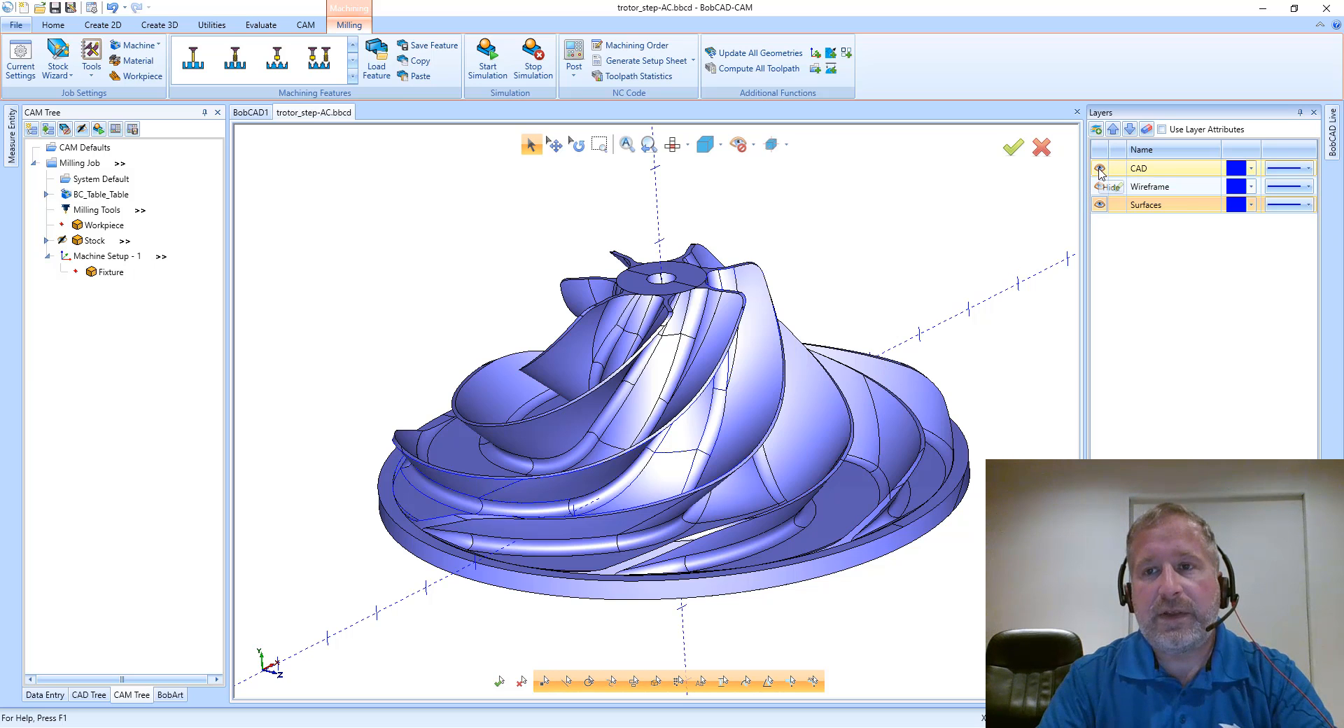
- Hide the CAD layer to isolate the channel geometry and compare its wireframe with the Surfaces layer hidden and shown
click(1099, 169)
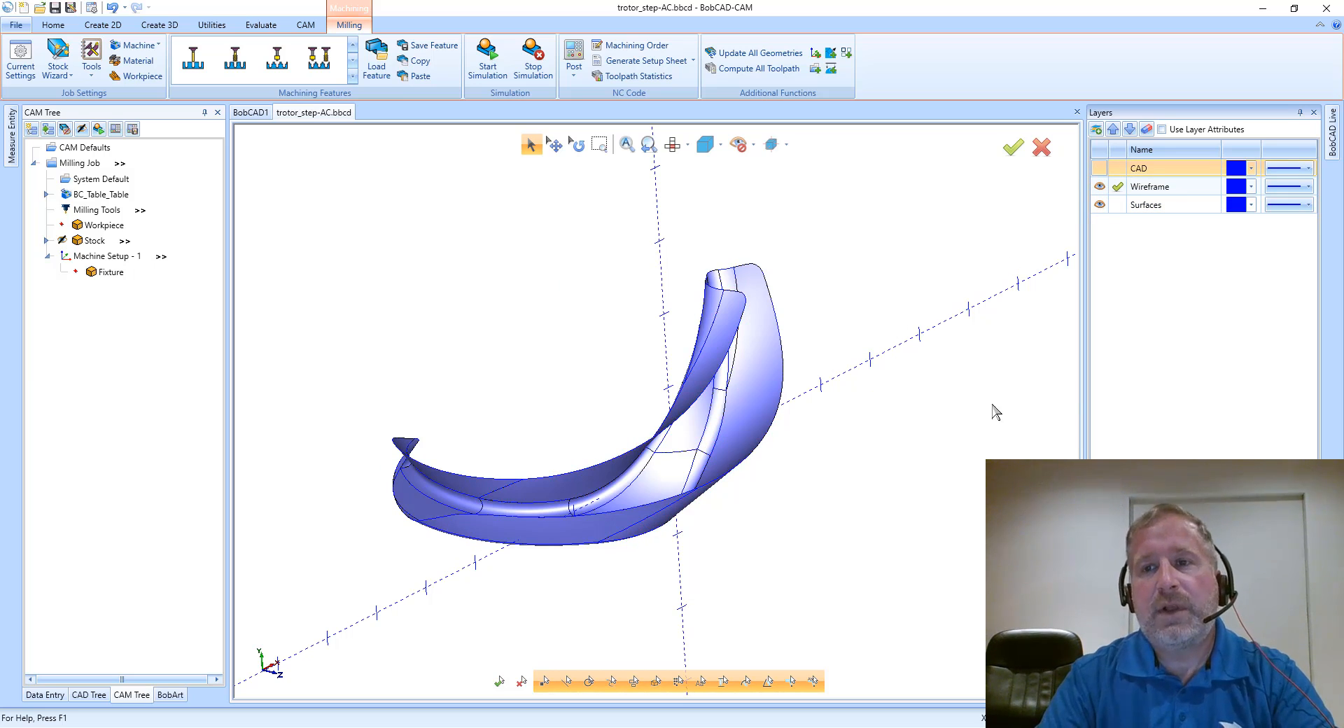
click(1138, 204)
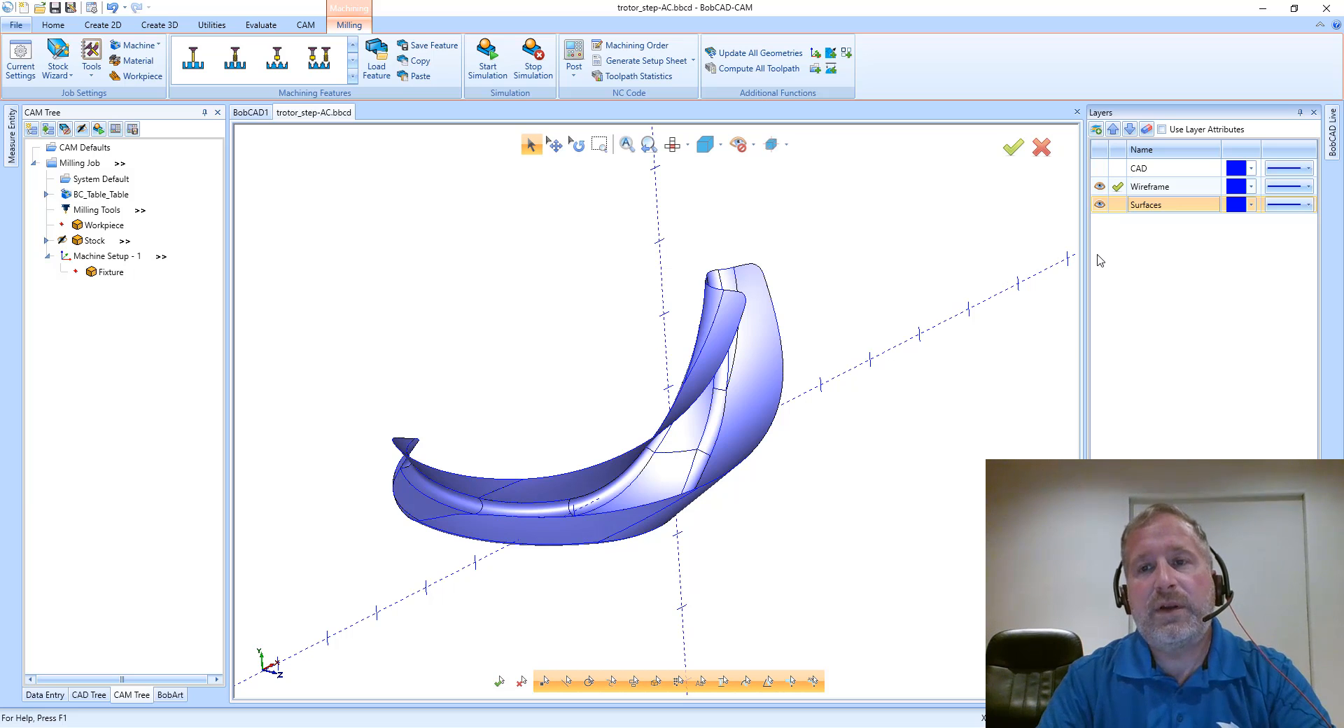
click(1099, 205)
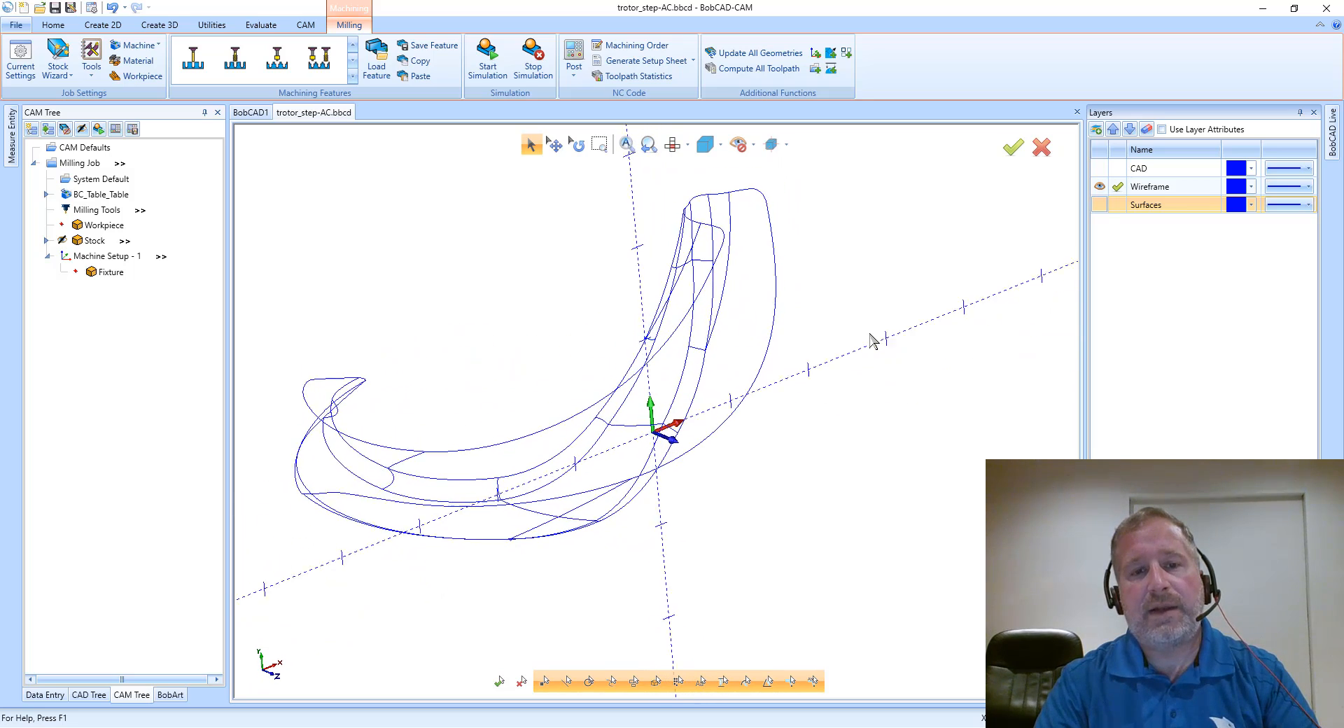
click(1099, 205)
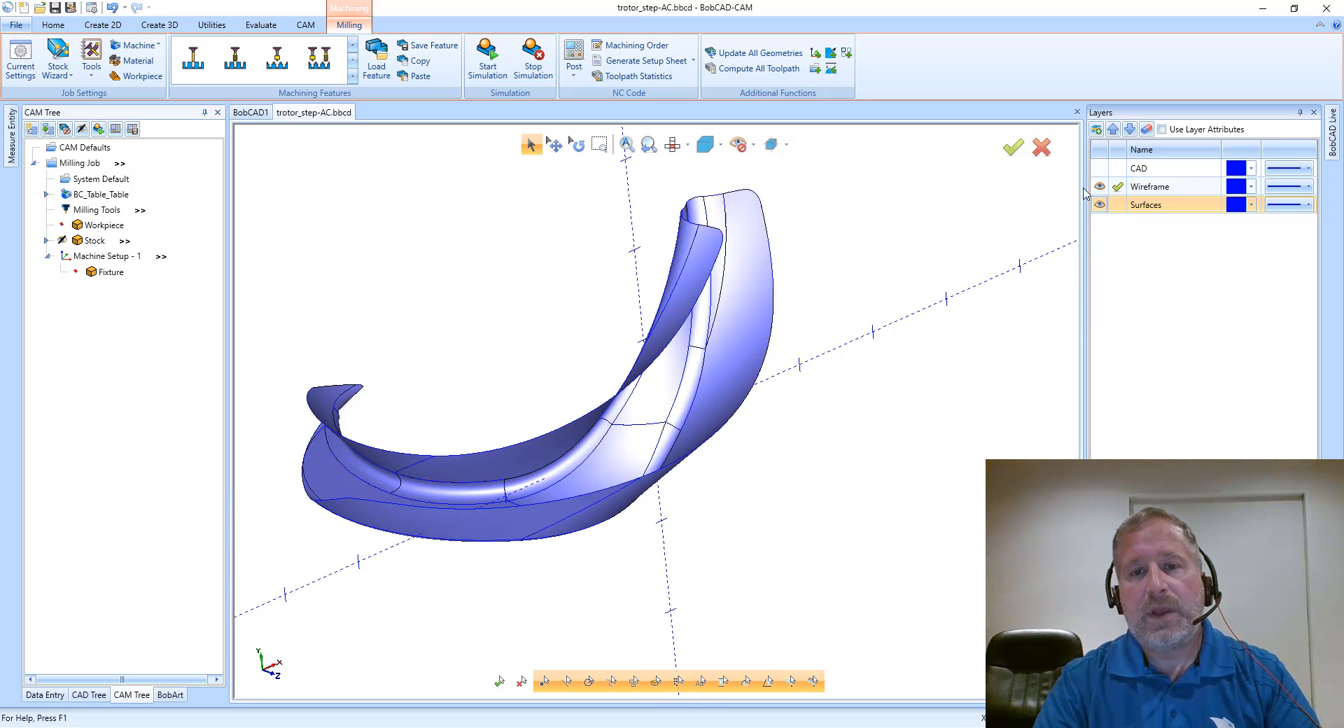
click(1099, 204)
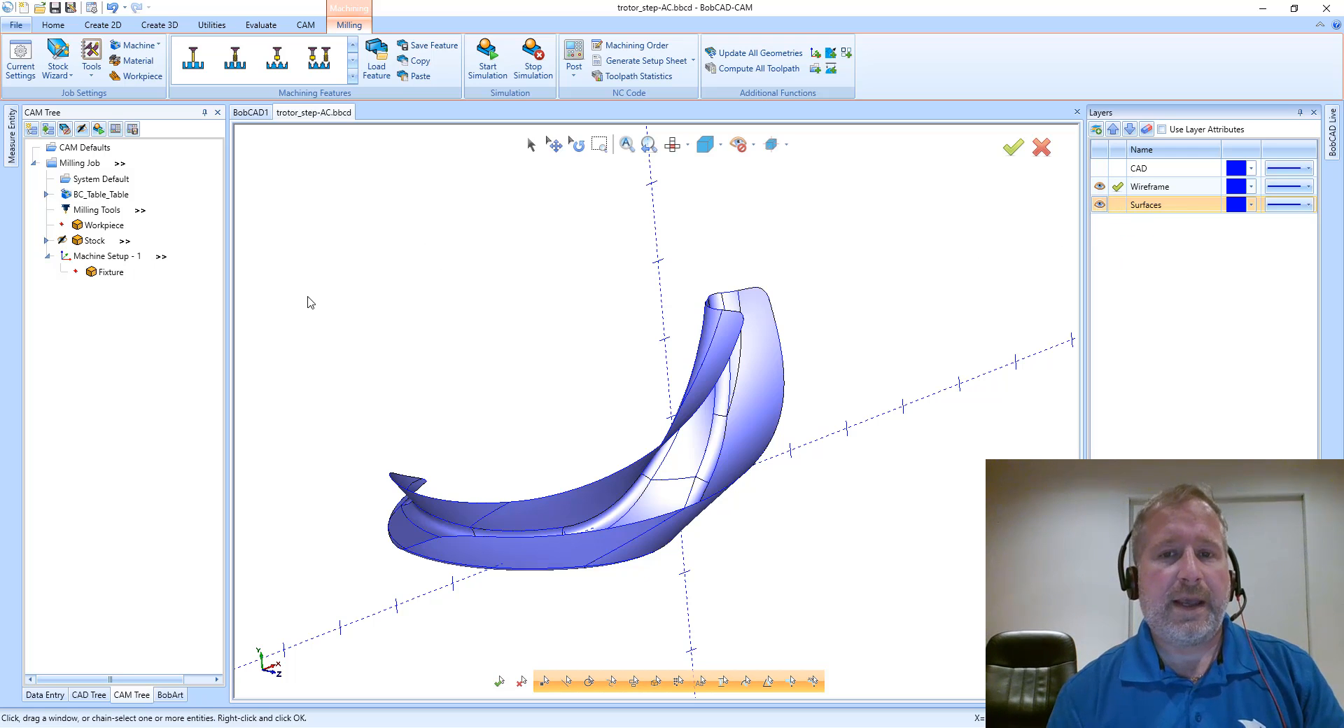
- Add a Mill Multiaxis feature to Machine Setup - 1 using the Surface toolpath type Morph between 2 curves
right_click(120, 257)
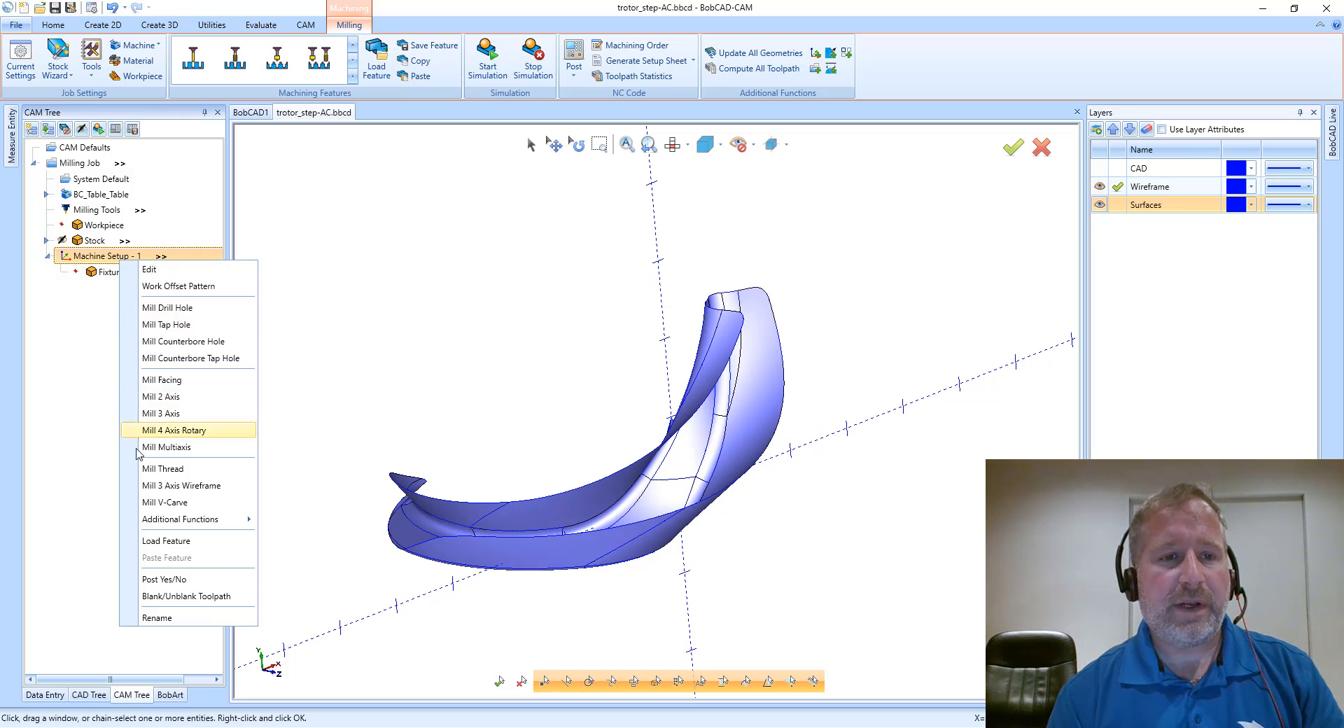
click(155, 447)
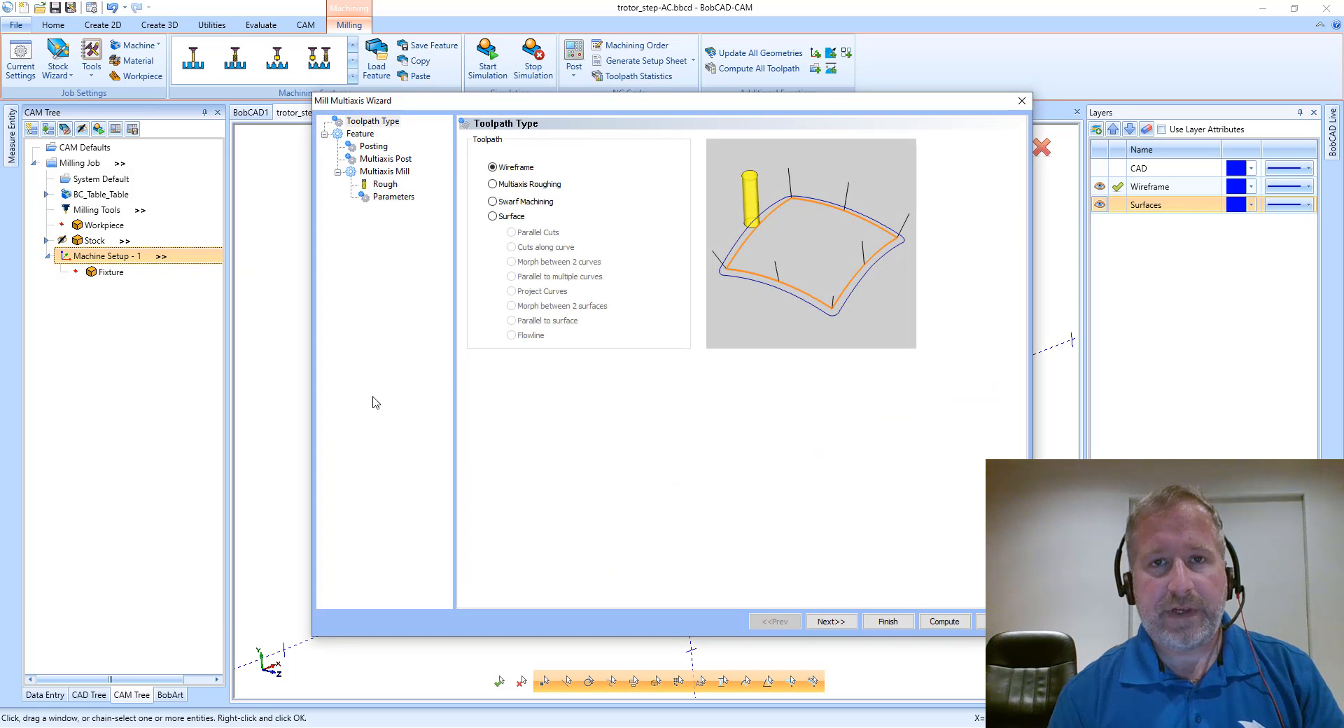
click(511, 218)
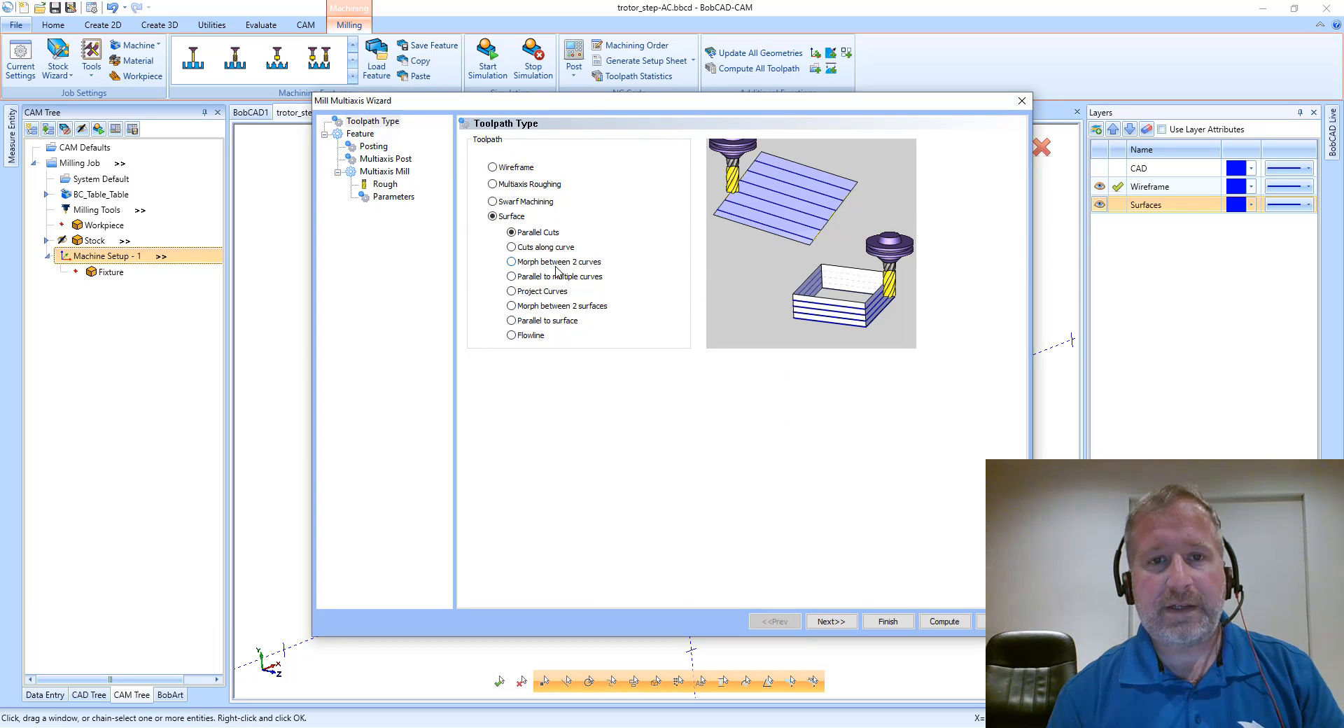
click(557, 262)
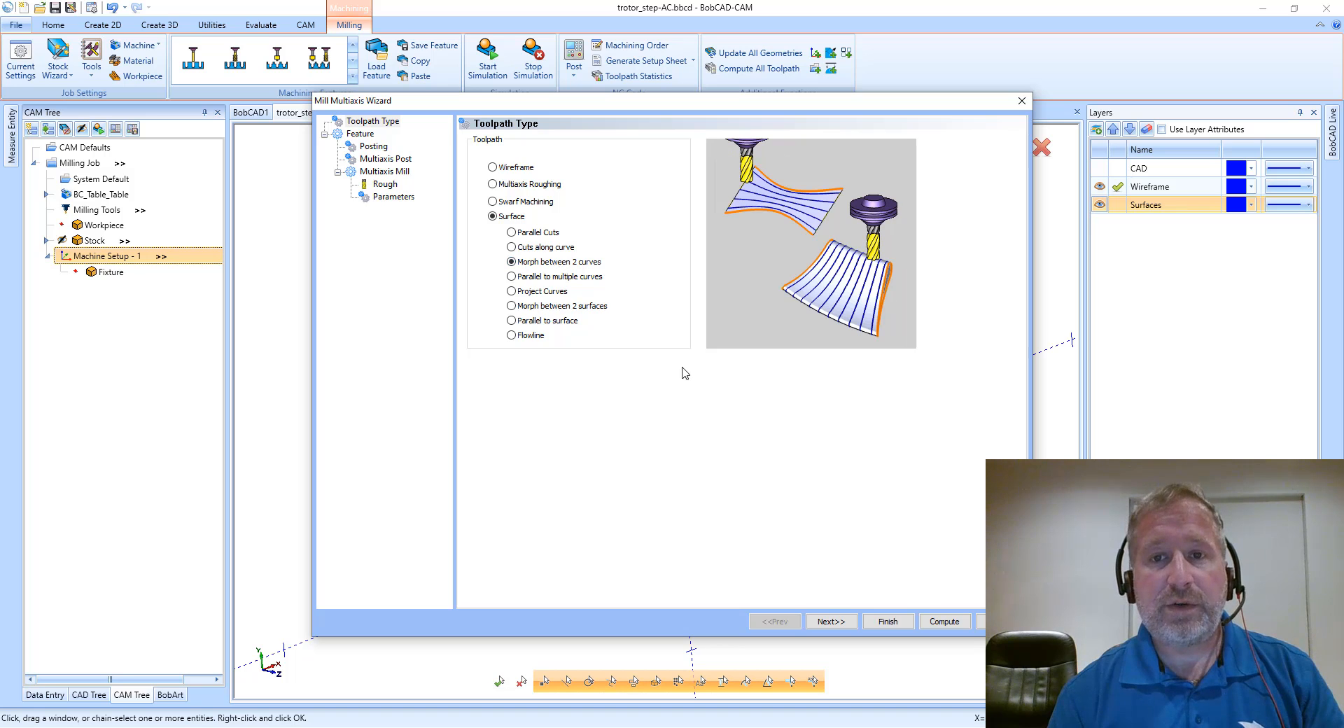
- Assign the tapered tool .1875D - 8DEG - FULL RADIUS TAPER from the tool crib and set its angle to 5
click(385, 184)
click(522, 144)
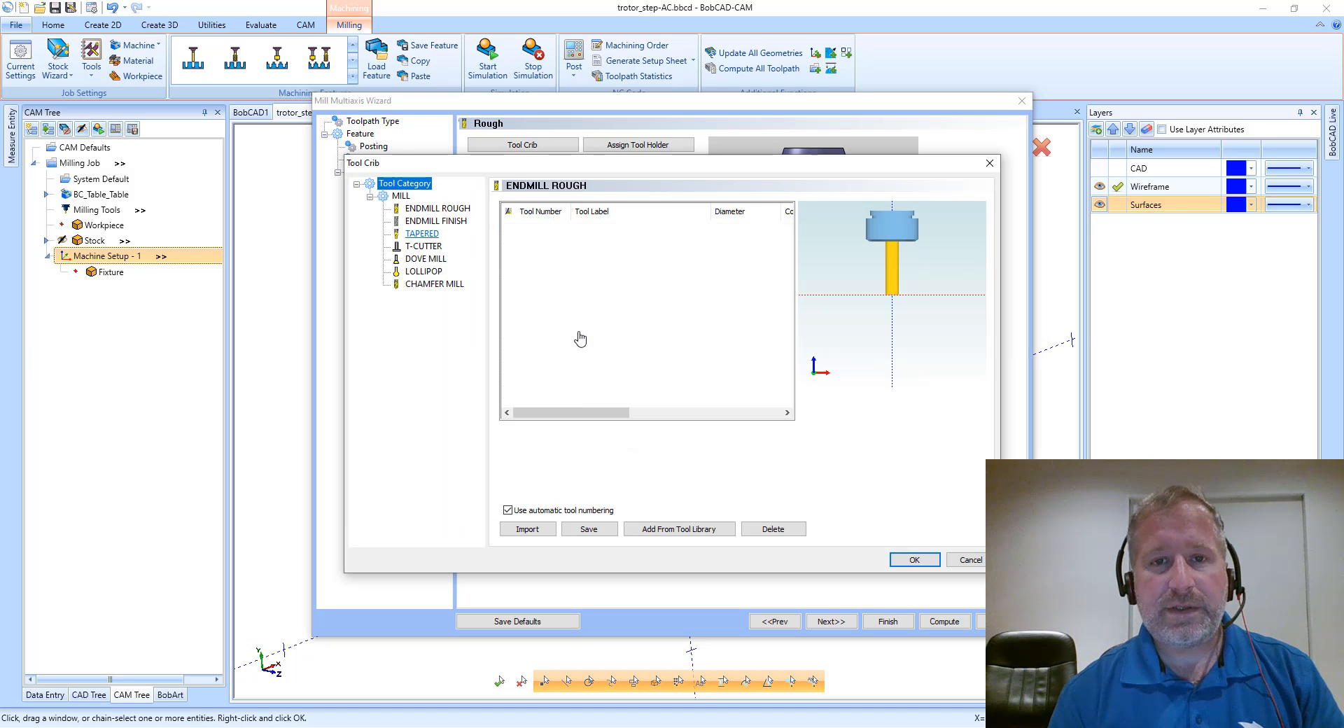
click(422, 233)
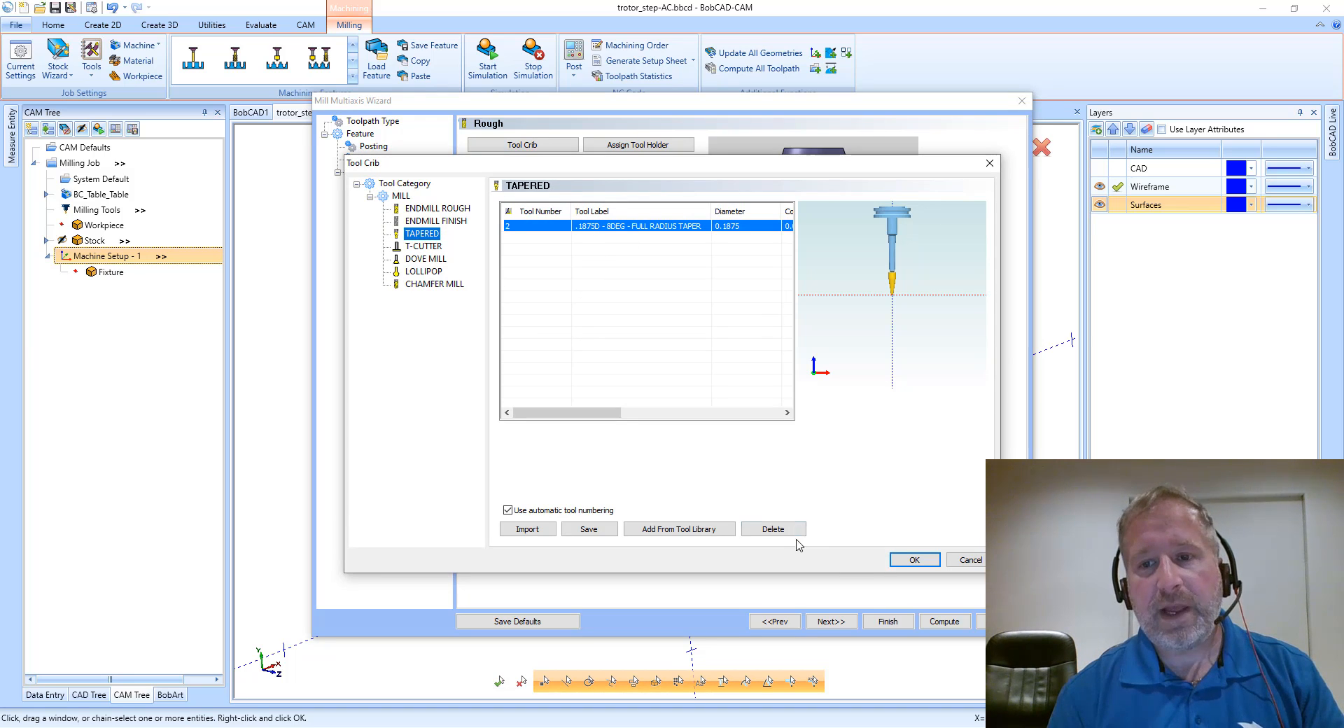
click(912, 559)
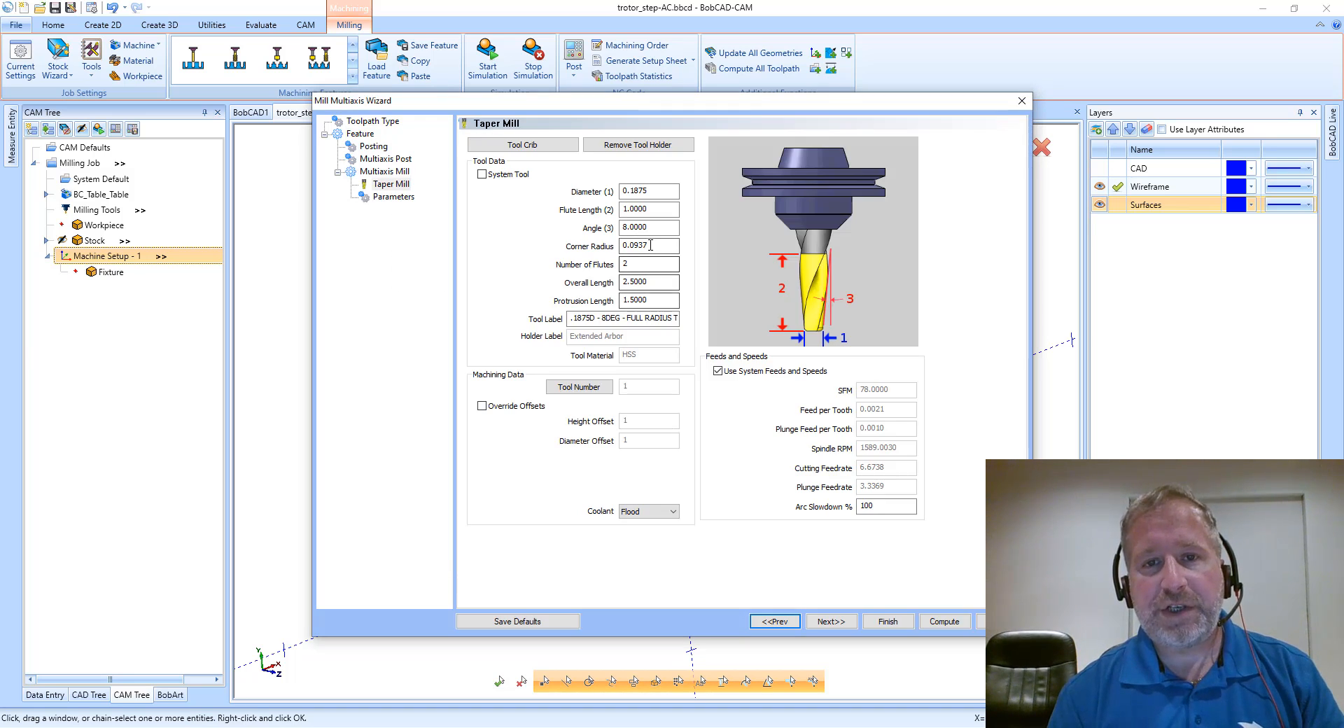
drag(657, 224, 575, 228)
text(5.)
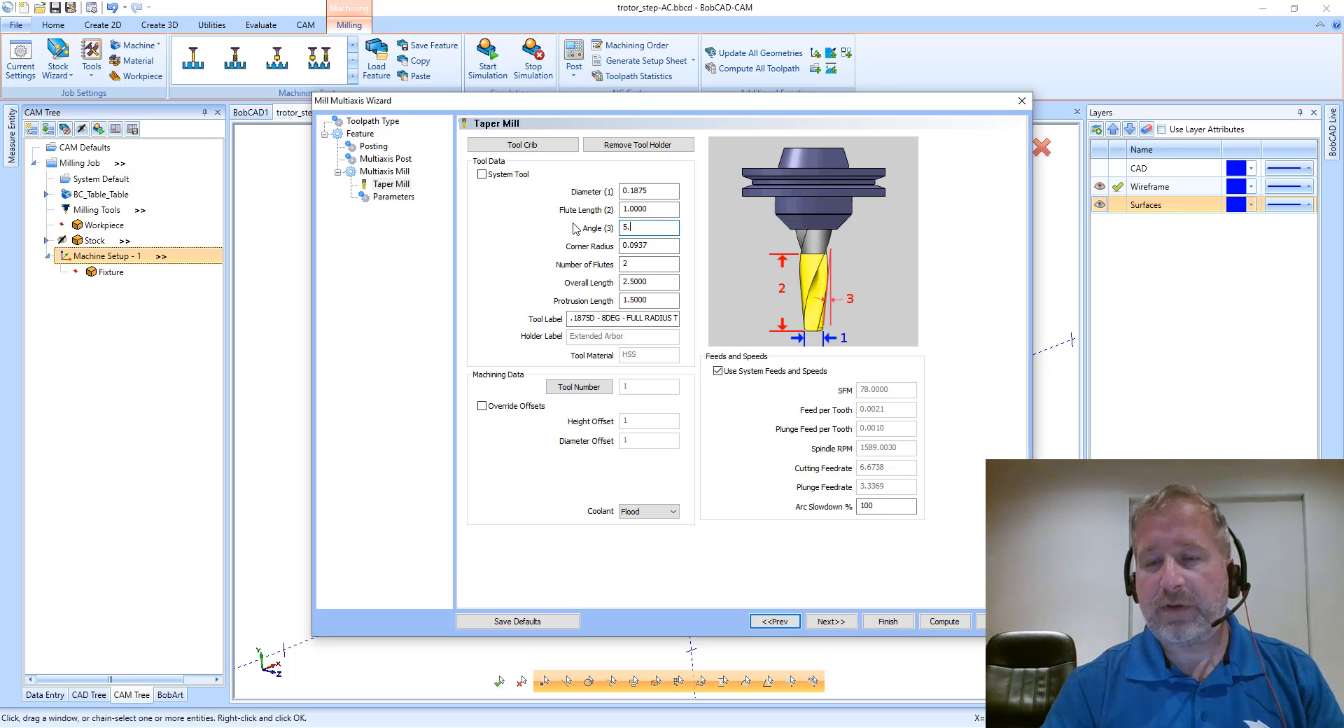
key(Tab)
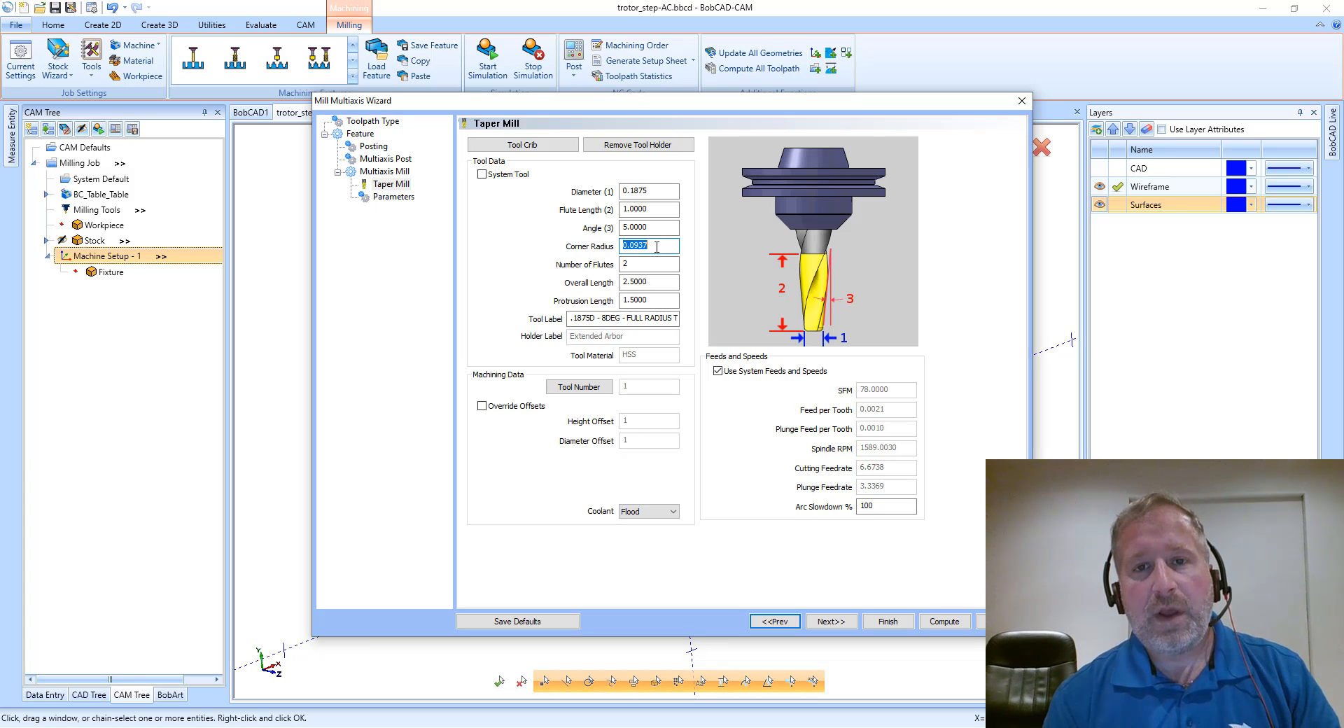
- Open the first edge curve selection in the toolpath parameters, clear its existing geometry and examine the edge between channel floor and fillet
click(393, 196)
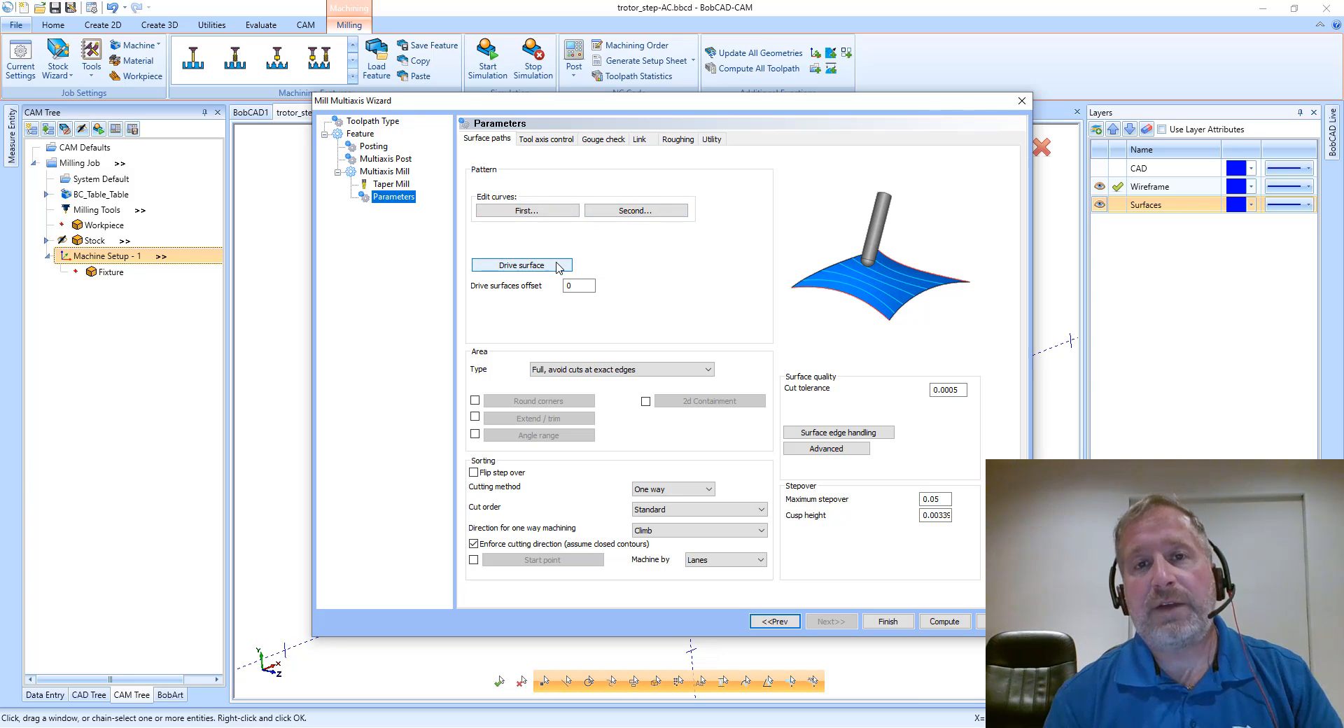
click(526, 211)
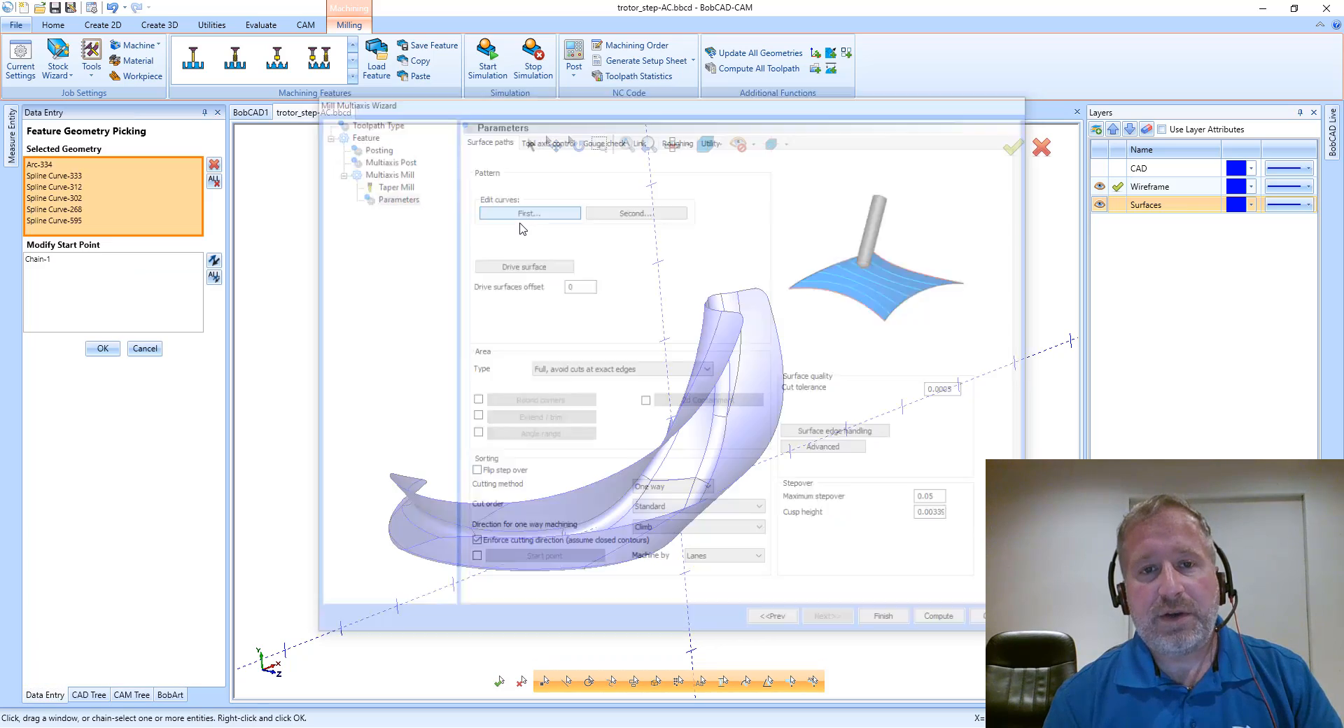
click(1098, 203)
middle_drag(729, 329, 973, 320)
click(1099, 203)
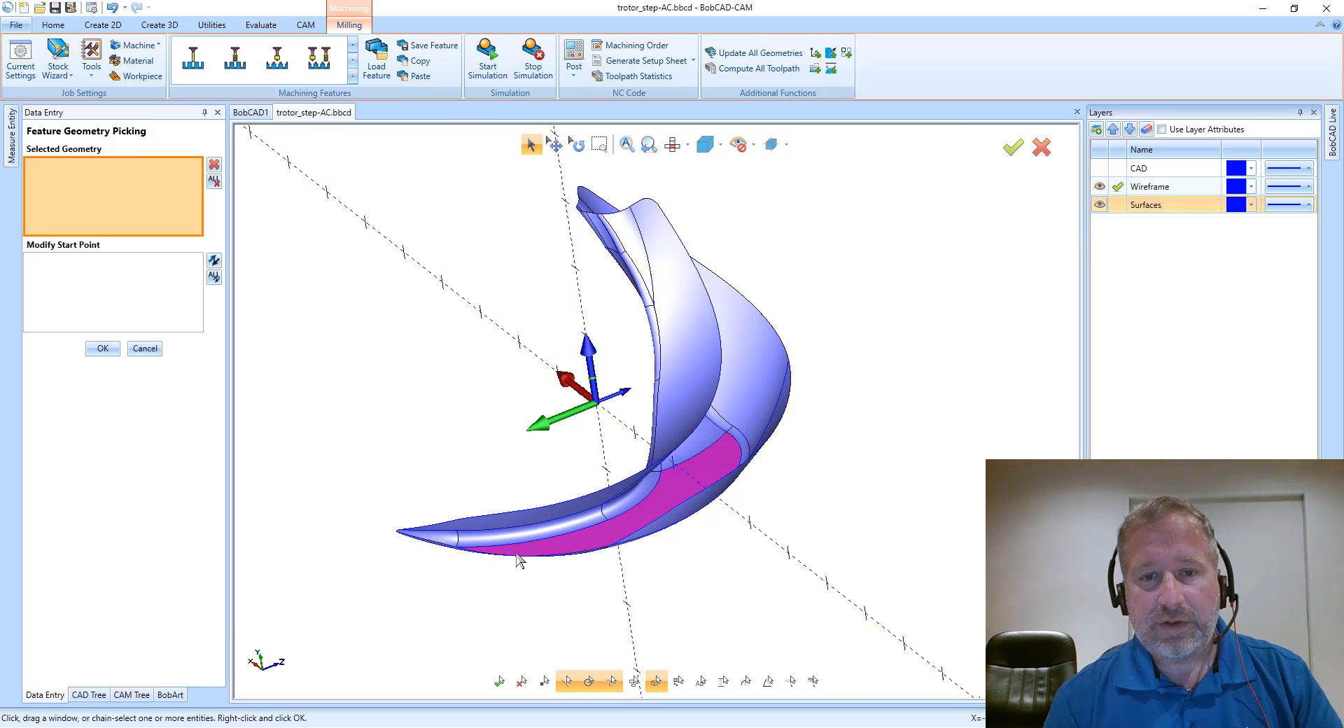
scroll(546, 554, up, 5)
middle_drag(551, 547, 555, 525)
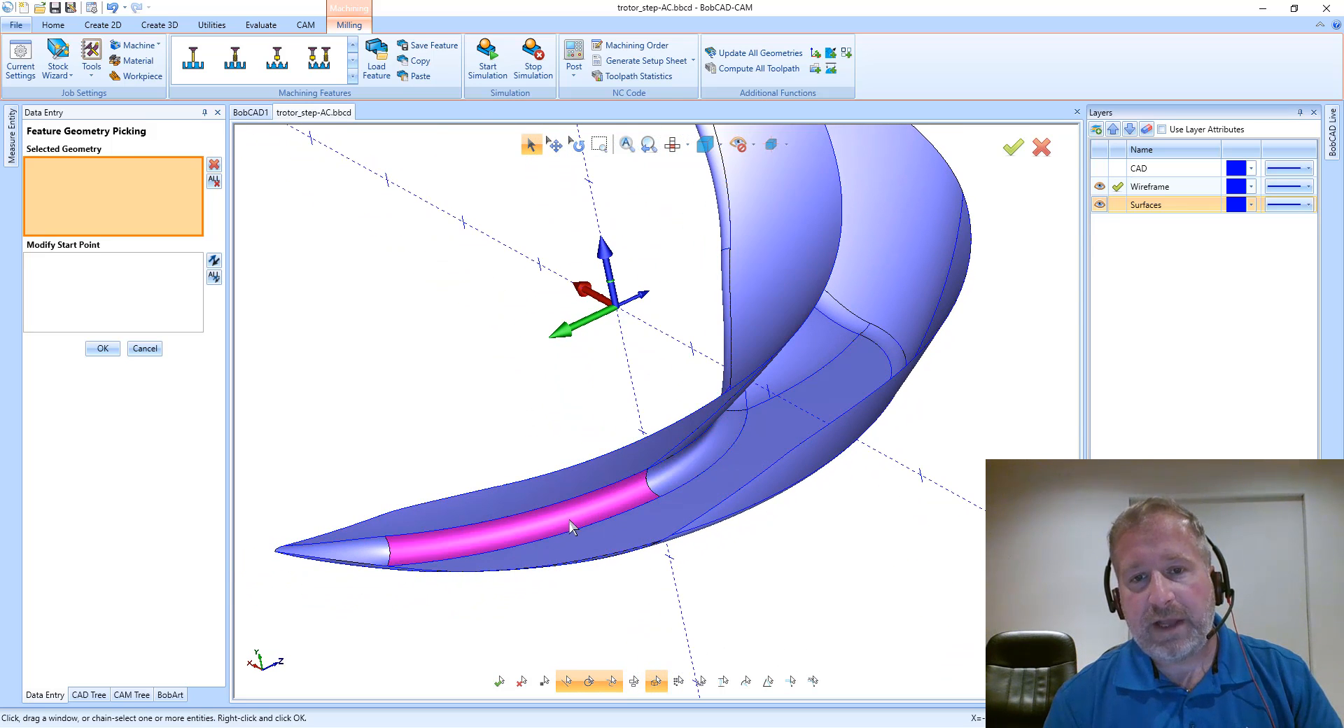
middle_drag(726, 435, 751, 406)
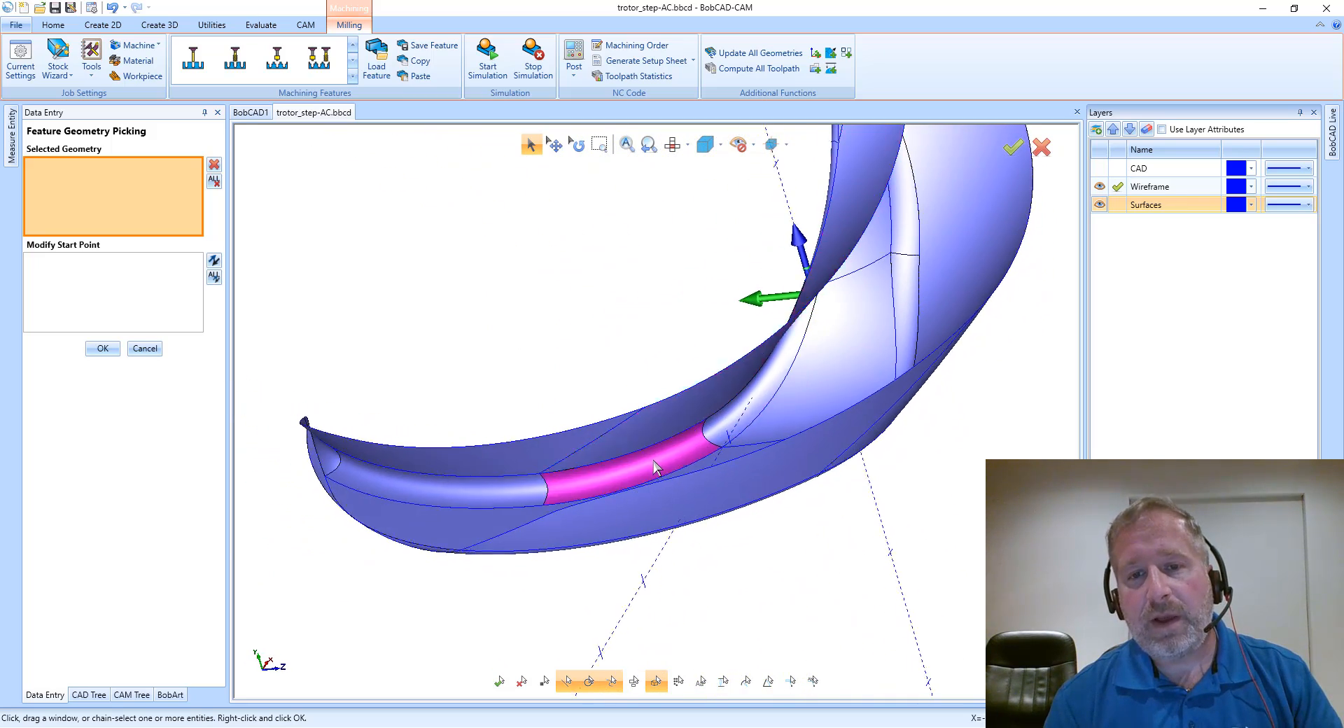
middle_drag(657, 465, 603, 573)
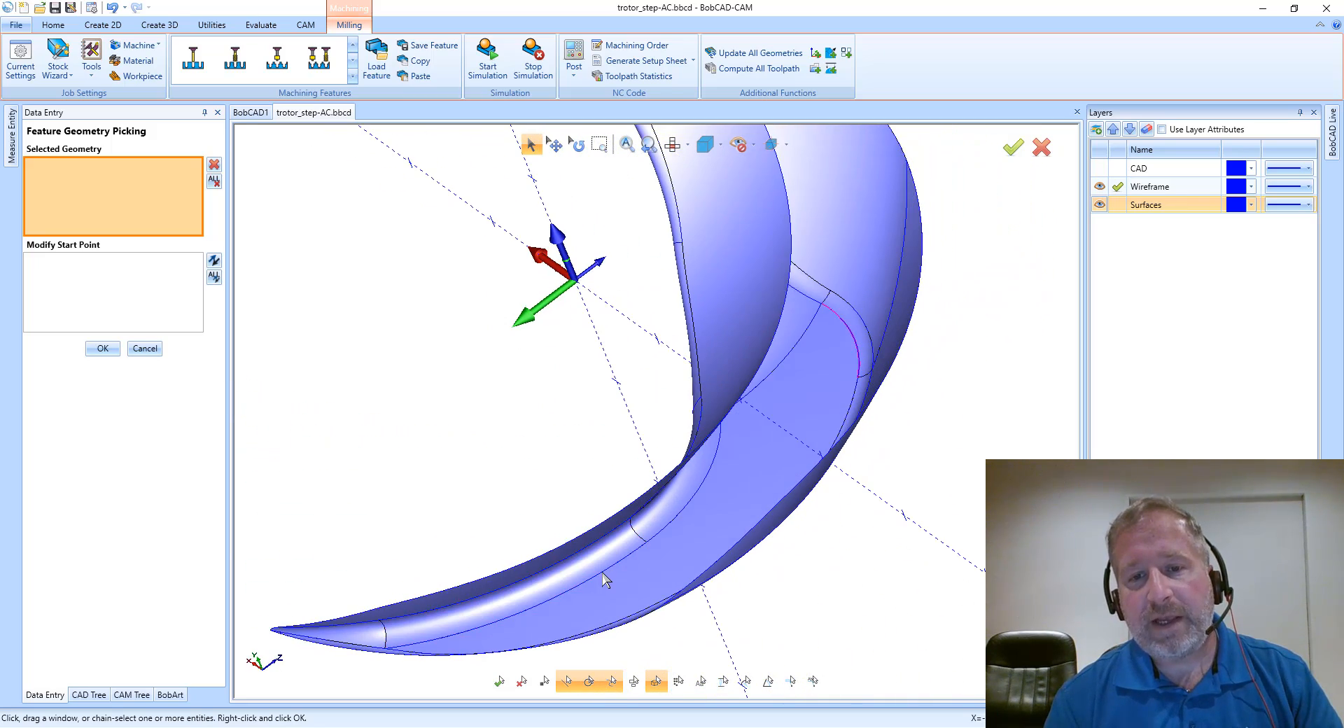
- Hide the Surfaces layer and pick the connected floor-edge splines along the inner blade fillet for the first curve
click(1099, 204)
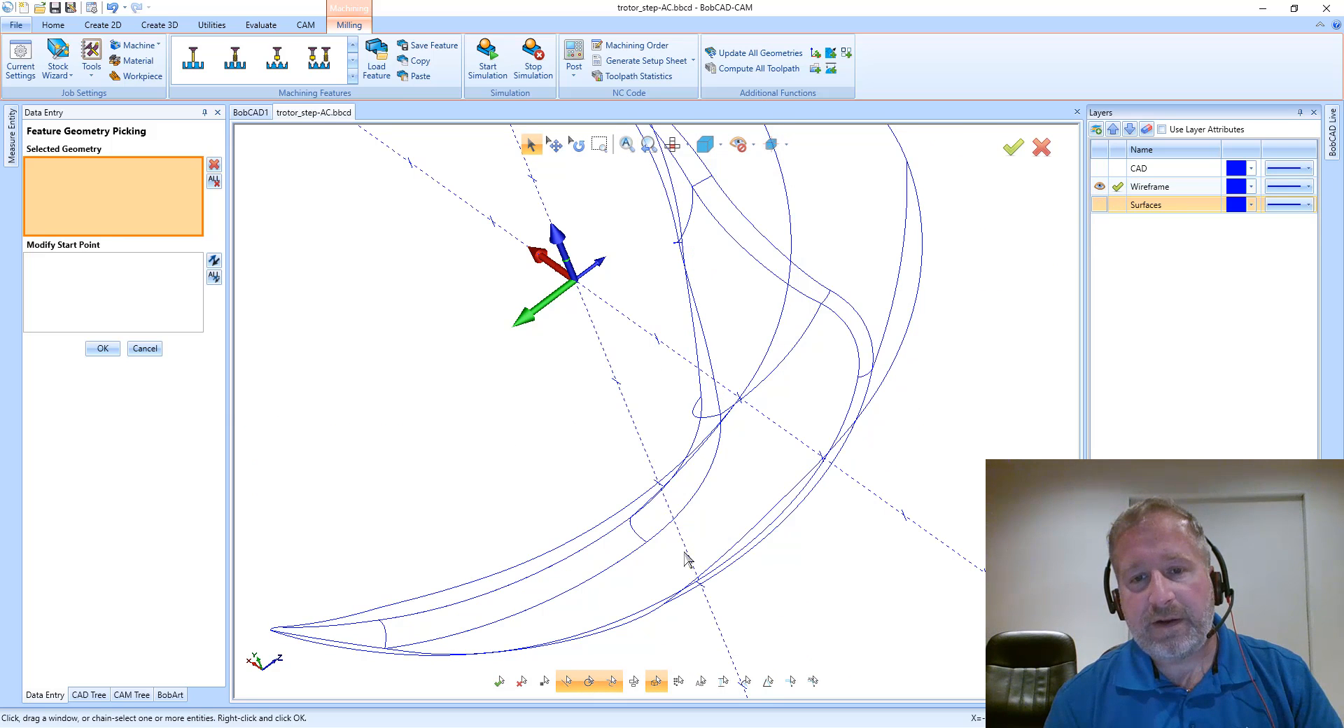
click(590, 585)
click(682, 521)
middle_drag(683, 522, 734, 464)
click(734, 417)
middle_drag(734, 417, 816, 420)
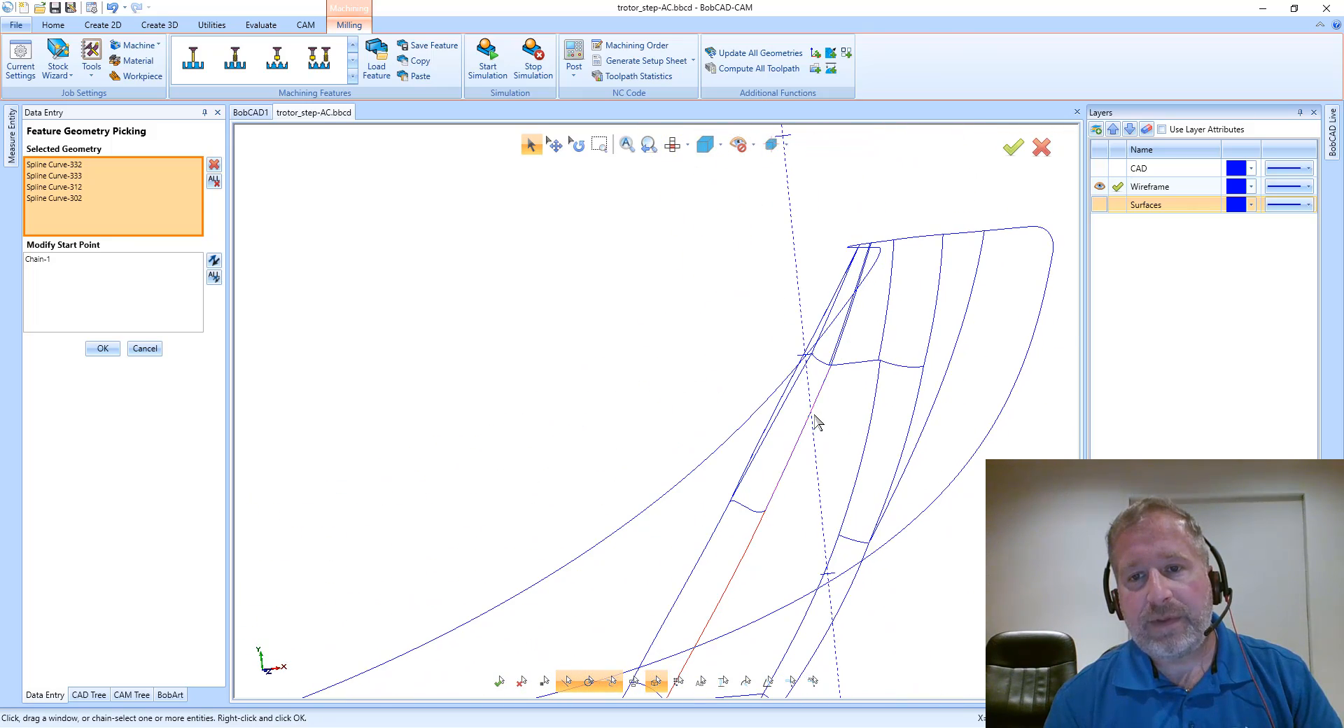
click(814, 415)
- Add the last floor-edge spline at the channel's upper end, check the chain's start point and accept the first curve
middle_drag(854, 364, 826, 356)
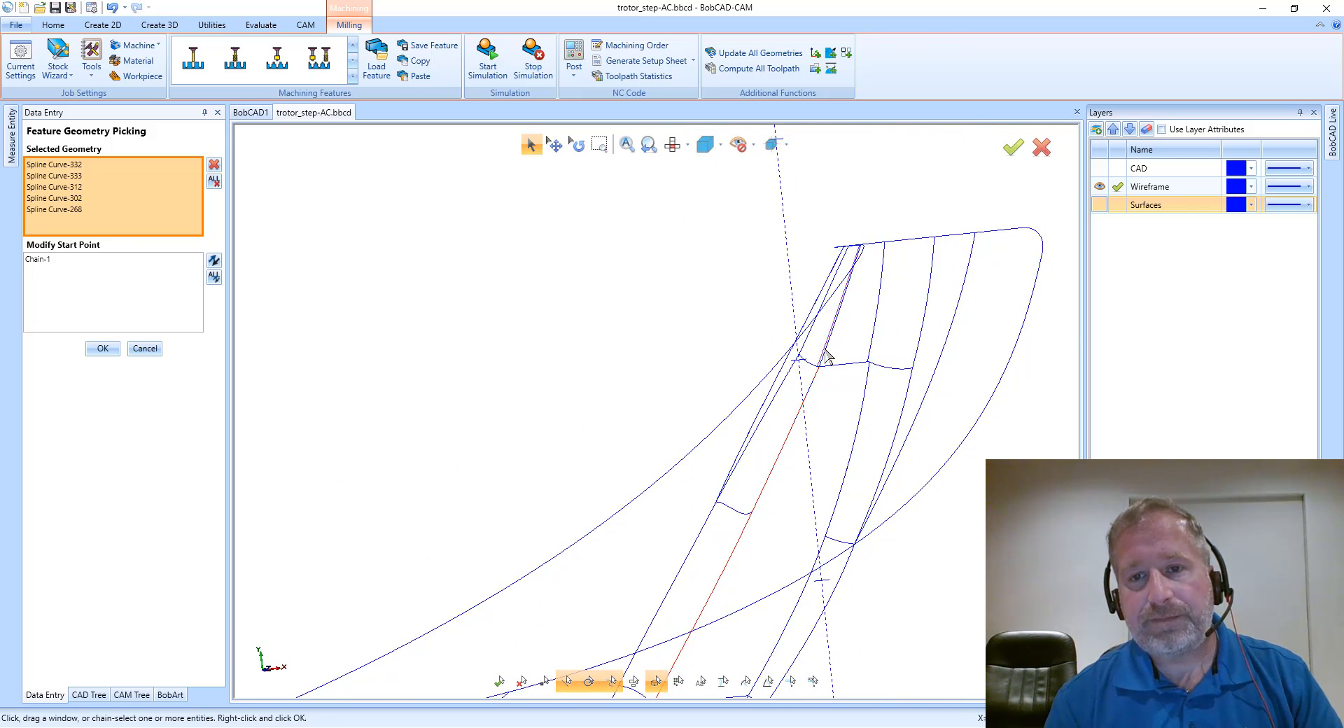
scroll(820, 364, up, 3)
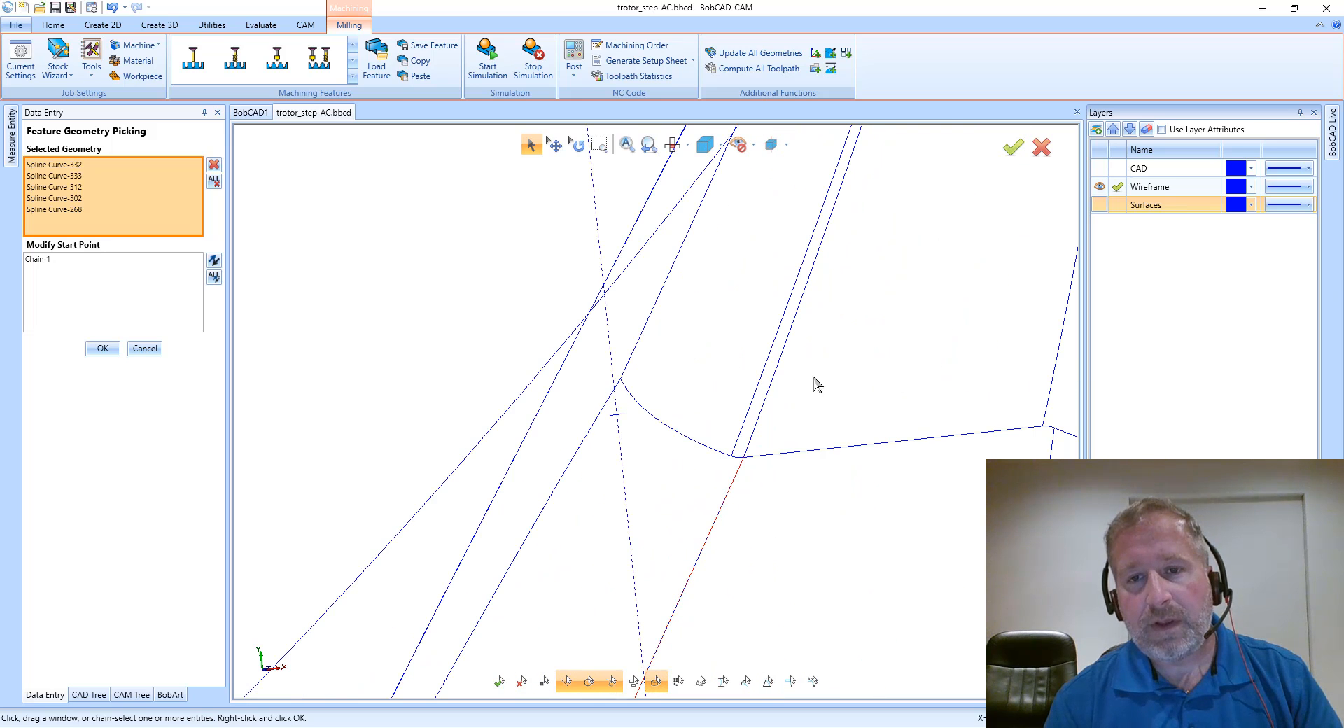
click(782, 360)
scroll(770, 462, down, 5)
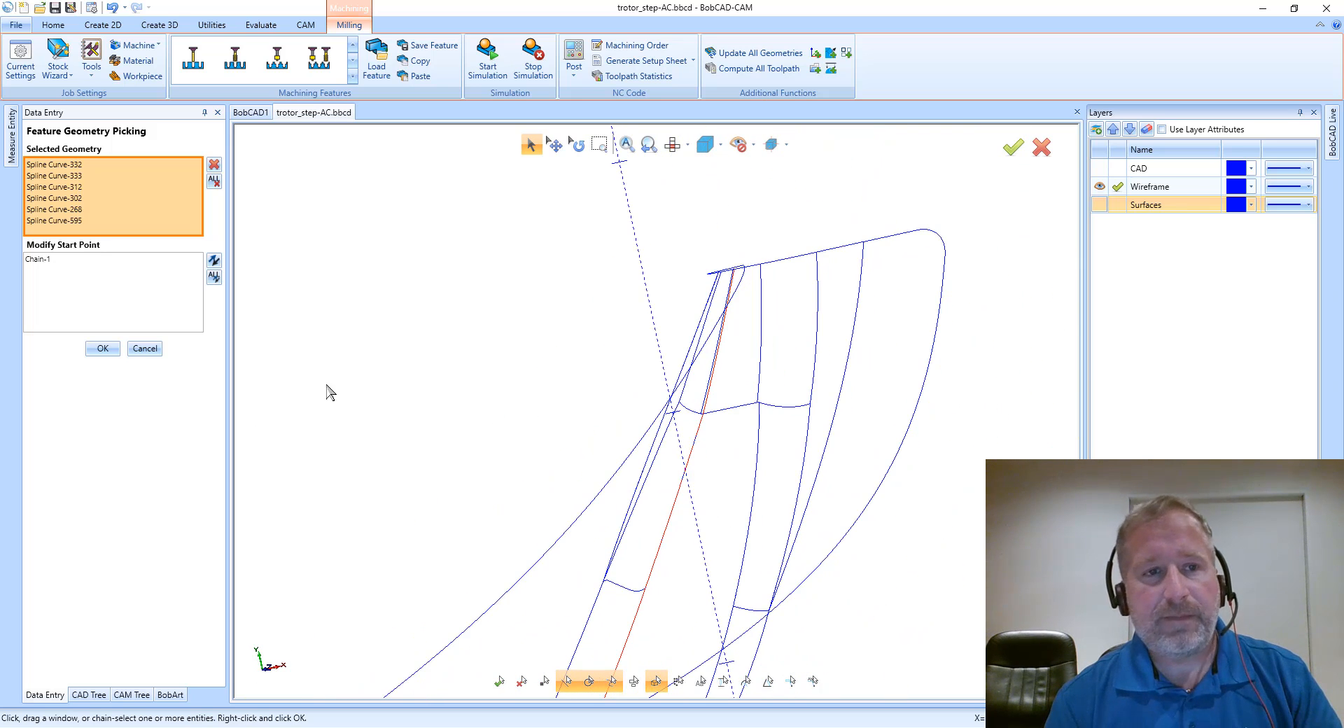
click(63, 272)
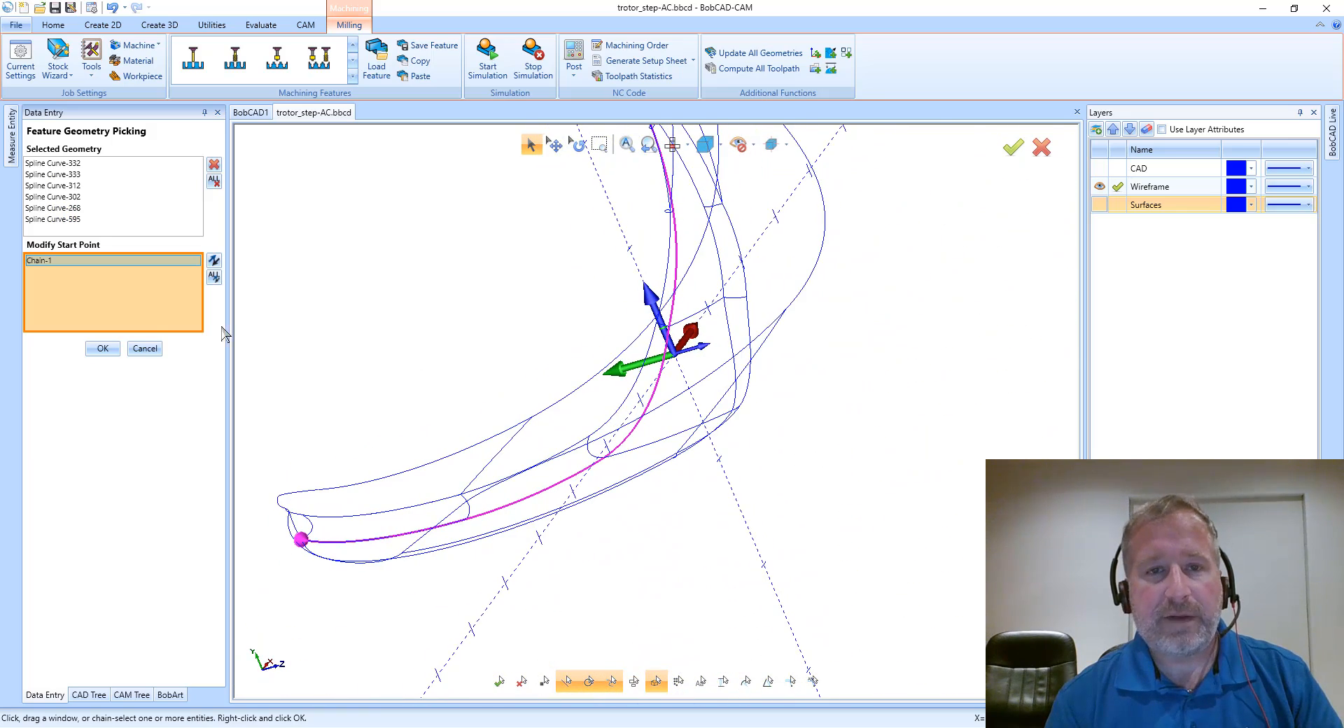
click(117, 348)
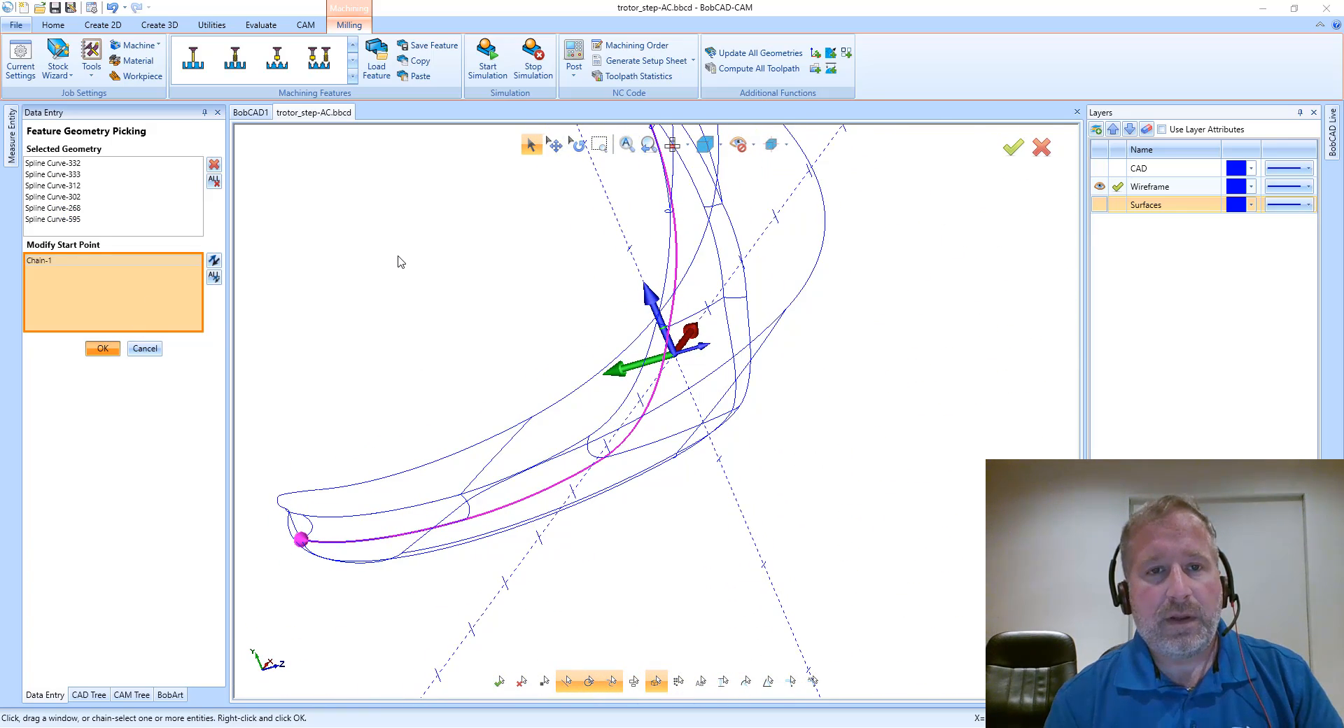
- Open the second edge curve selection and, with surfaces hidden, pick the connected floor-edge splines along the opposite blade's fillet
click(635, 212)
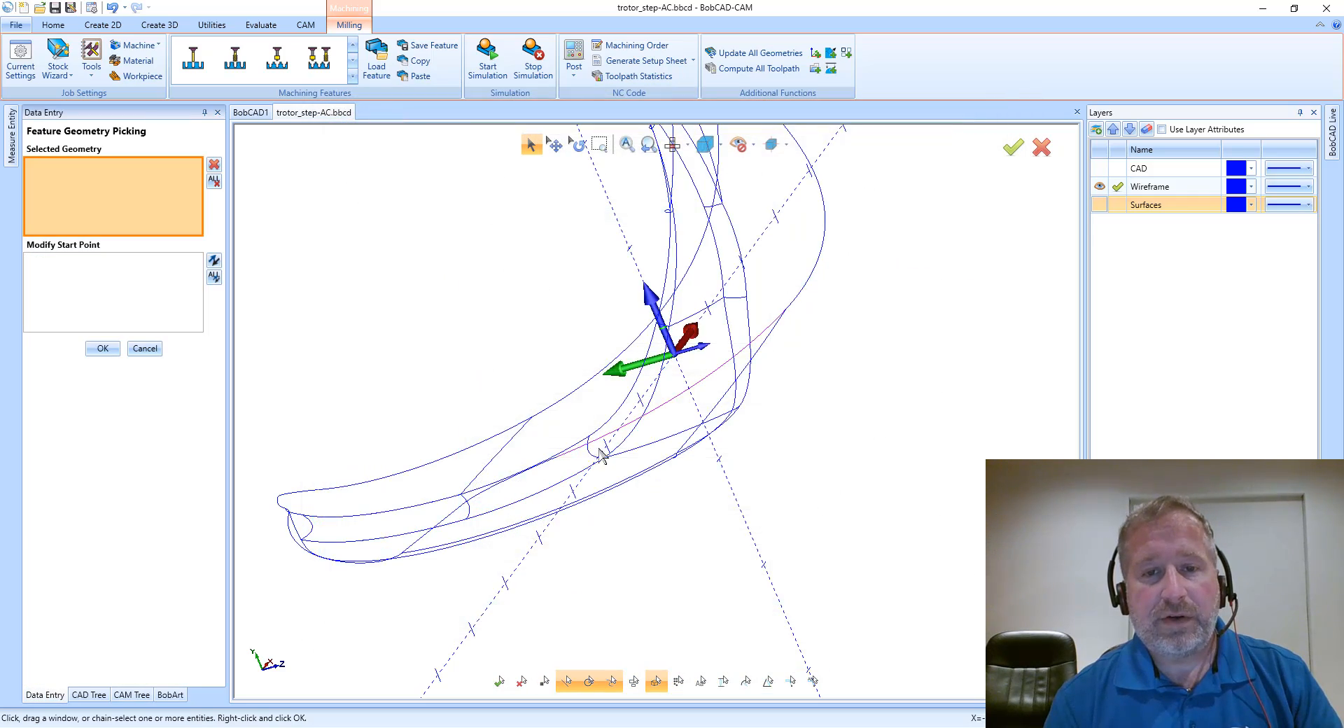
click(1100, 204)
middle_drag(832, 435, 712, 534)
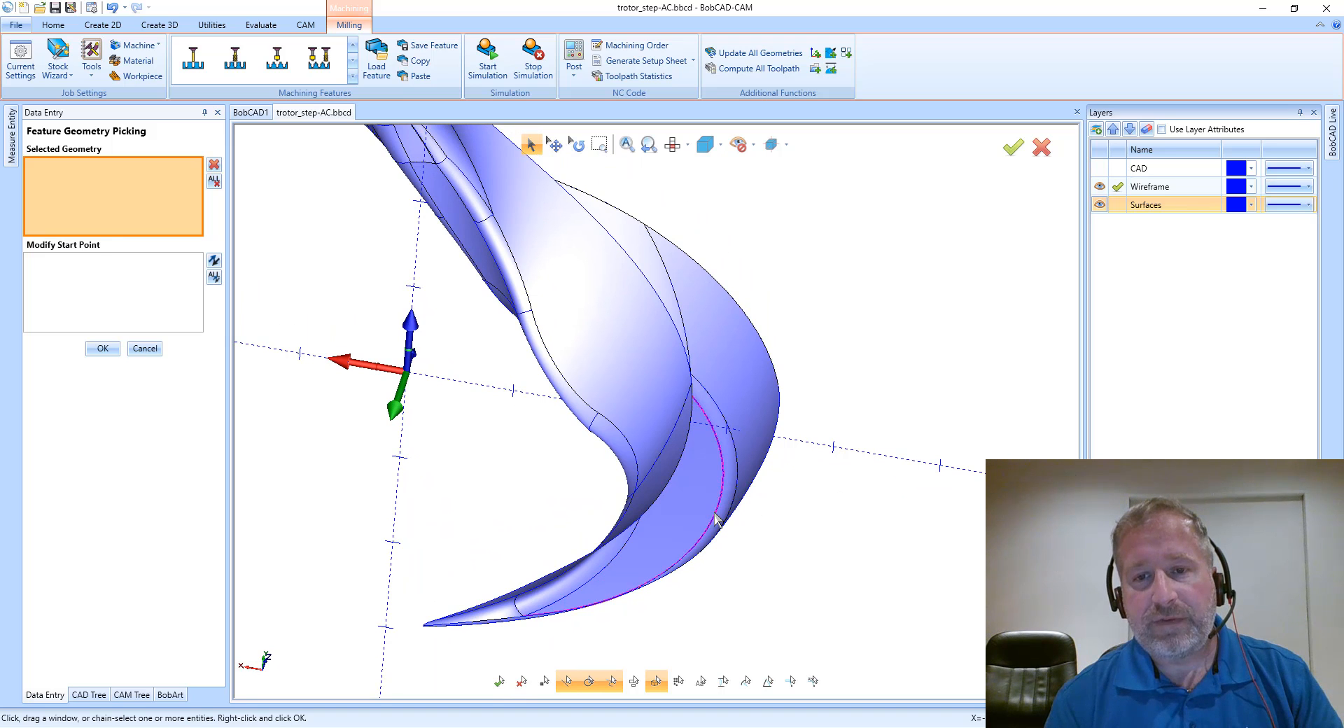
click(1099, 205)
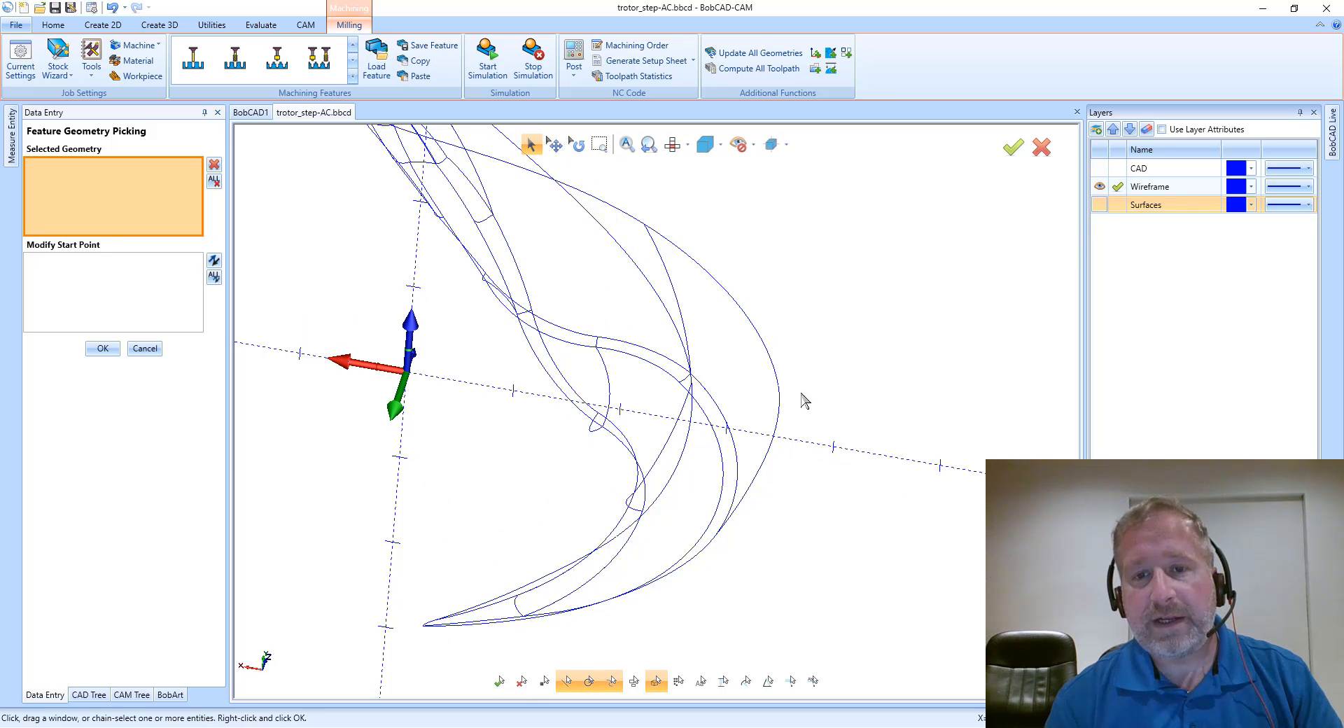
click(697, 553)
middle_drag(697, 553, 779, 395)
click(730, 404)
click(739, 355)
click(777, 376)
- Add the short connecting arc and final upper spline to the second curve, check the chain's start point and accept it
scroll(768, 425, up, 6)
scroll(805, 382, up, 3)
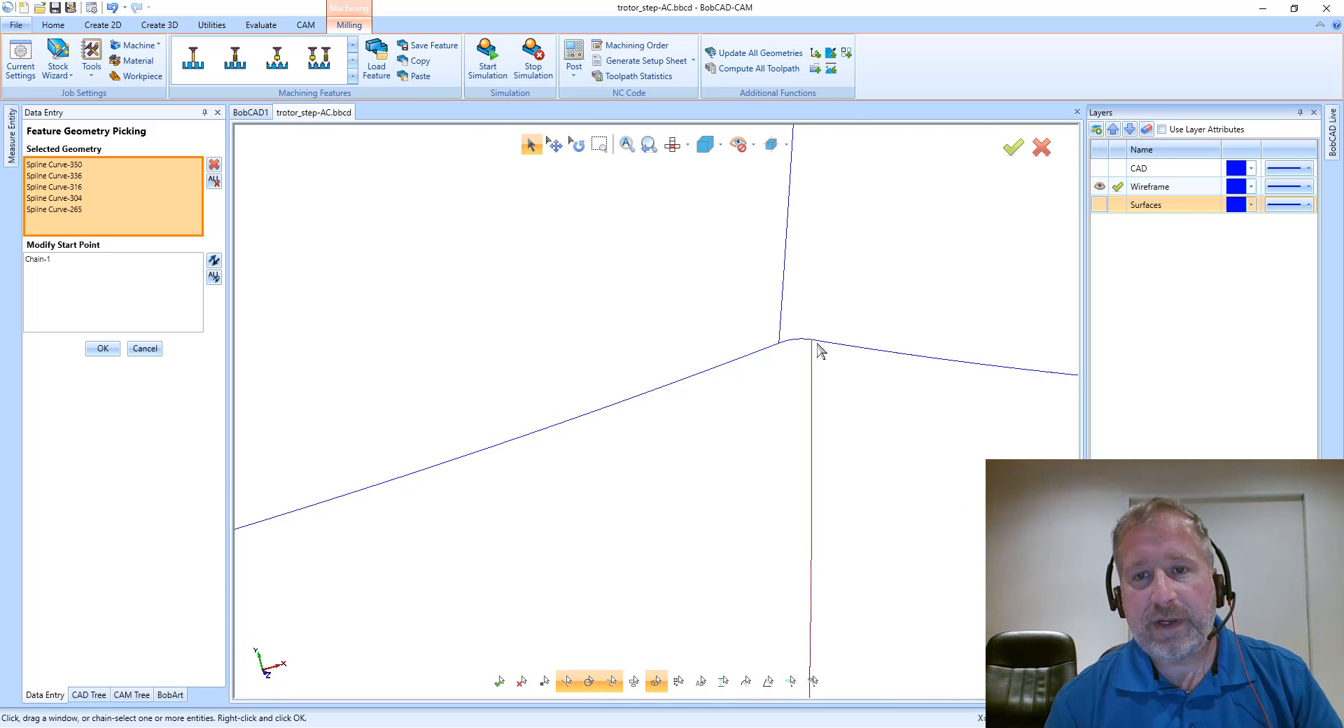
click(801, 343)
click(787, 310)
middle_drag(786, 294, 716, 398)
scroll(776, 393, down, 8)
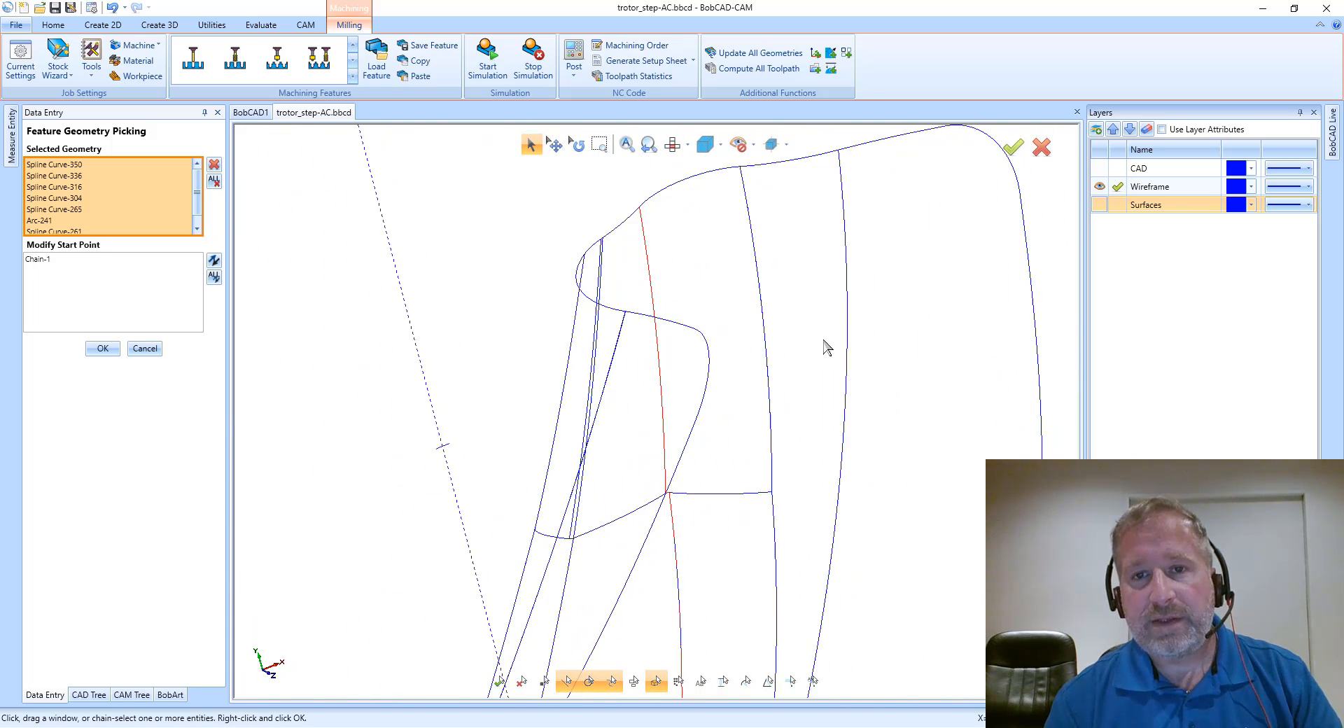
click(60, 260)
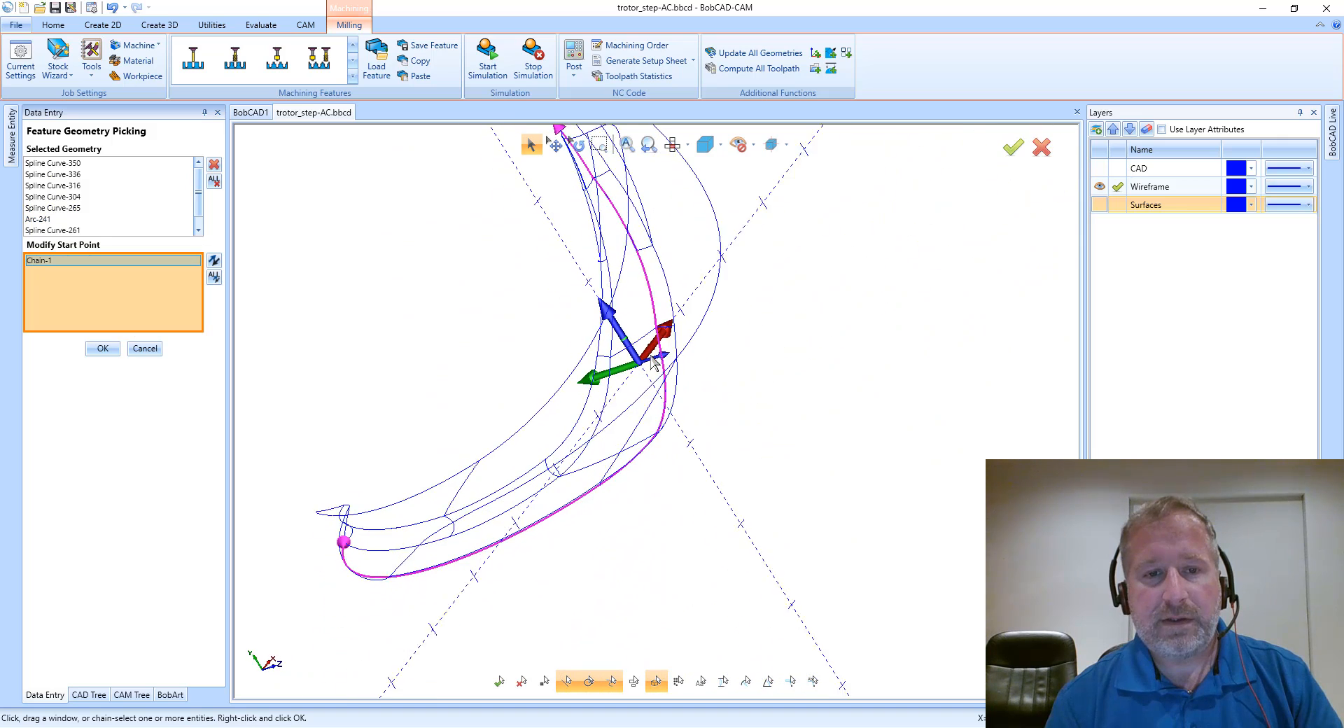
click(103, 348)
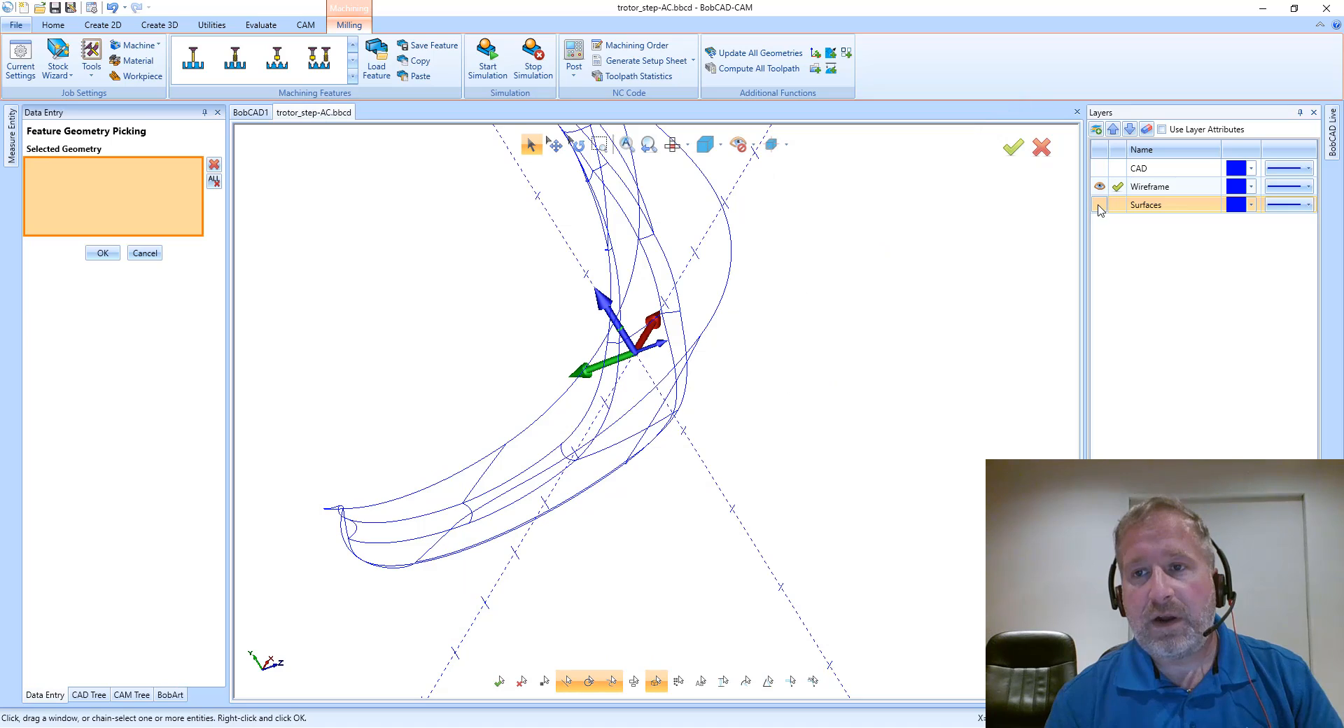
- Show the Surfaces layer, pick the four channel floor faces between the blades as drive surfaces and accept them
click(1099, 204)
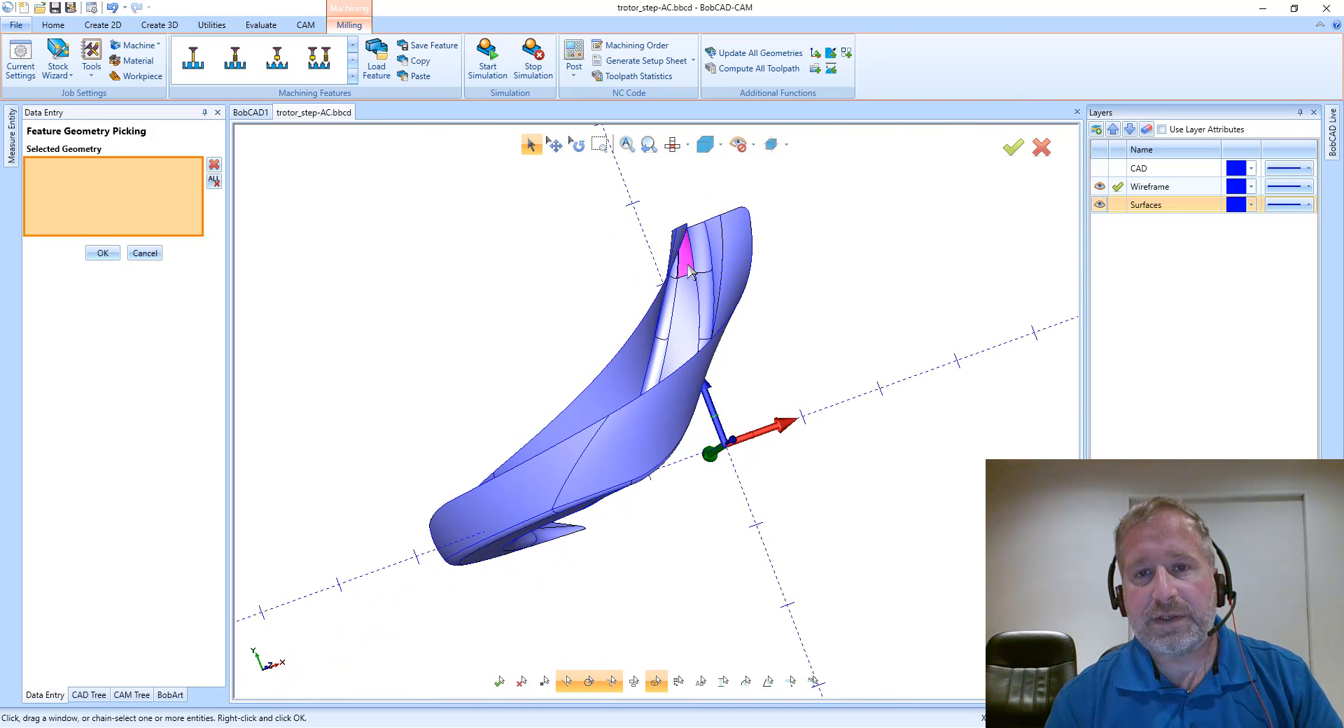
click(697, 300)
click(705, 336)
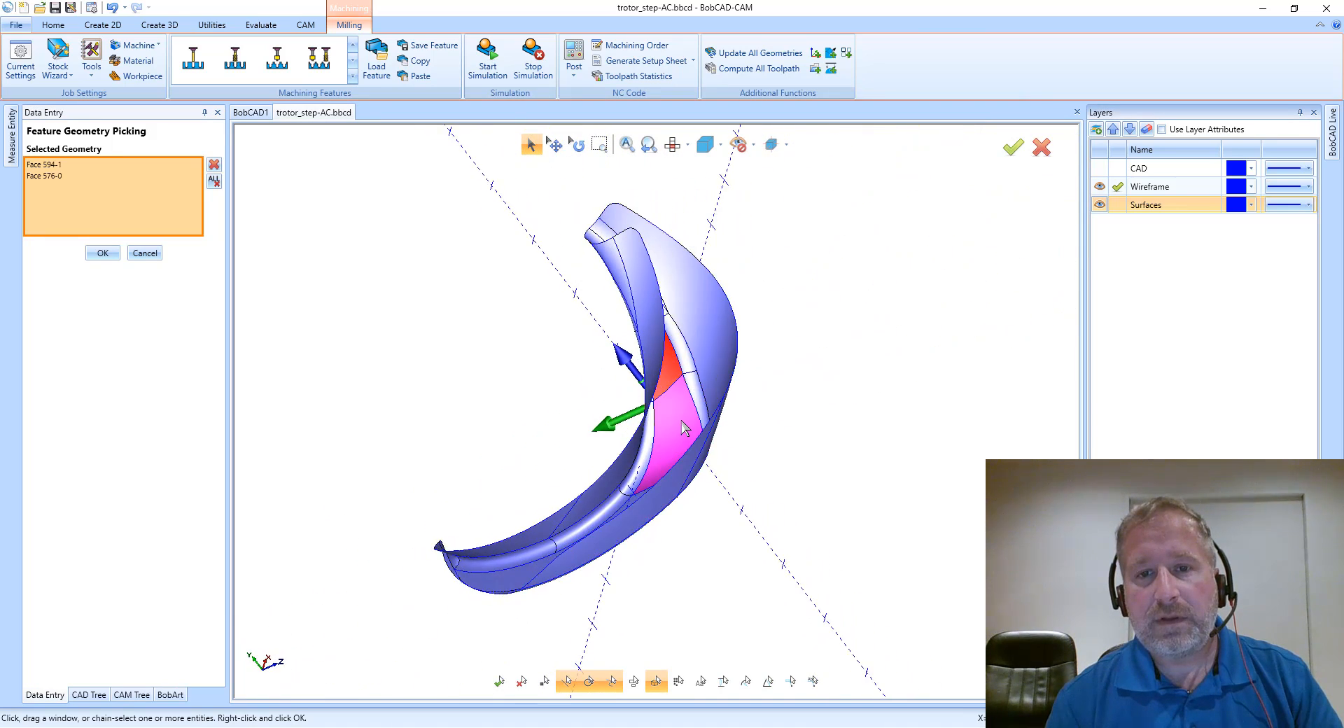
click(684, 476)
click(683, 482)
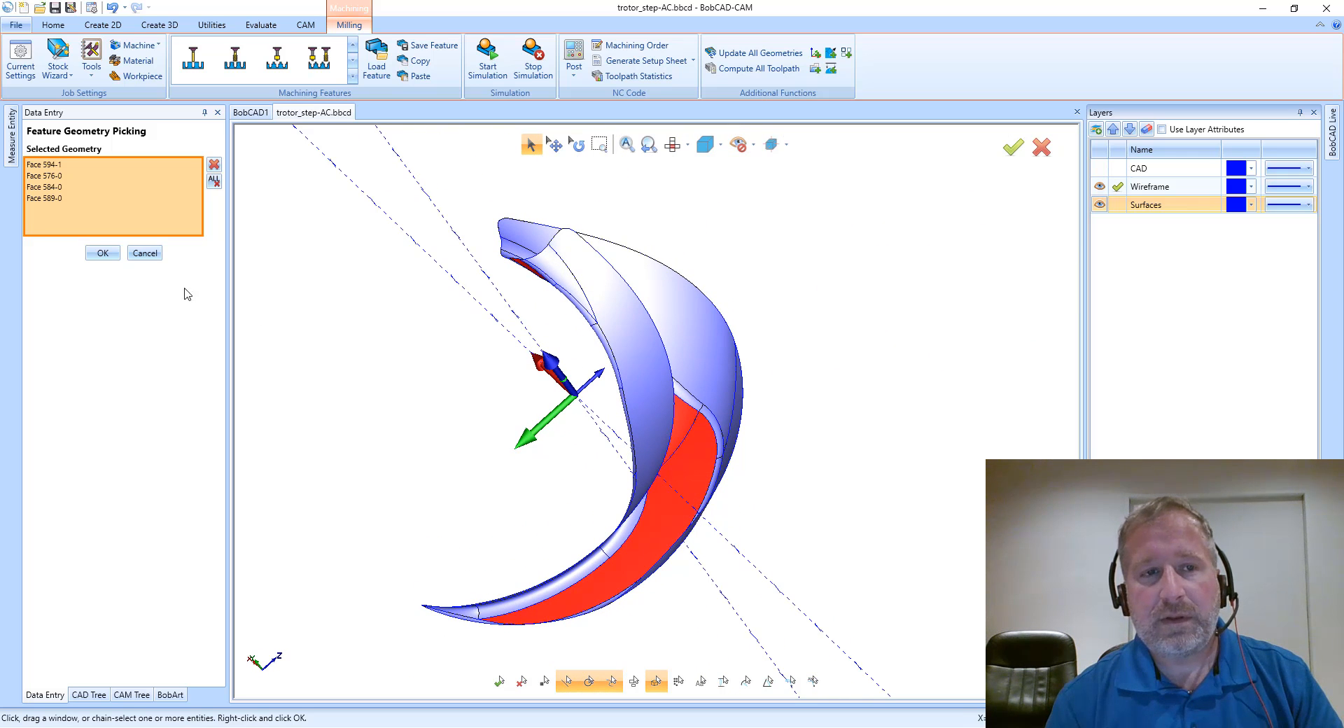
click(101, 253)
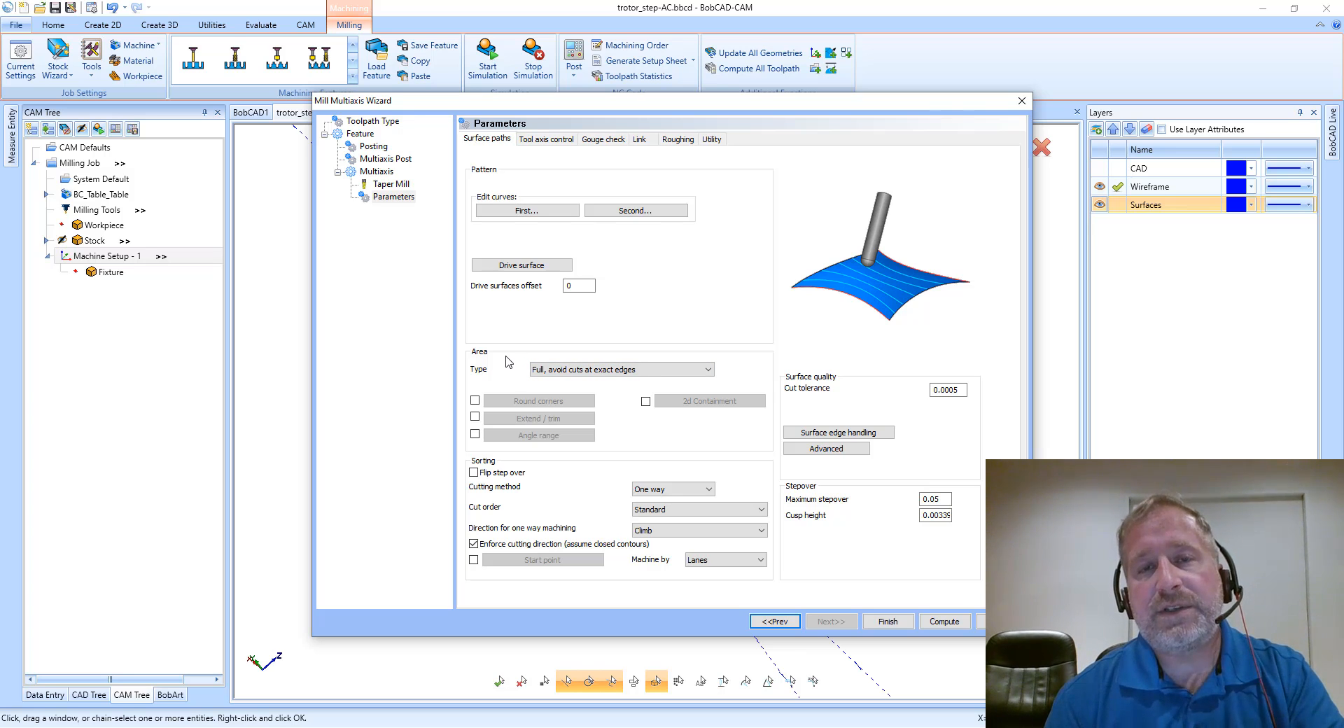
- Set the cutting area type to Determined by number of cuts, with 2 cuts
click(570, 371)
click(644, 404)
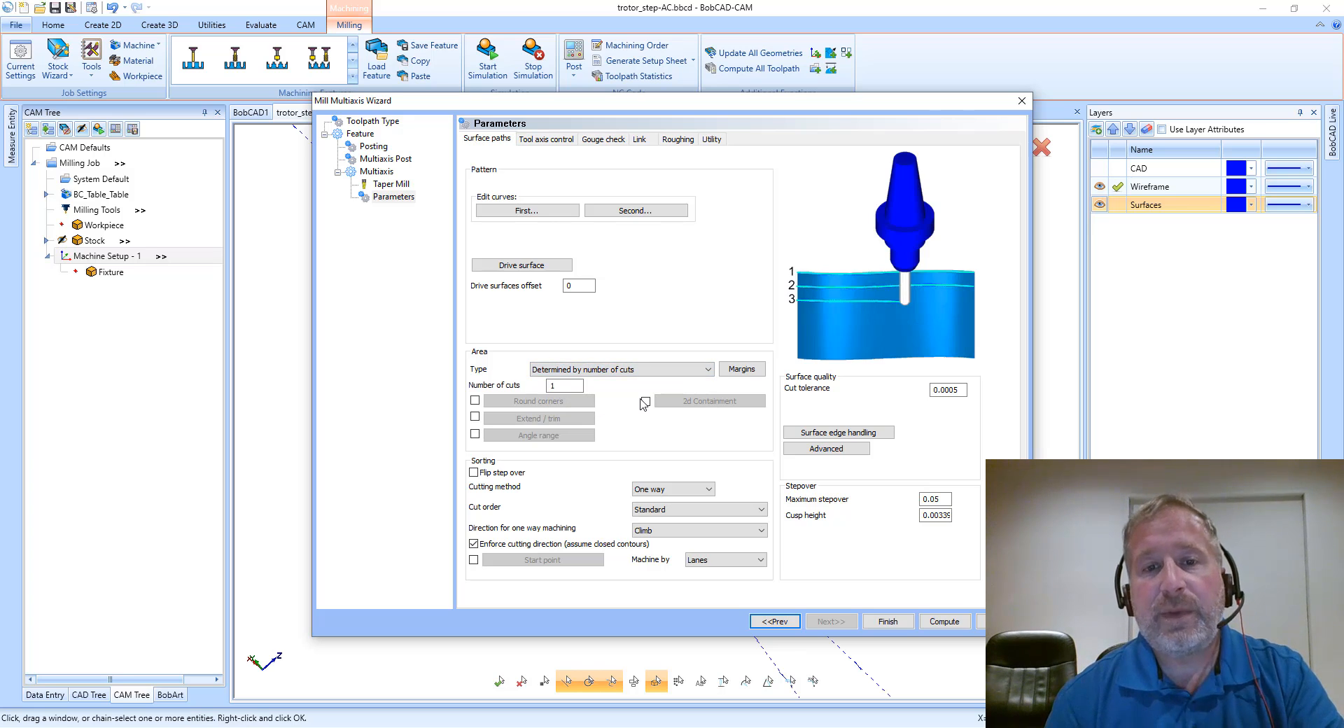
drag(577, 386, 534, 390)
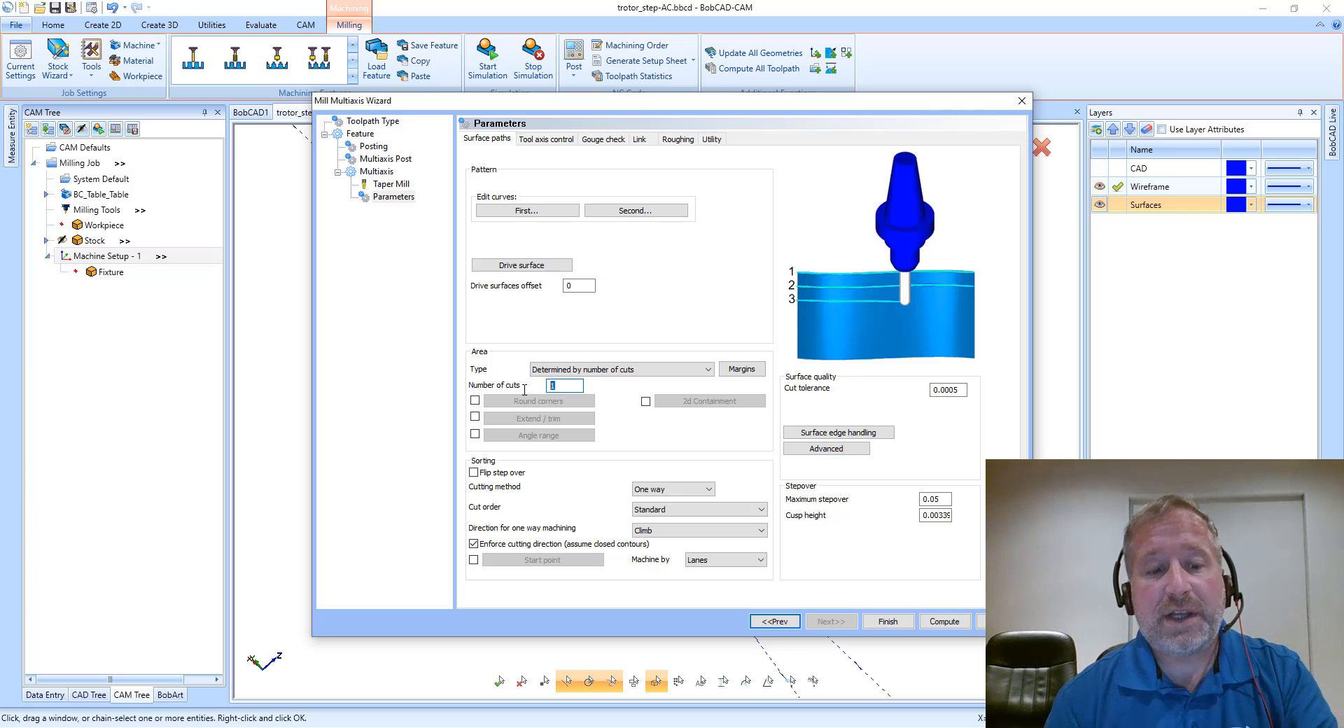
text(2)
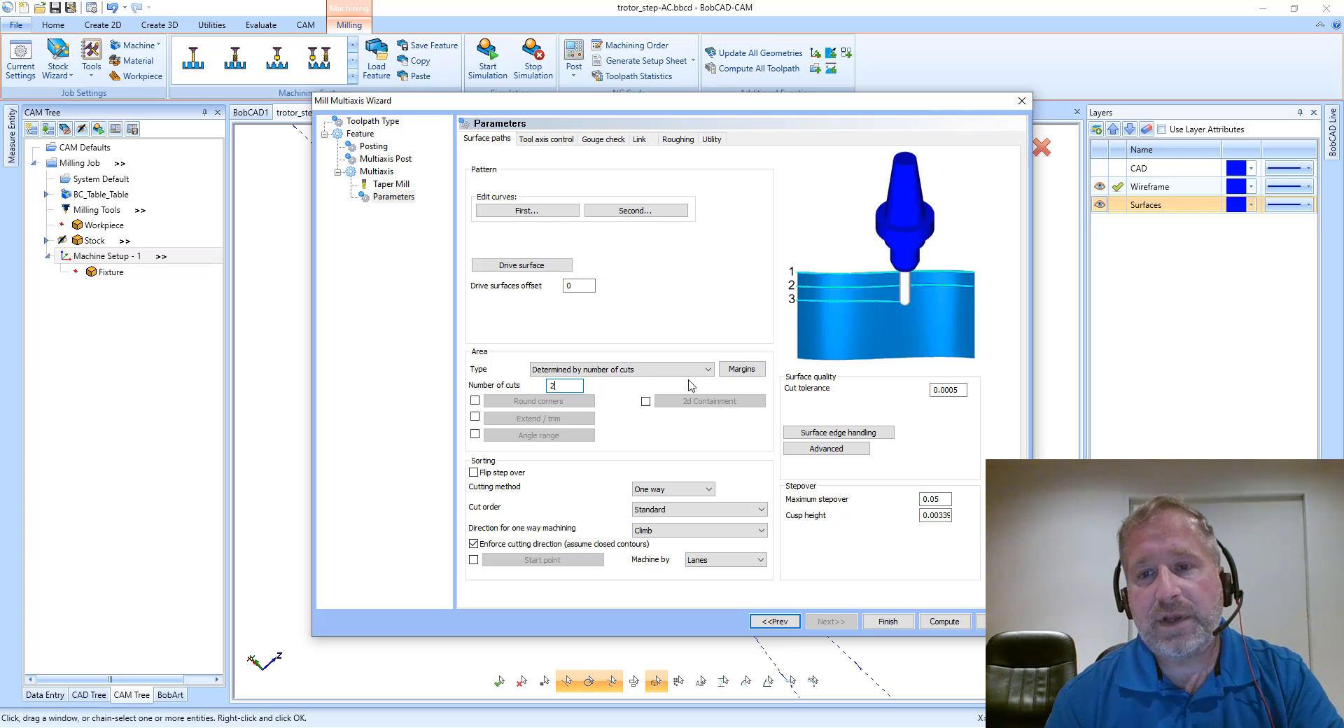
- Set the surface quality cut tolerance to .005 and compute the multiaxis toolpath
click(960, 388)
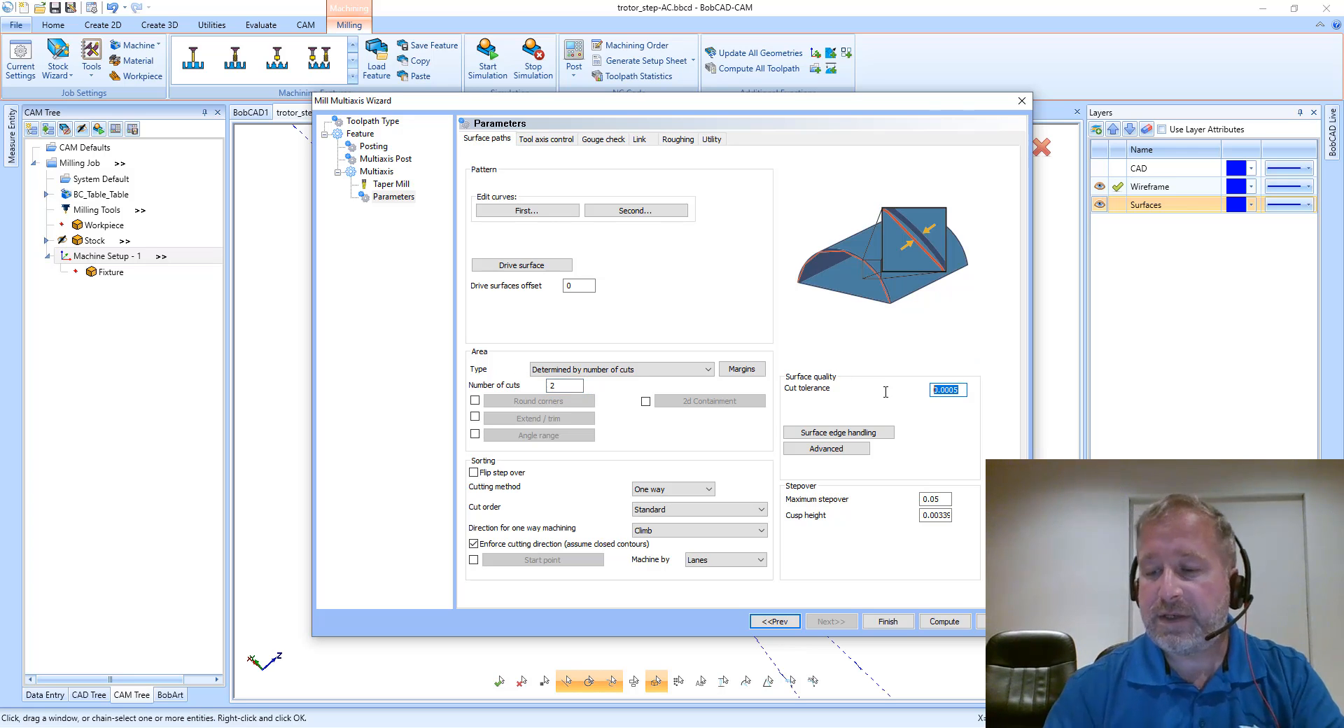
key(Tab)
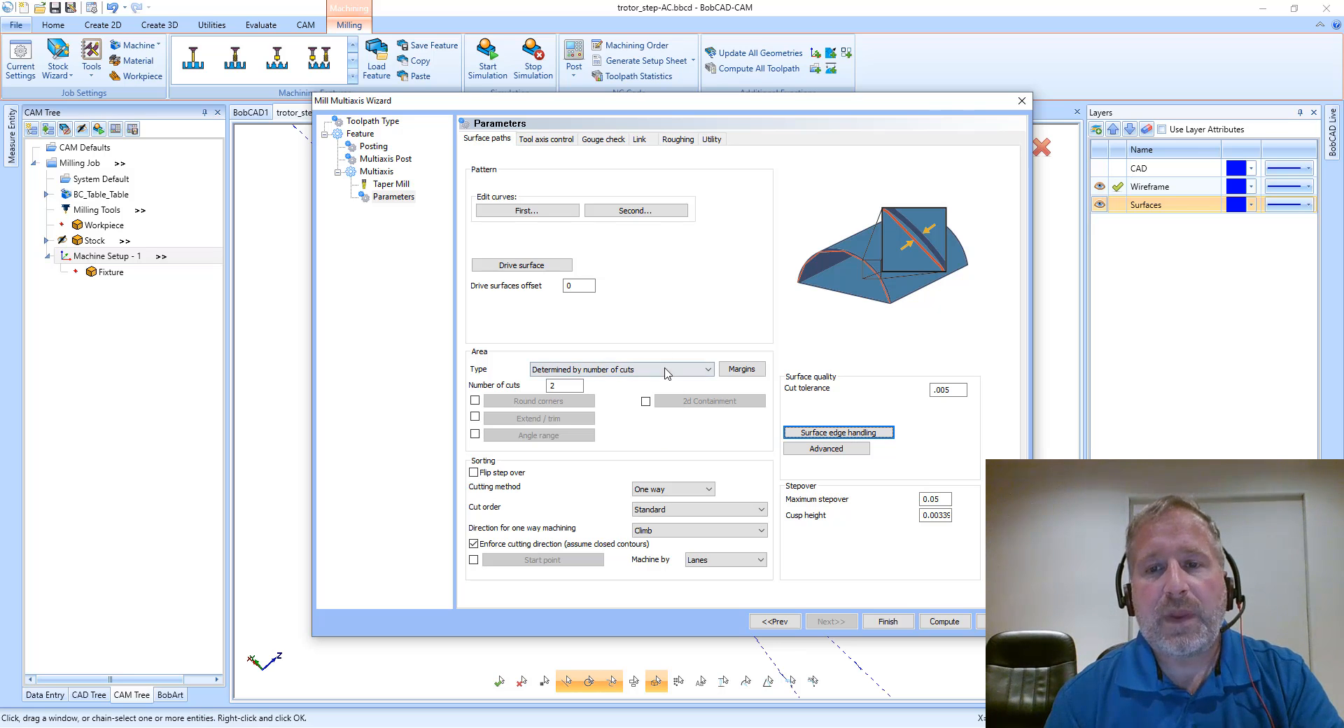
click(946, 621)
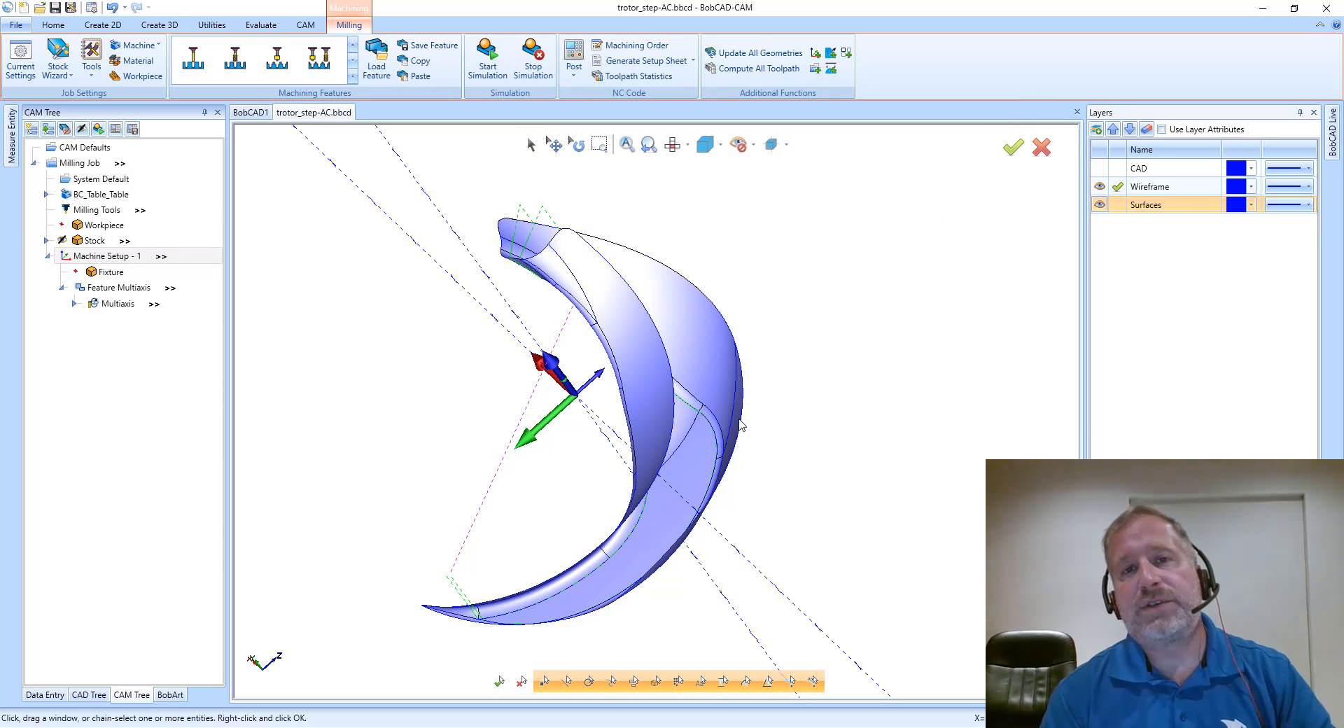
- Backplot the Multiaxis operation, advance the tool along the floor edge to check its clearance from the blades, and exit the backplot
middle_drag(743, 448, 805, 382)
click(122, 308)
right_click(122, 308)
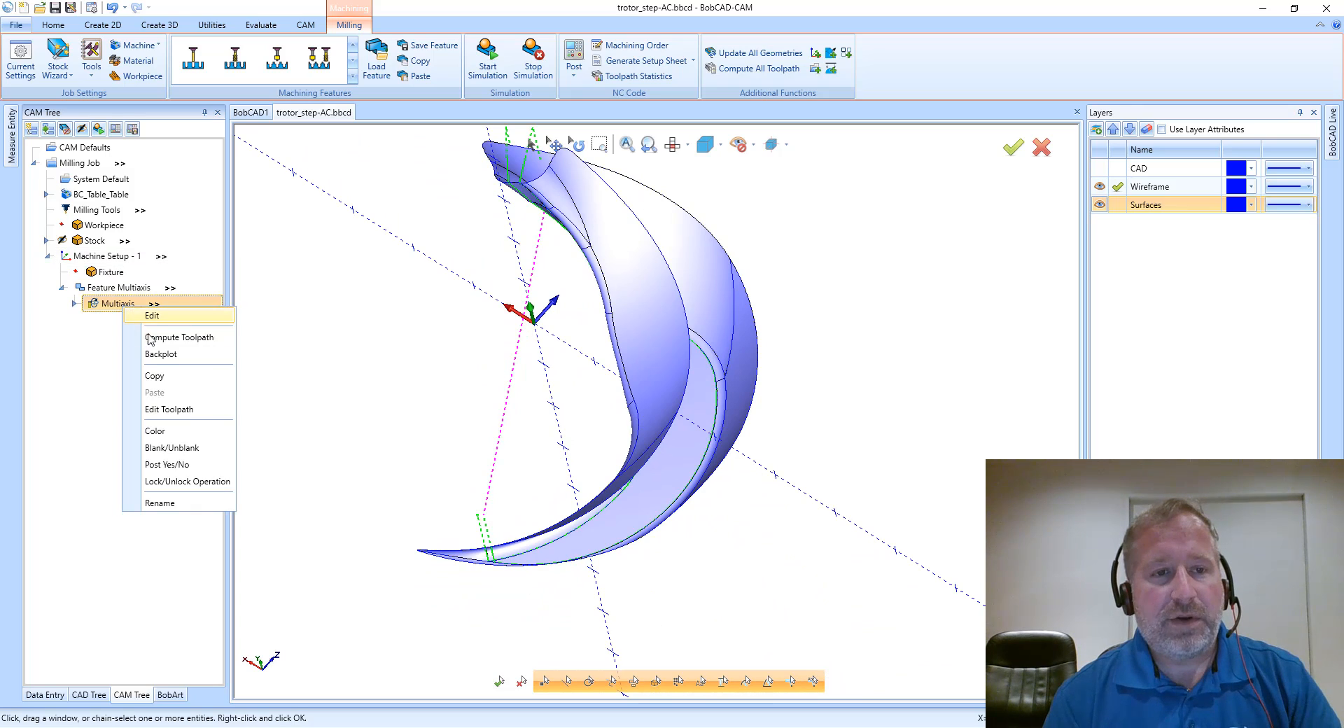
click(156, 357)
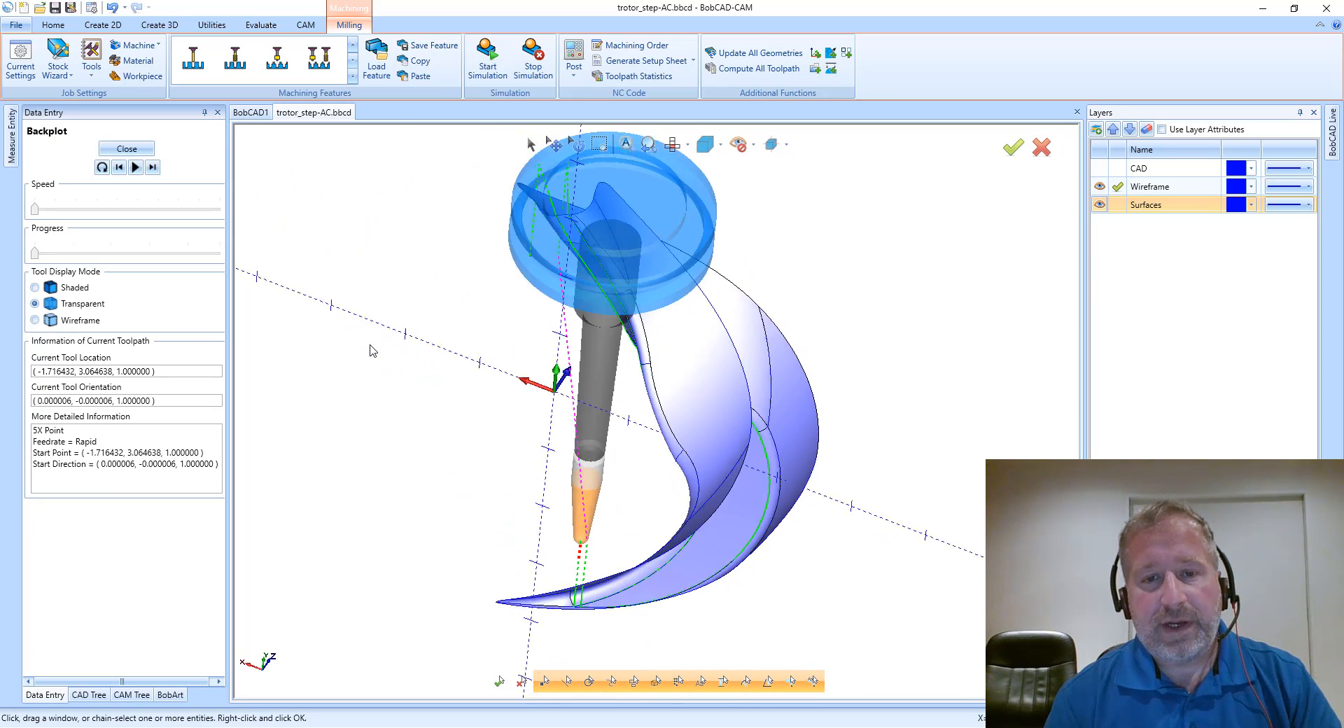
click(155, 170)
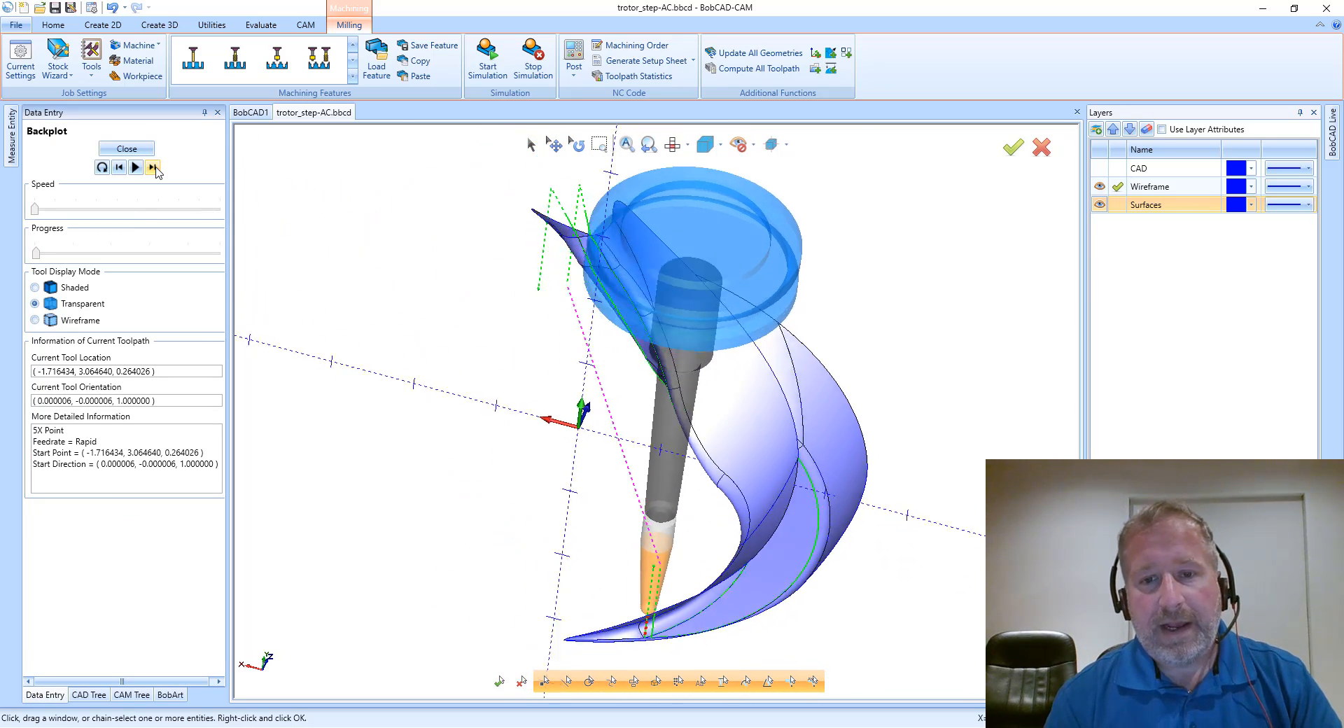
click(155, 171)
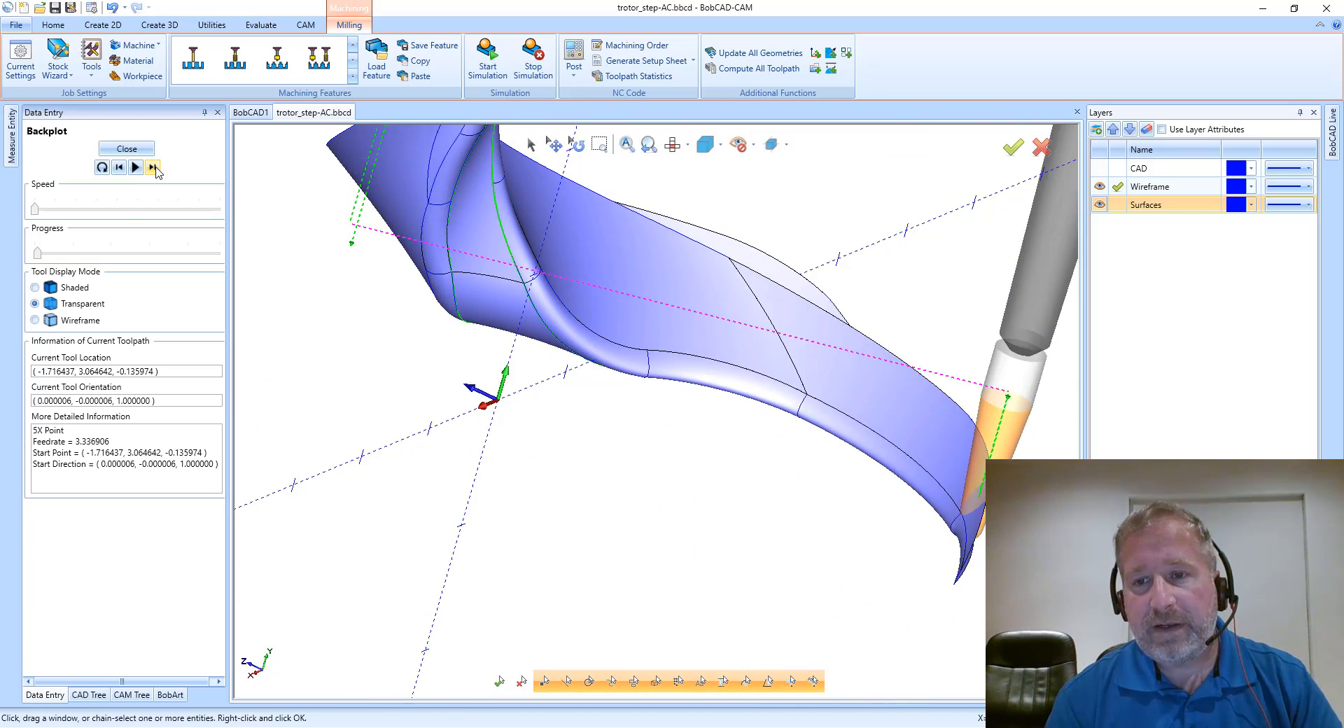
click(156, 170)
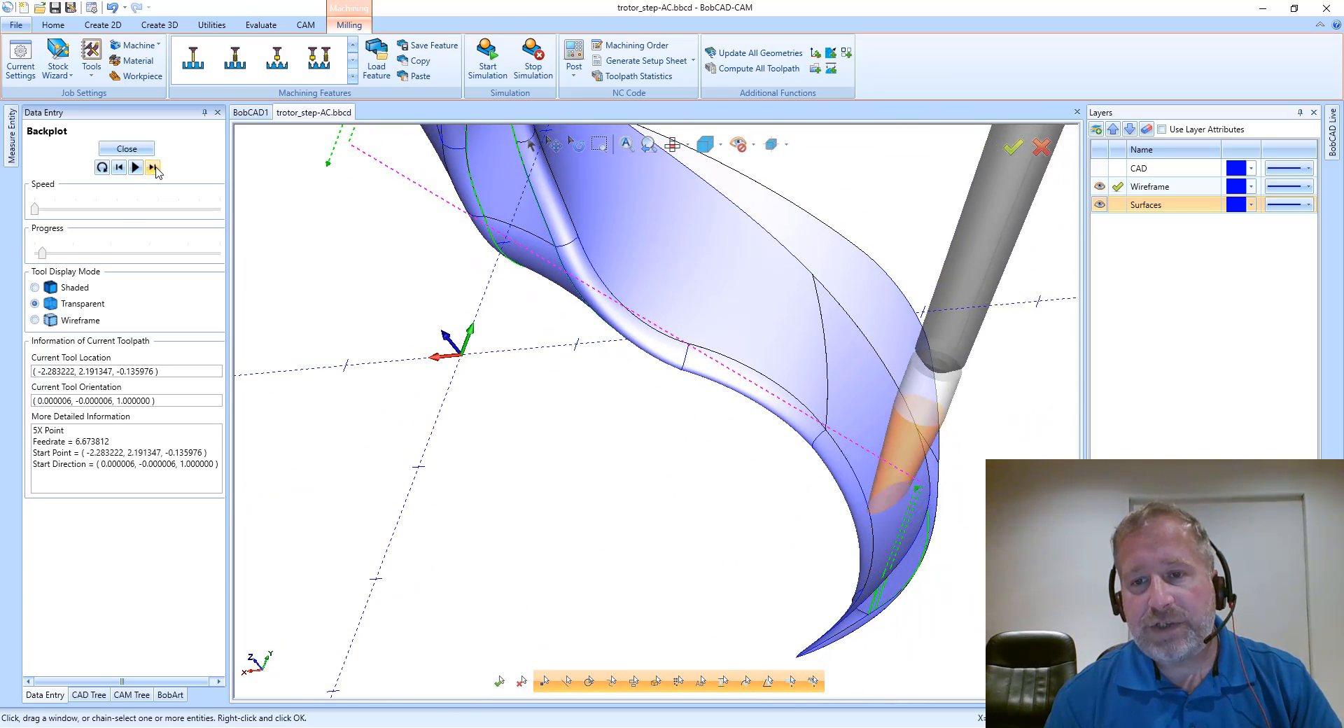
click(155, 170)
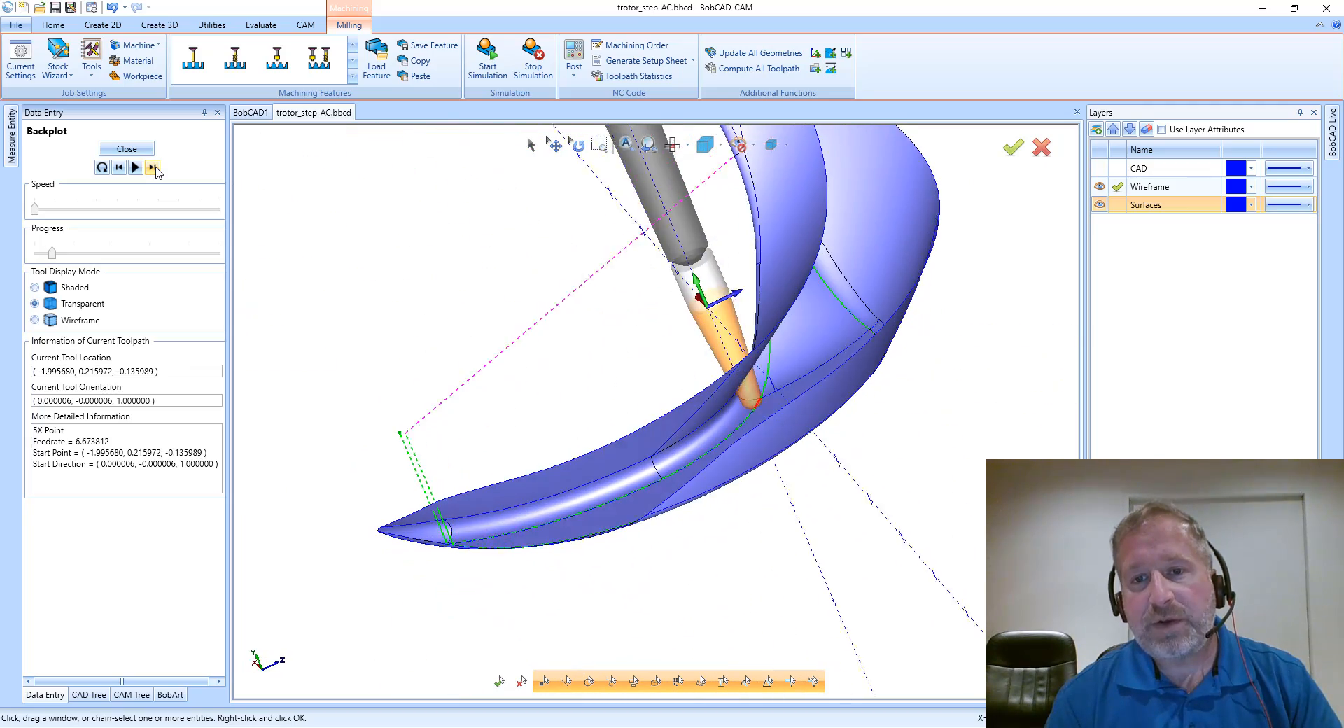
click(155, 170)
click(155, 170)
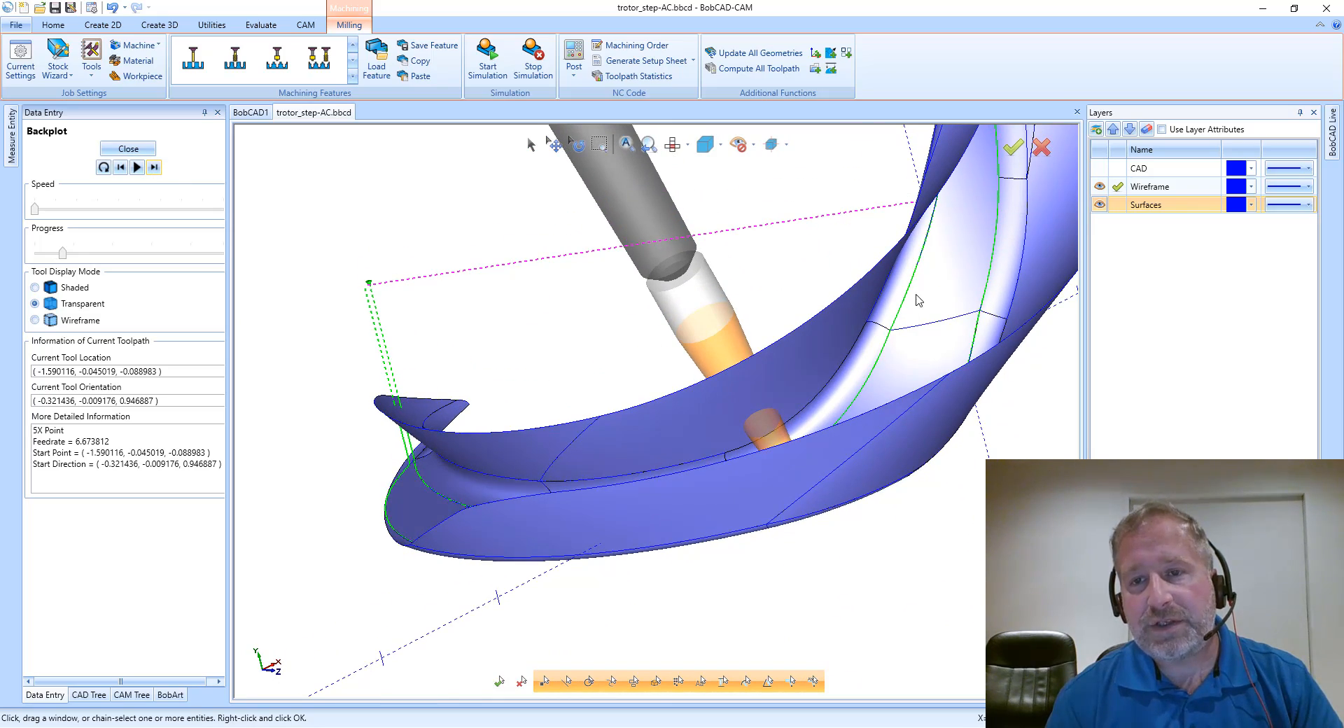
middle_drag(928, 232, 852, 343)
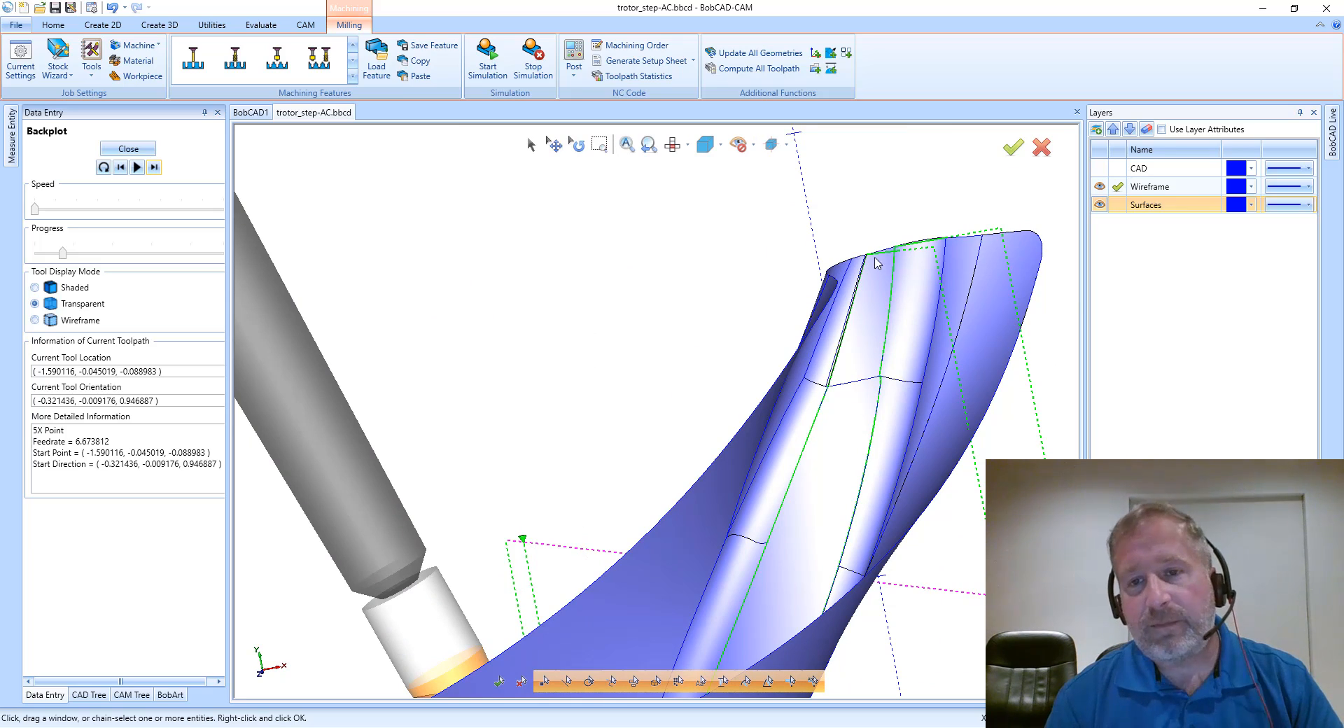
middle_drag(912, 336, 688, 380)
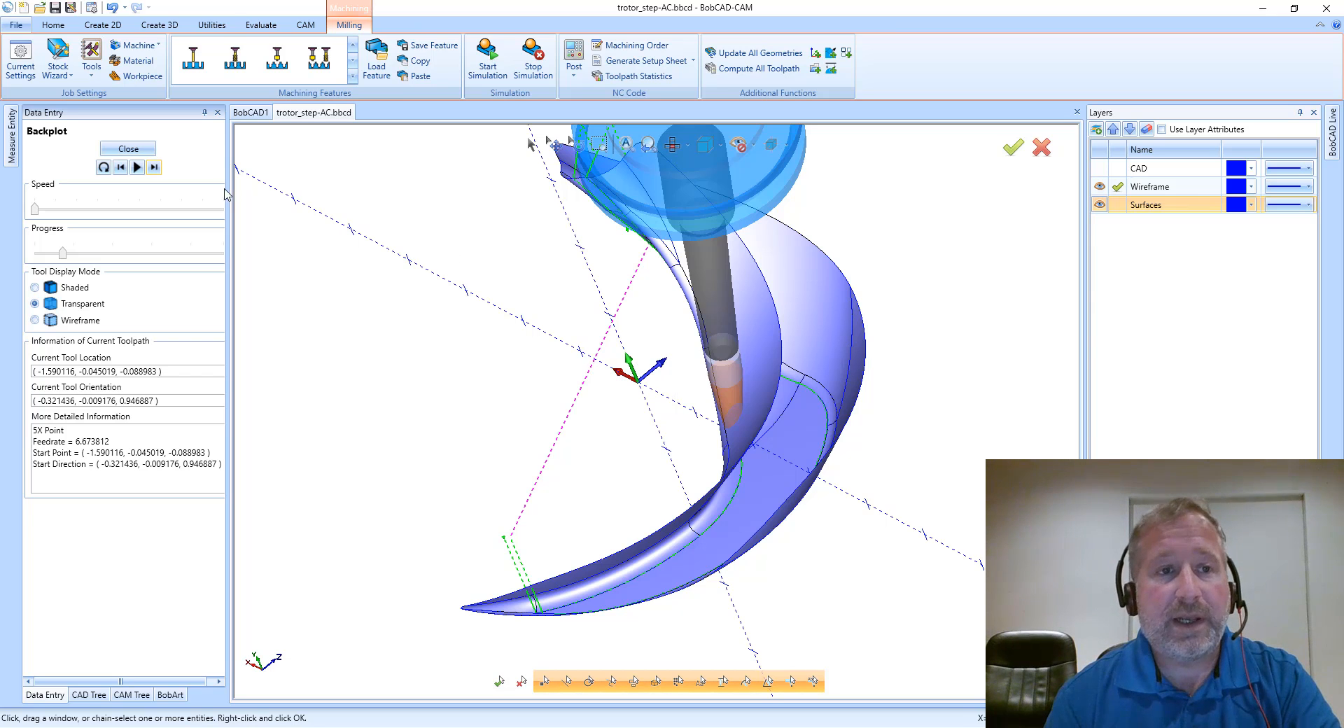
click(128, 148)
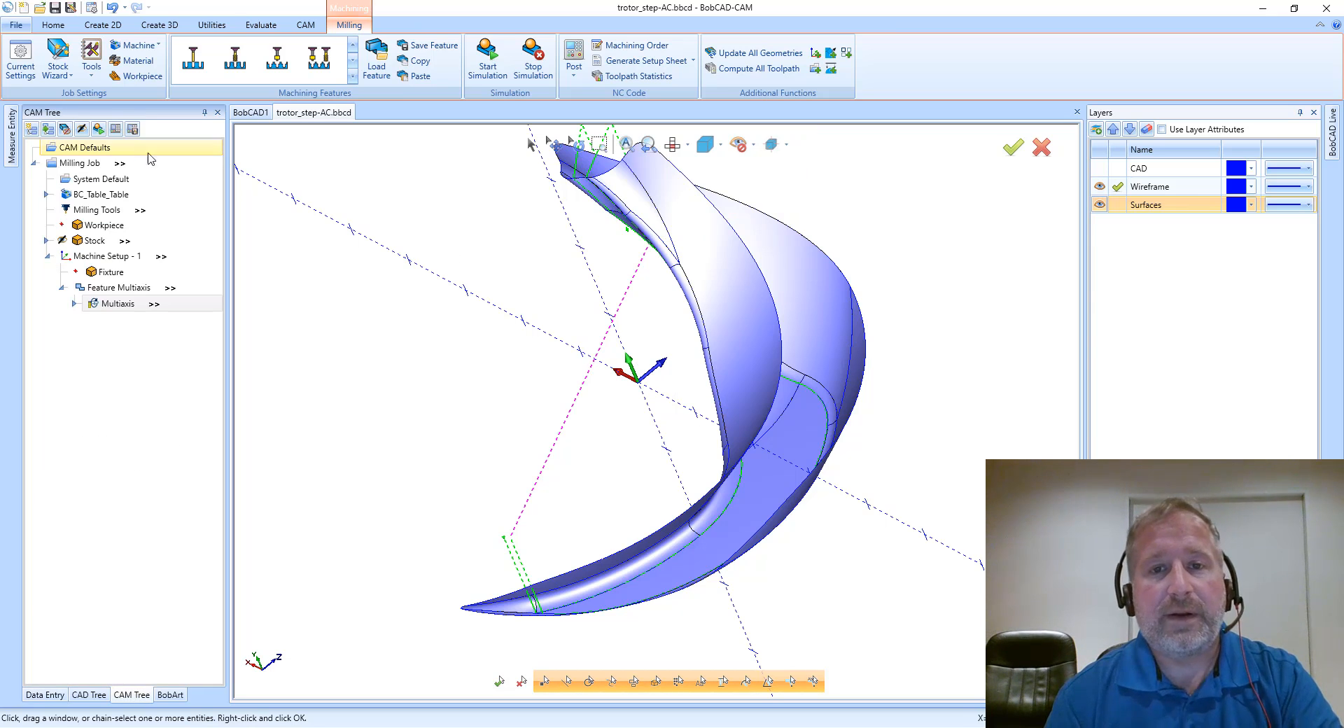
click(114, 303)
right_click(116, 303)
click(156, 351)
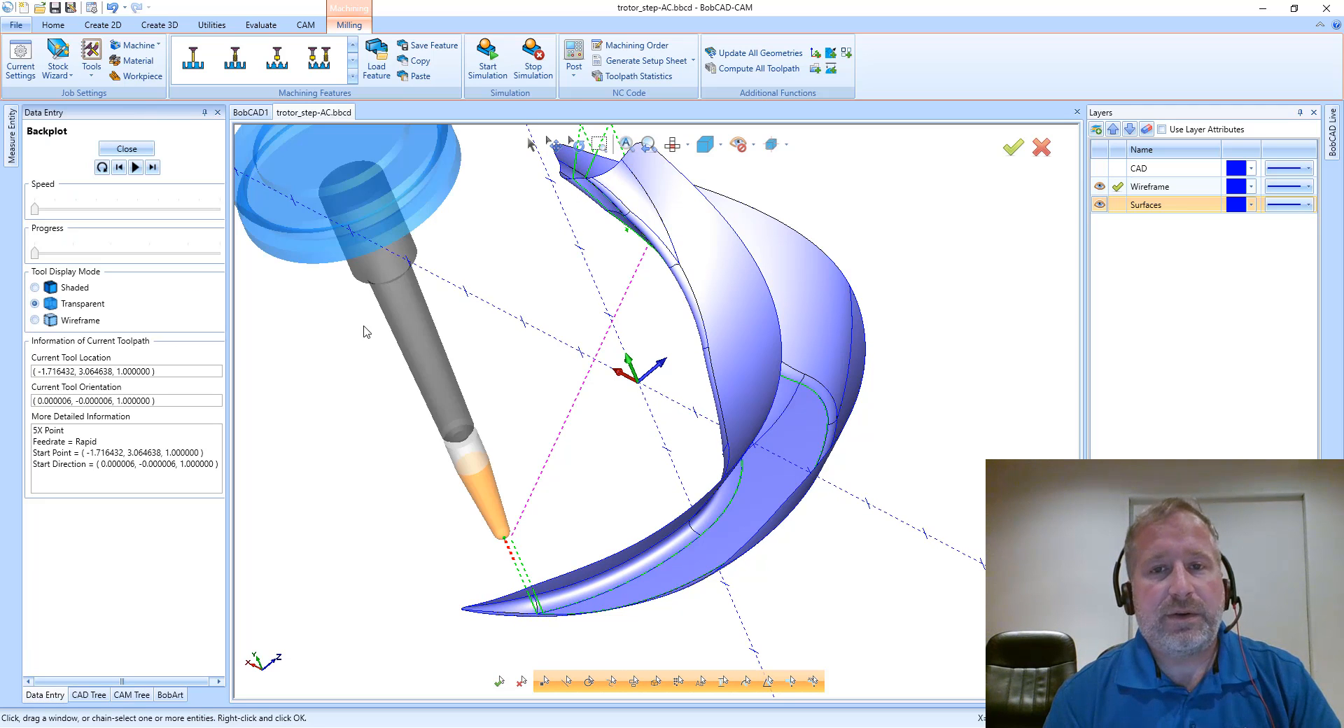
click(128, 149)
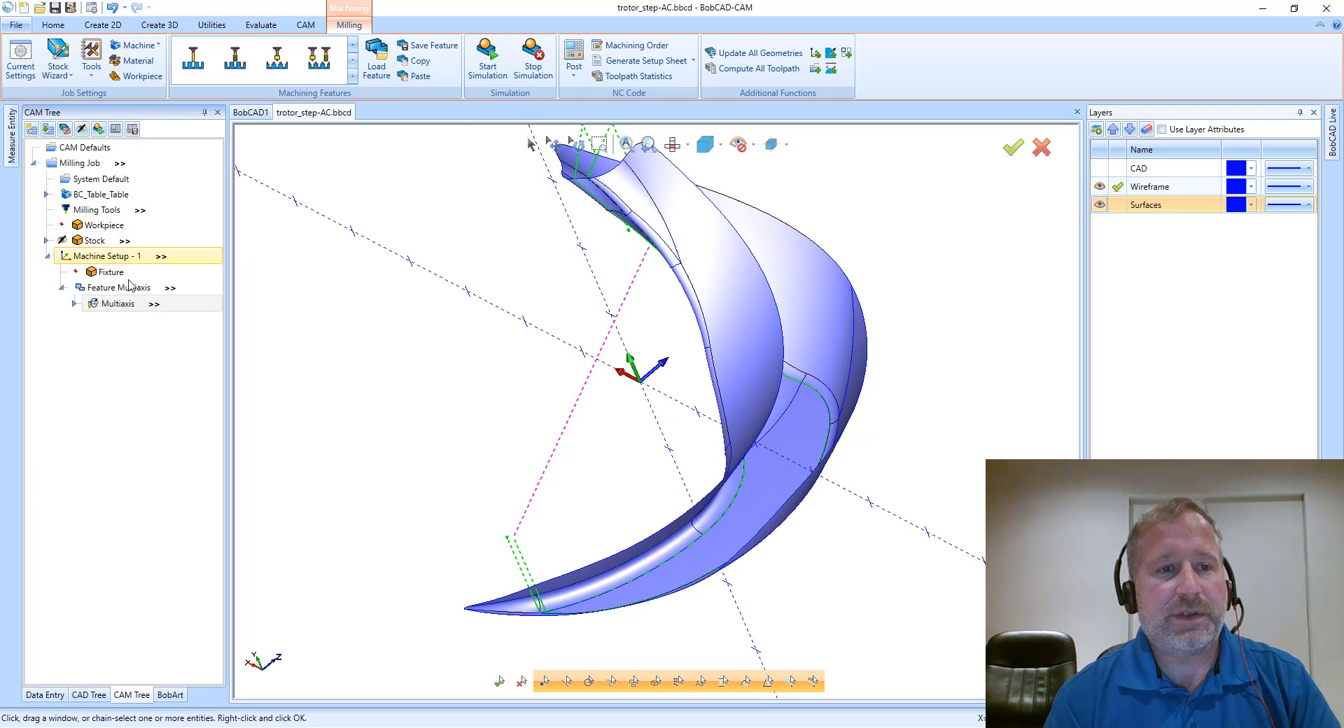
- Edit the Multiaxis operation's tool axis control, change the tilt angle at side of cutting direction and recompute the toolpath
right_click(118, 305)
click(144, 315)
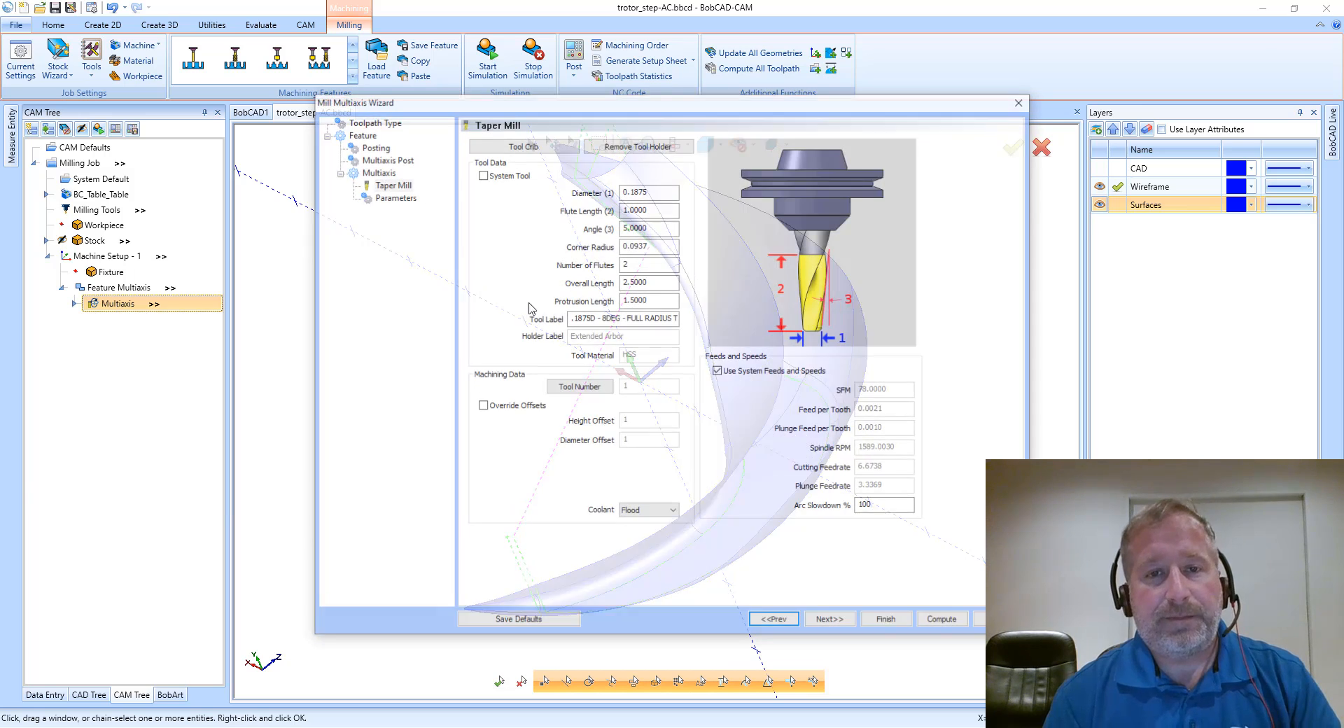
click(397, 199)
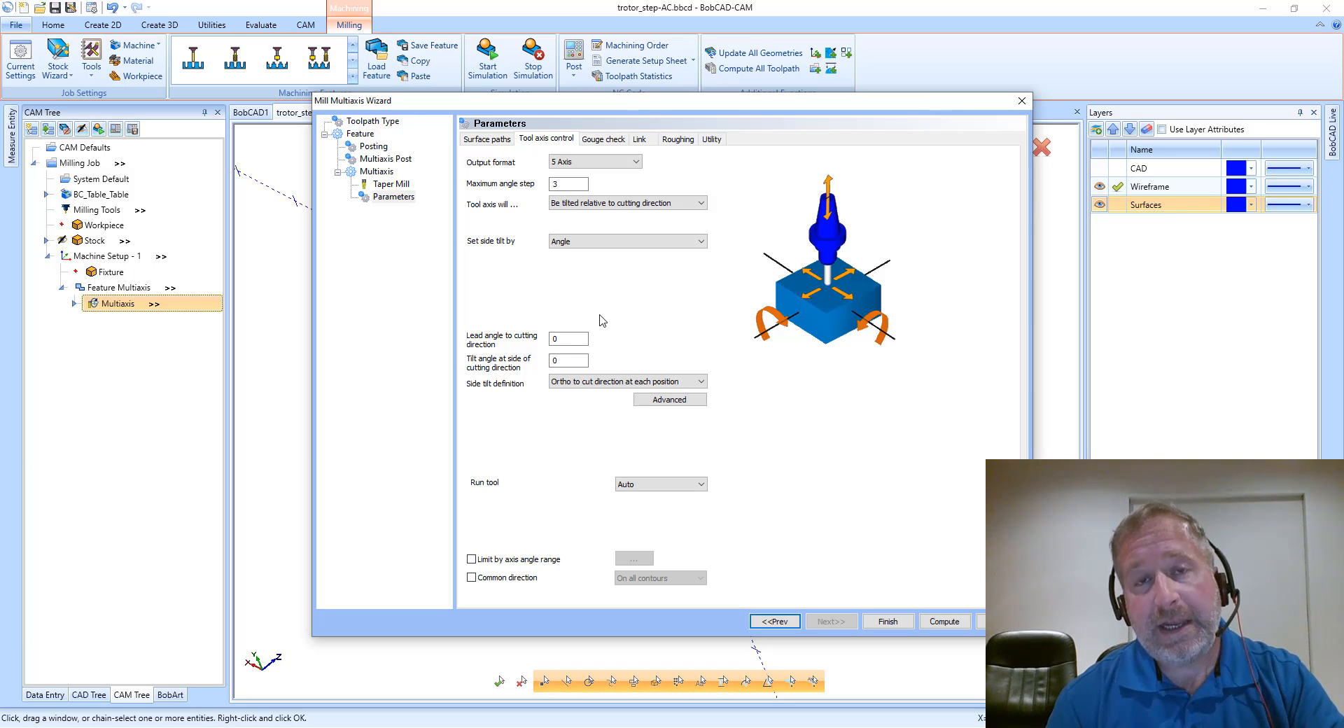
double_click(569, 361)
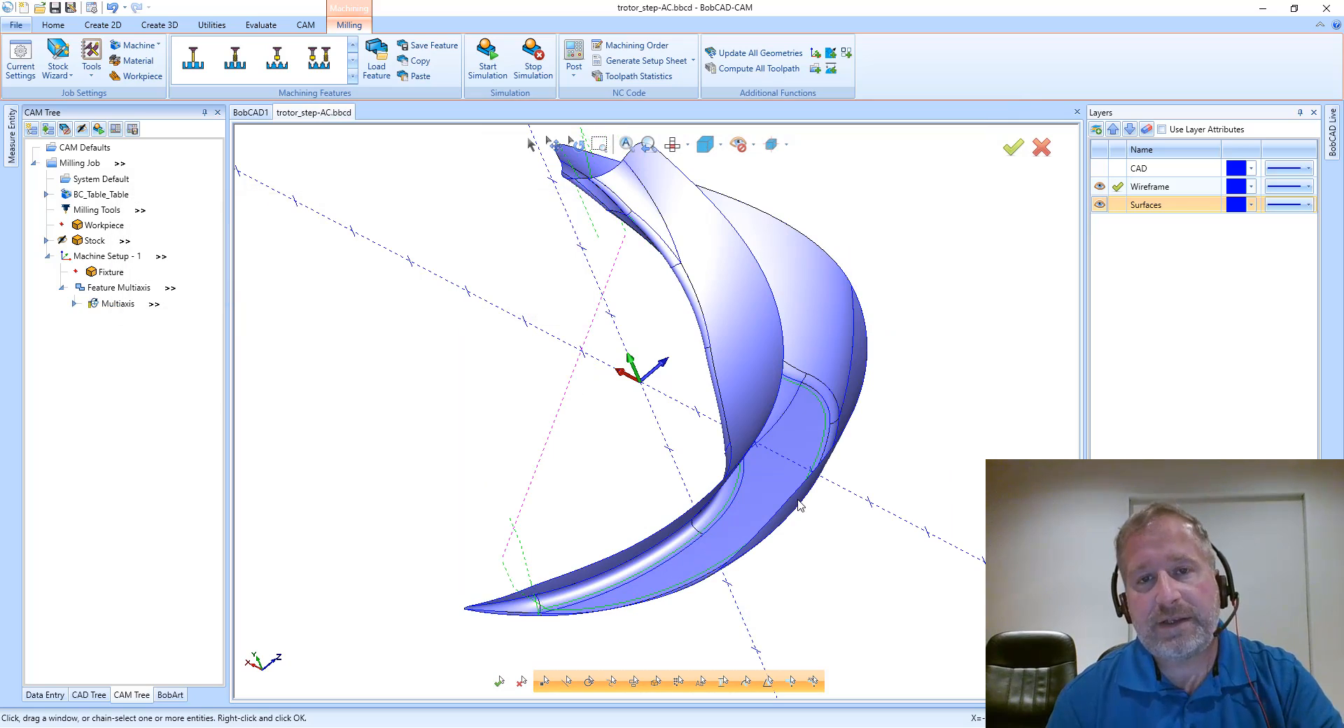
- Backplot the Multiaxis operation and advance the tool through its approach moves down to the start of the first cut
middle_drag(699, 502, 639, 506)
scroll(731, 460, up, 5)
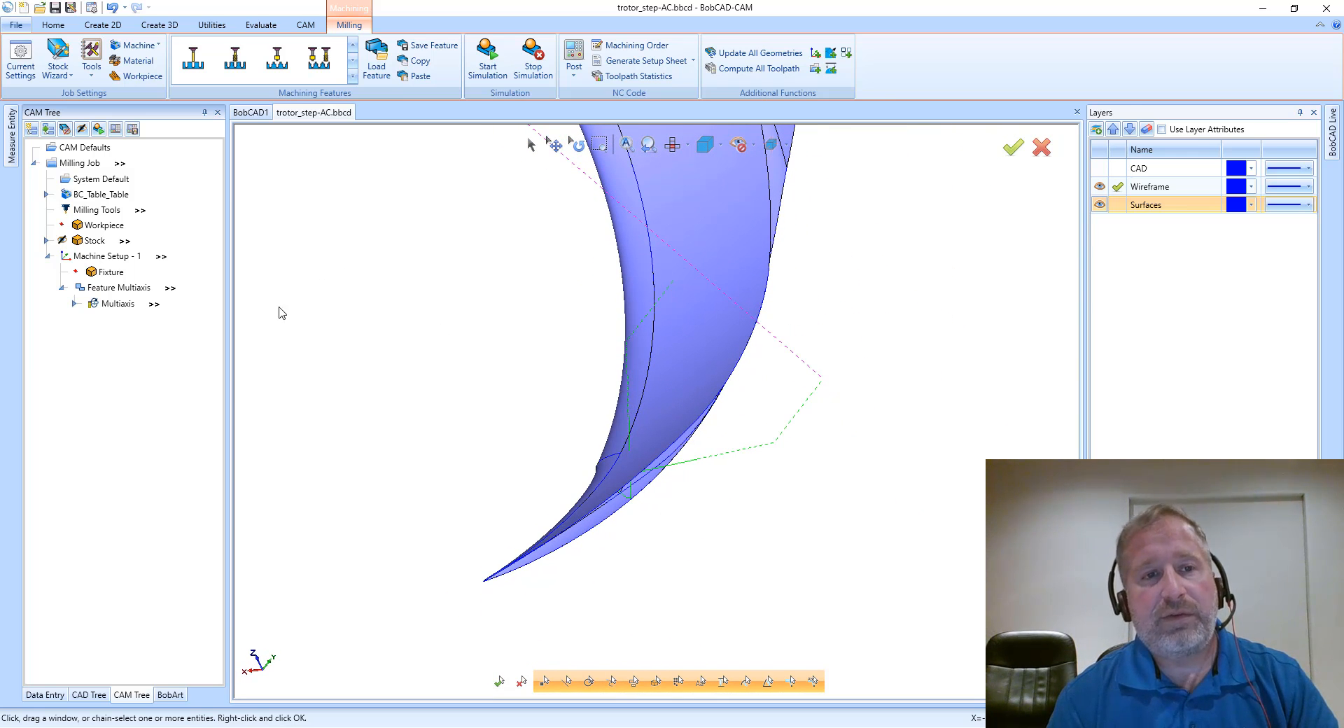
right_click(114, 310)
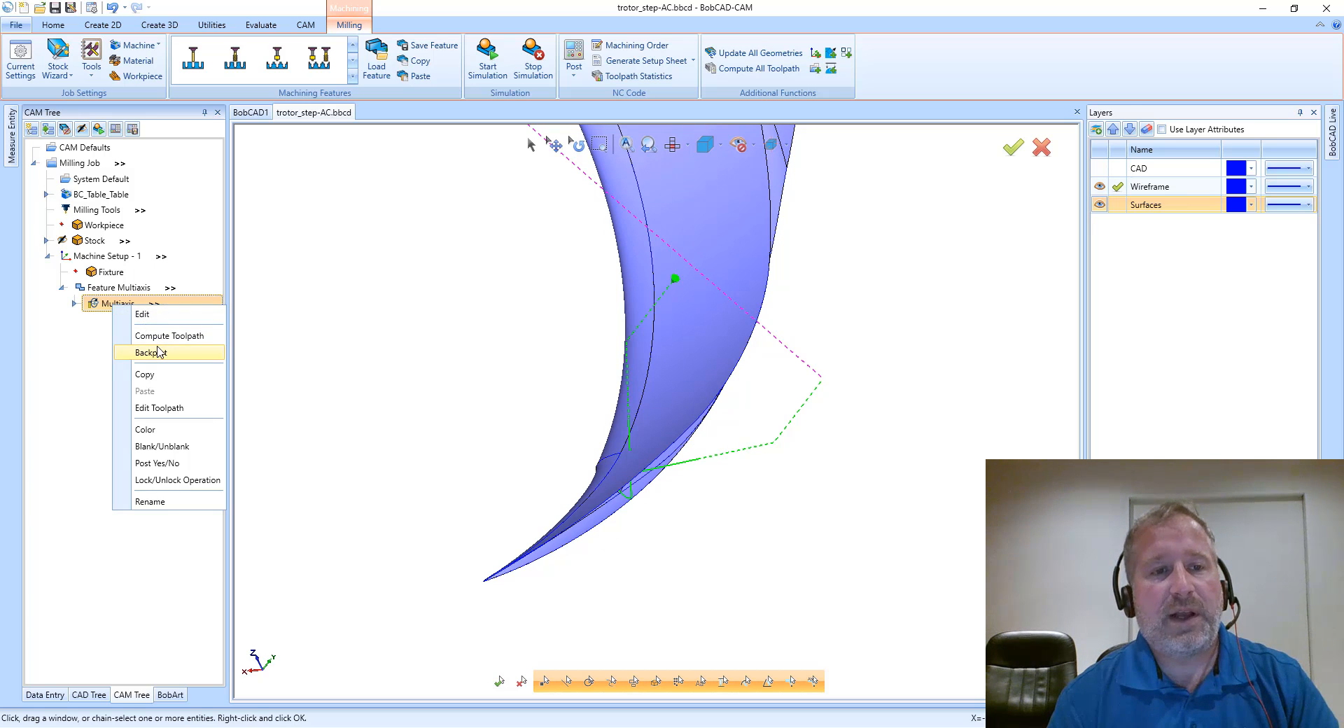
click(160, 352)
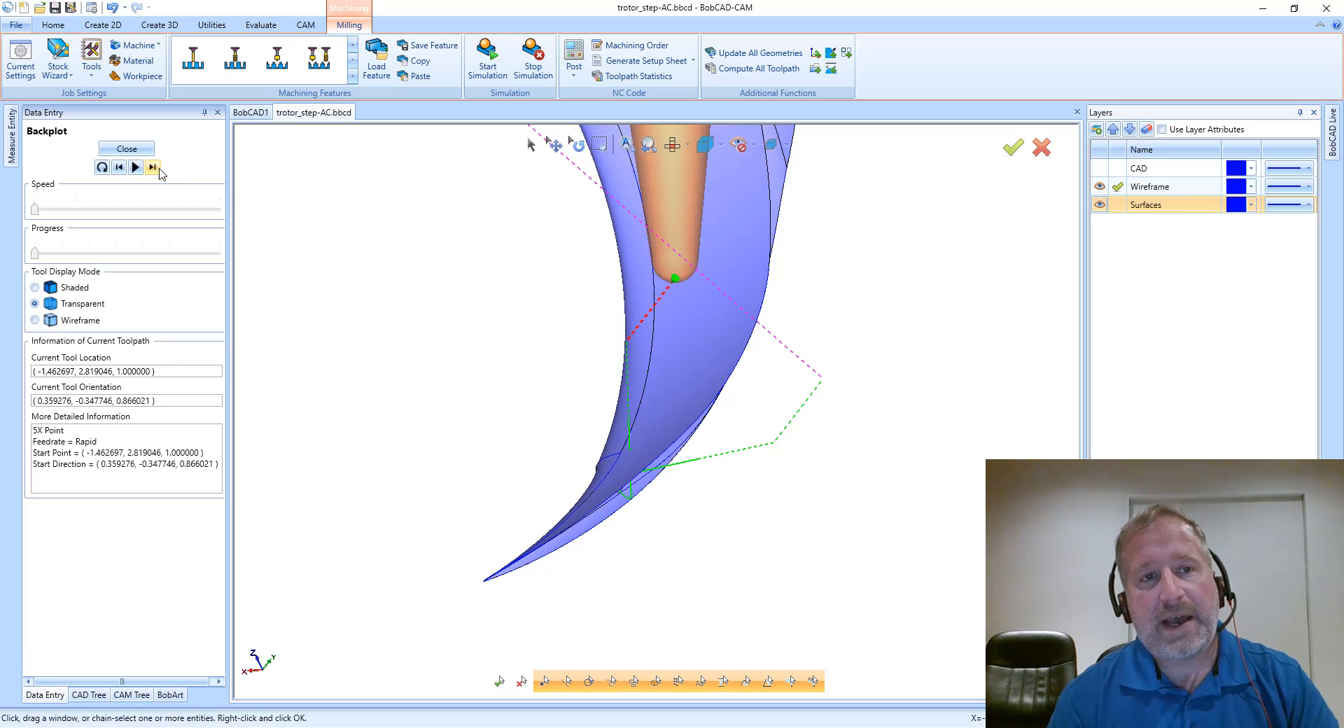
click(152, 168)
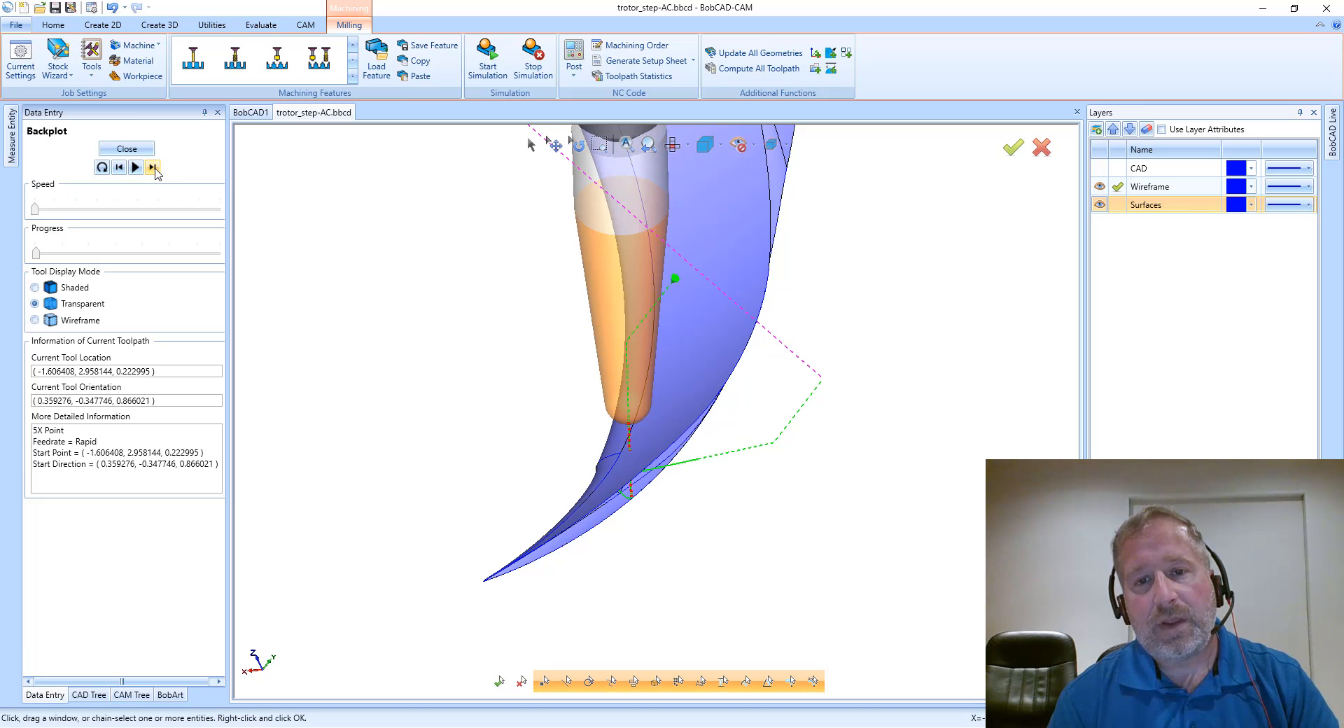
click(152, 168)
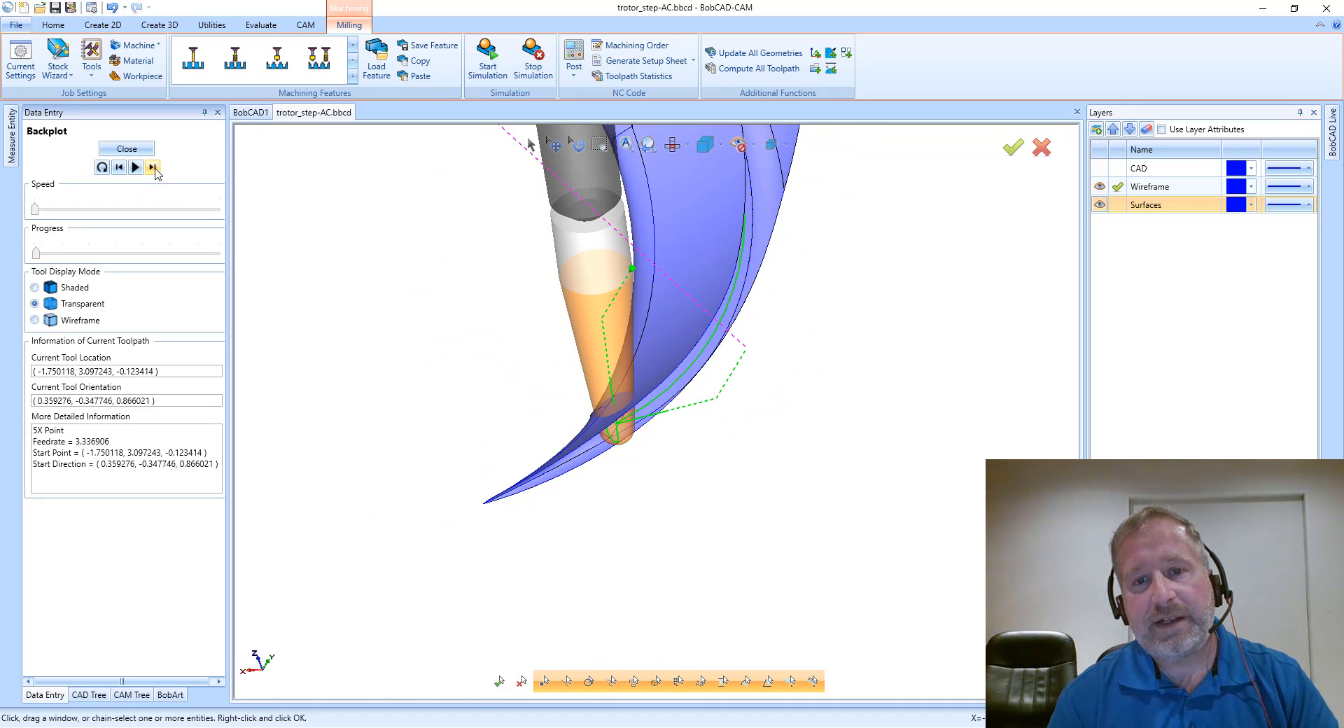
- Advance the backplot along the first floor cut to the channel's bend, inspecting the tapered tool's clearance from the adjacent blade
click(153, 168)
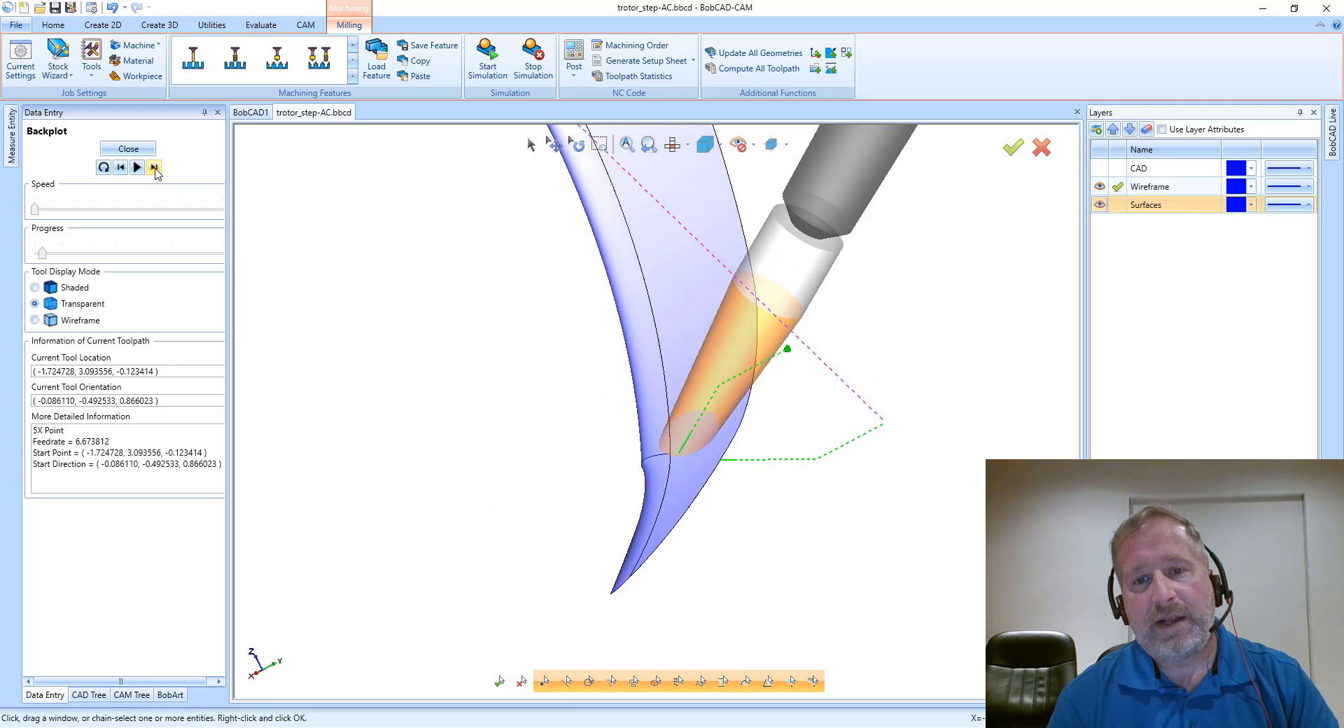
click(154, 168)
click(154, 168)
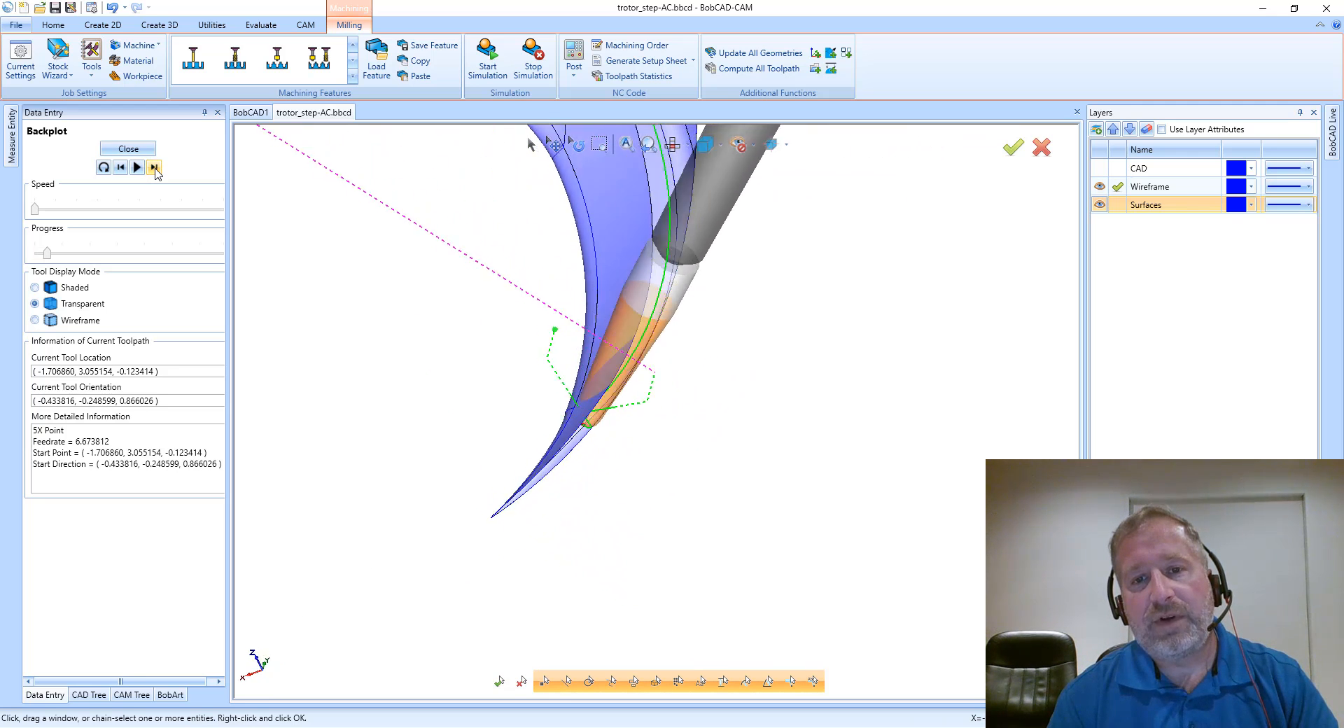
click(154, 168)
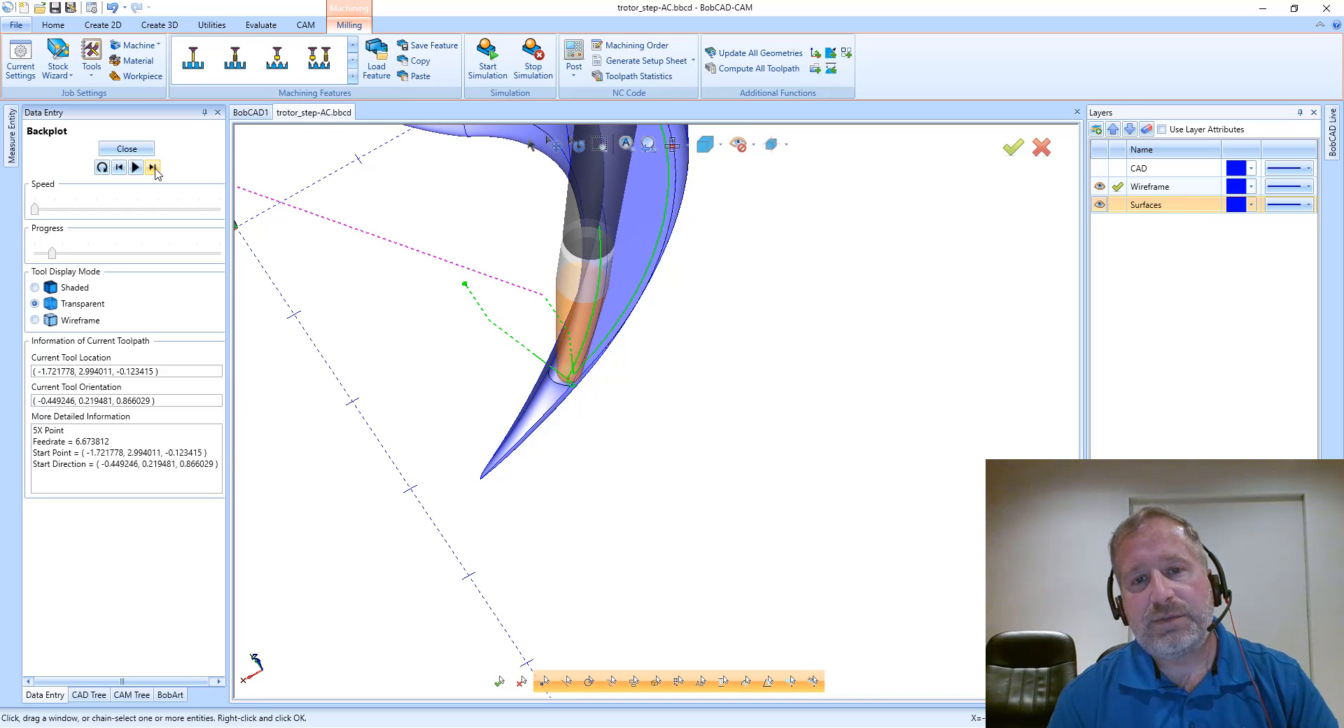
click(154, 167)
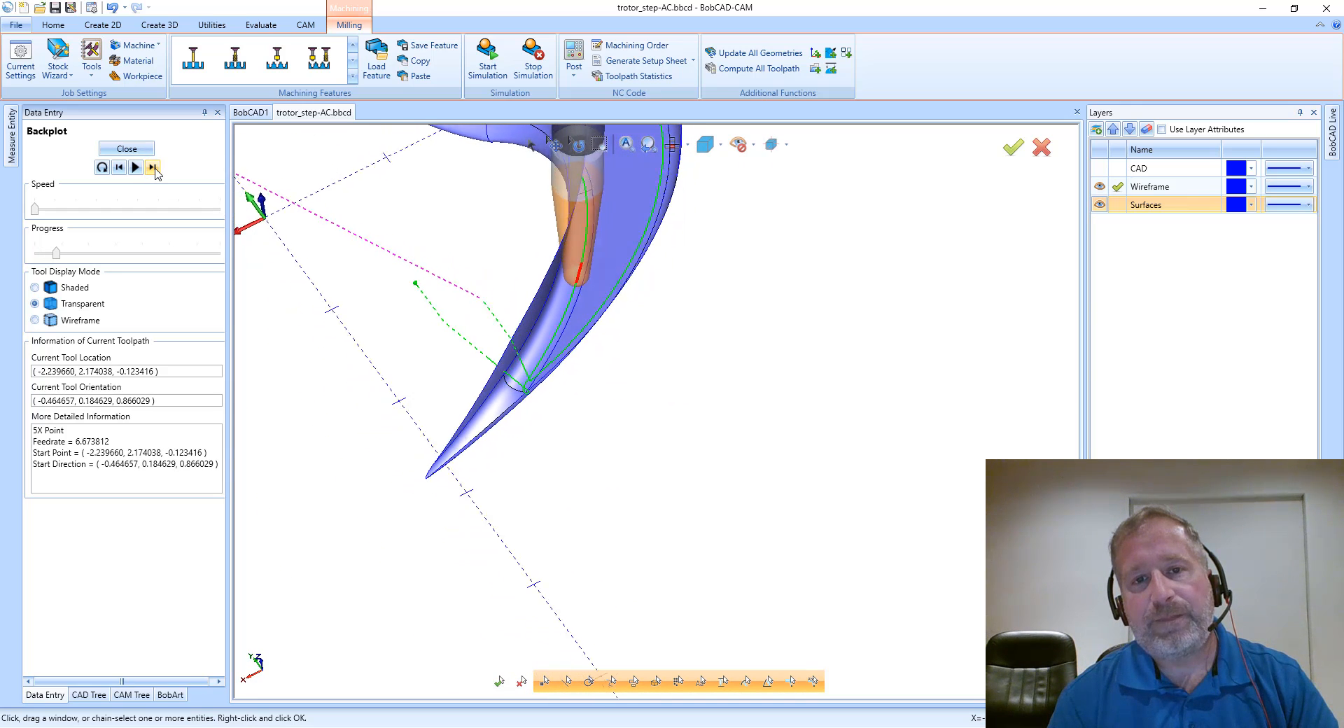
click(154, 167)
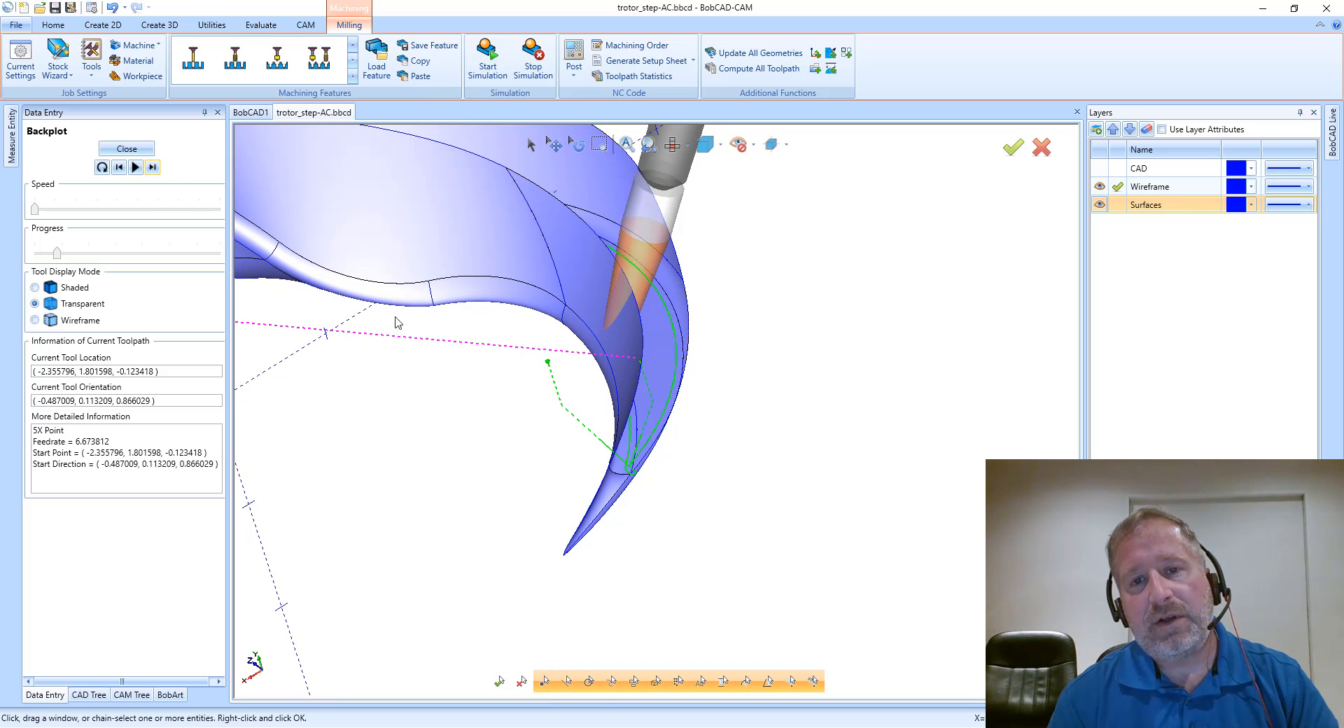
click(154, 168)
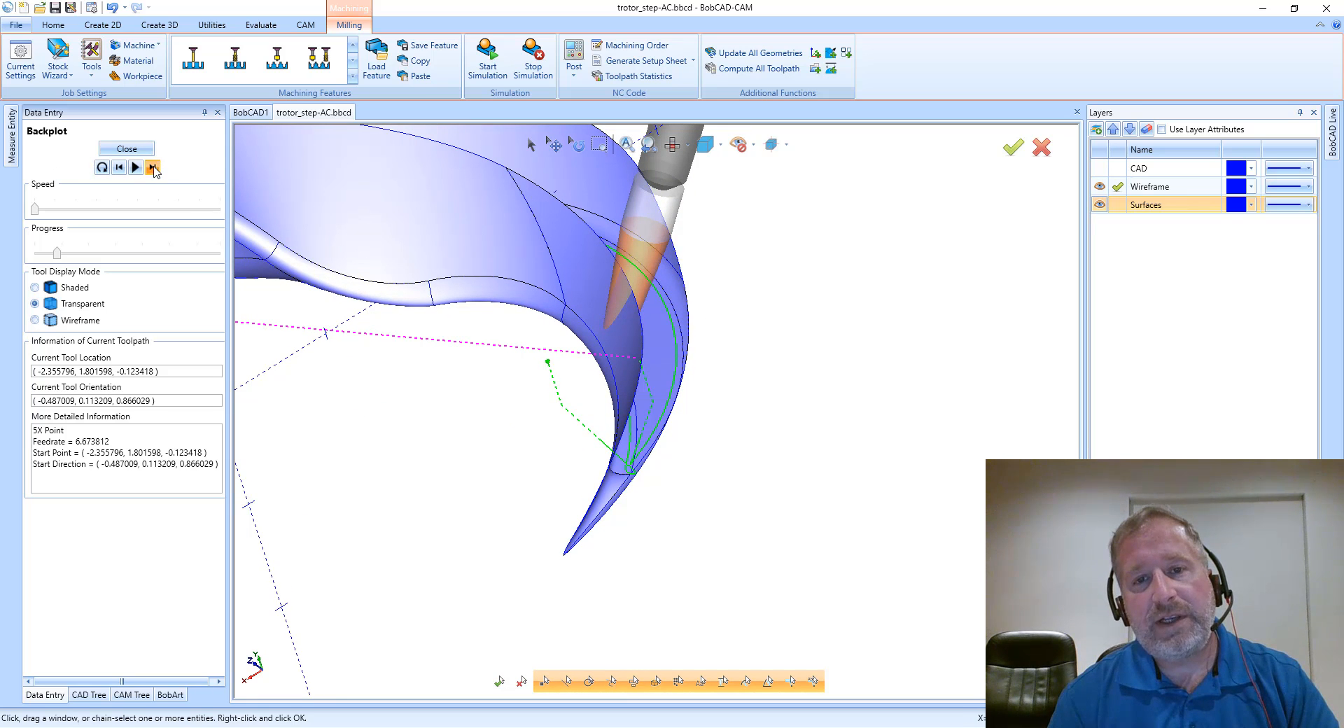
click(154, 168)
click(154, 168)
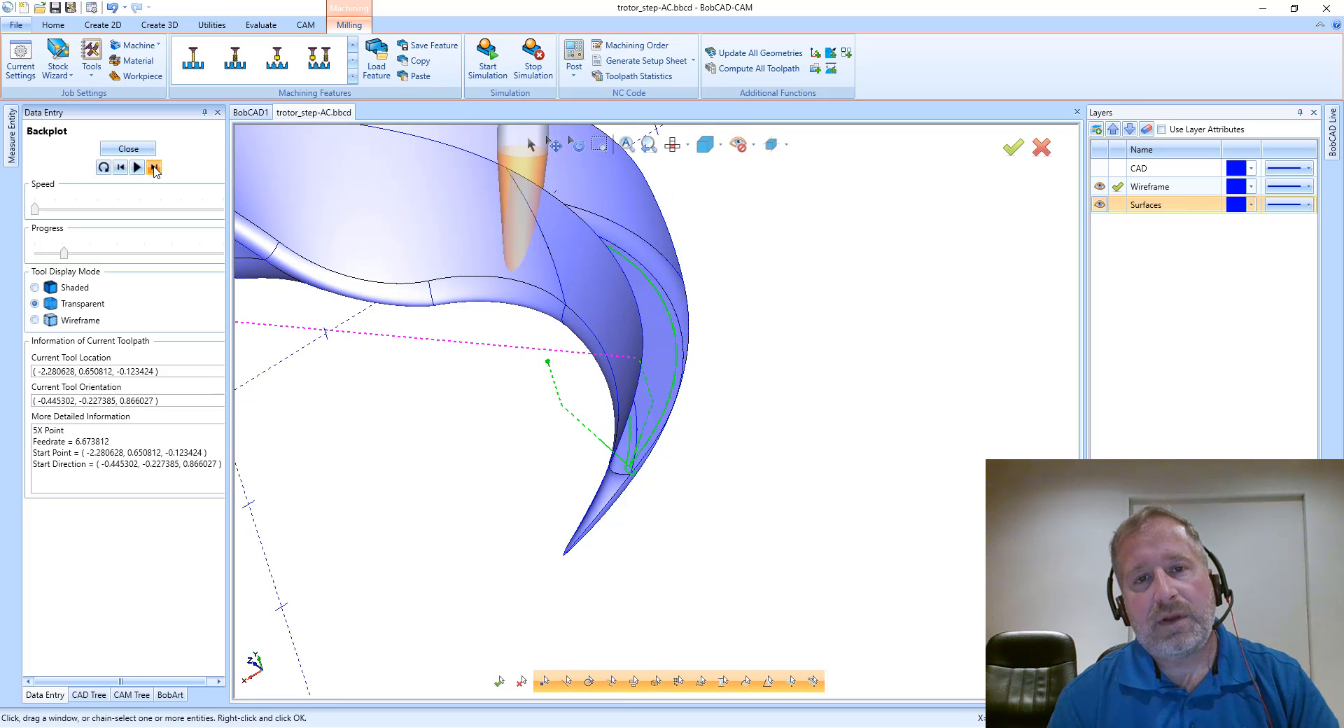
click(153, 168)
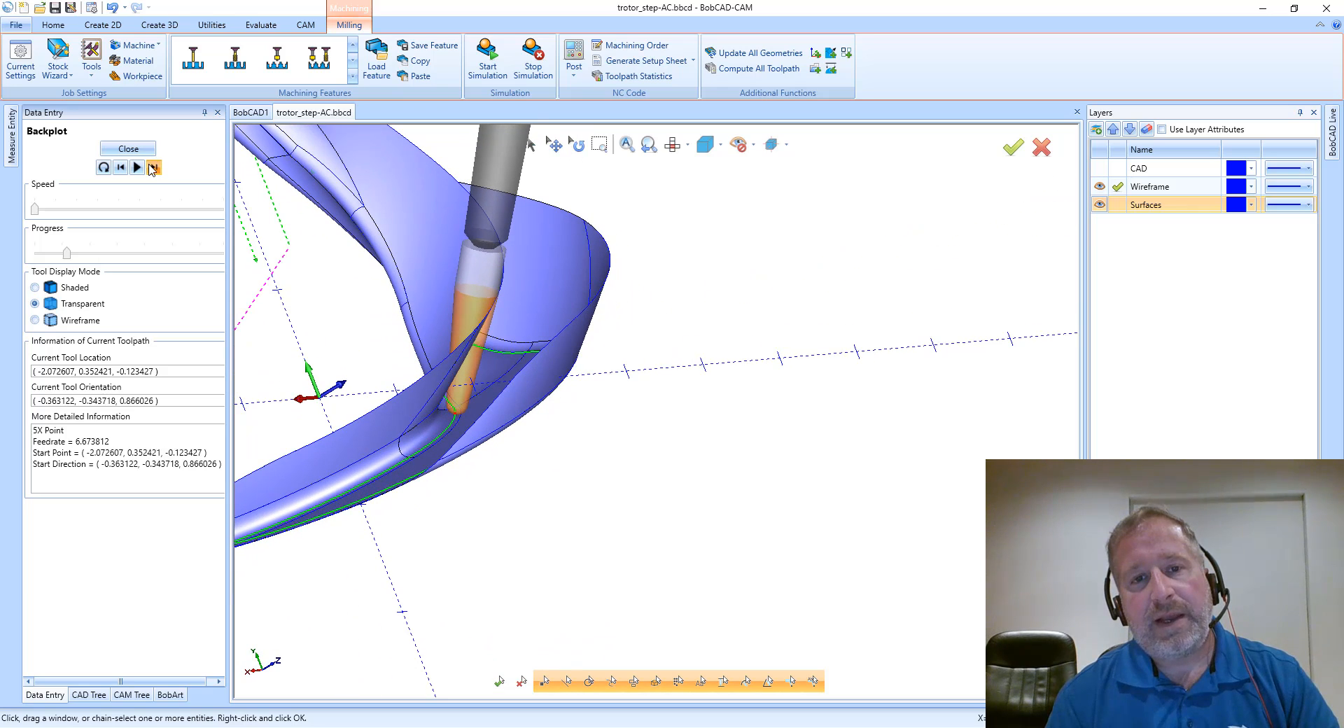
click(153, 168)
click(151, 167)
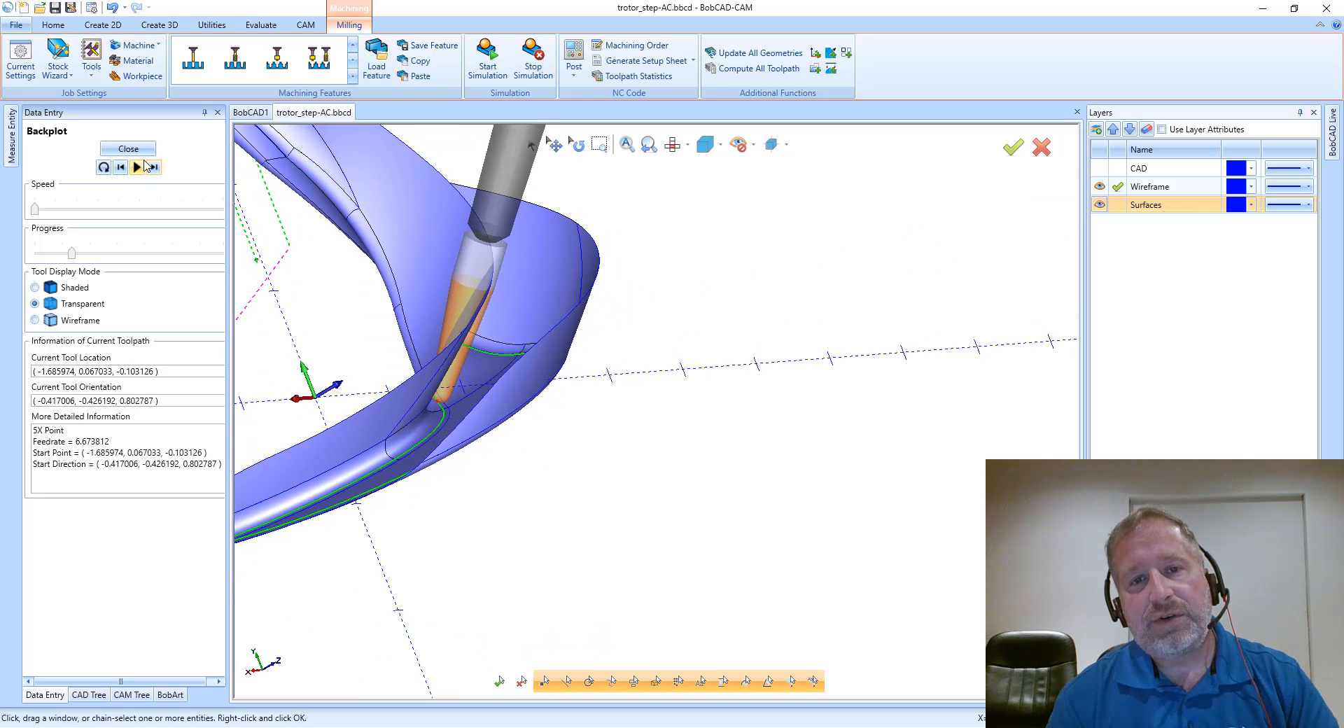
middle_drag(374, 364, 434, 407)
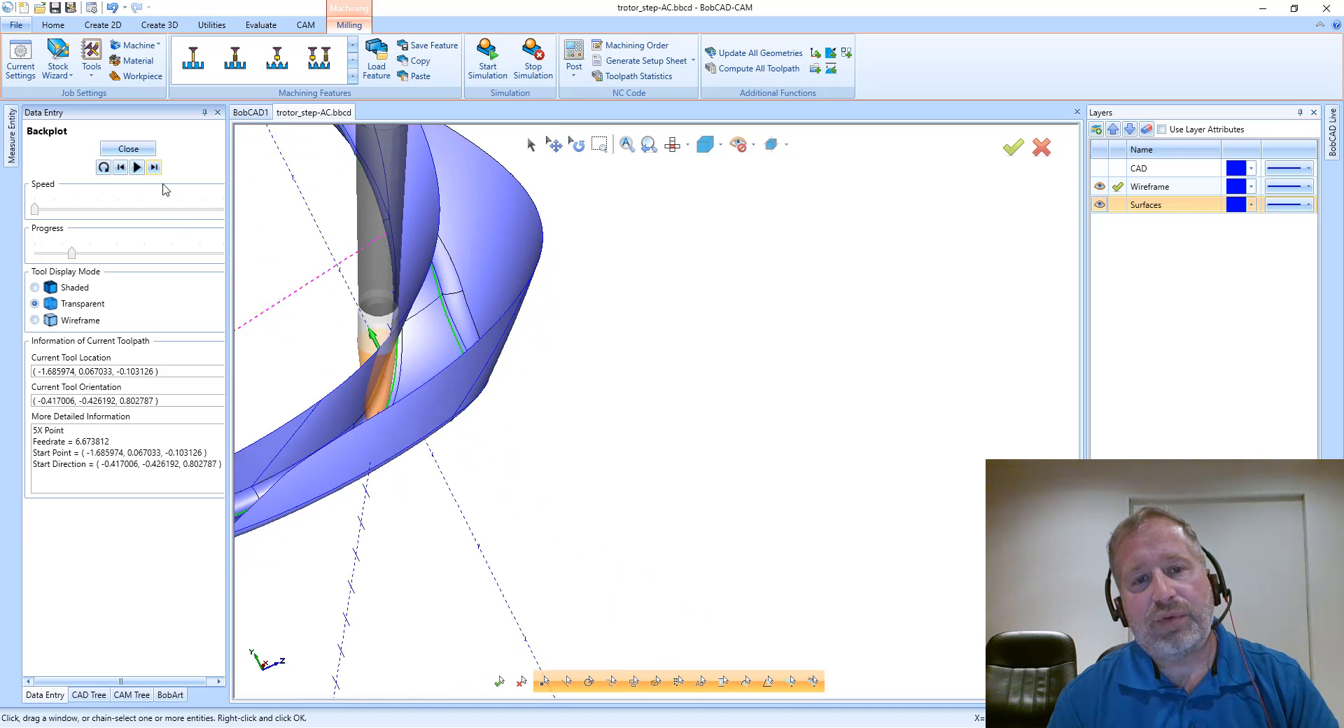
- Continue the backplot from the bend to the far end of the first cut, checking tool and holder clearance between the blades
click(154, 167)
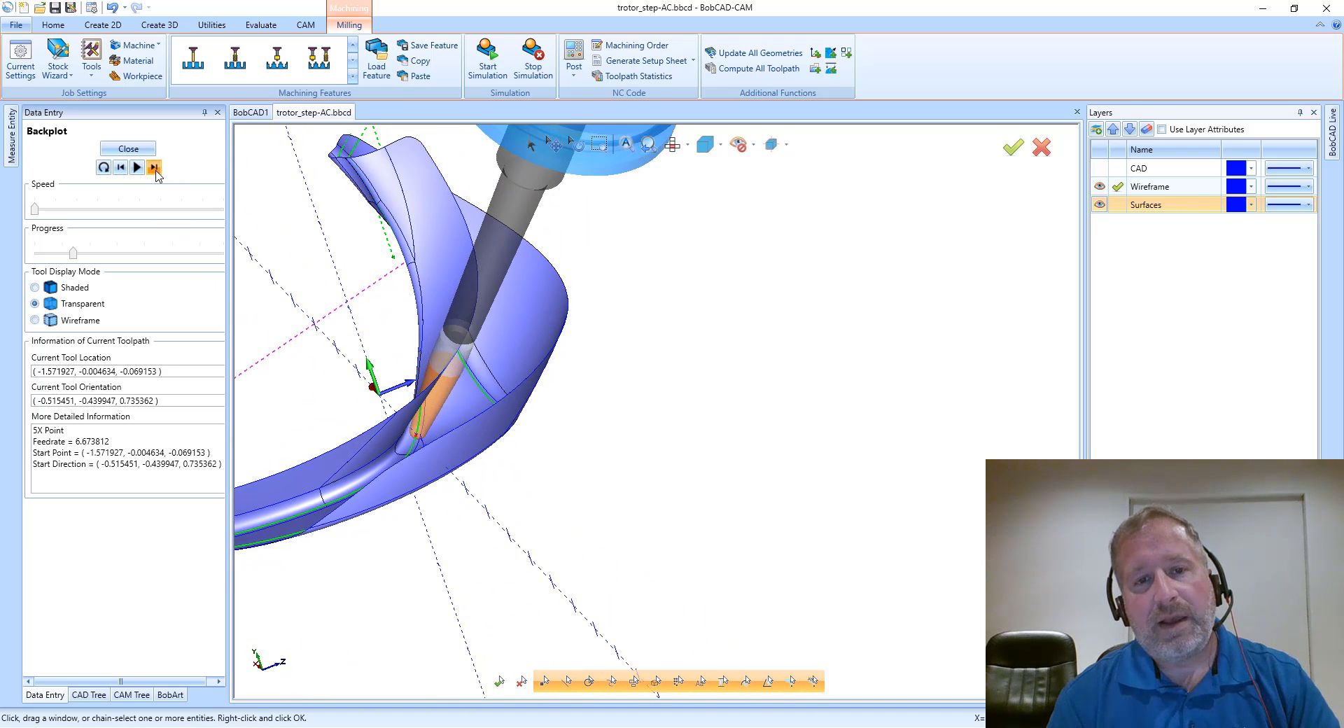
click(153, 167)
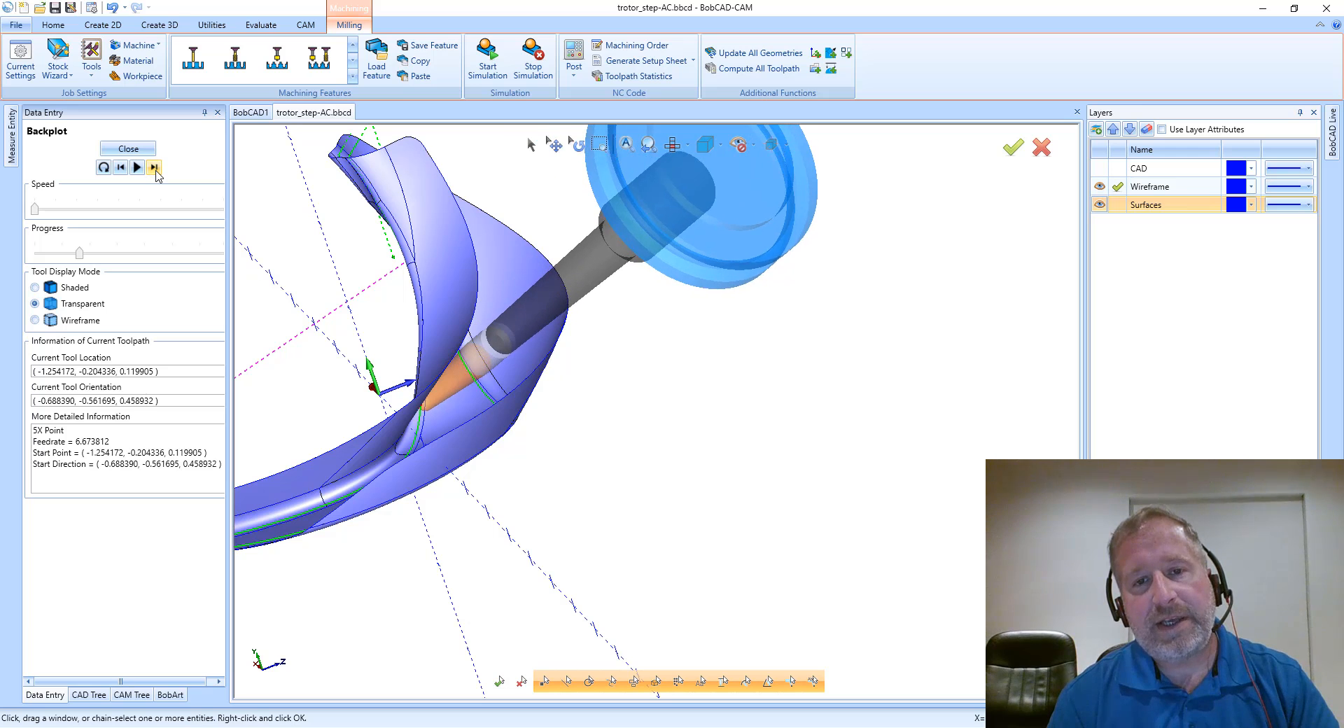
click(153, 168)
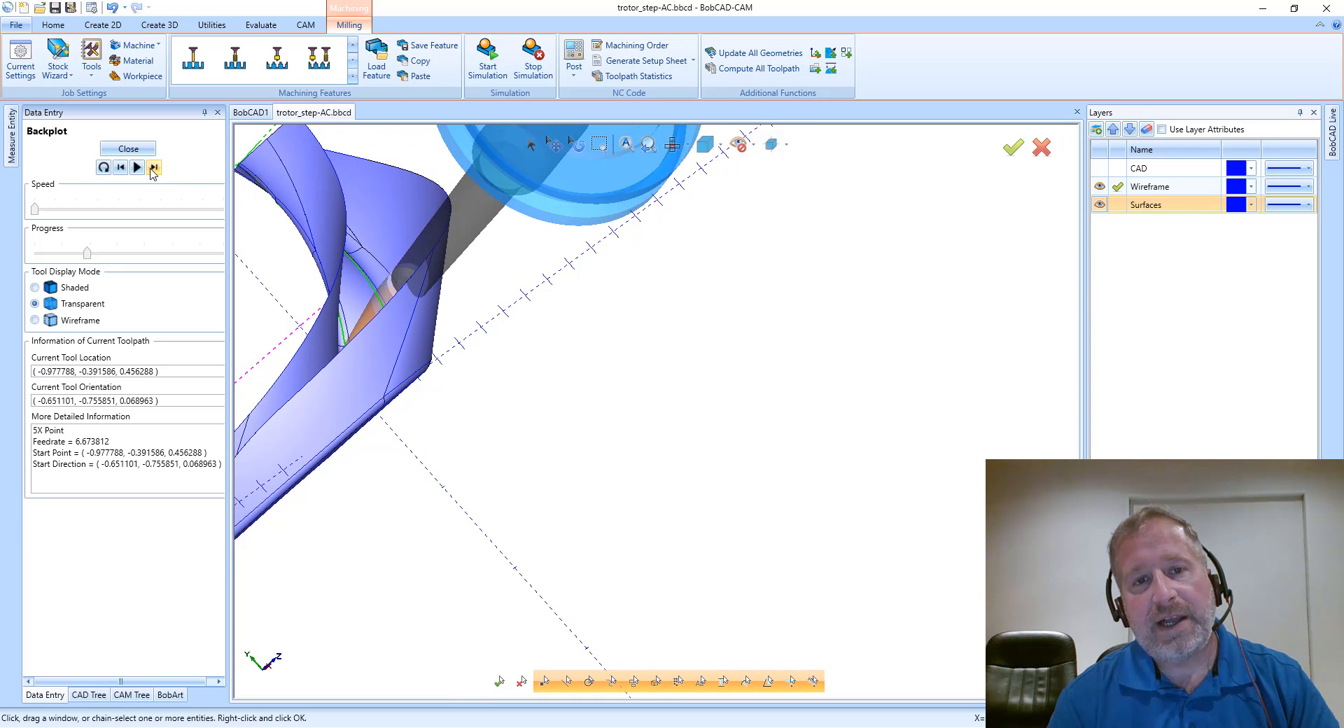
click(153, 168)
click(153, 168)
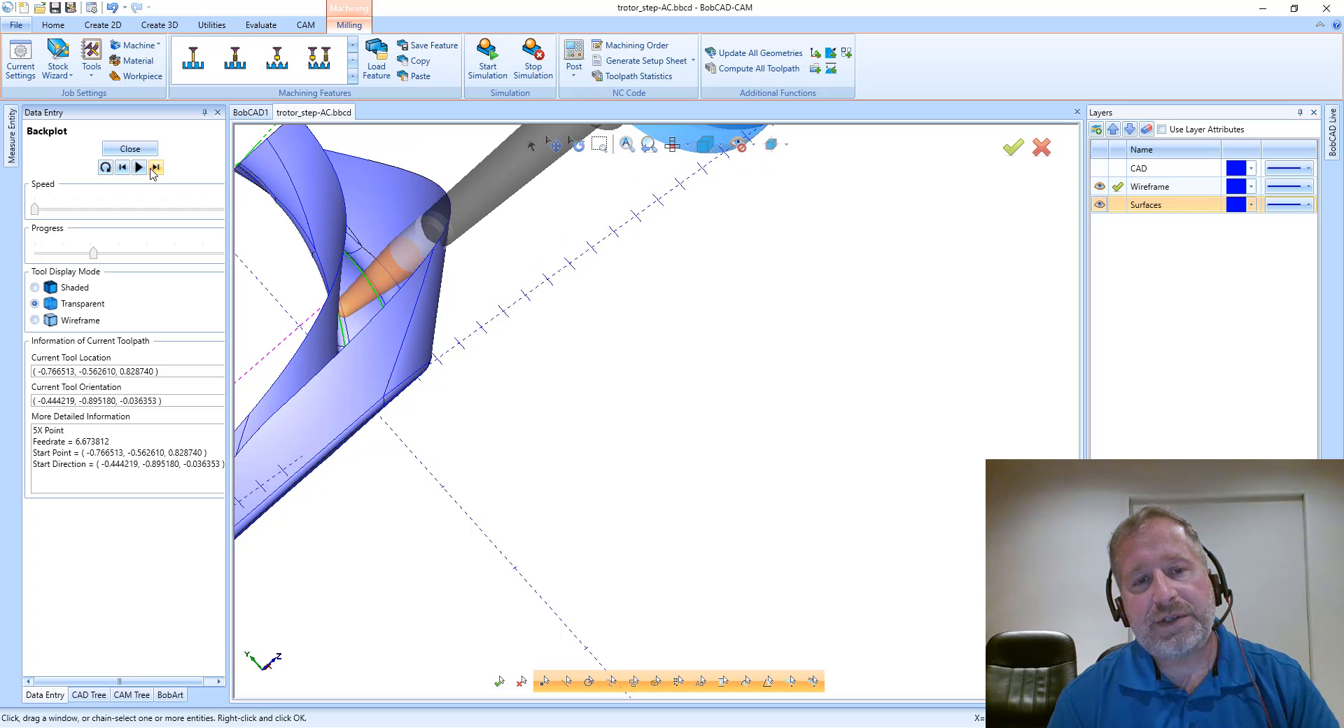
click(153, 168)
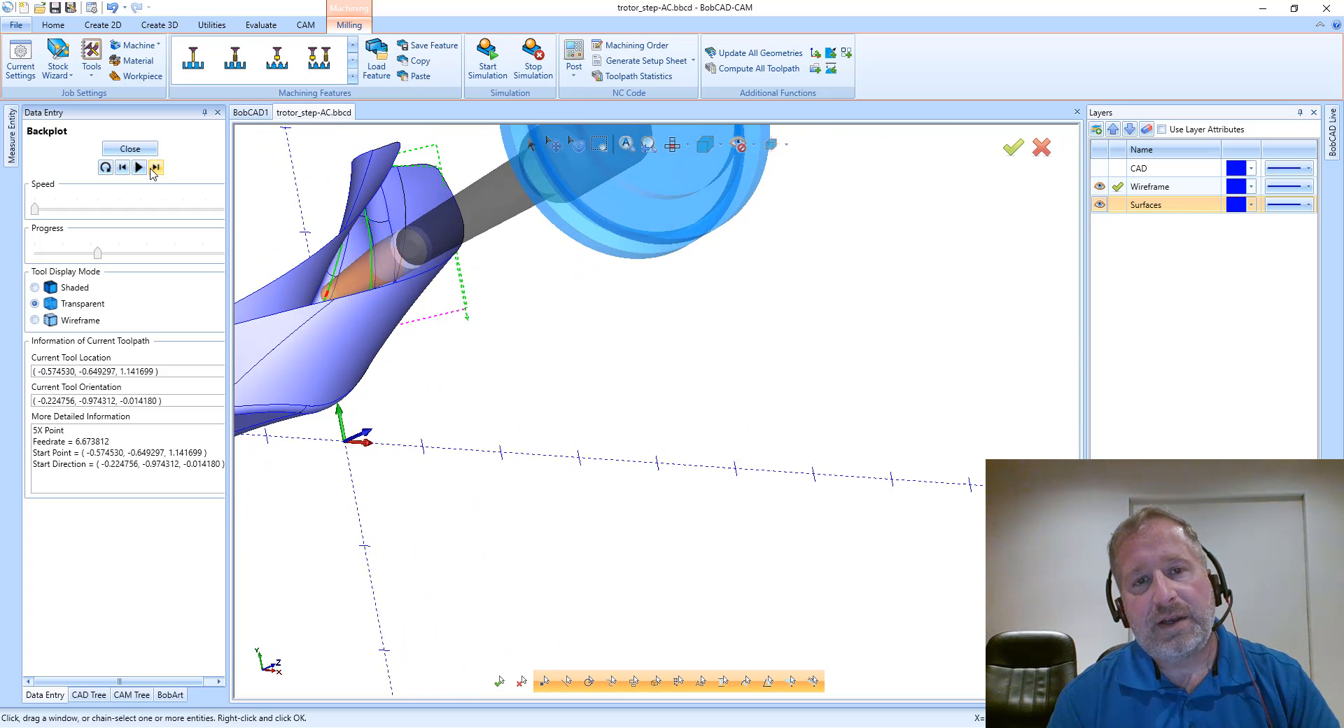
click(154, 168)
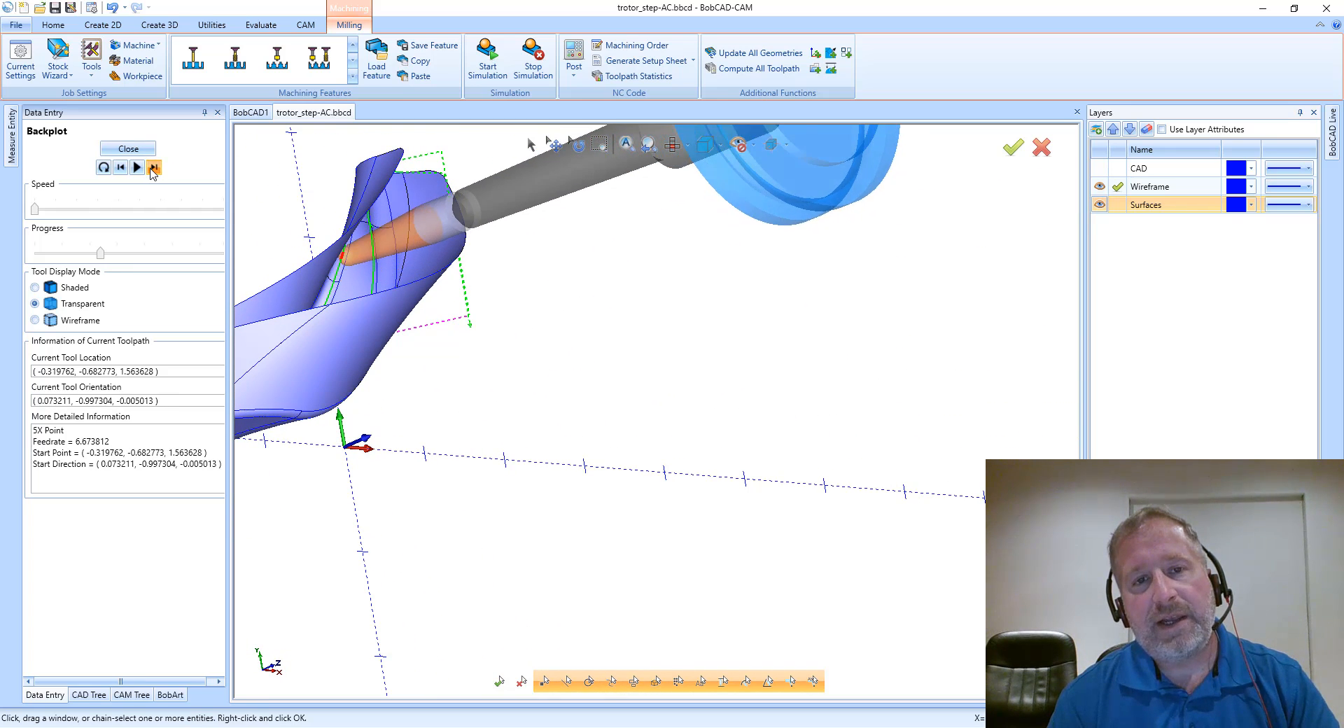
click(153, 168)
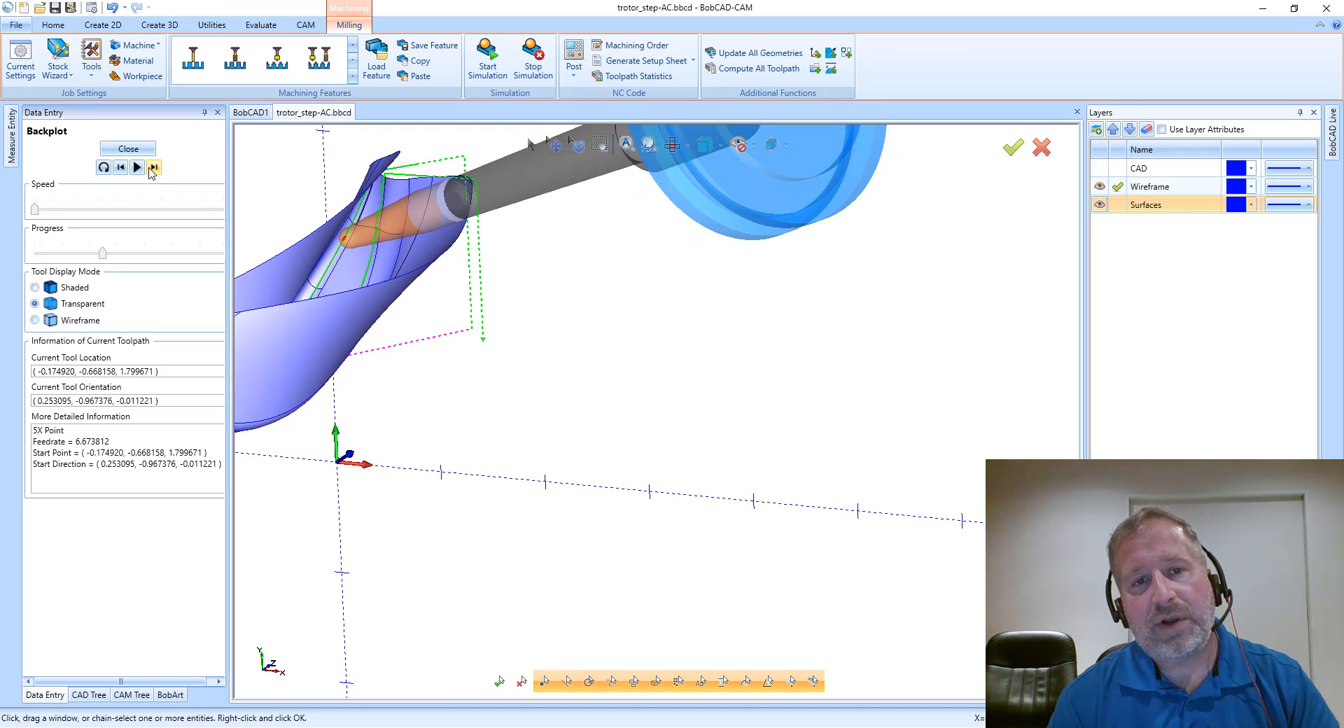
click(154, 168)
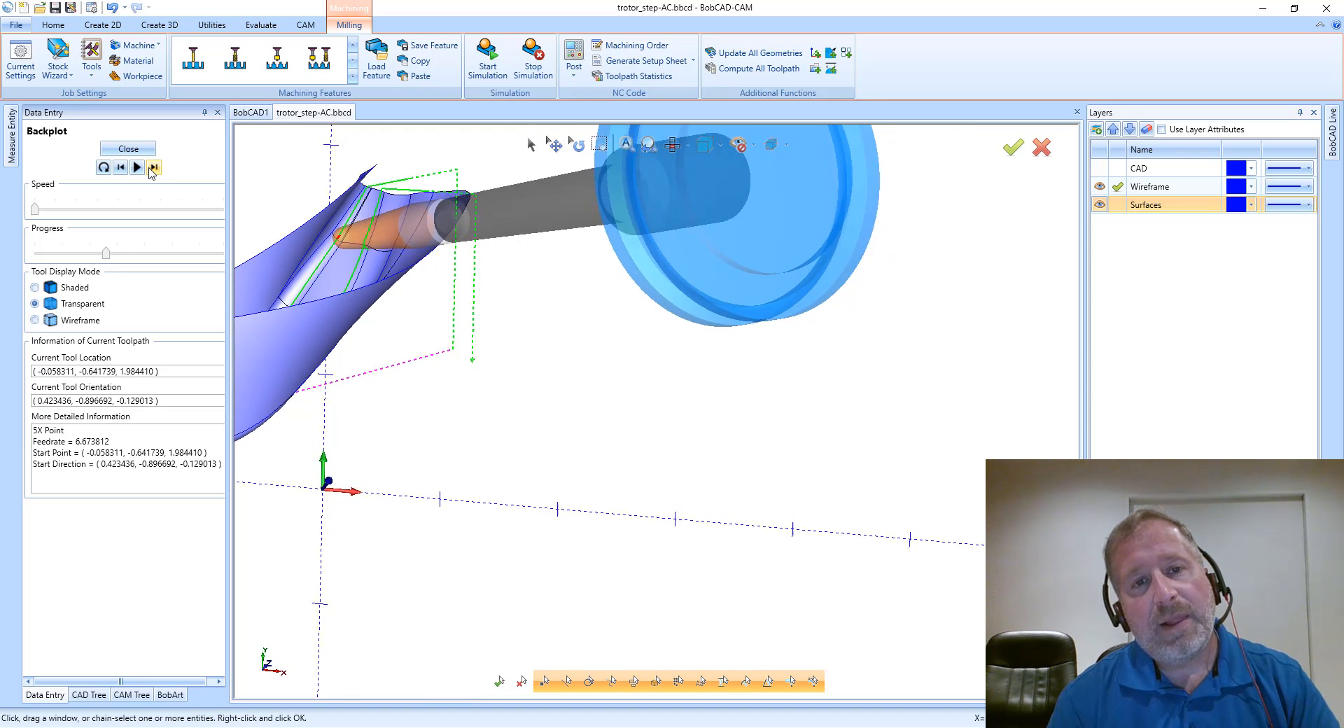
click(153, 168)
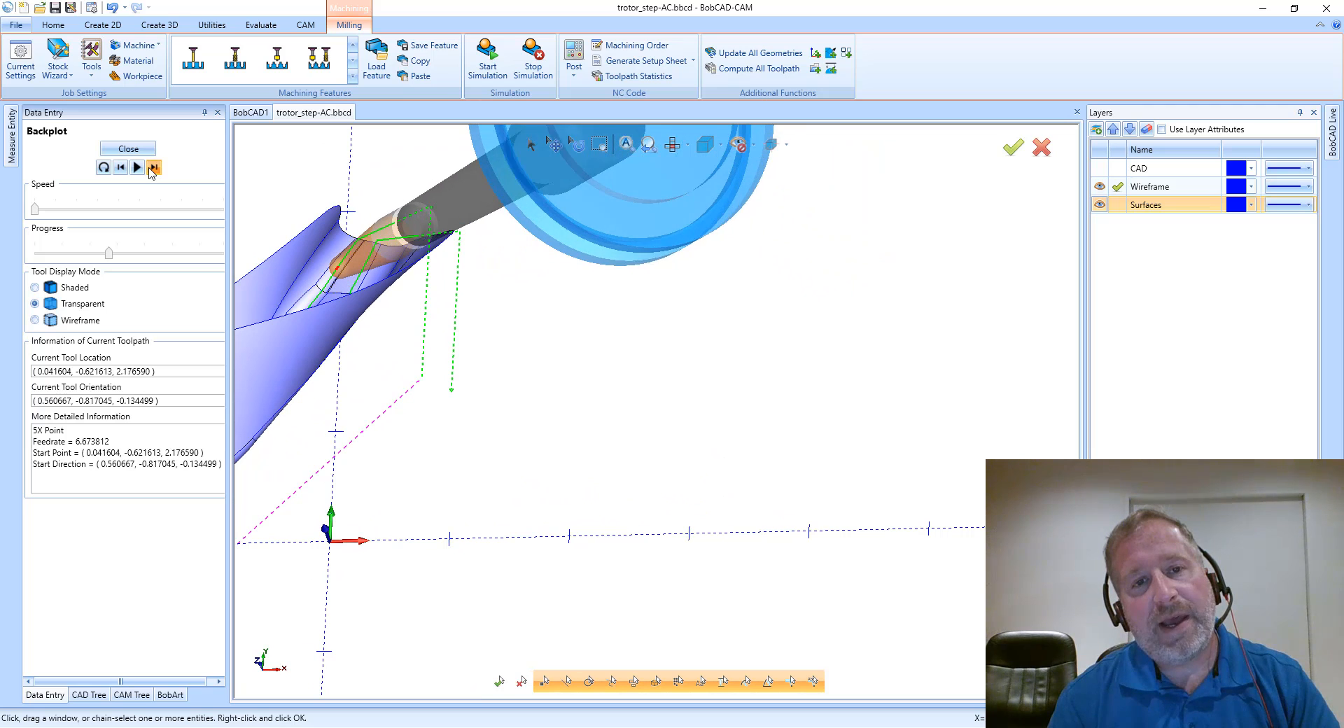
click(154, 168)
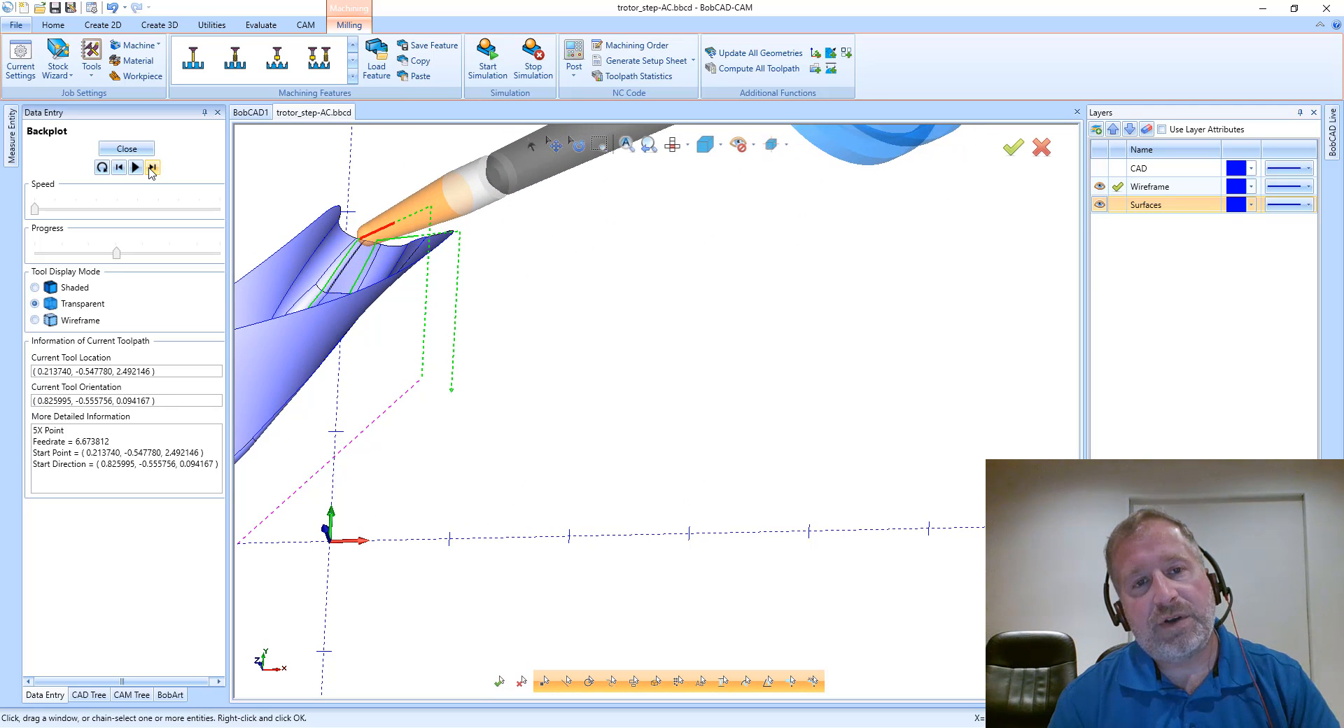
- Advance the backplot through the retract and rapid link moves to the approach of the second cut
click(152, 168)
click(153, 168)
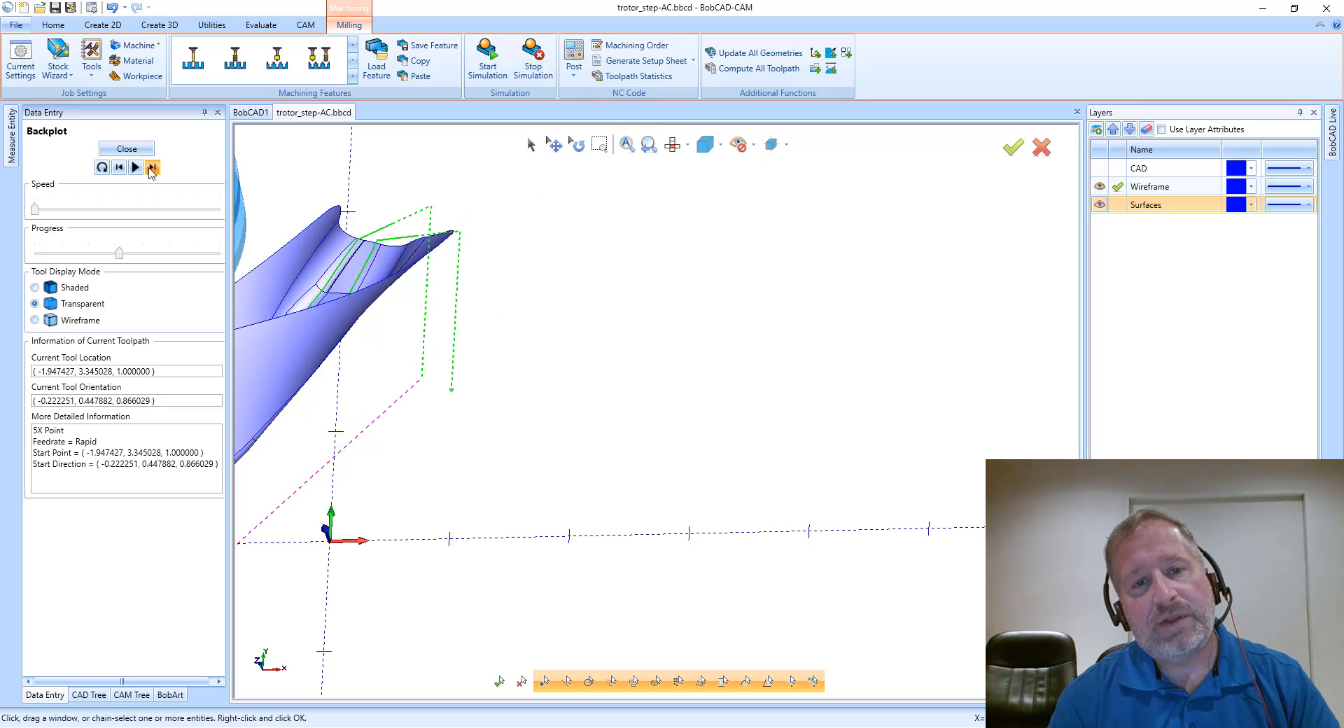
click(152, 168)
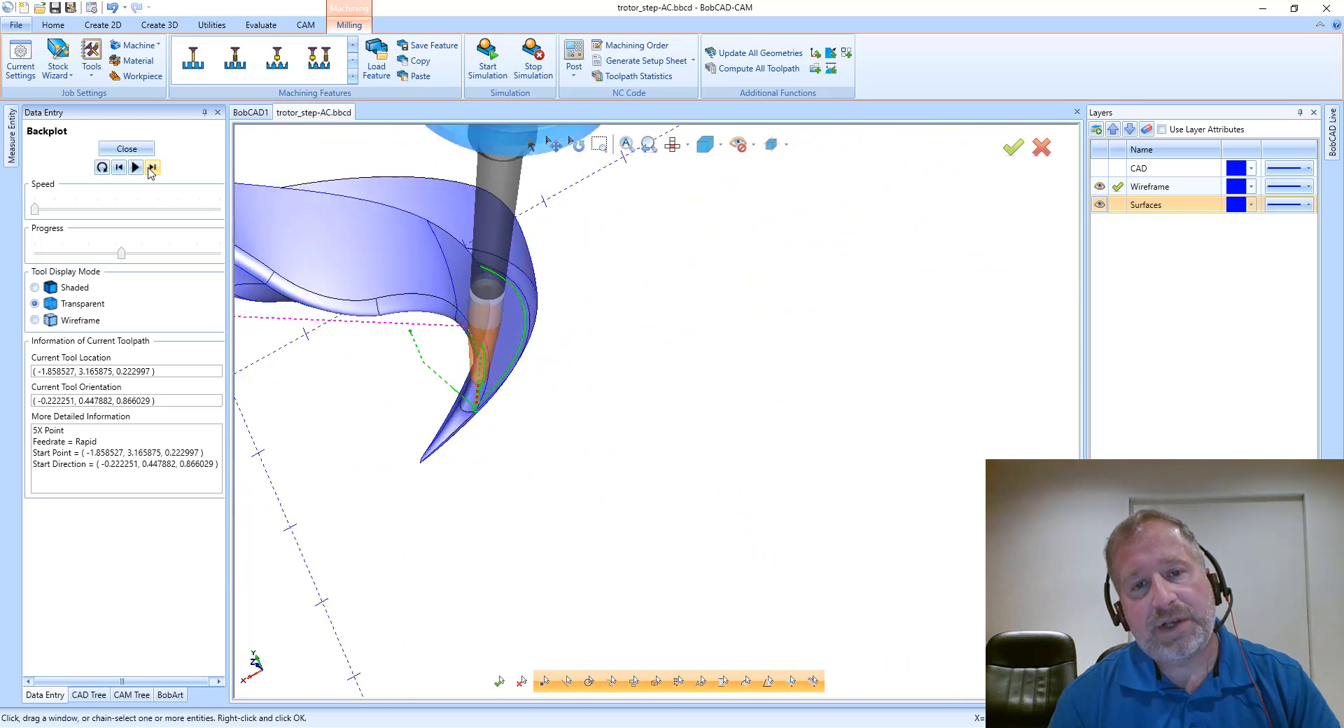
- Advance the backplot into the second floor cut and along its outer section, watching the tool's clearance from the adjacent blade
click(153, 168)
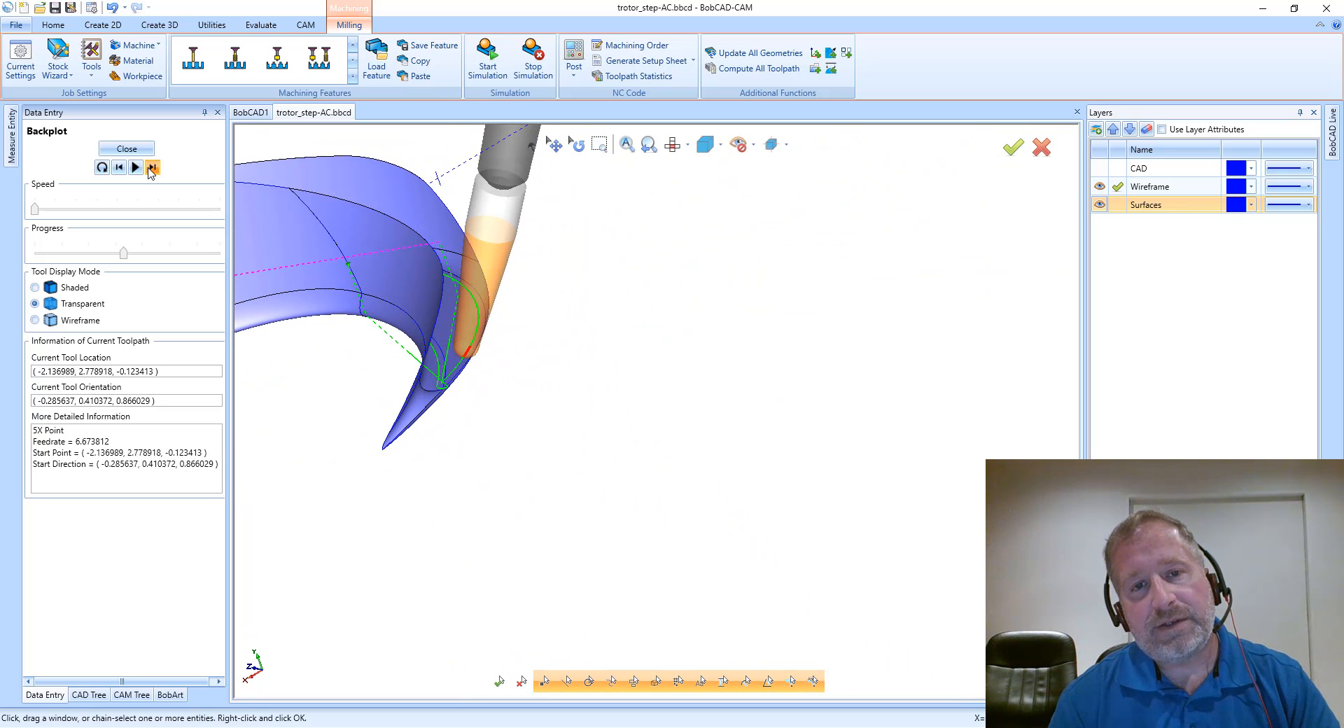
click(152, 168)
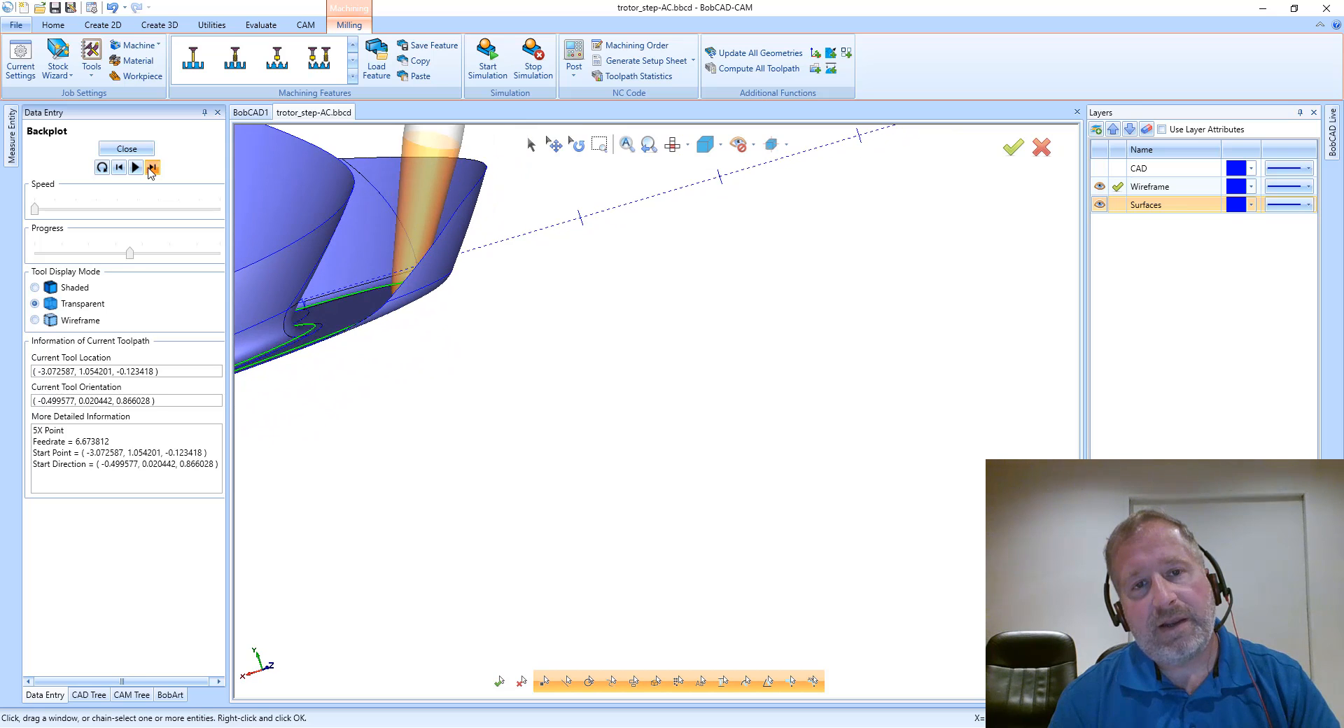
click(152, 168)
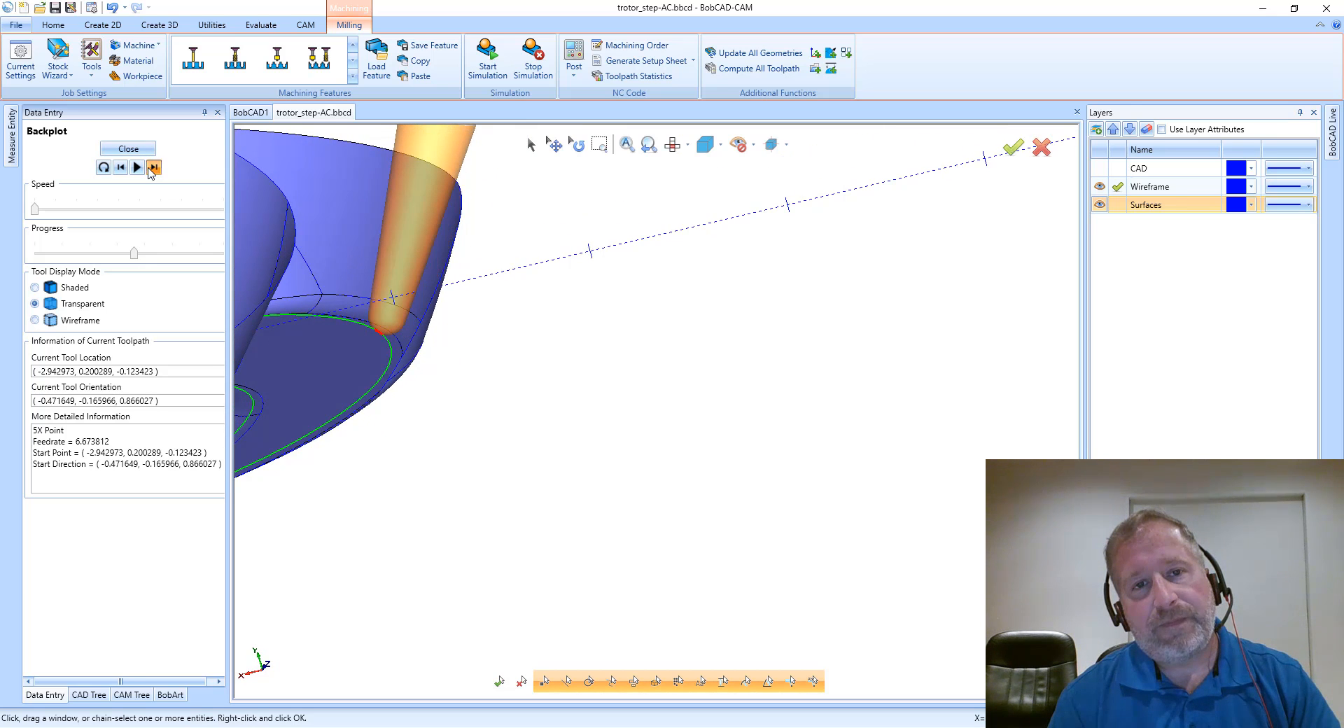
click(152, 168)
click(153, 168)
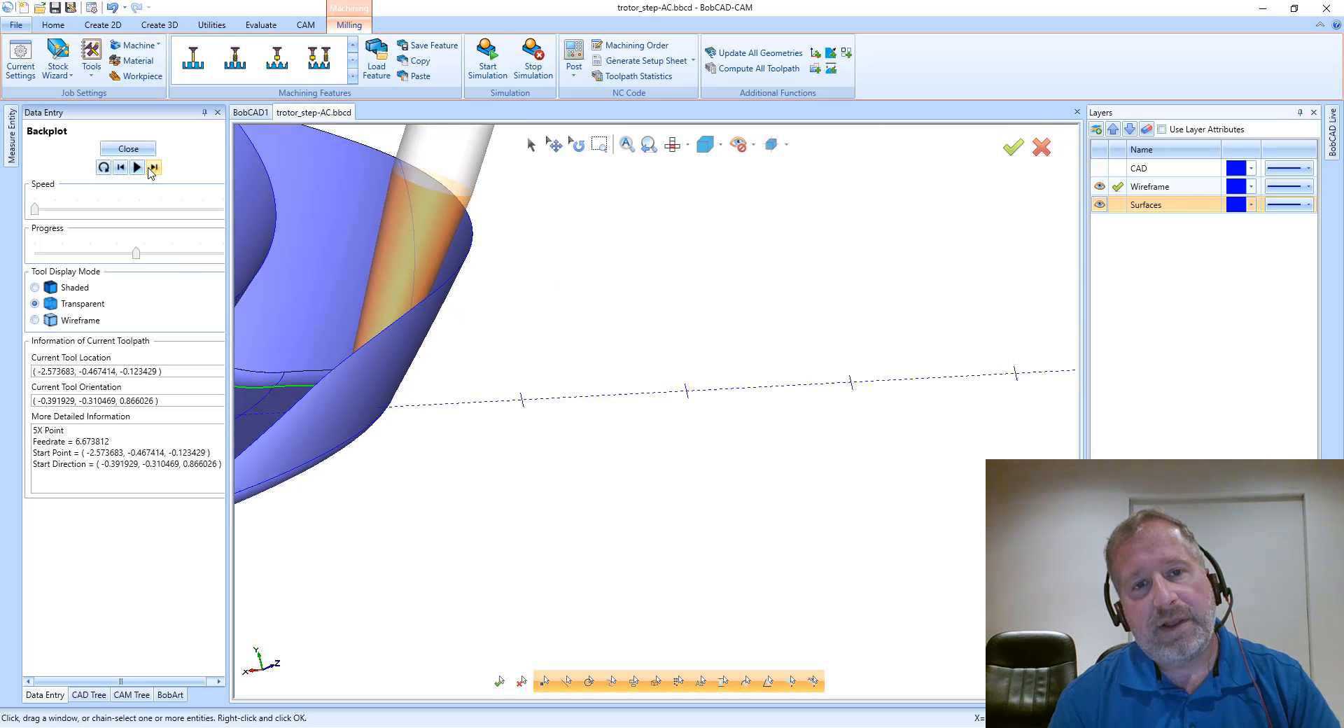
click(153, 168)
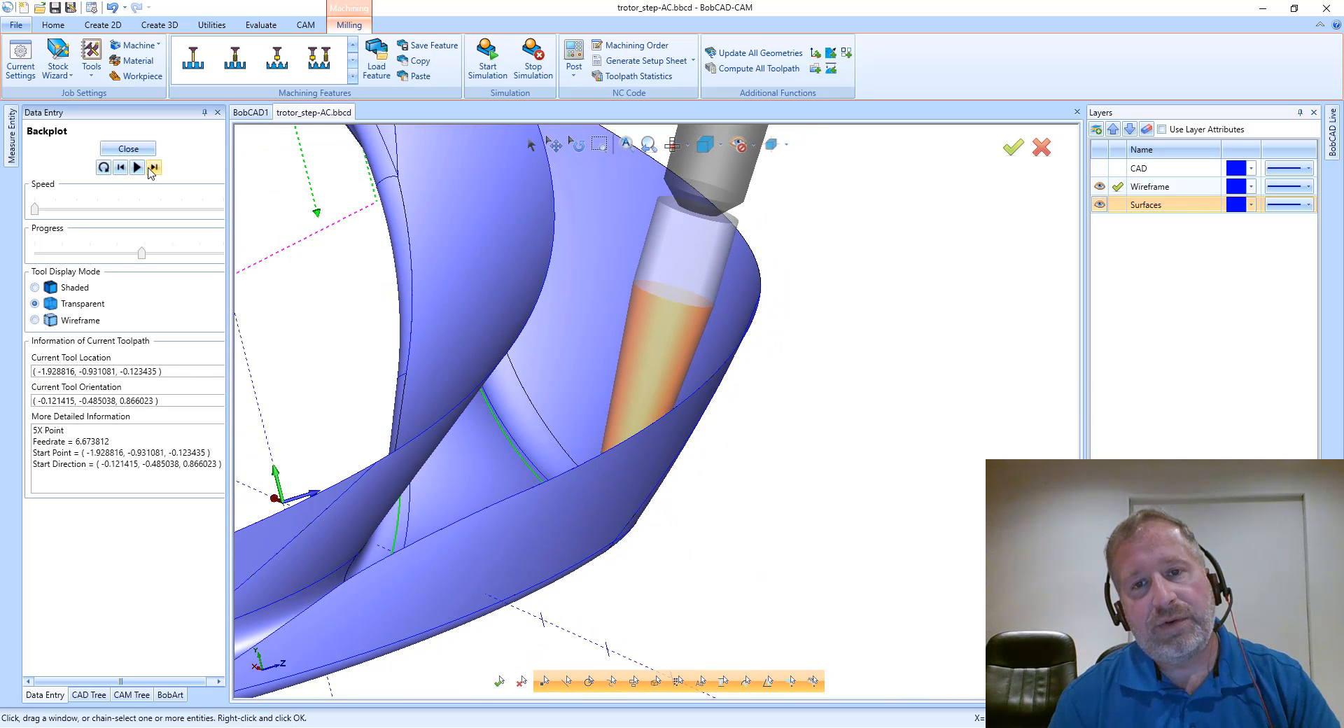
- Continue the backplot of the second cut through the channel's bend, inspecting the tapered tool and holder between the blades
click(152, 168)
click(152, 168)
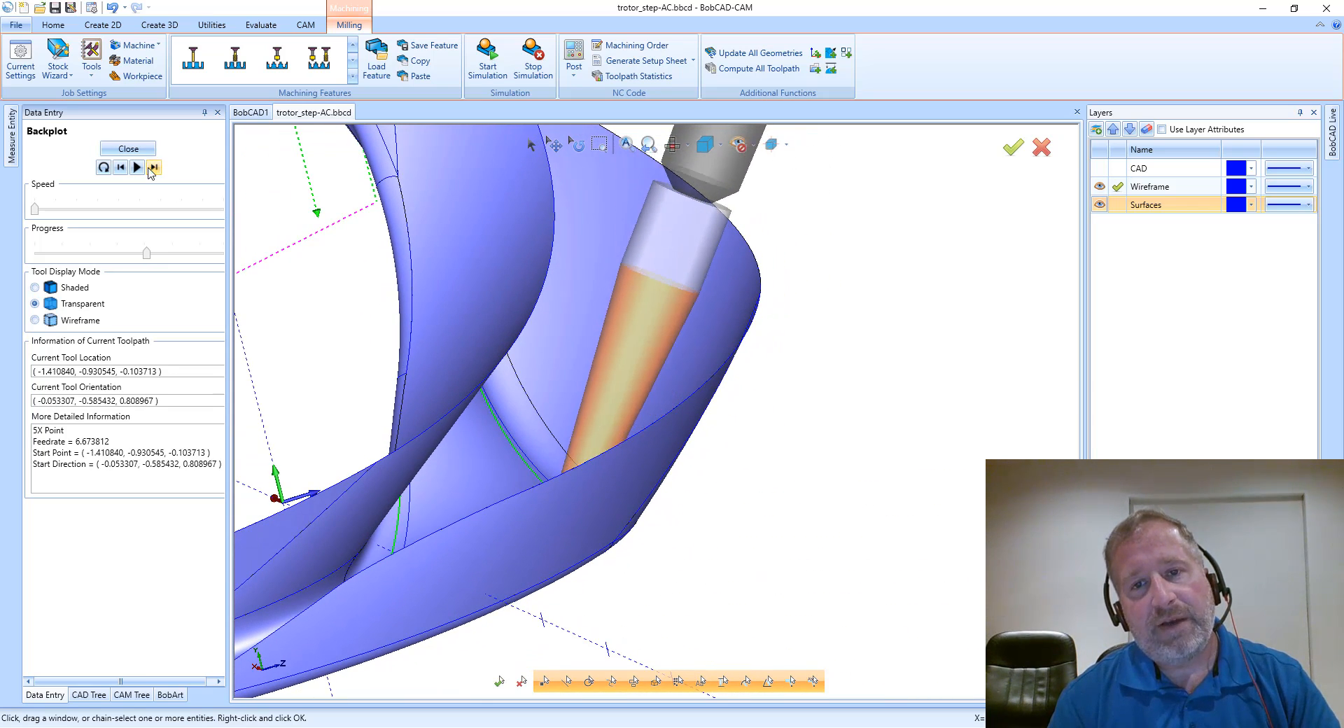
click(152, 168)
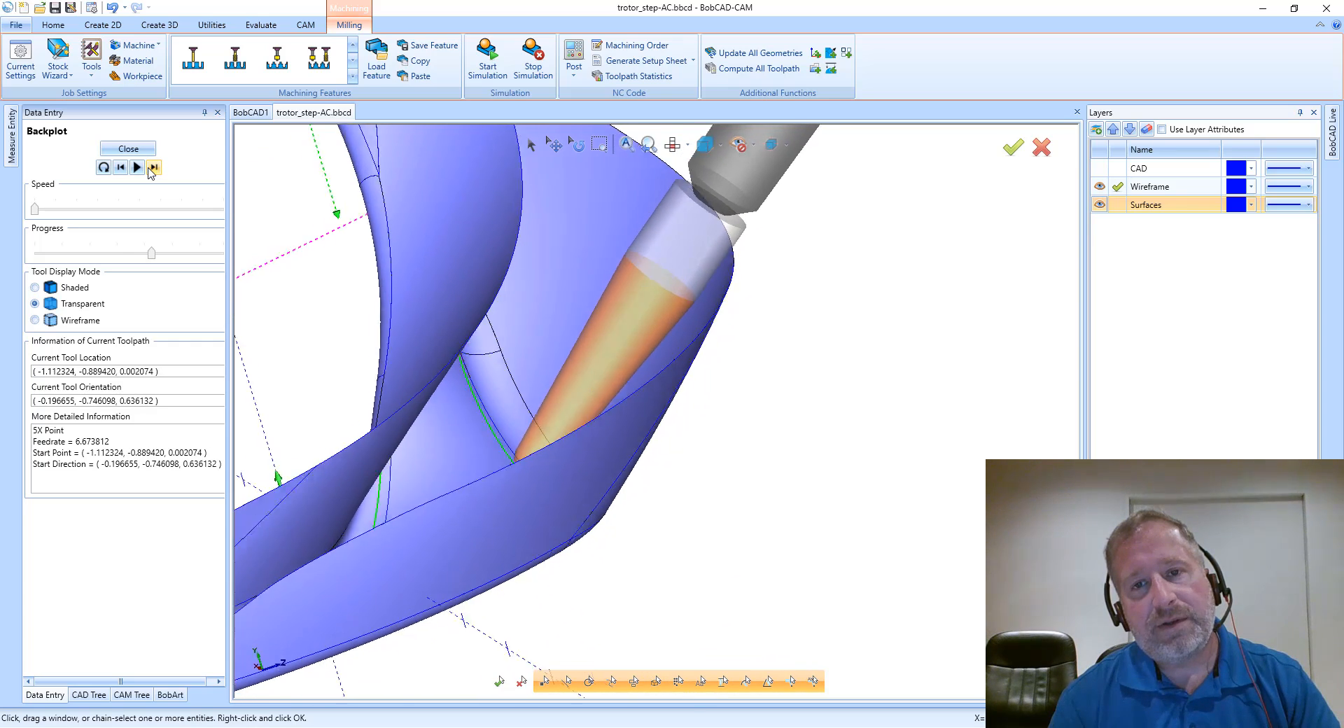
click(151, 168)
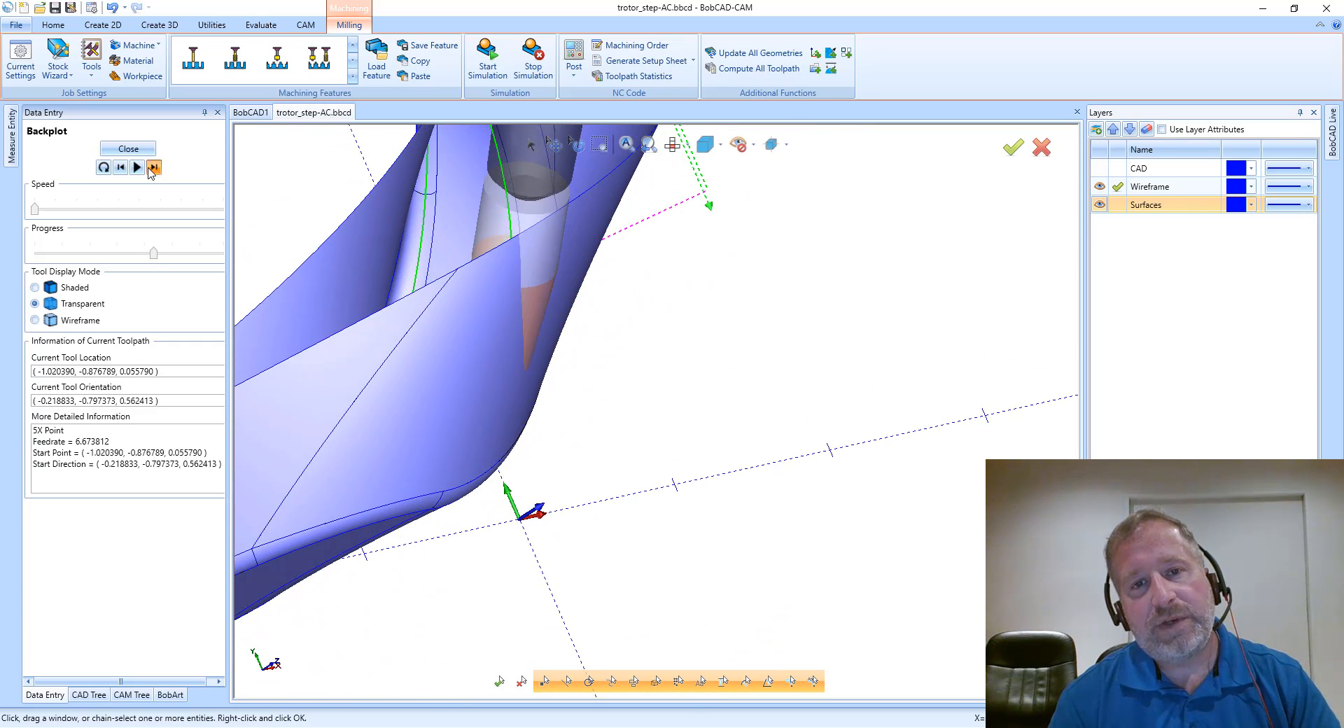
click(152, 169)
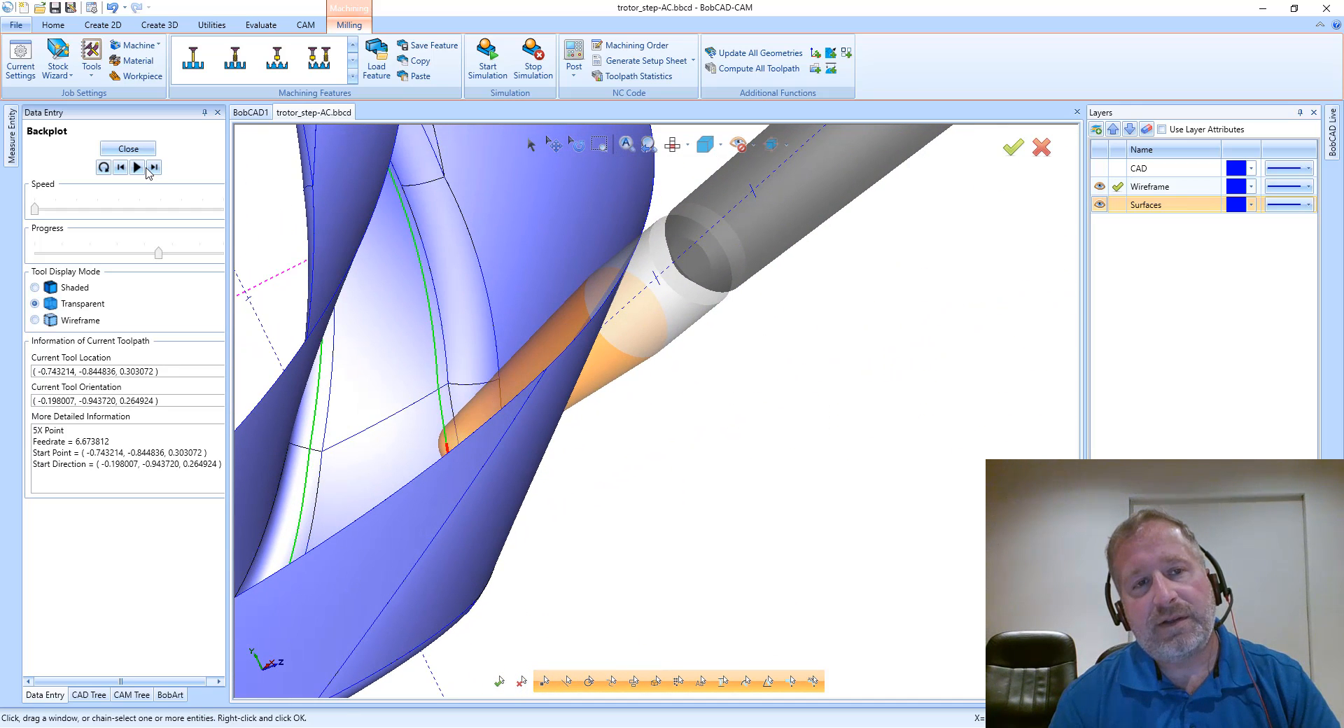
- Advance the backplot up the channel beyond the bend, checking the tilted tool against the blade beside the second cut
click(152, 168)
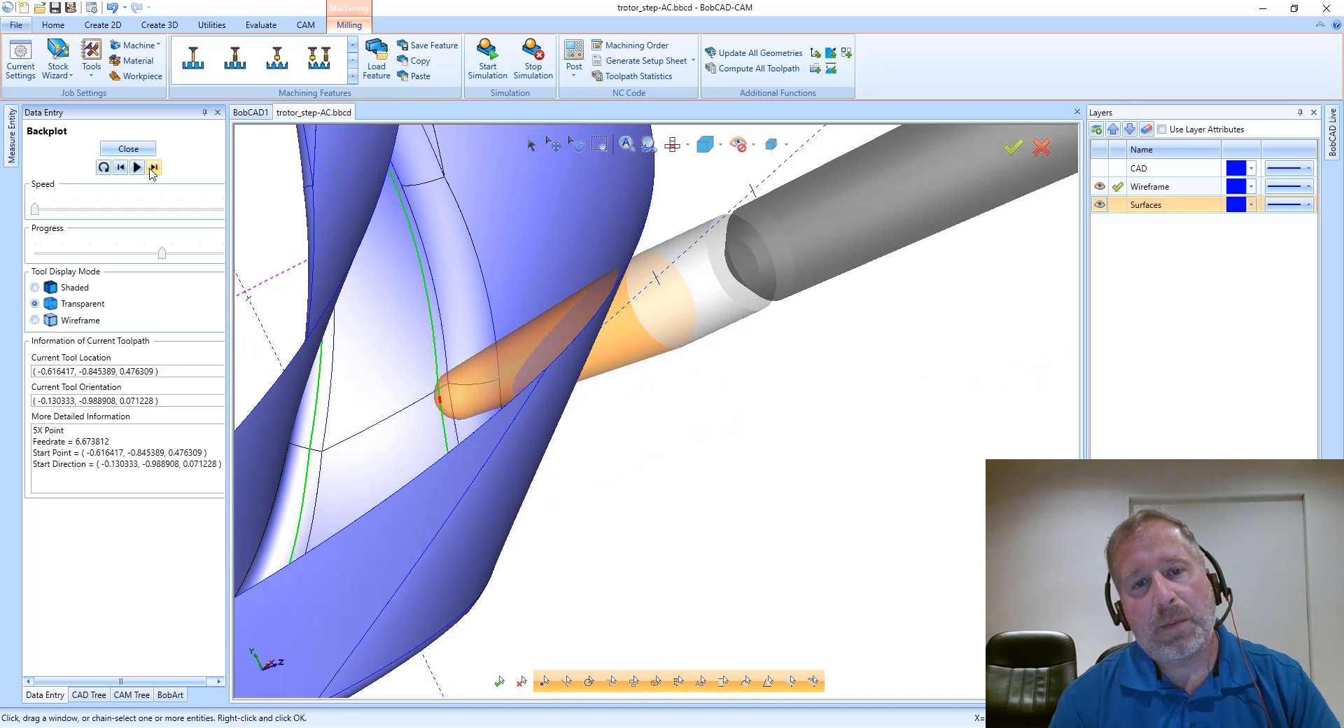
click(152, 169)
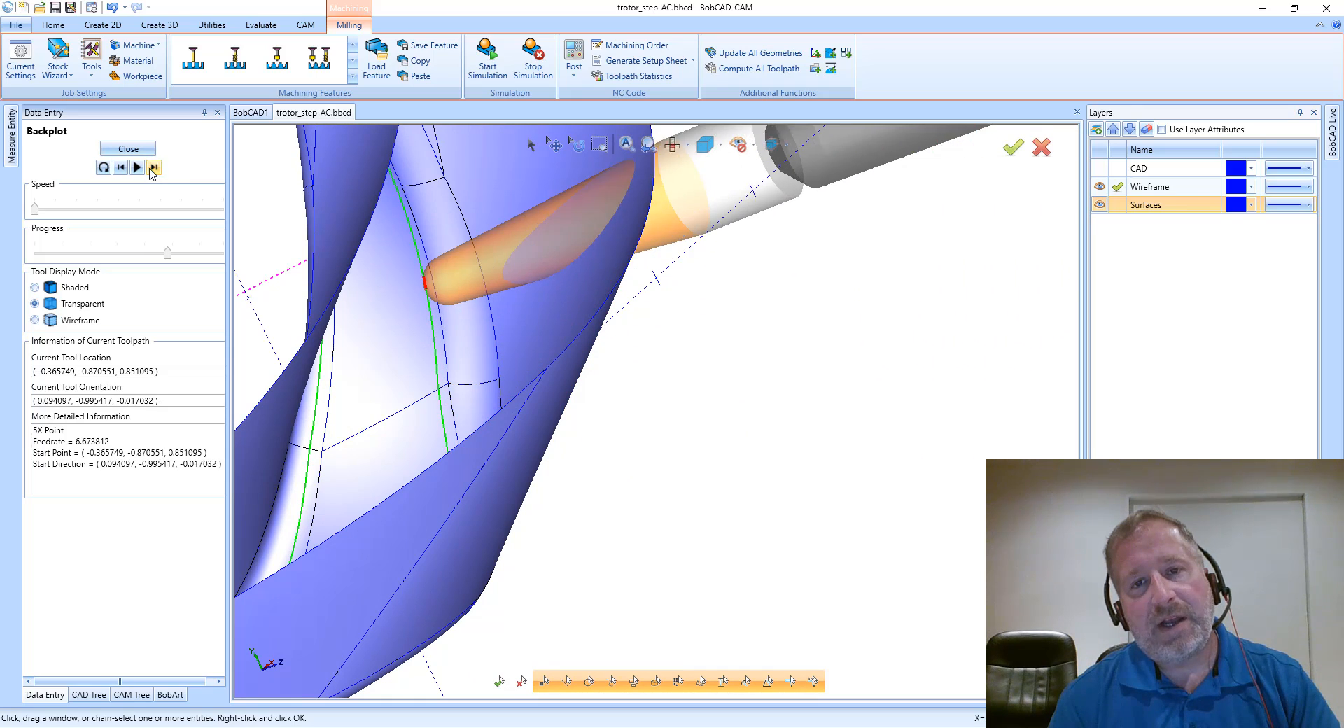
click(152, 168)
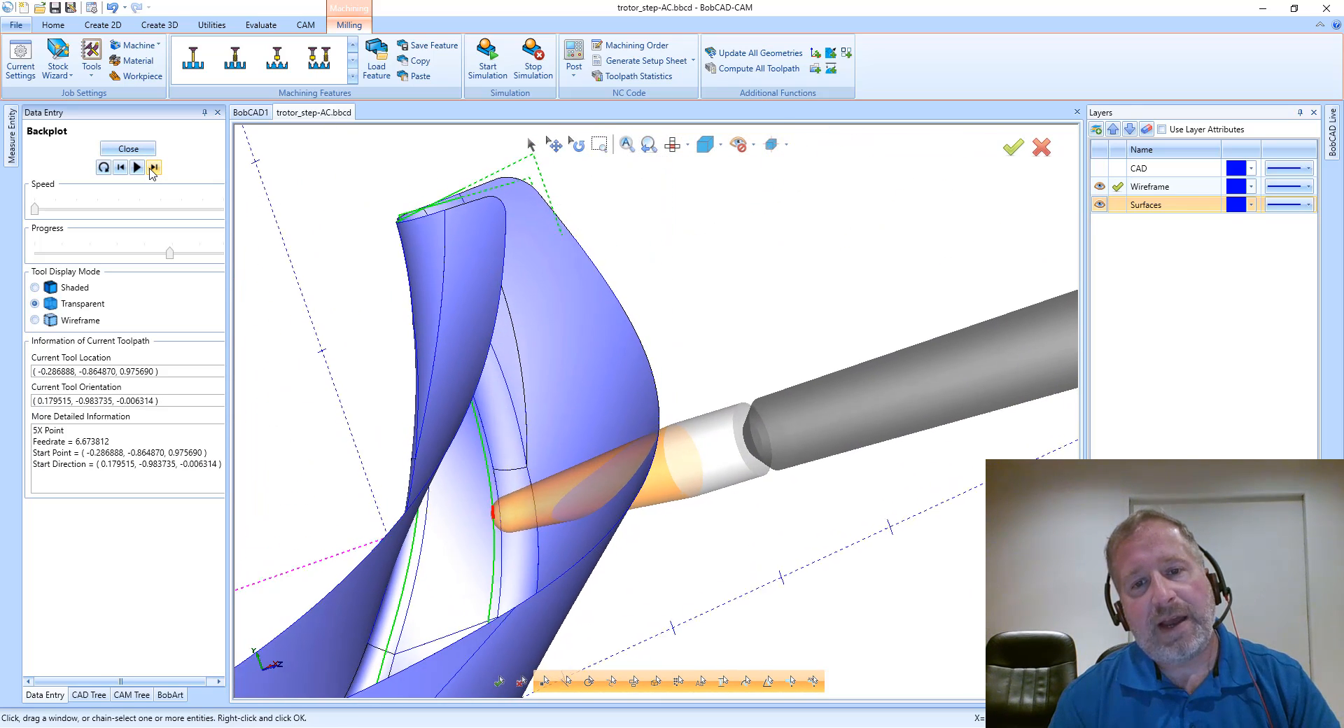
click(151, 168)
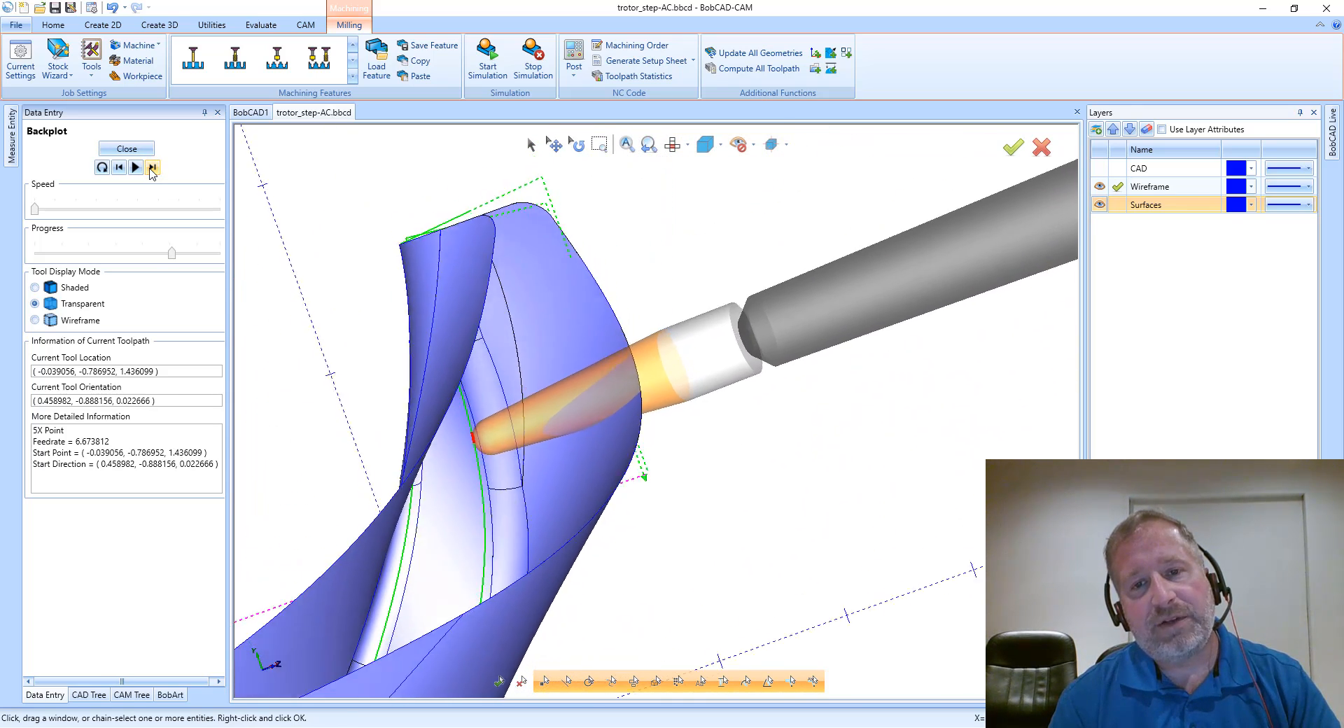
click(151, 169)
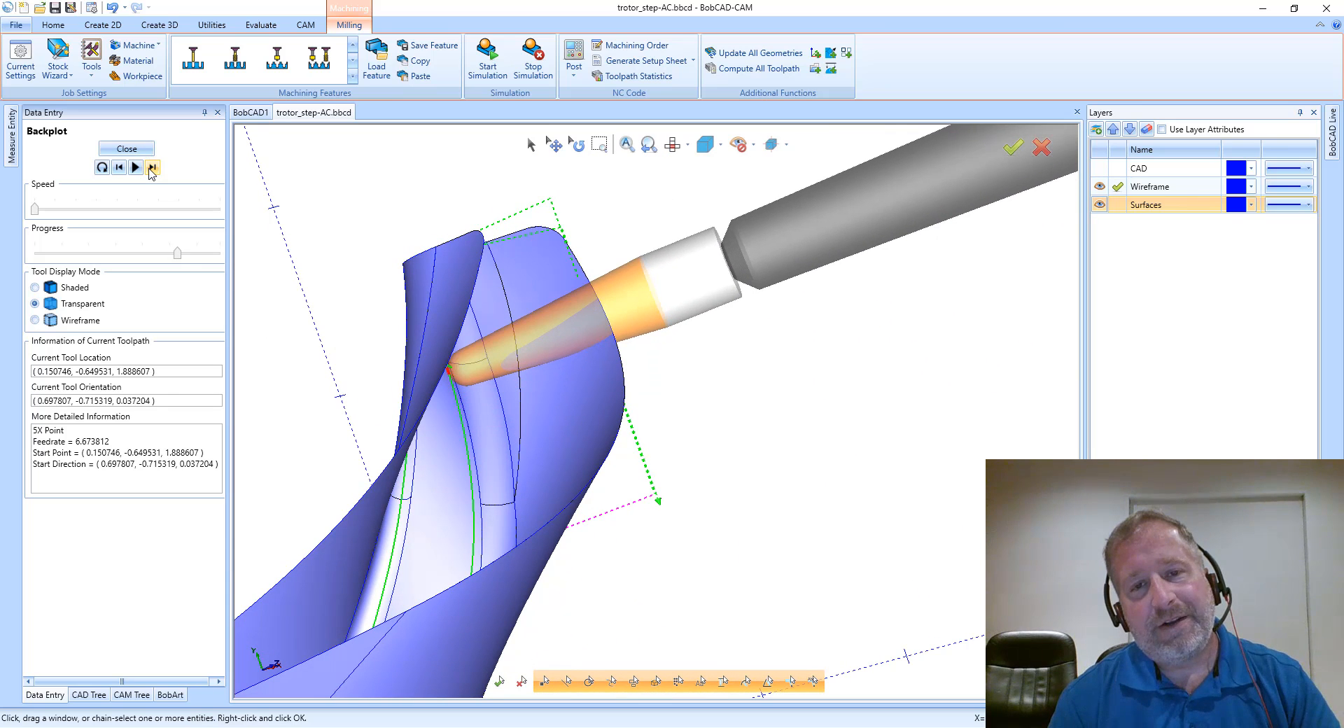
click(152, 169)
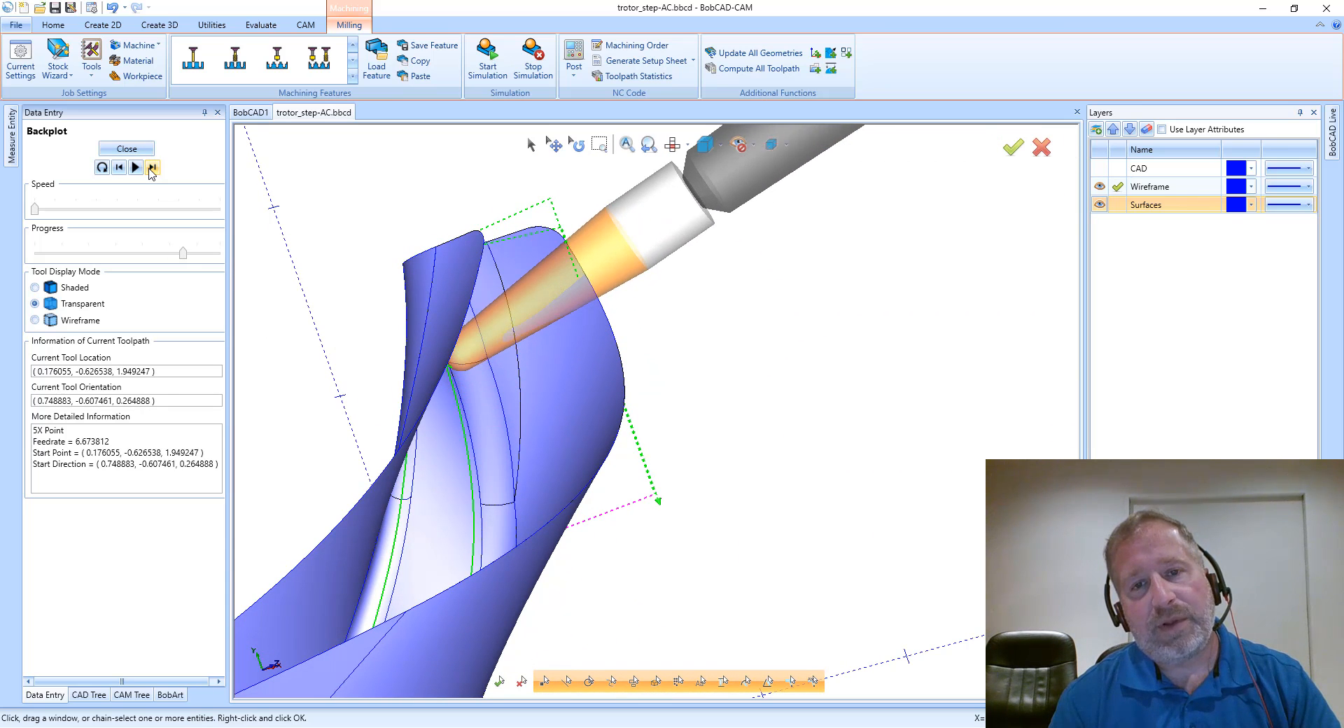
- Examine the tool's tilt changes near the upper end of the second cut, advance to the cut's end, and close the backplot
click(152, 169)
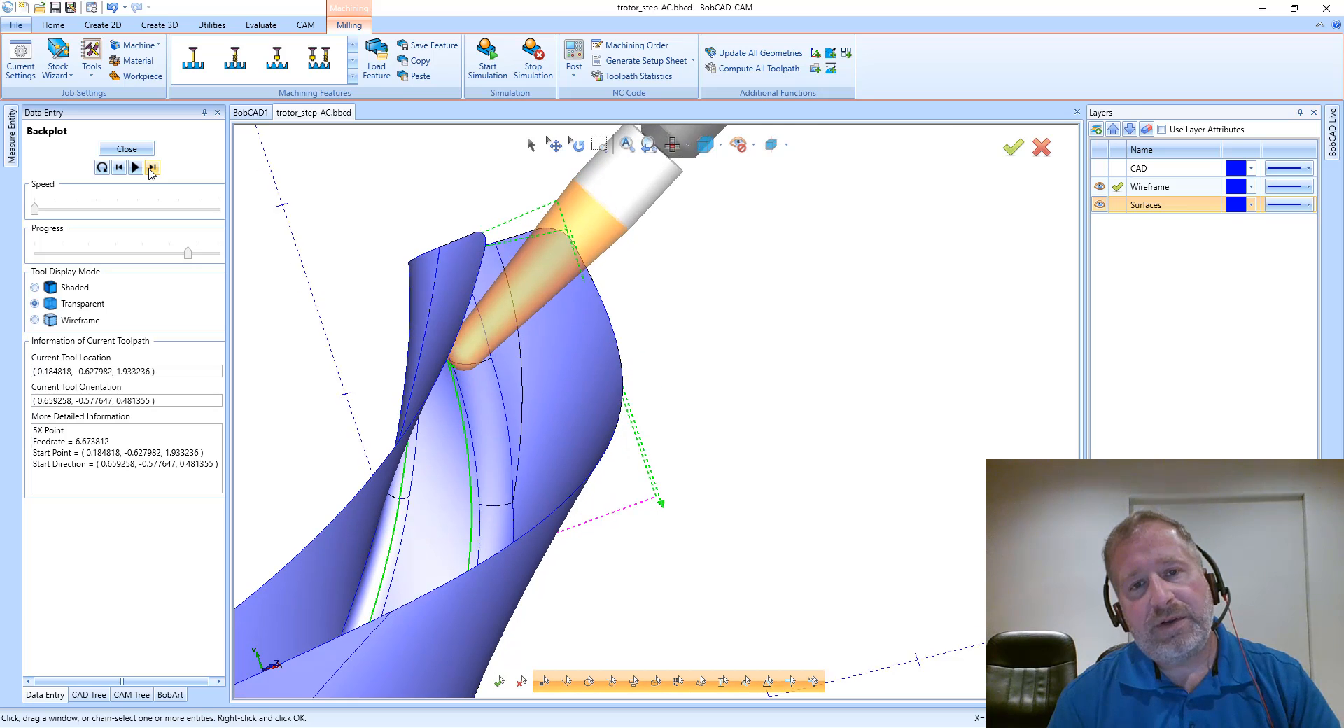
click(152, 168)
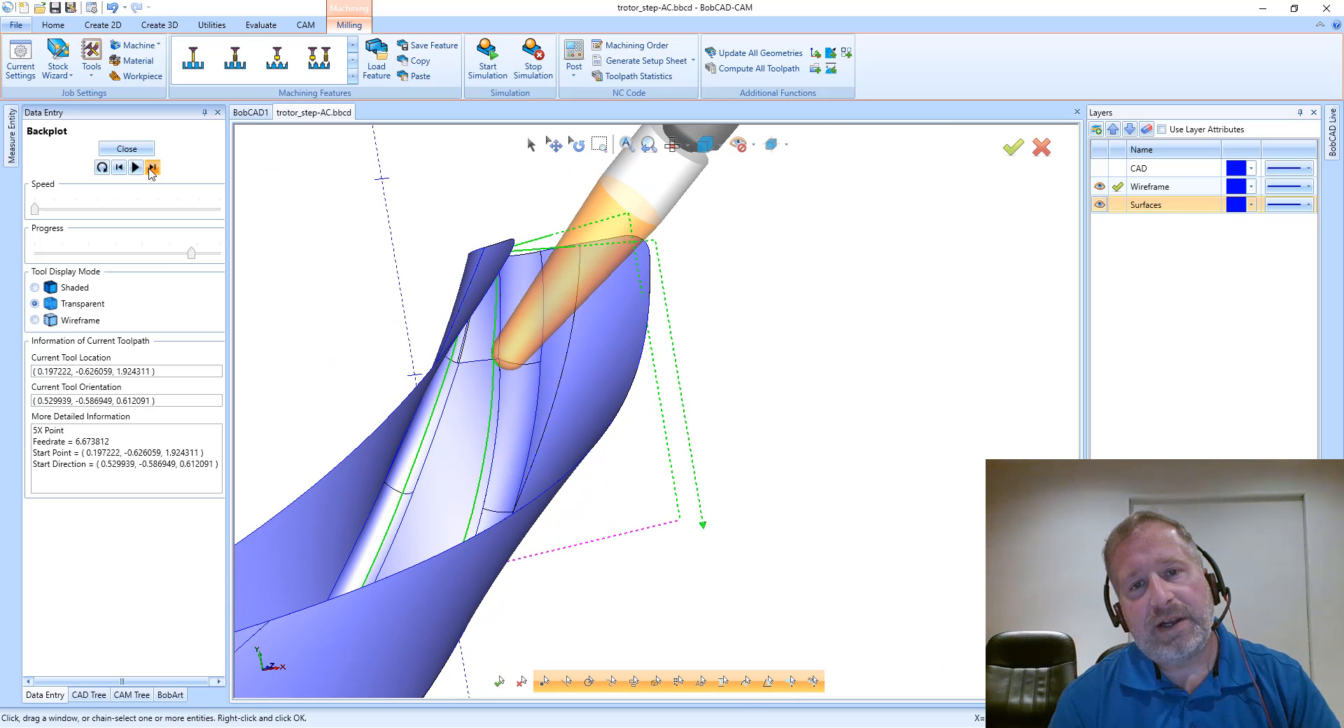
click(152, 169)
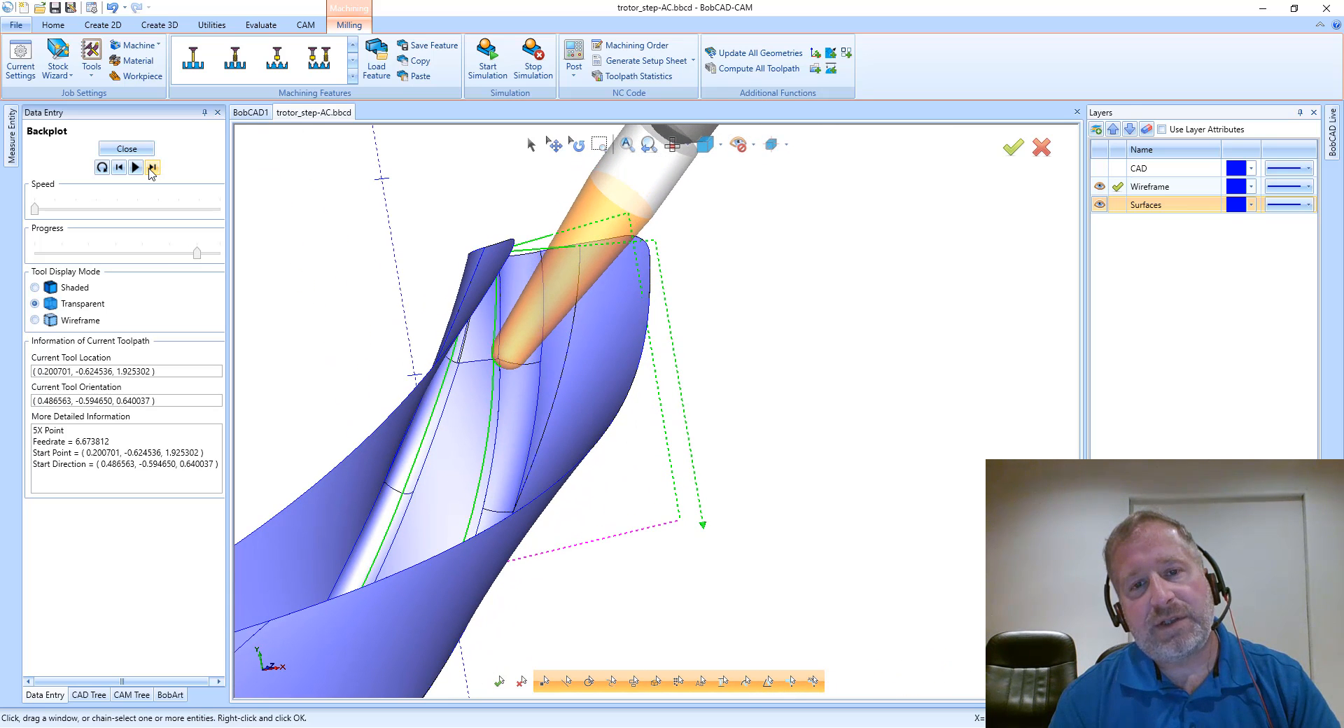
click(152, 168)
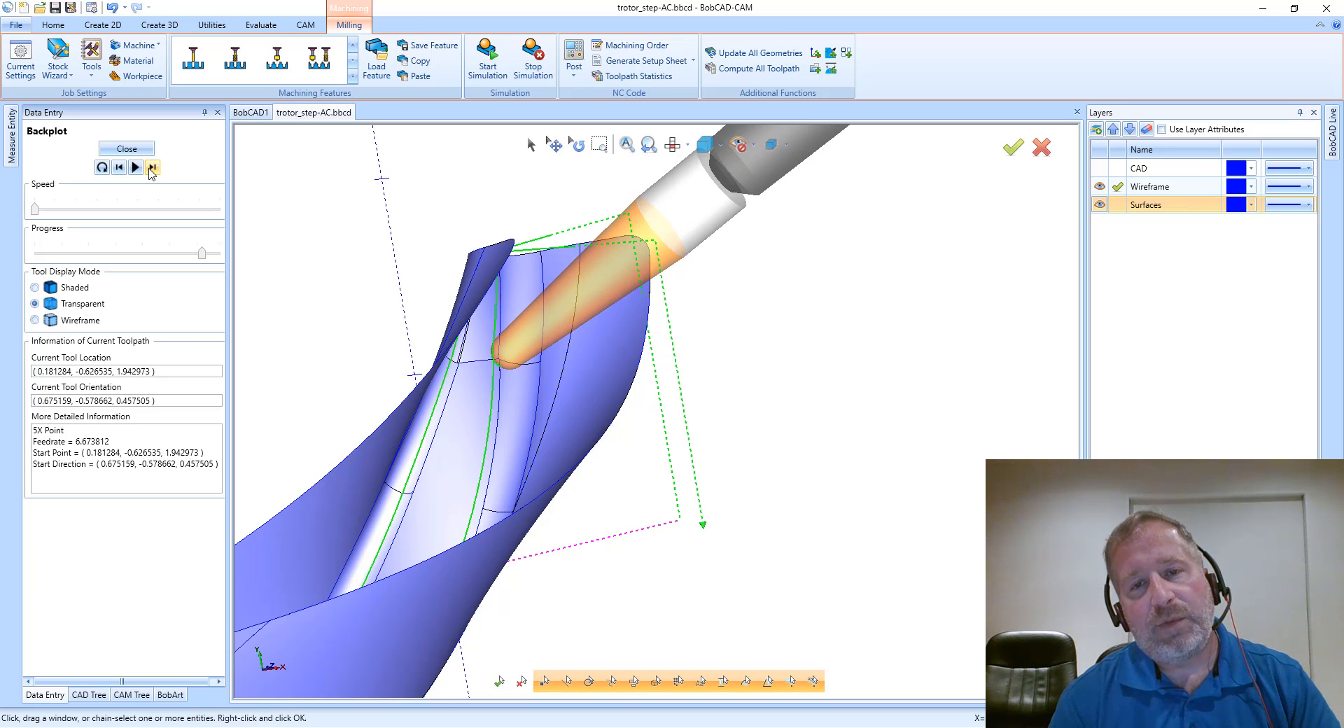
click(152, 169)
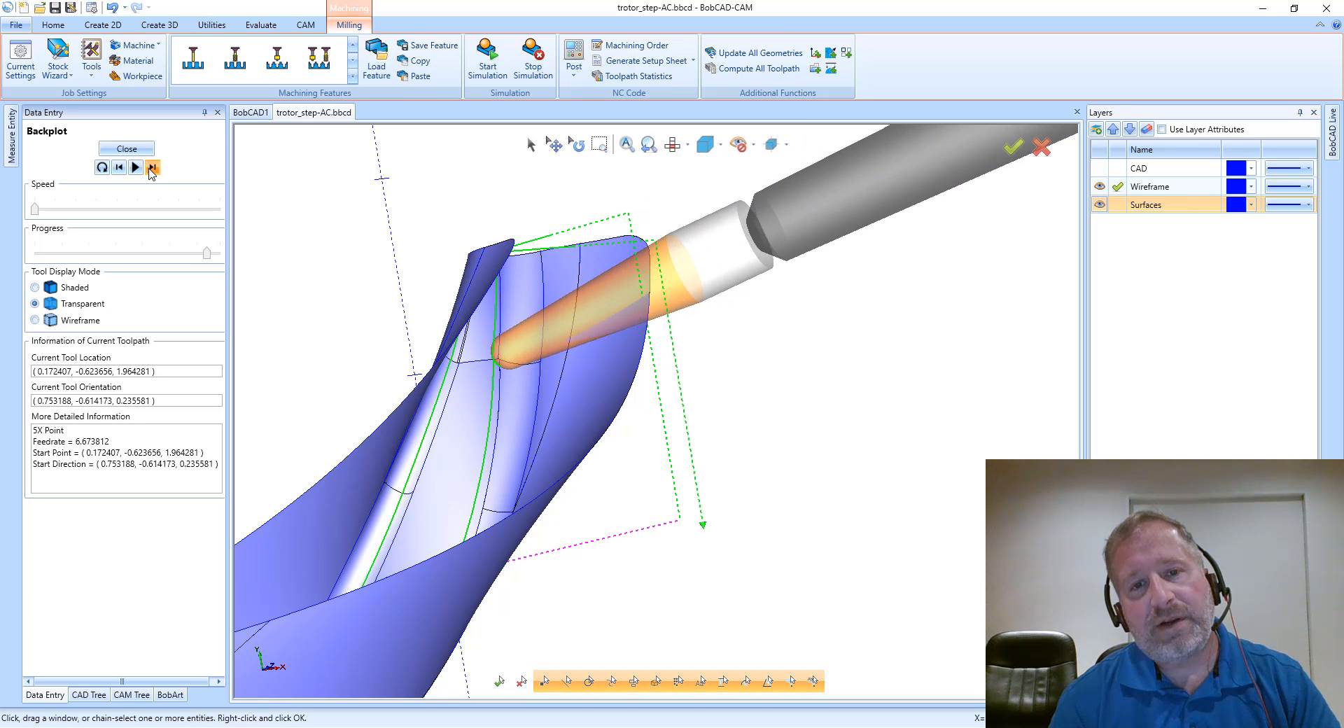
click(152, 169)
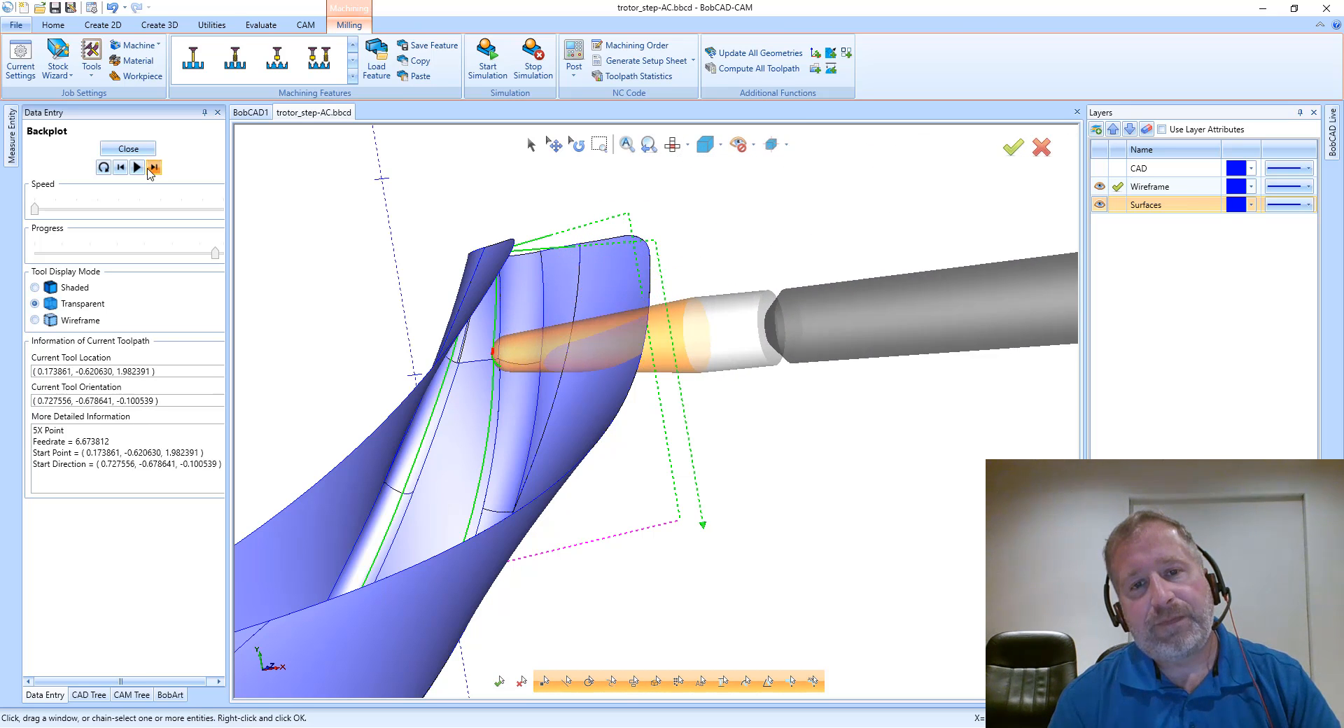
click(152, 169)
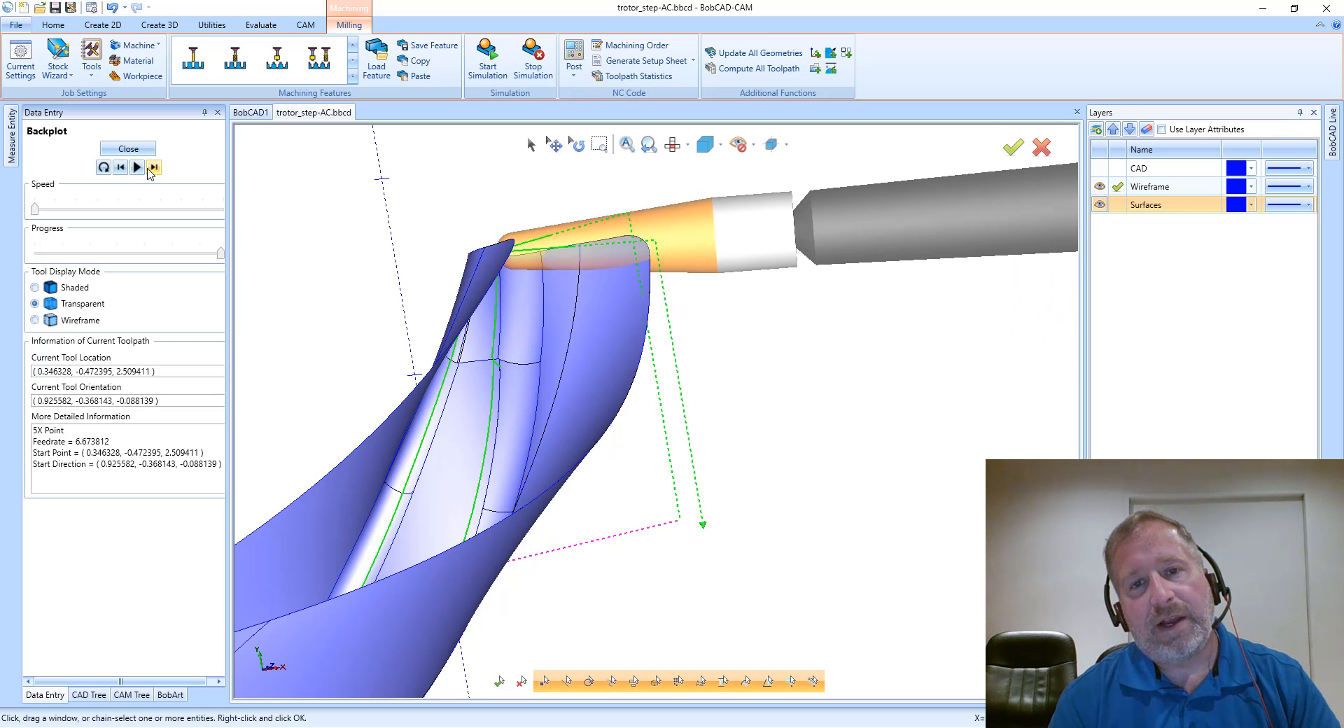
click(139, 153)
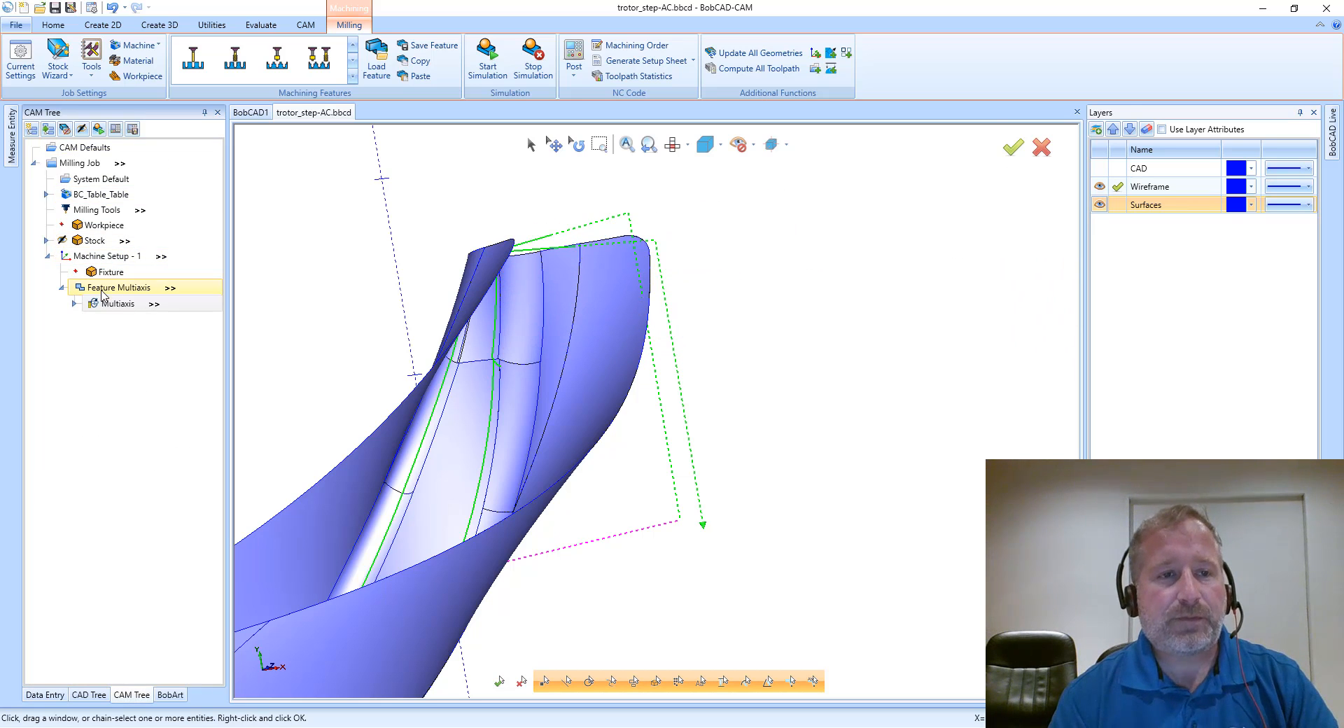
right_click(110, 307)
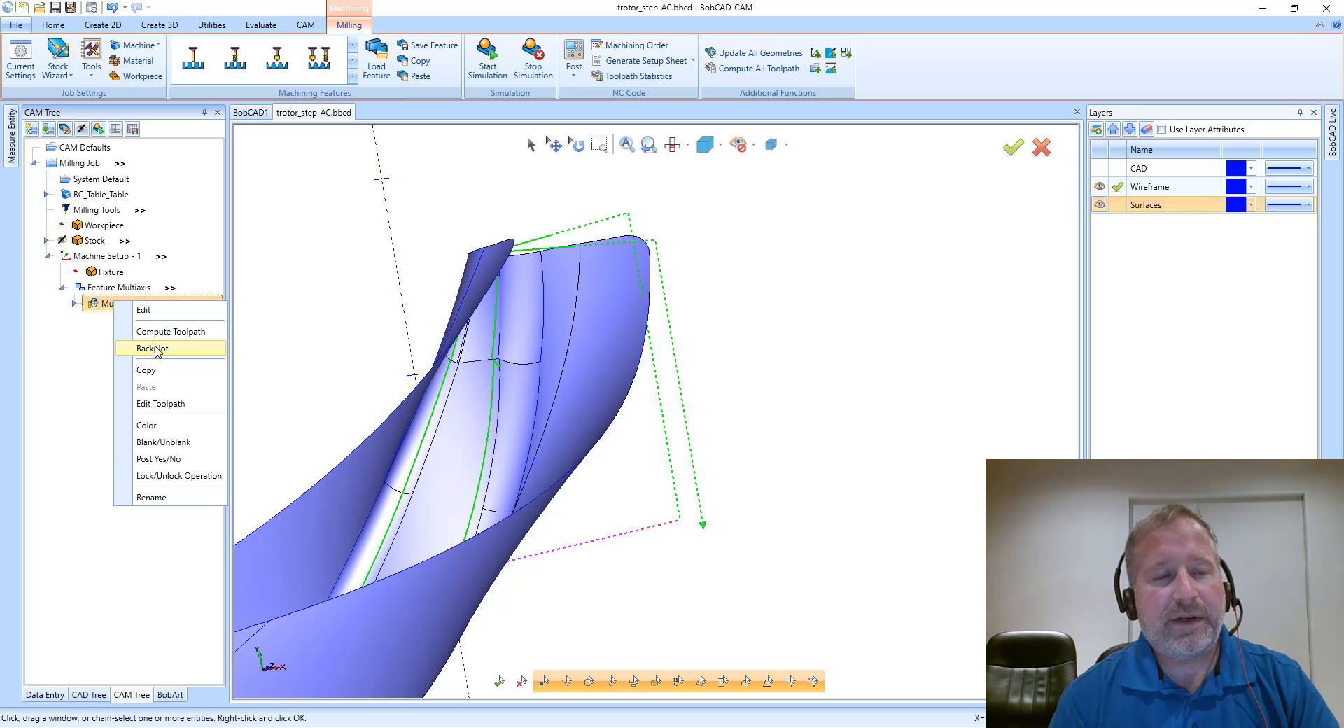
click(156, 348)
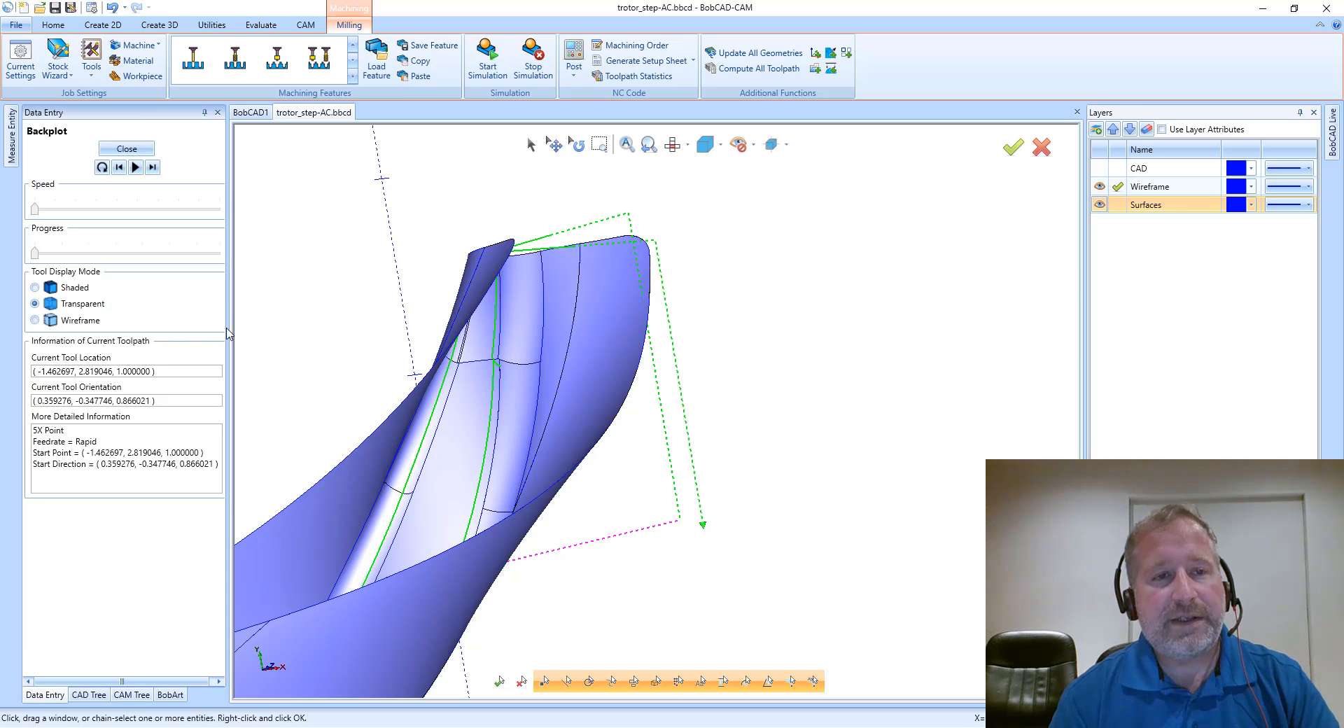
click(127, 148)
- Set Gradual Side tilt angle change to 30 in the Multiaxis feature's advanced tool axis options and compute the toolpath
right_click(129, 287)
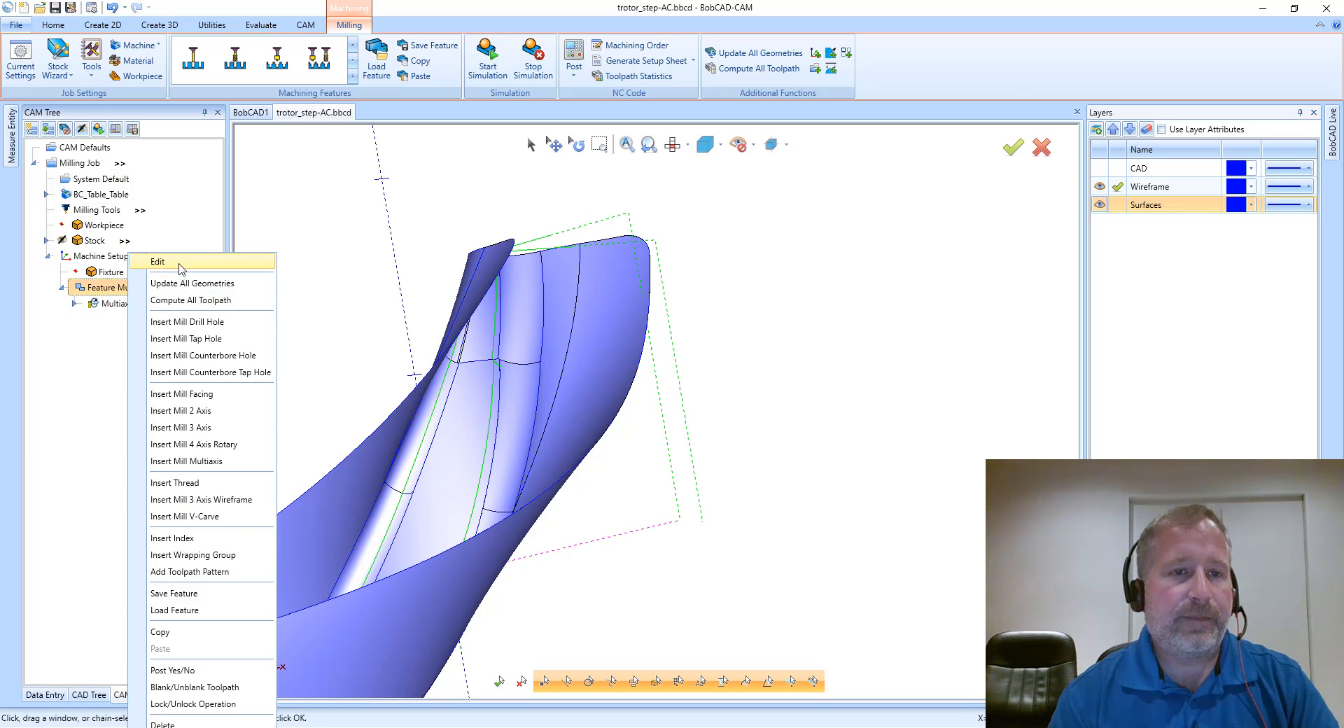
click(181, 265)
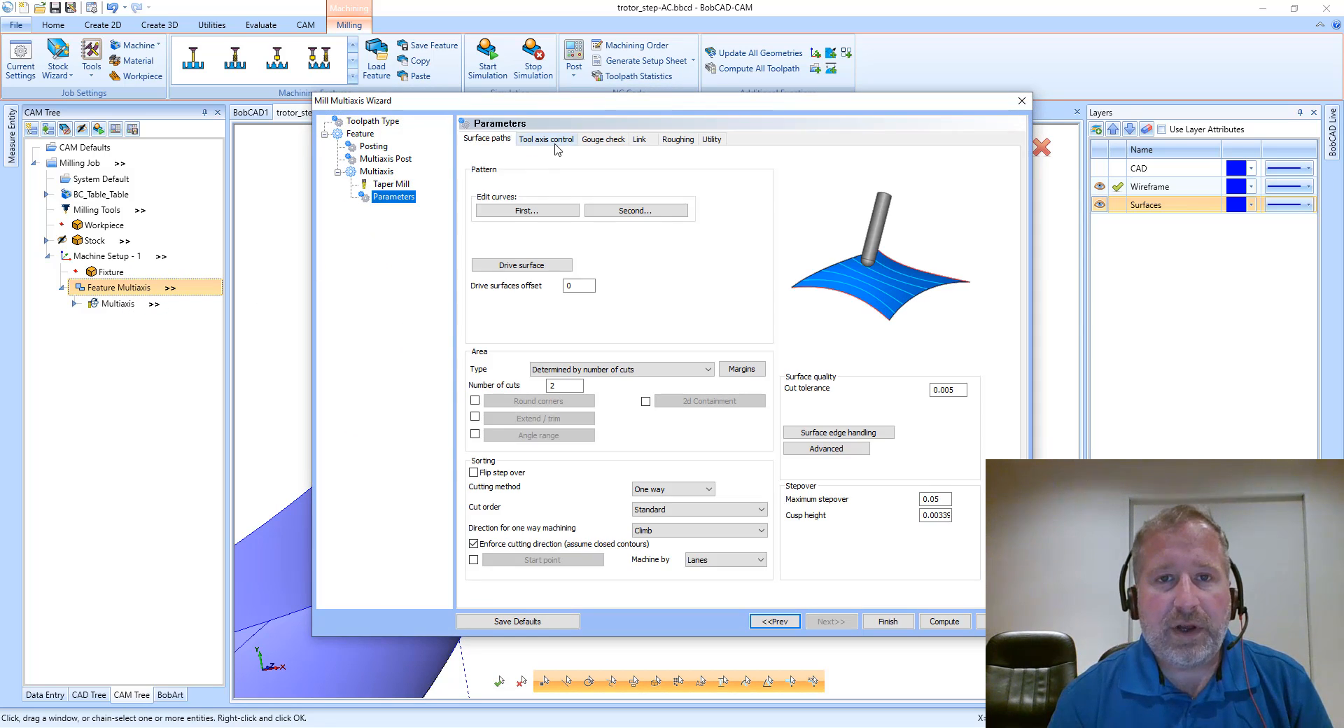
click(548, 139)
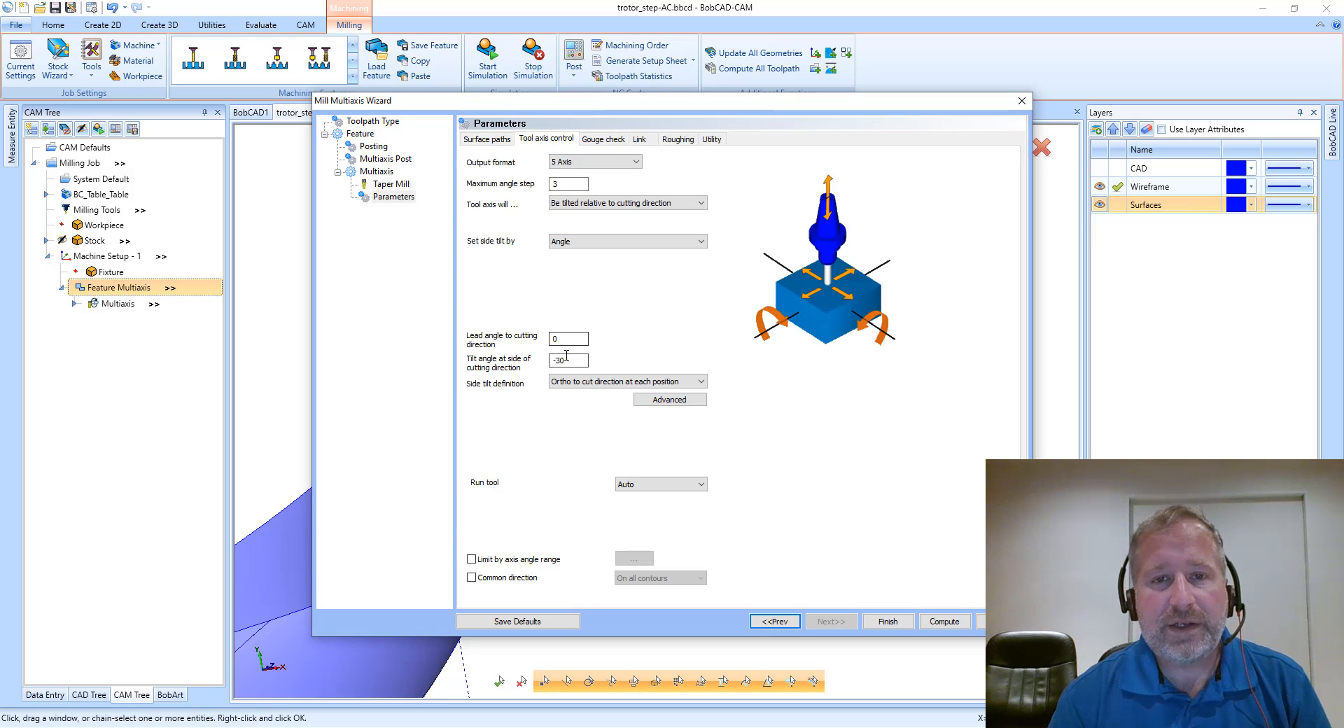
click(670, 399)
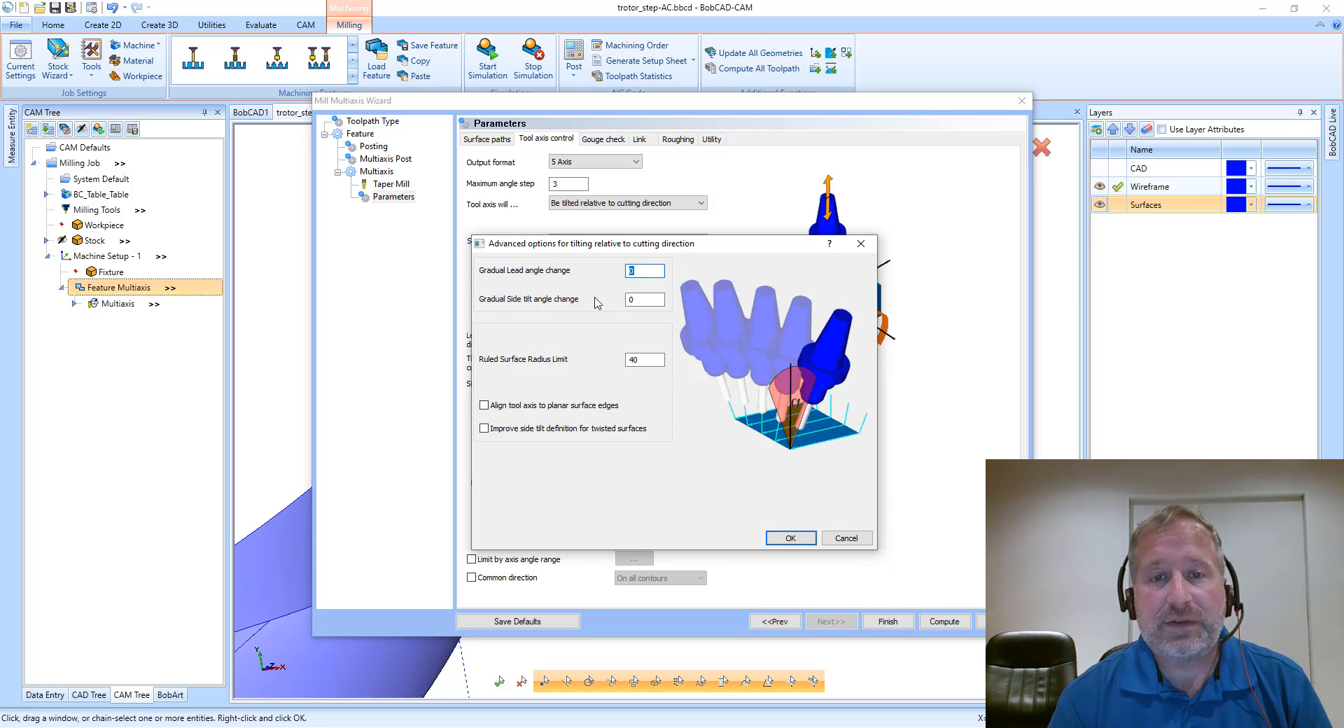
key(Tab)
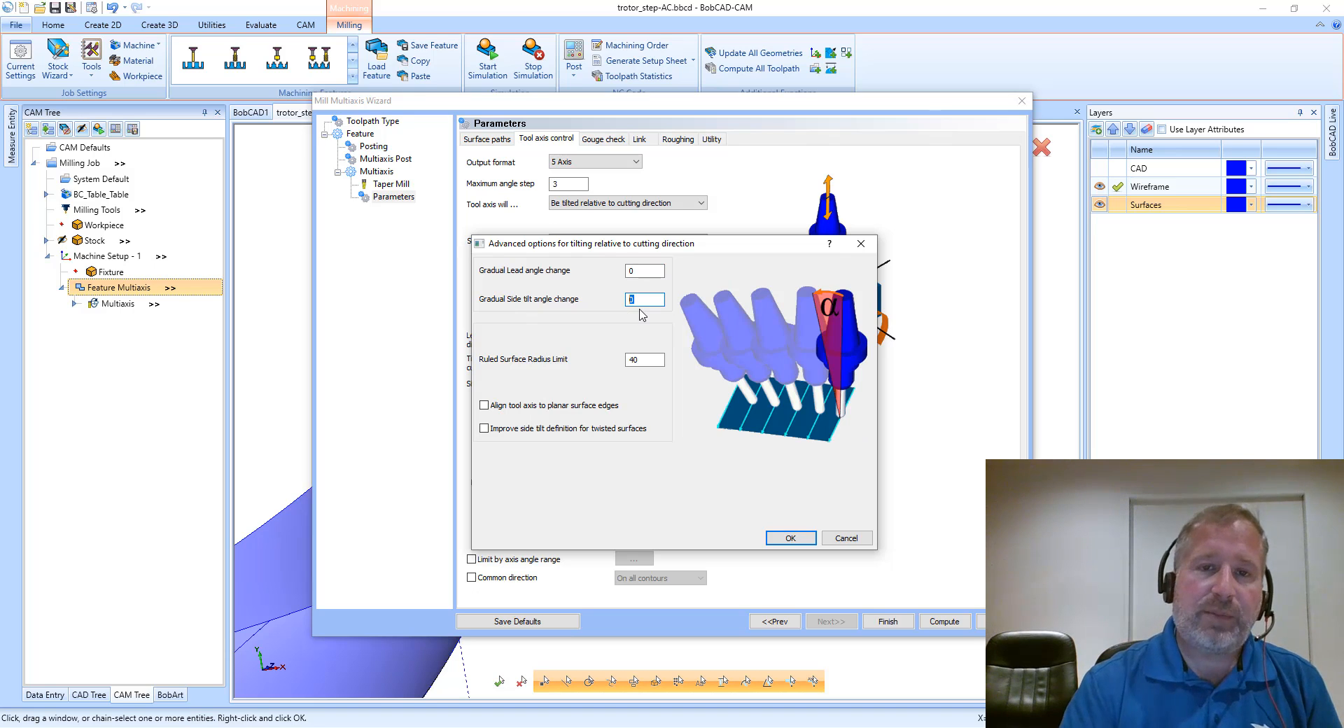
drag(627, 249, 776, 242)
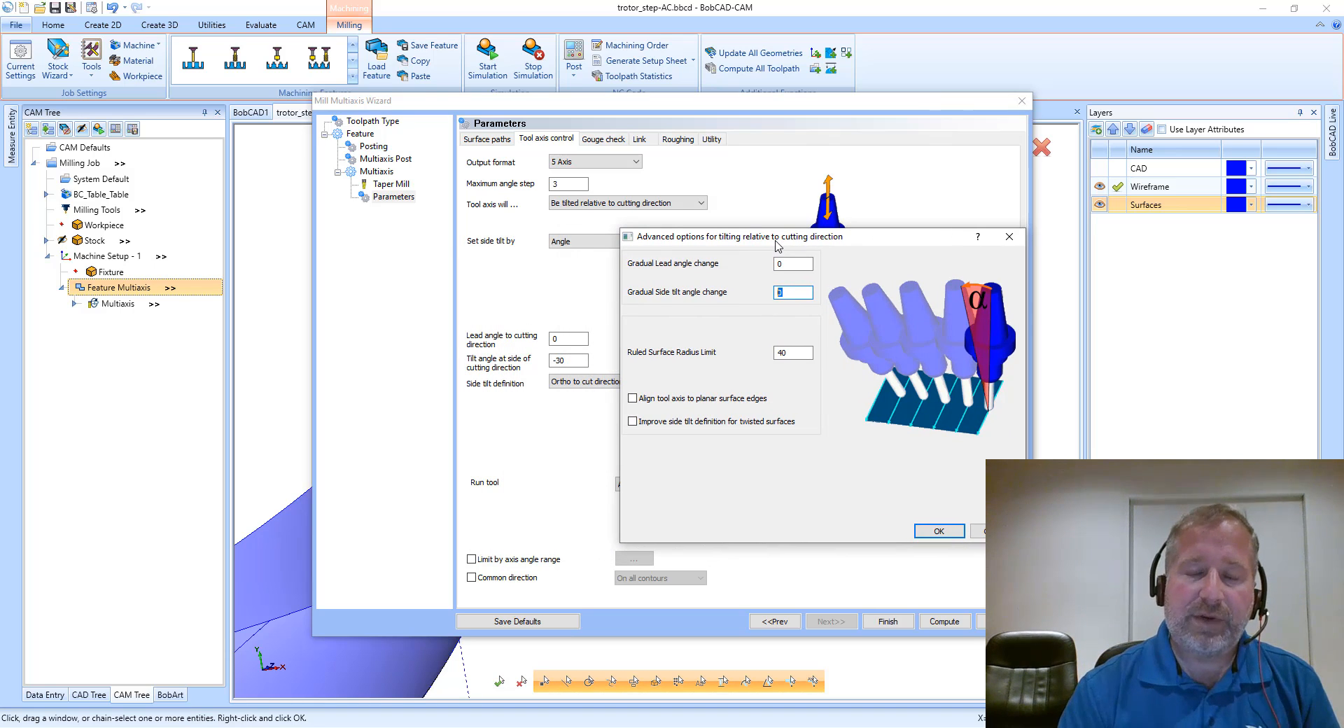
key(Tab)
click(796, 294)
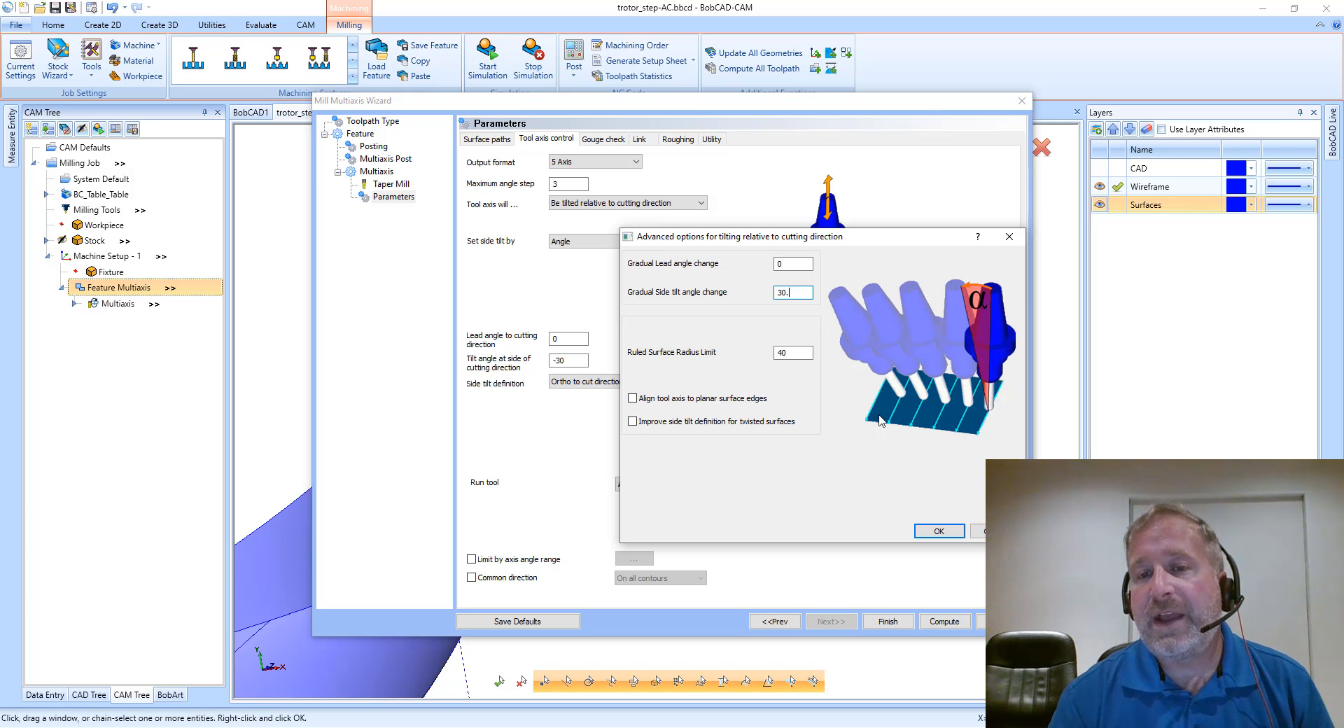
click(924, 531)
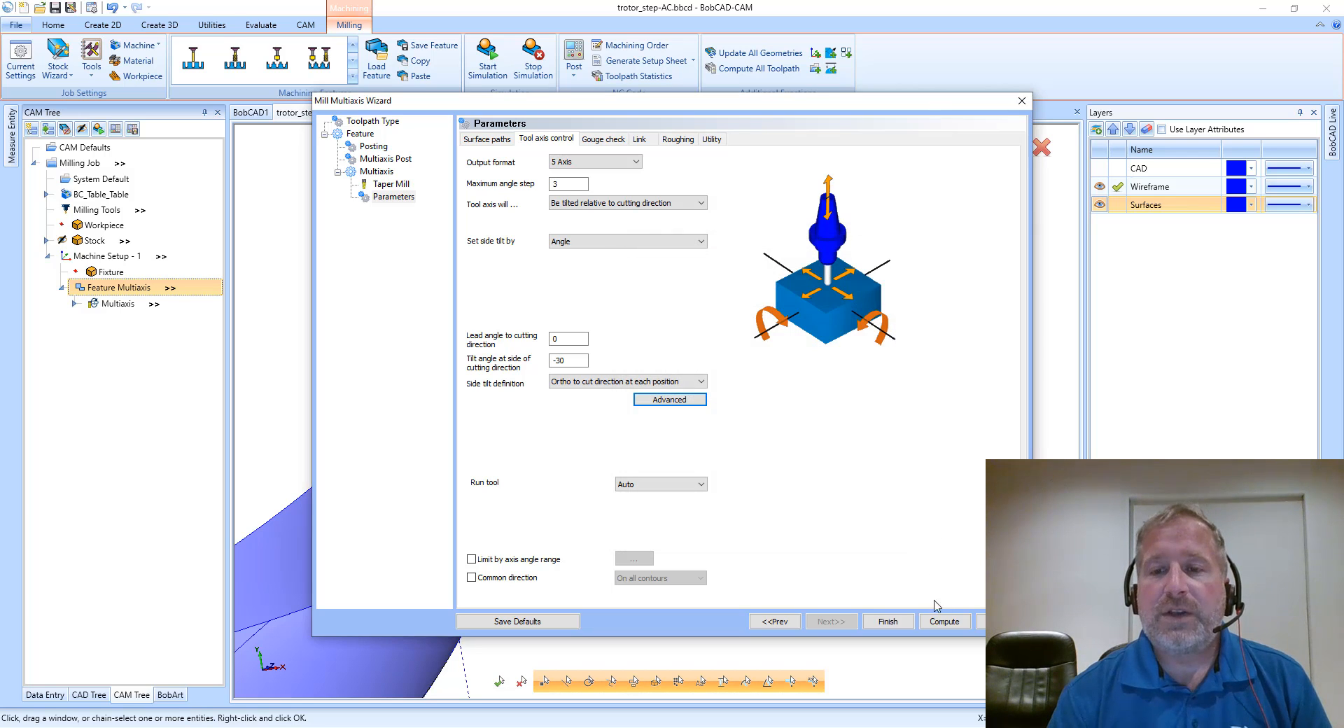
click(944, 621)
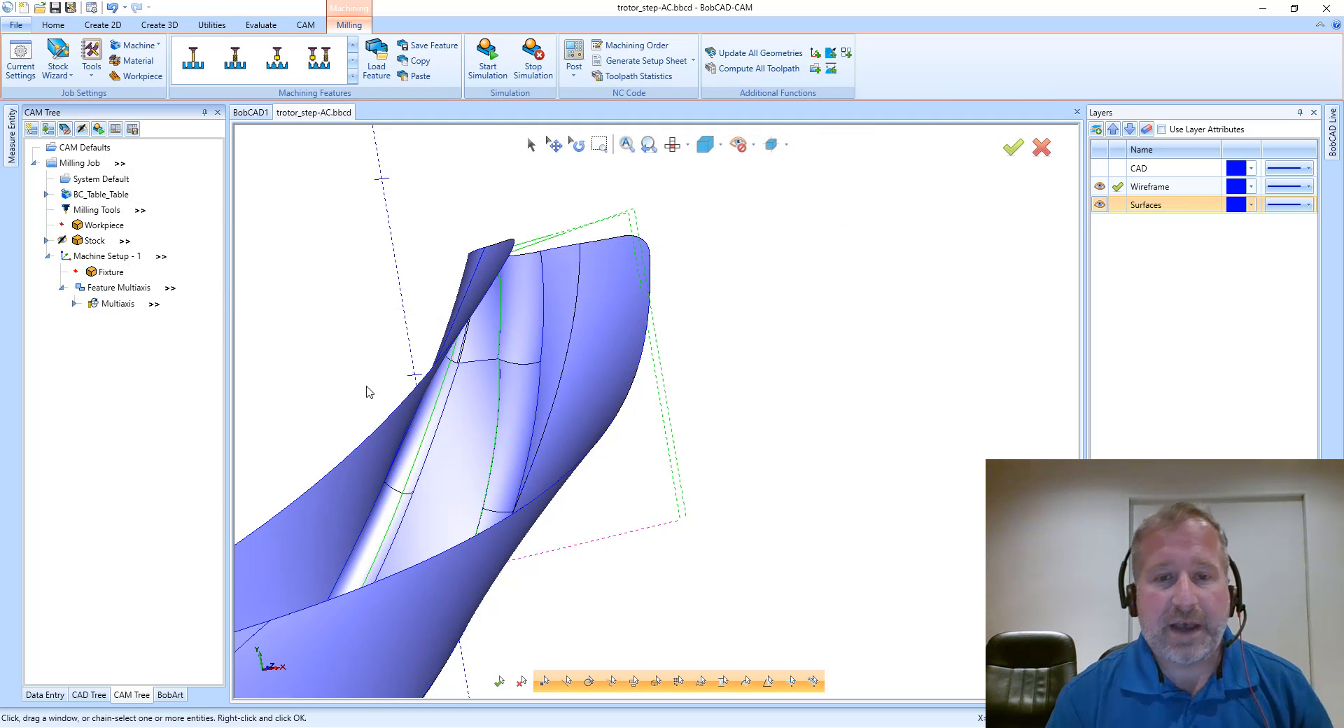
- Backplot the recomputed Multiaxis toolpath, stepping through the entry of the first cut to check the tool's initial tilt
middle_drag(389, 367, 189, 309)
right_click(126, 304)
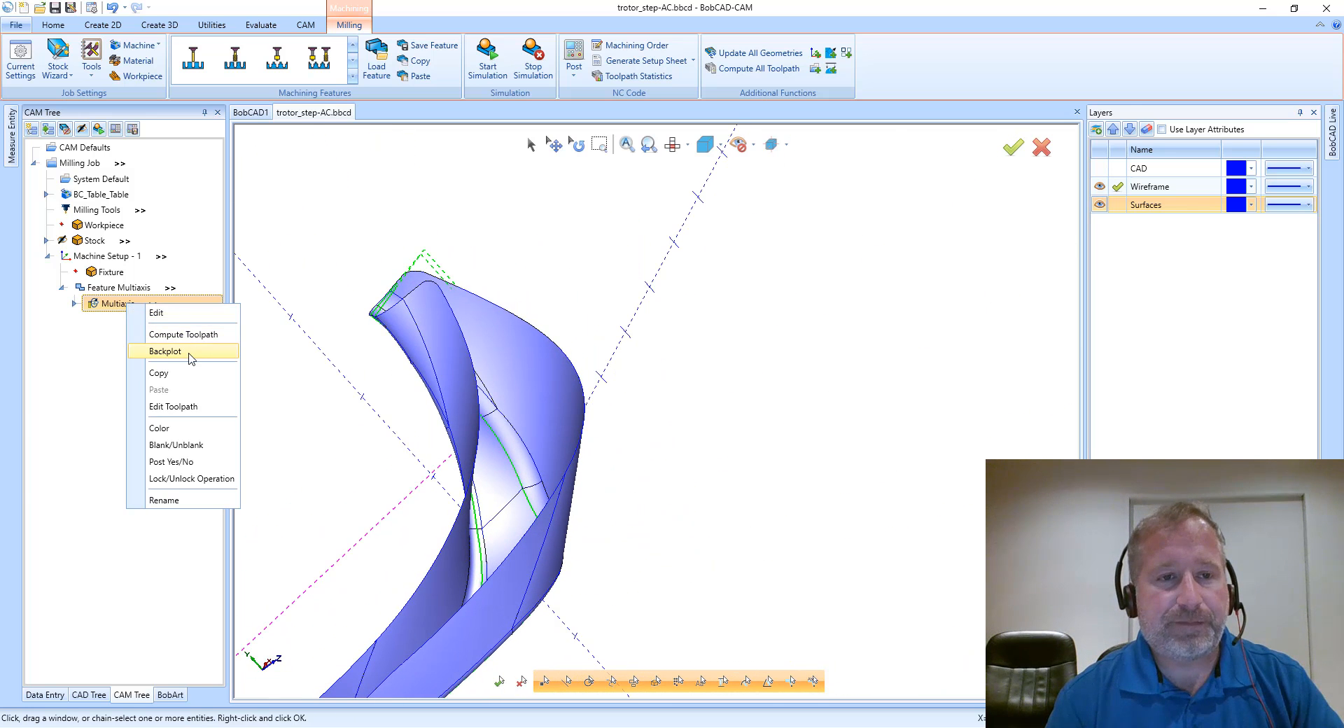
click(189, 354)
middle_drag(354, 324, 378, 280)
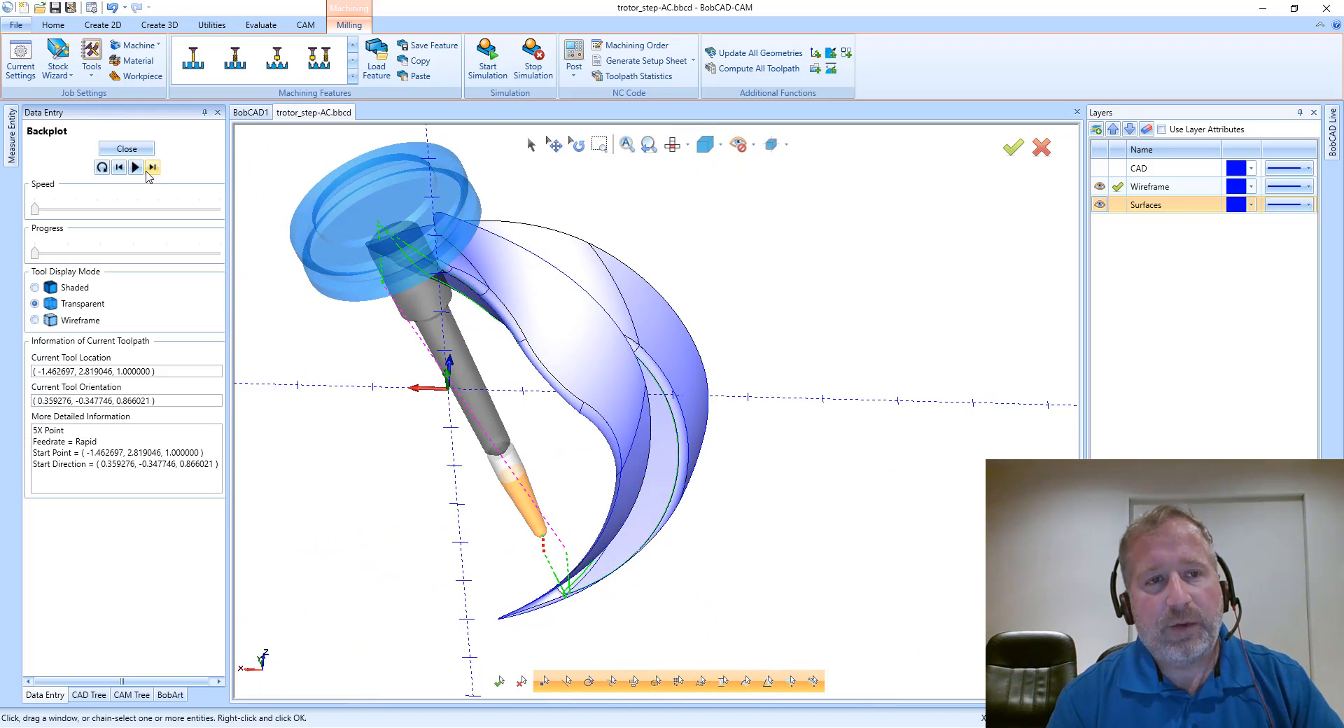
click(150, 170)
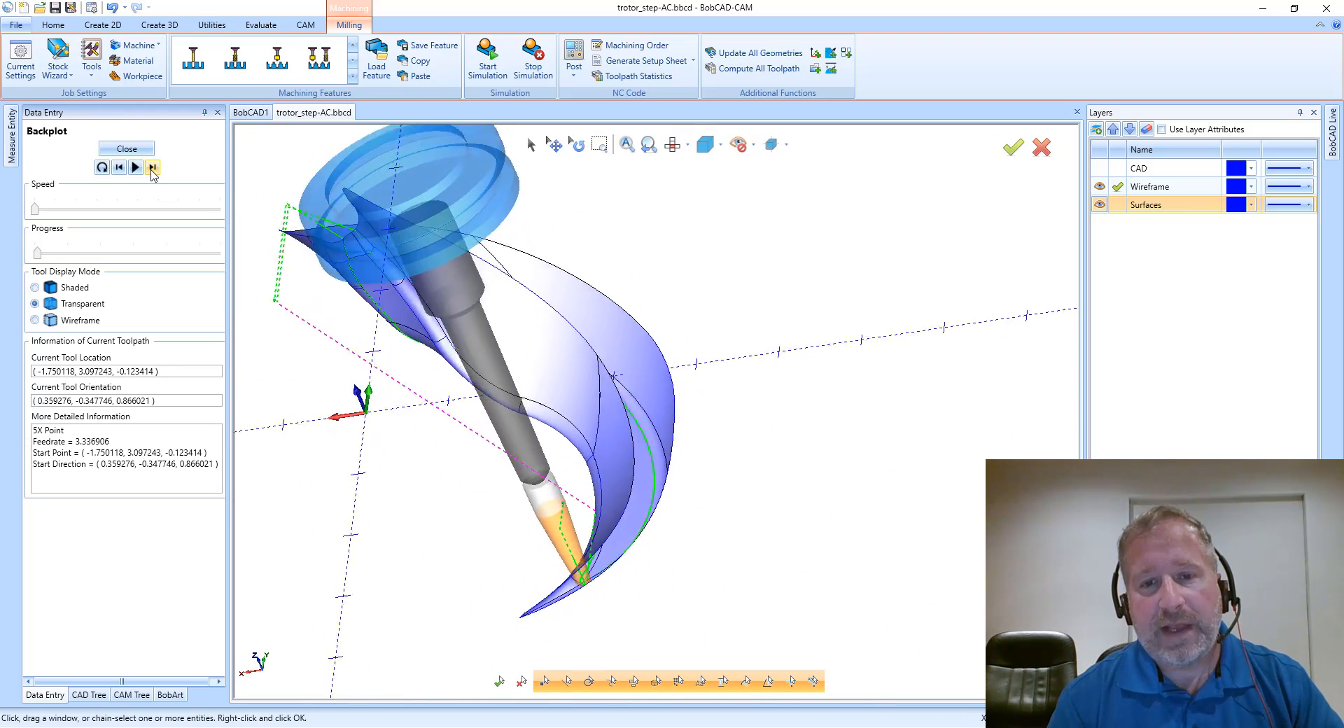
click(151, 168)
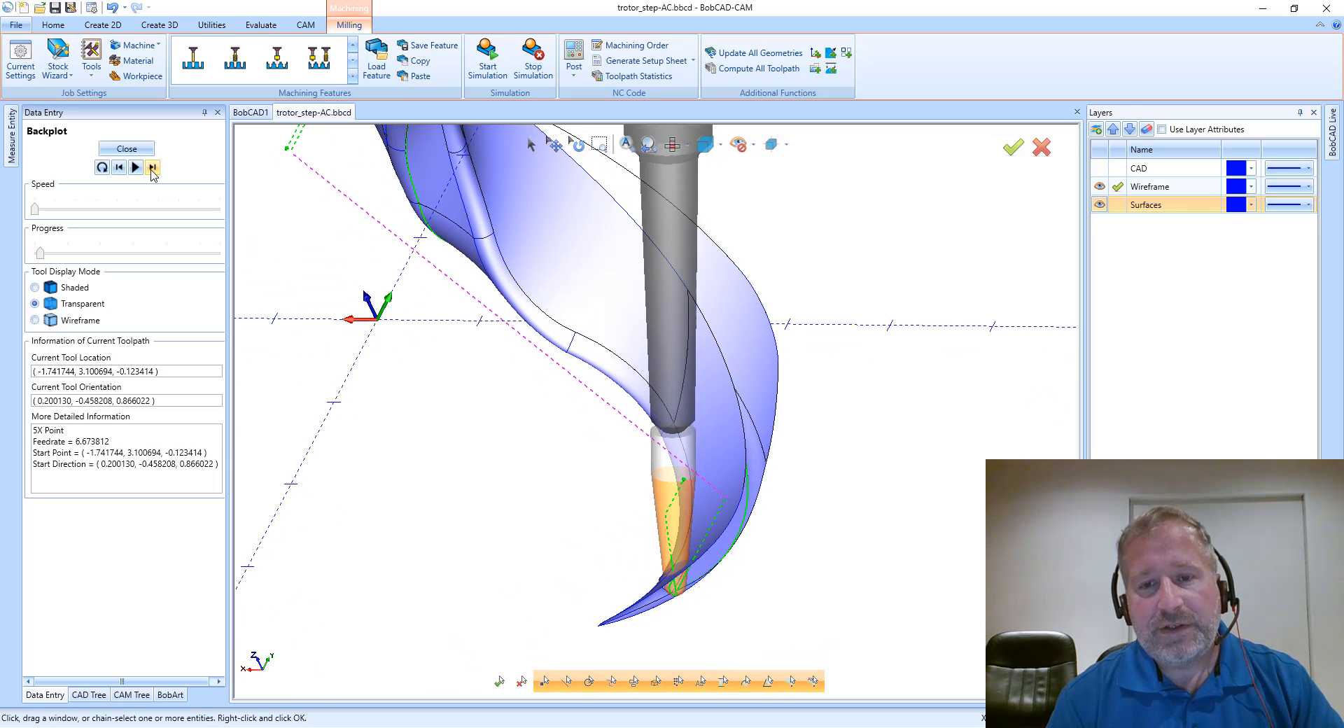
click(152, 170)
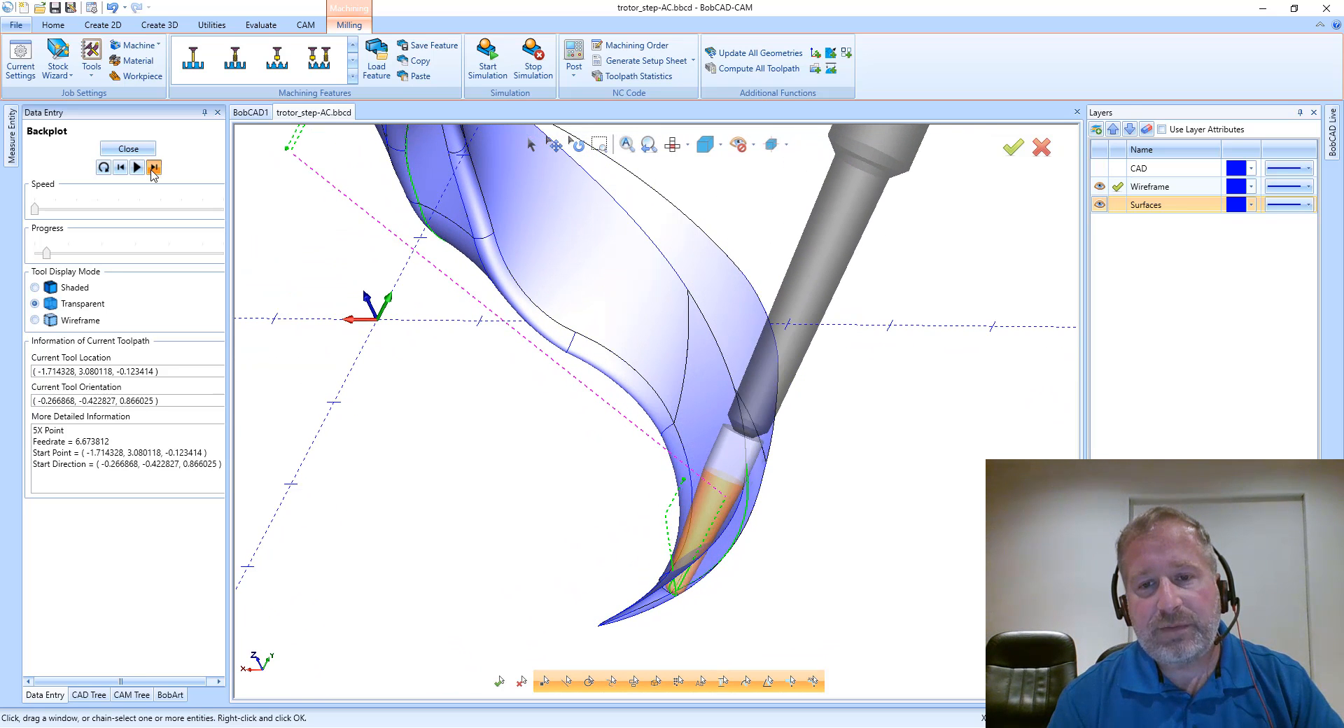
click(152, 170)
click(151, 170)
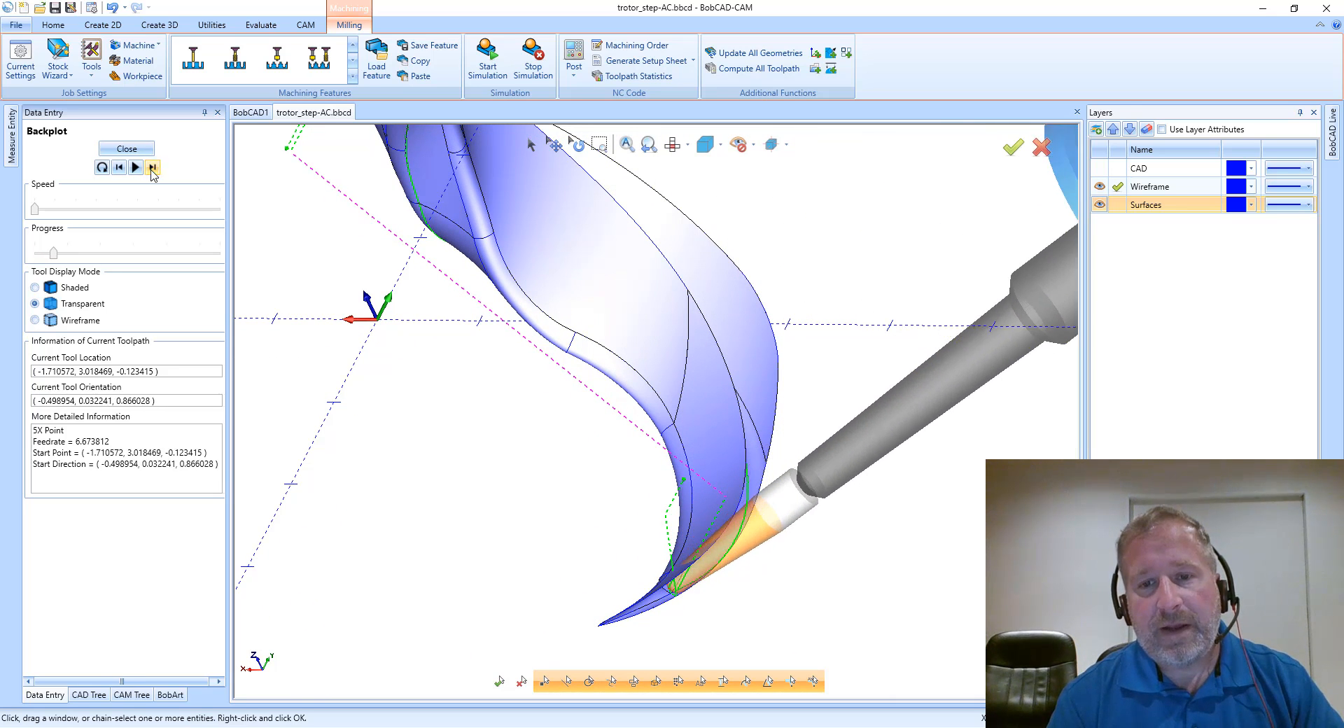
- Step the backplot along the first cut into the channel's bend, examining the tool's tilt relative to the blades
click(152, 168)
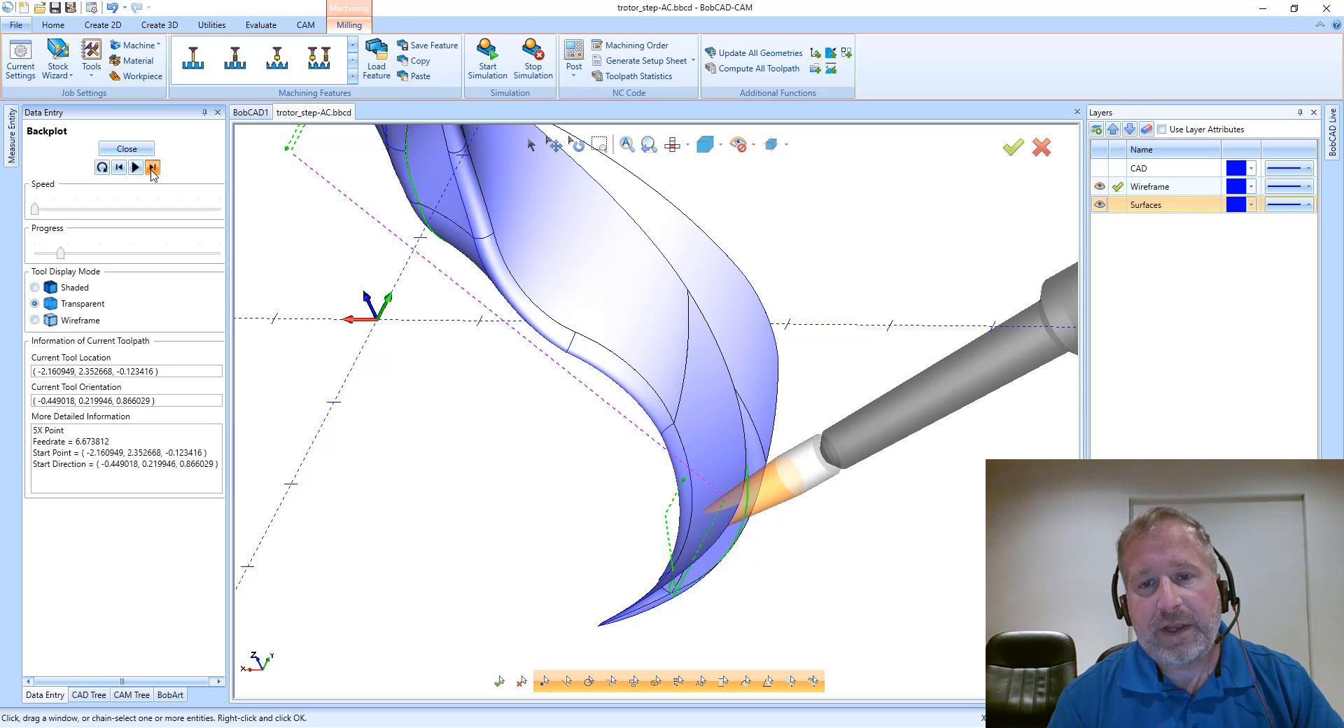
click(152, 170)
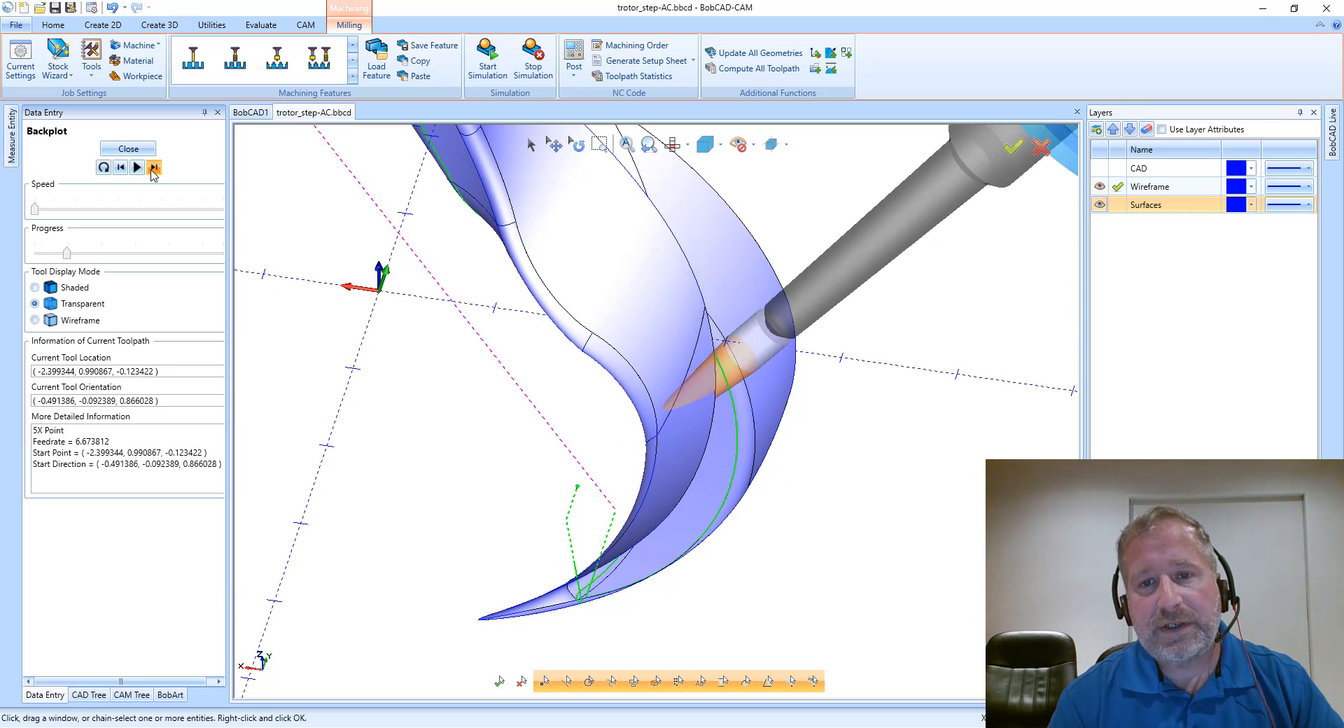
click(152, 171)
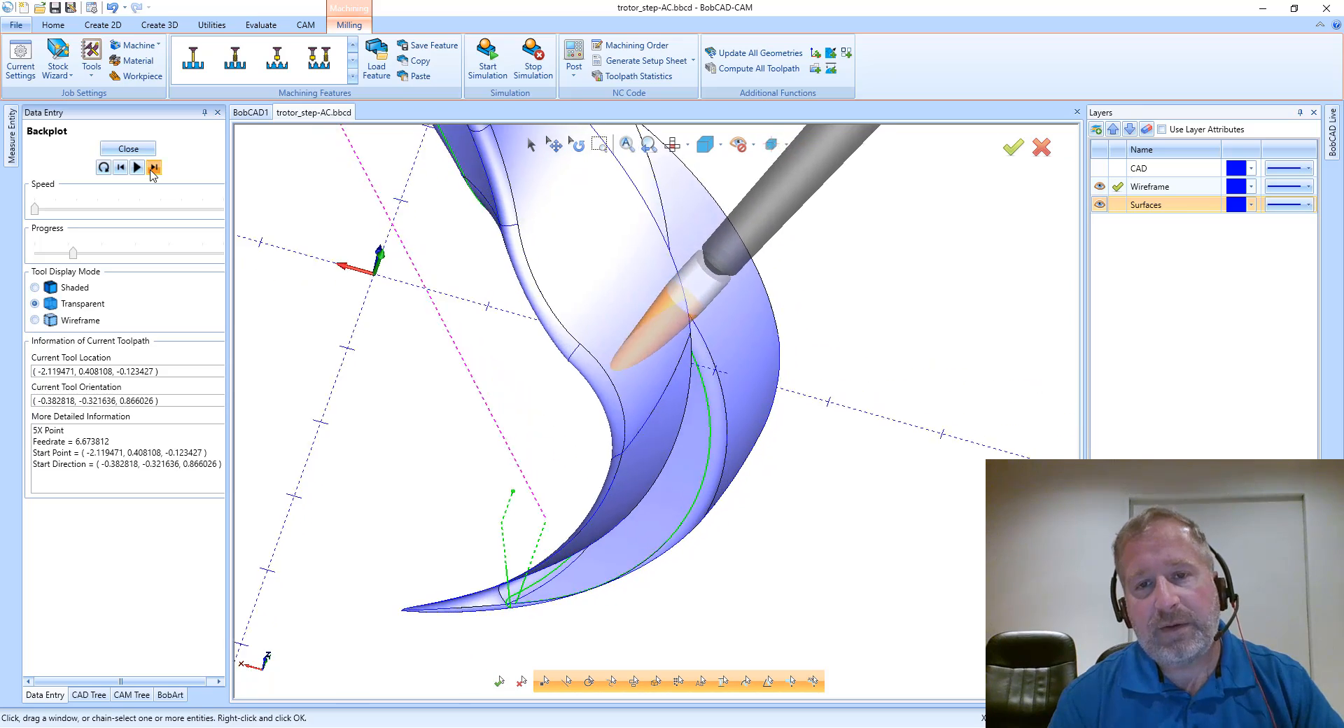
click(152, 171)
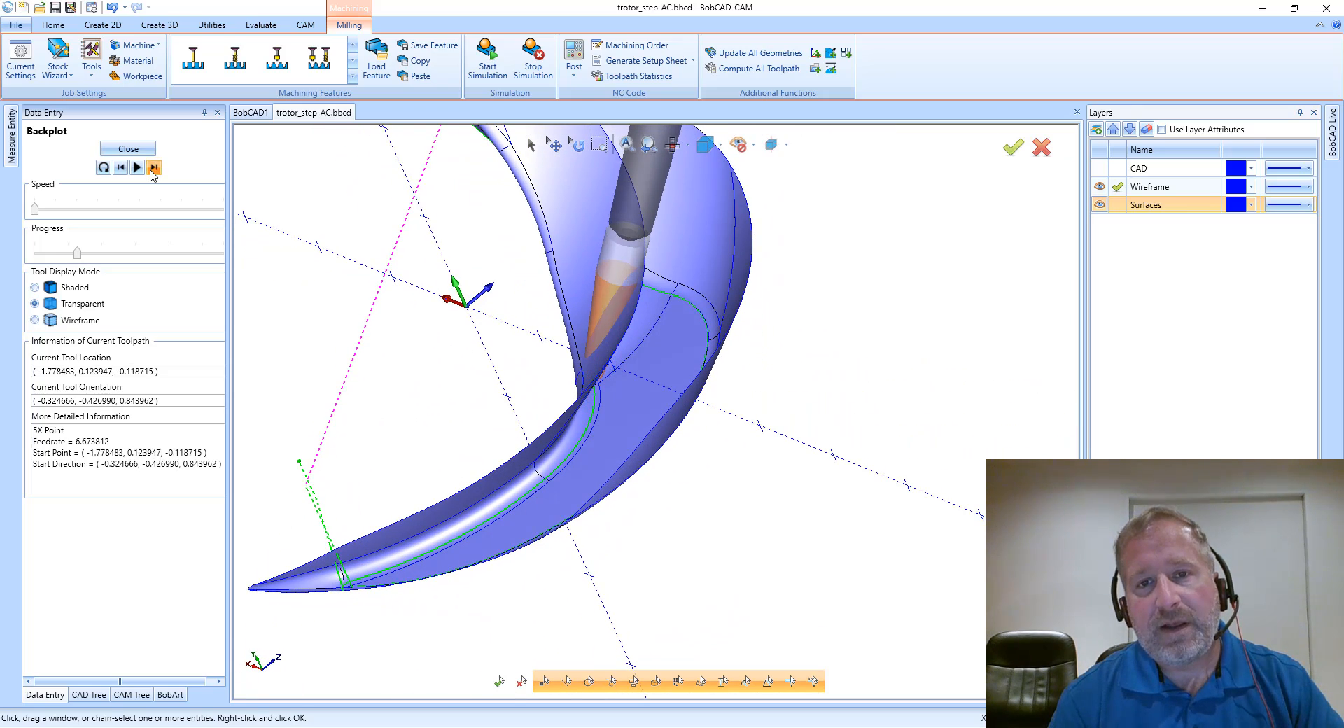
click(152, 170)
click(152, 170)
click(152, 170)
click(152, 170)
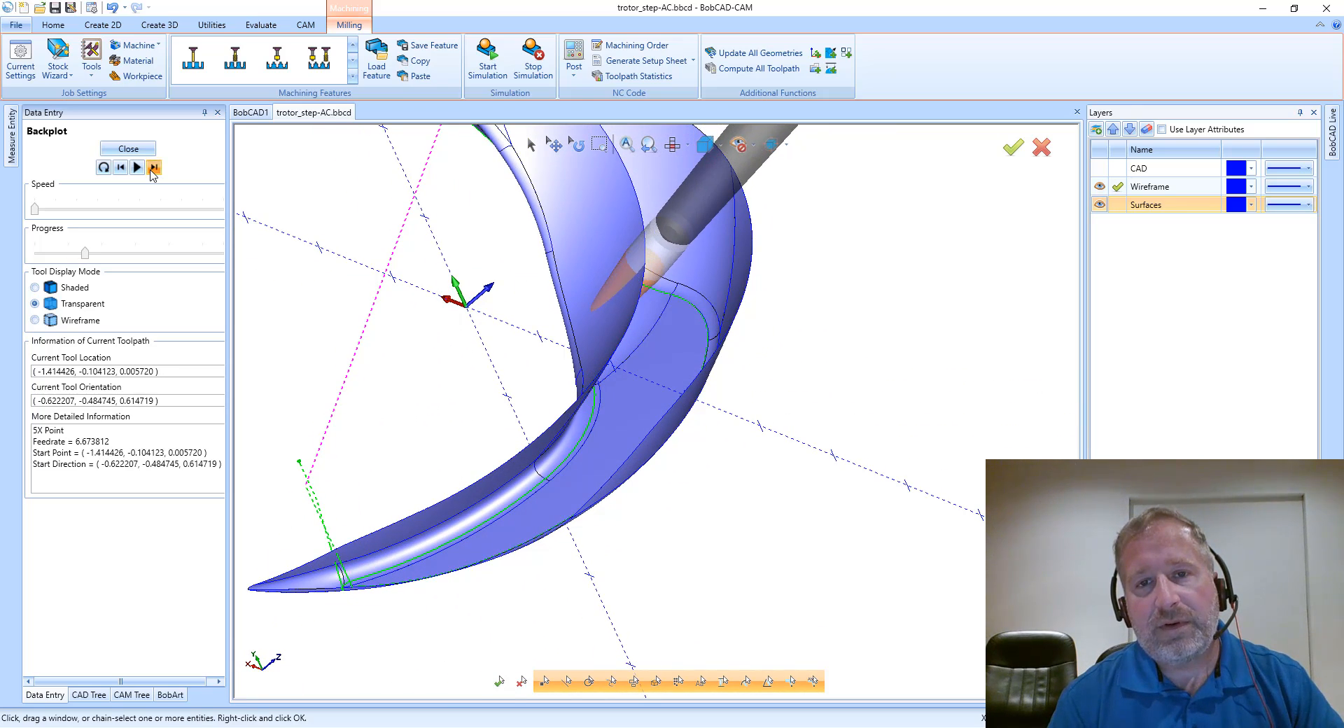
- Continue the backplot up the first cut beyond the bend, checking the tool and holder against both blades
click(152, 170)
click(152, 170)
click(152, 170)
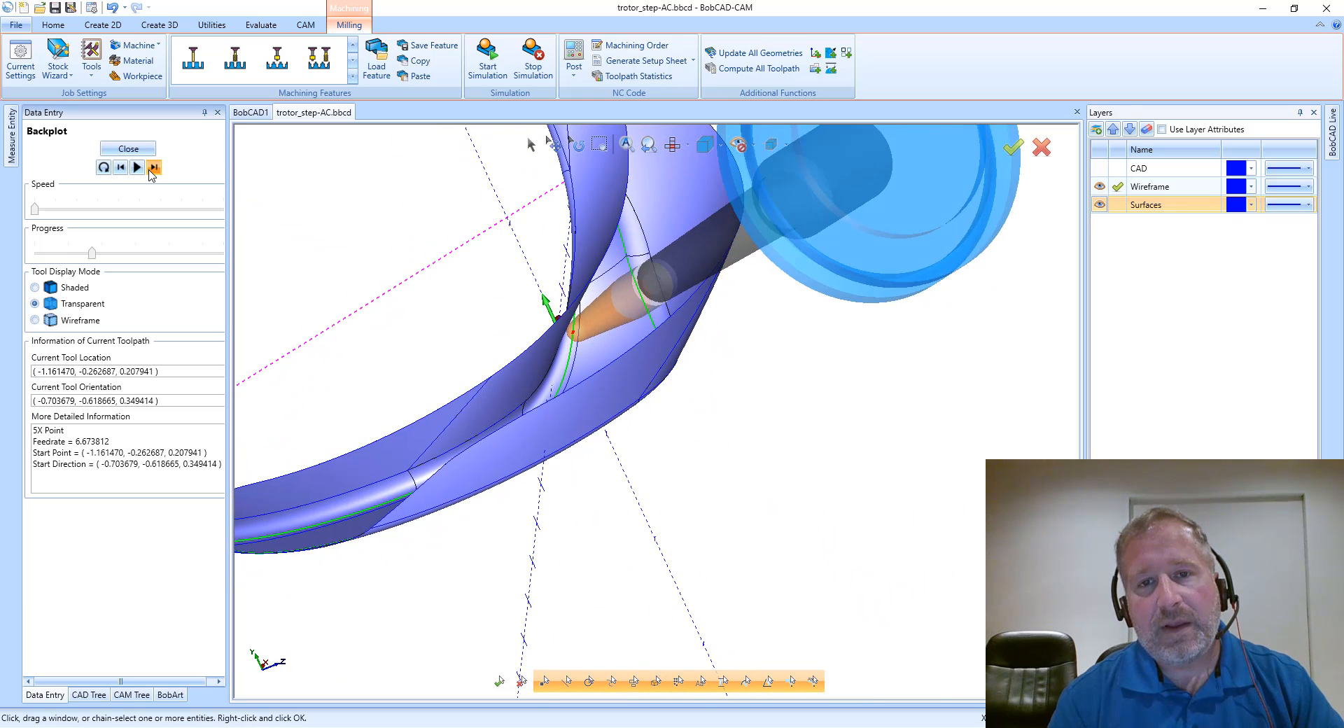
click(152, 170)
click(152, 170)
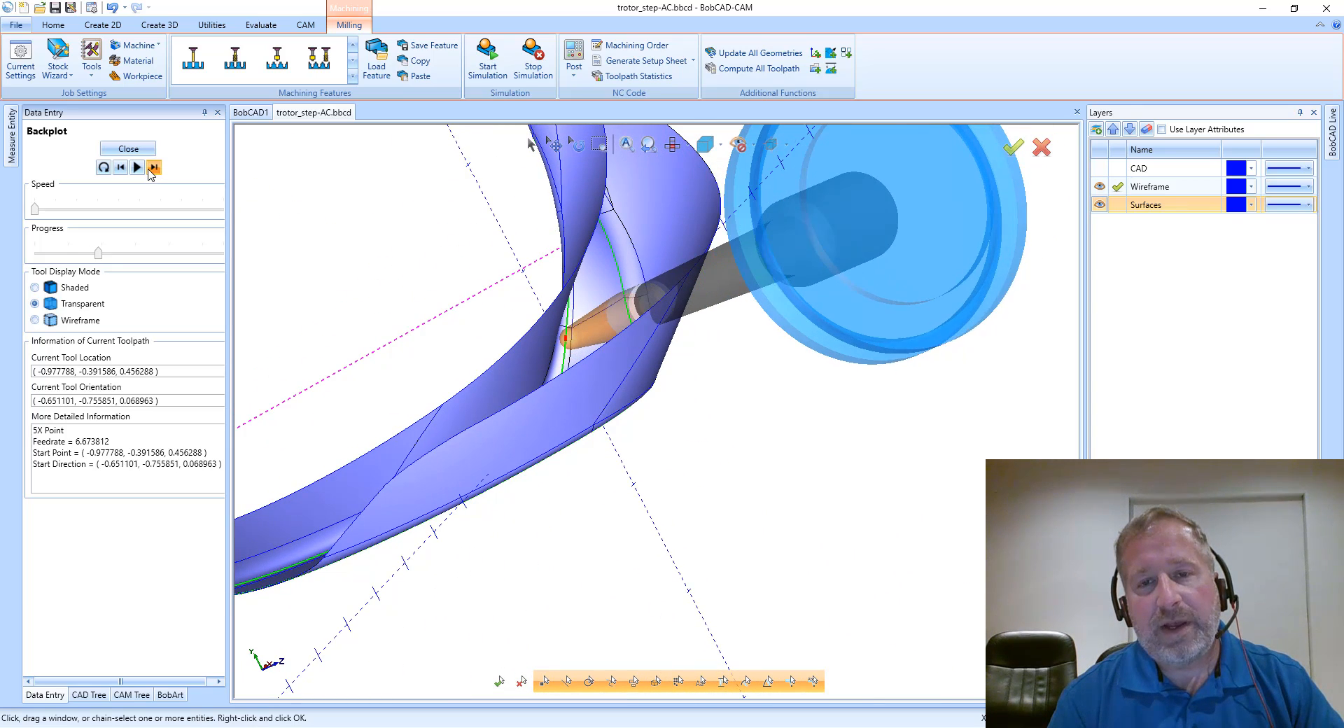
click(151, 170)
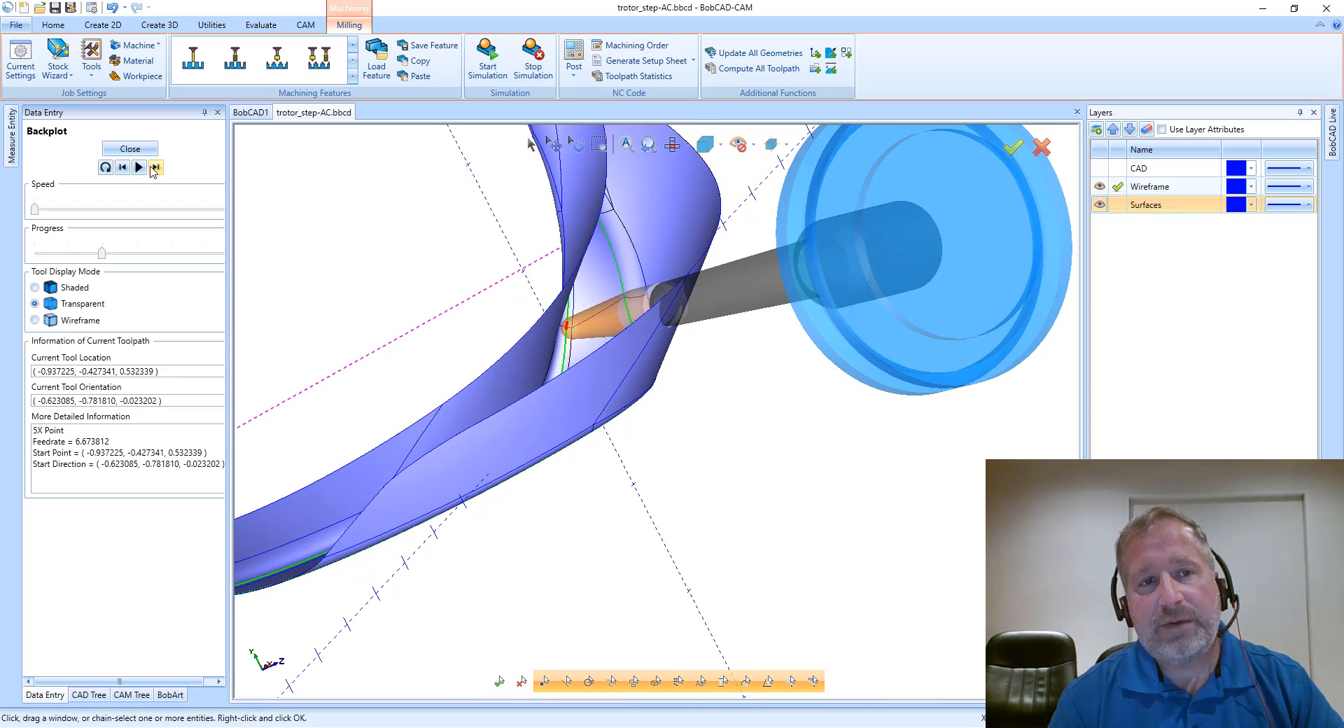
click(152, 170)
- Advance the backplot progress into the second cut and inspect the tool up close against the outer blade beyond the bend
drag(105, 255, 148, 255)
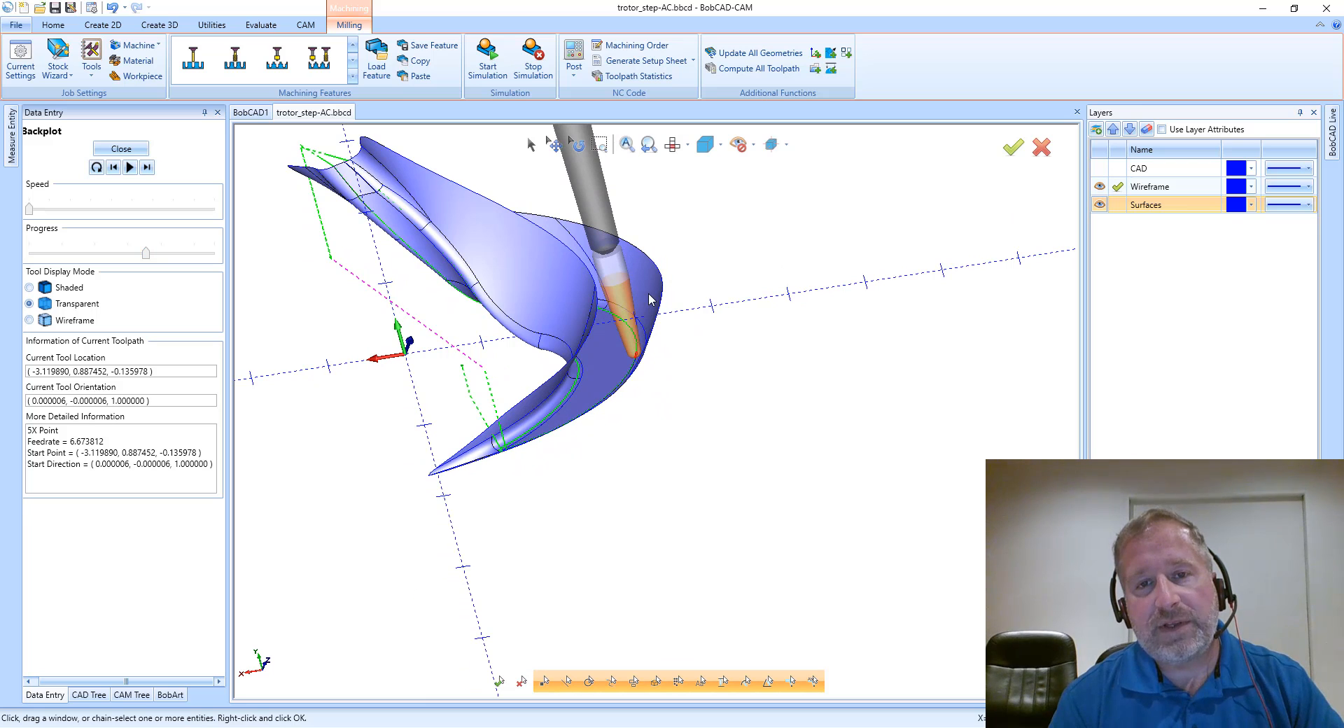
drag(146, 254, 196, 253)
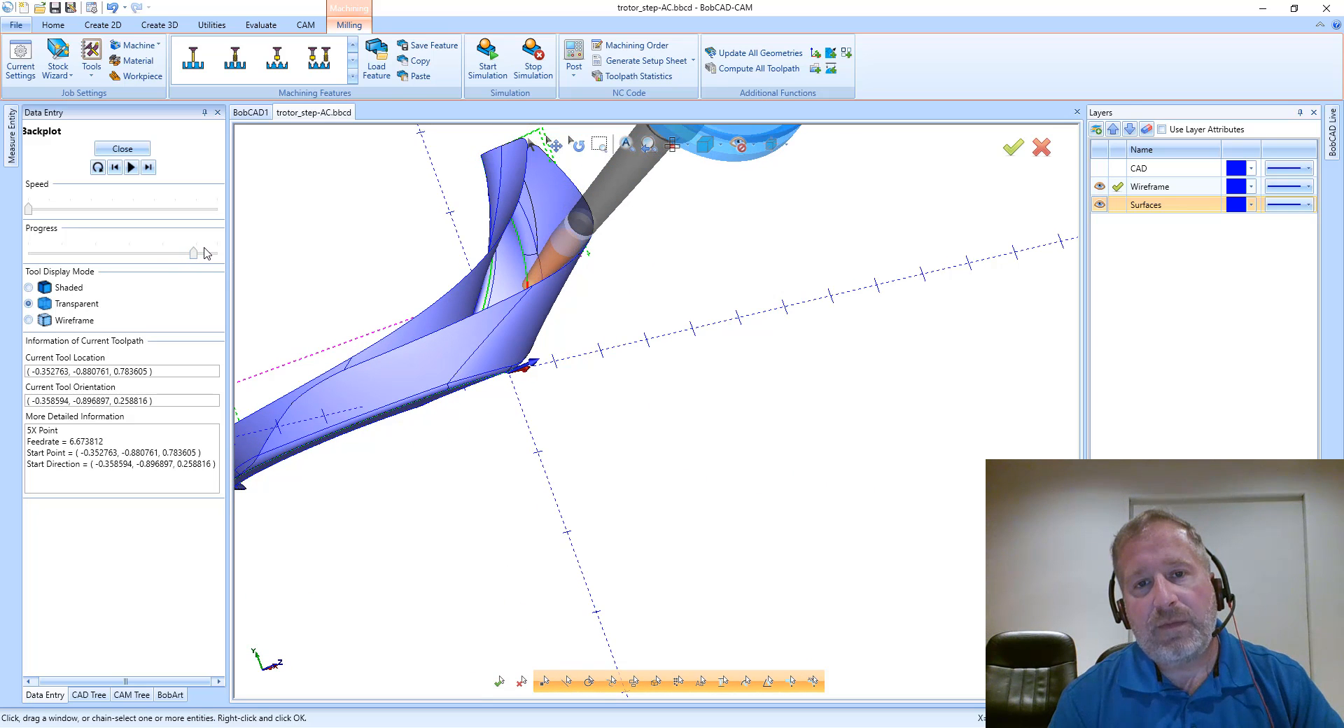
middle_drag(448, 301, 318, 256)
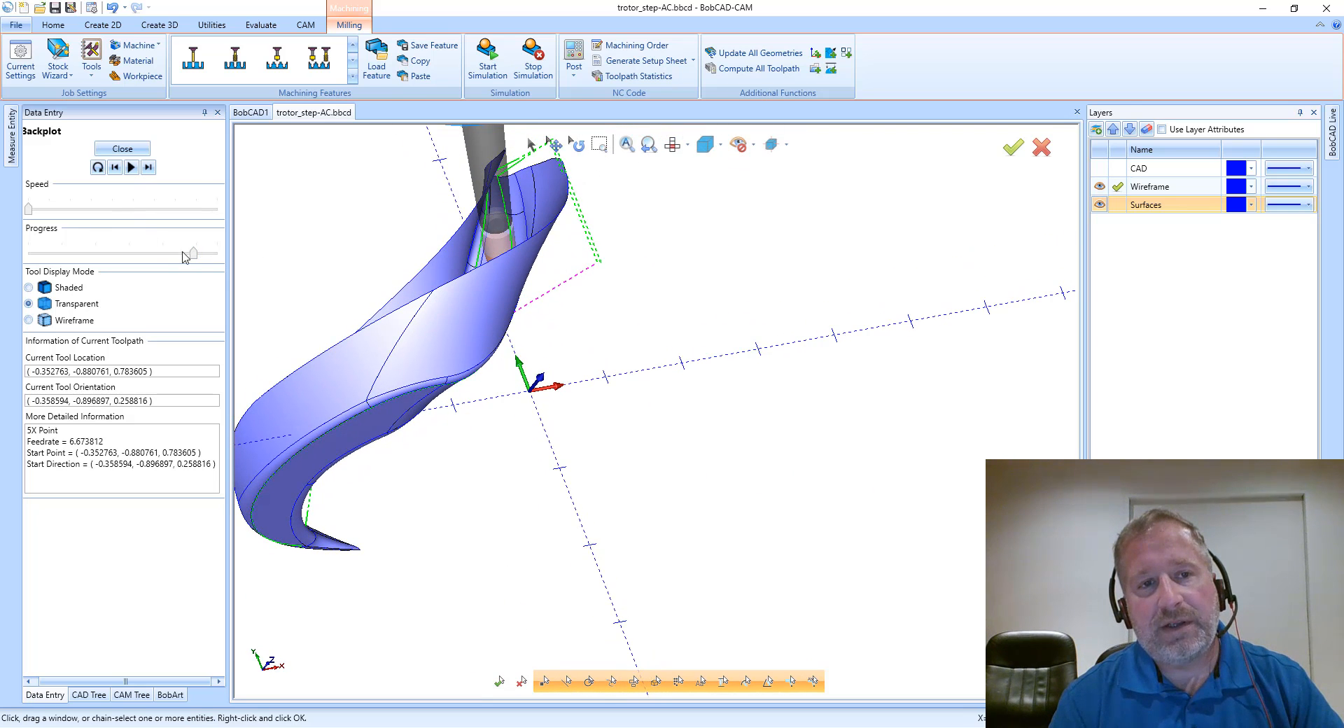
drag(191, 255, 194, 257)
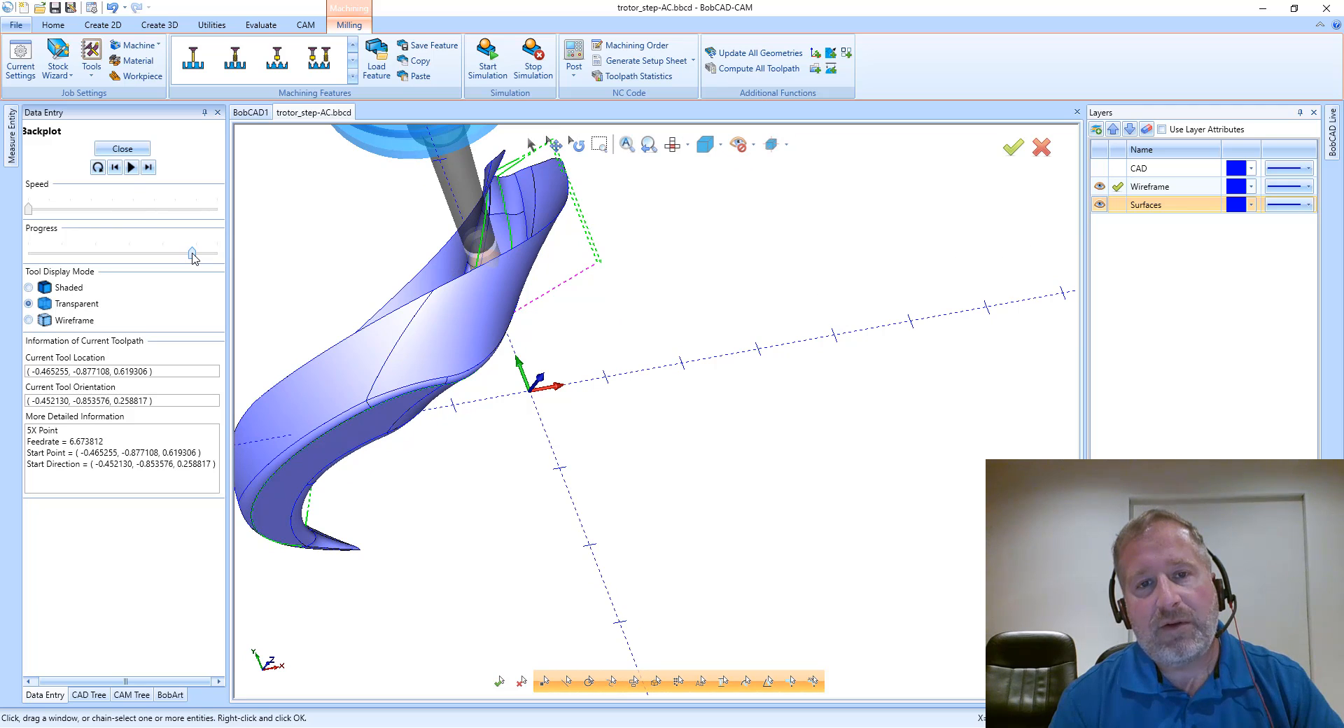
scroll(522, 276, up, 6)
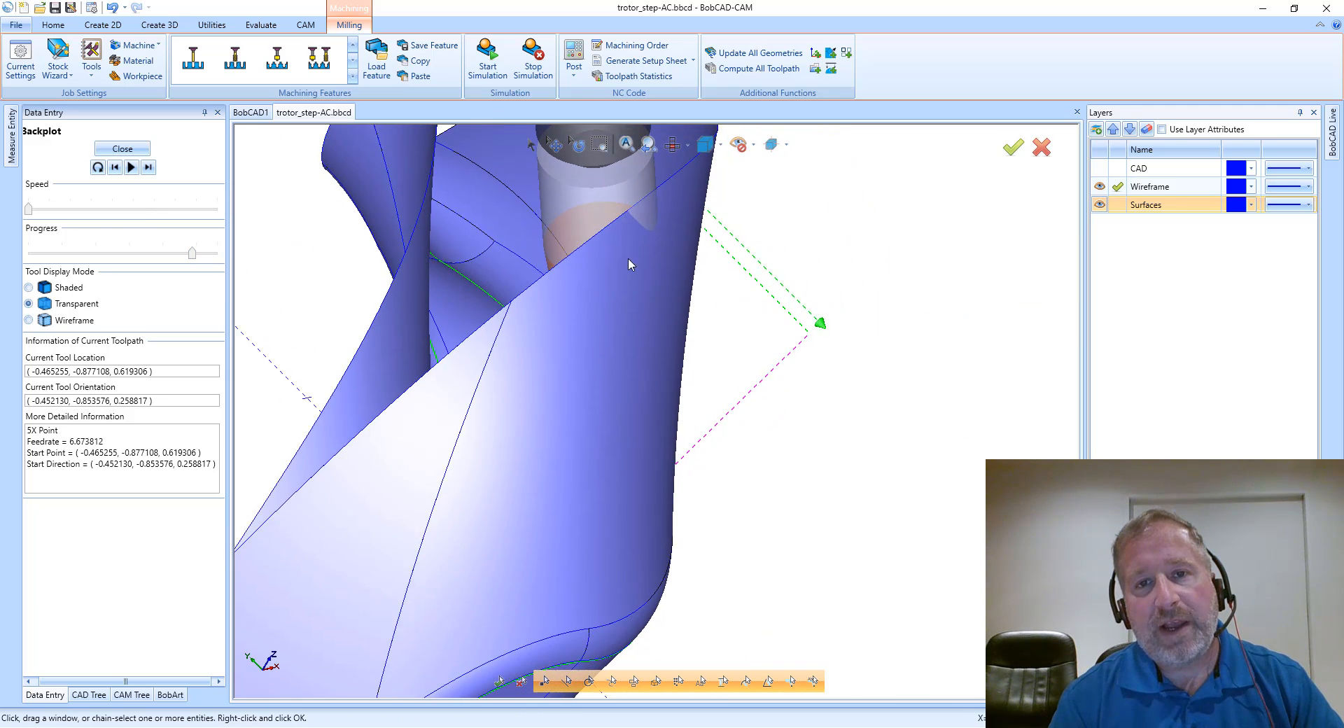
scroll(634, 241, down, 6)
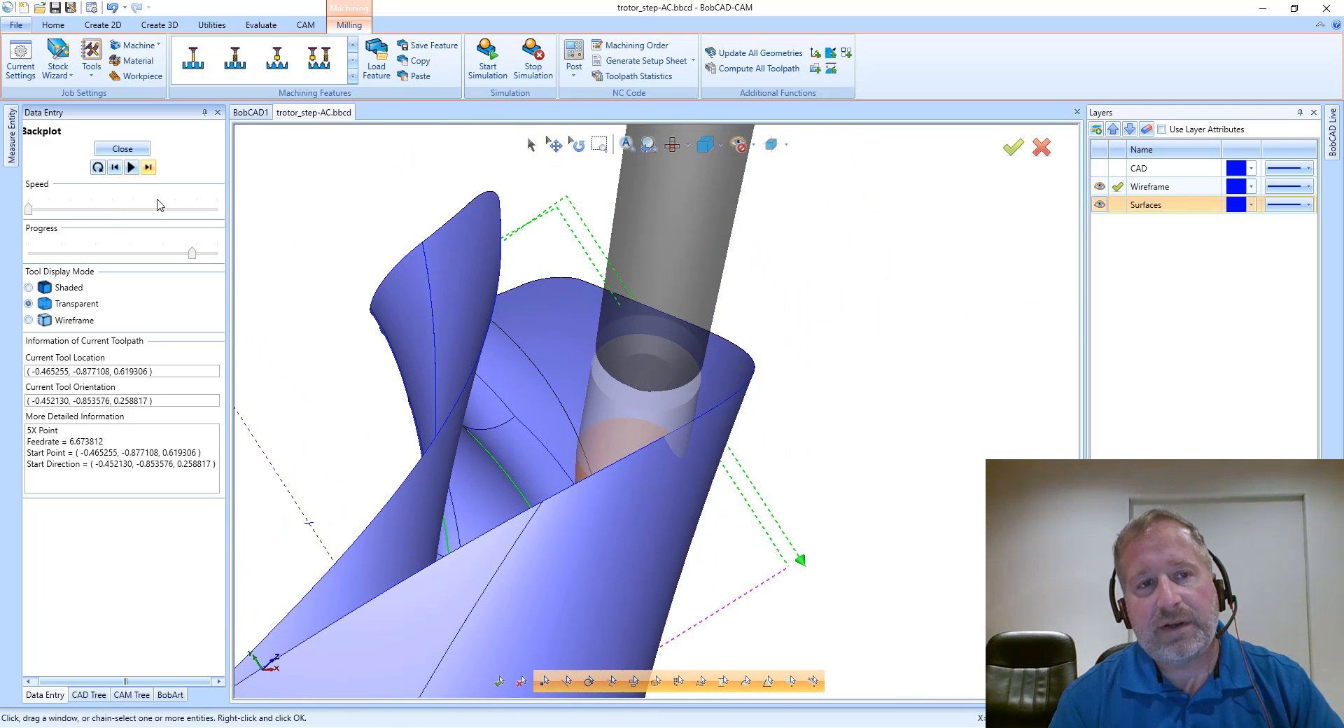
- Step the backplot up the second cut toward the channel's upper end, checking the tapered tool's clearance from the neighbouring blade
click(148, 168)
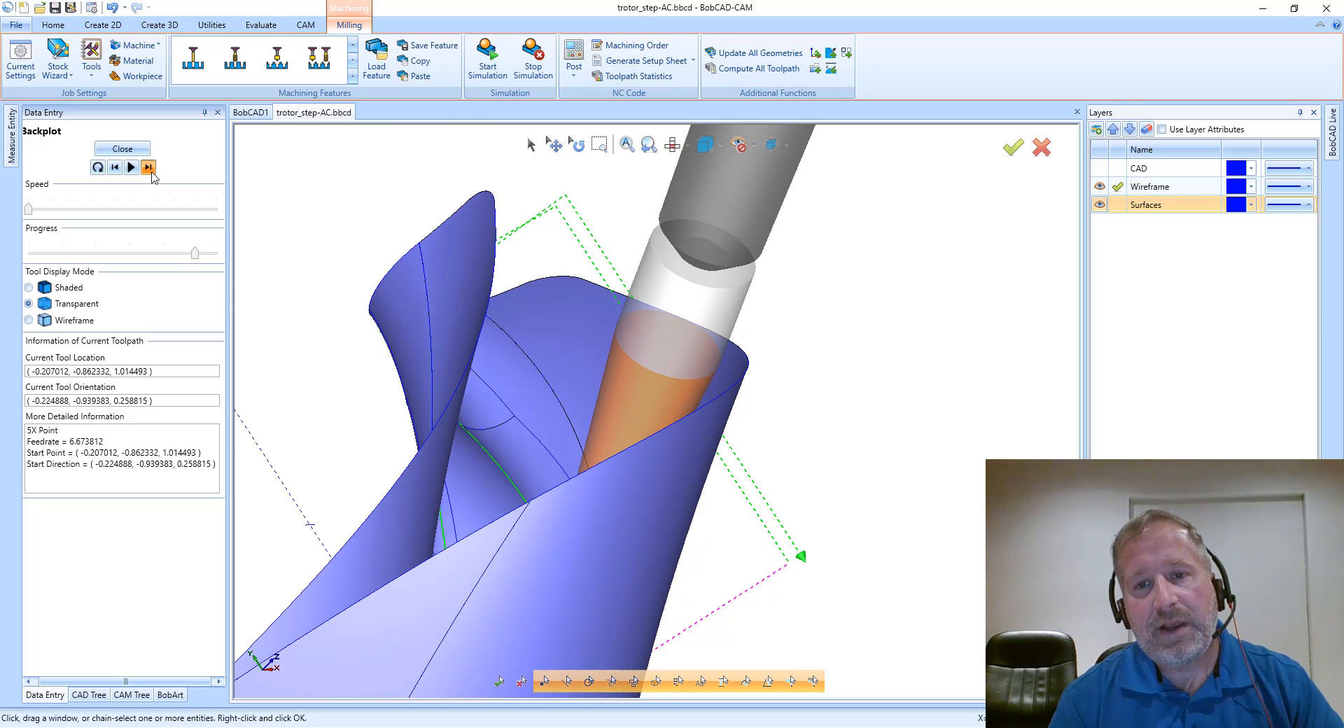
click(152, 172)
click(152, 172)
click(152, 172)
click(152, 172)
click(151, 172)
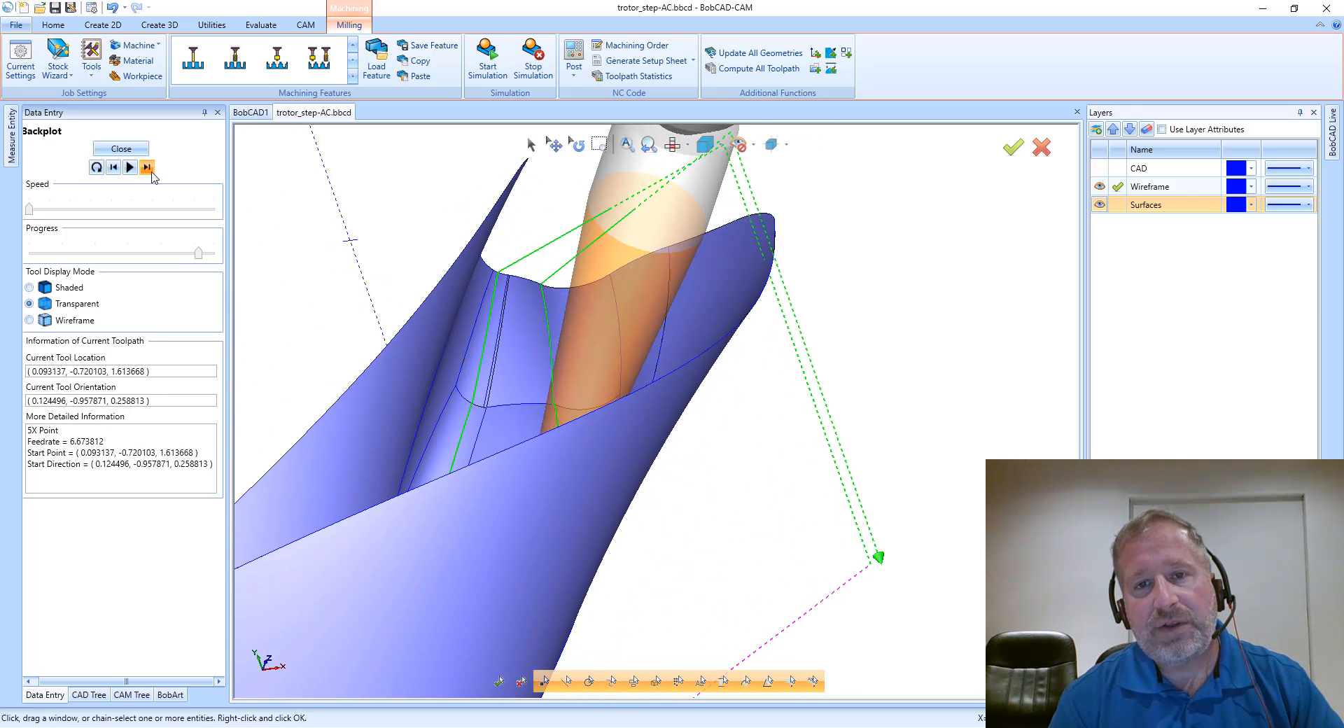
click(147, 168)
click(147, 167)
click(147, 168)
click(147, 167)
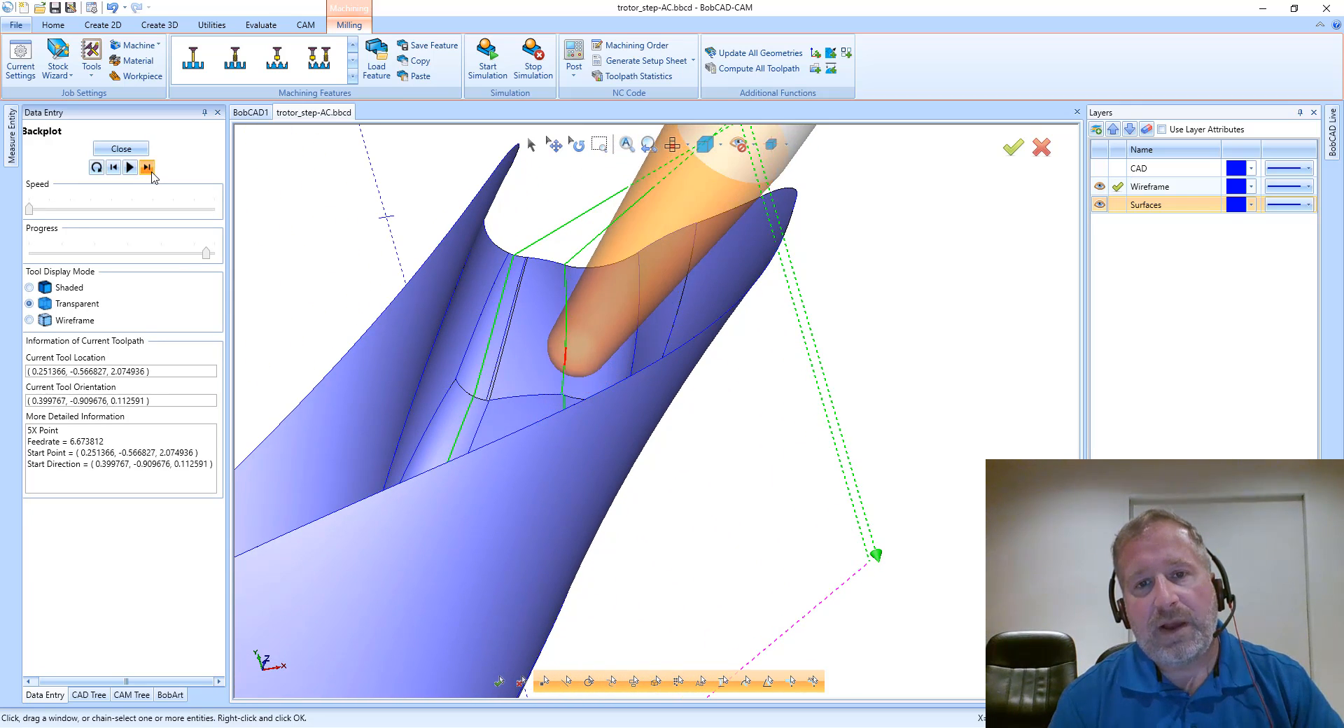
- Advance the backplot through the end of the second cut into the retract move and close the backplot
click(152, 172)
click(152, 172)
click(152, 172)
click(152, 172)
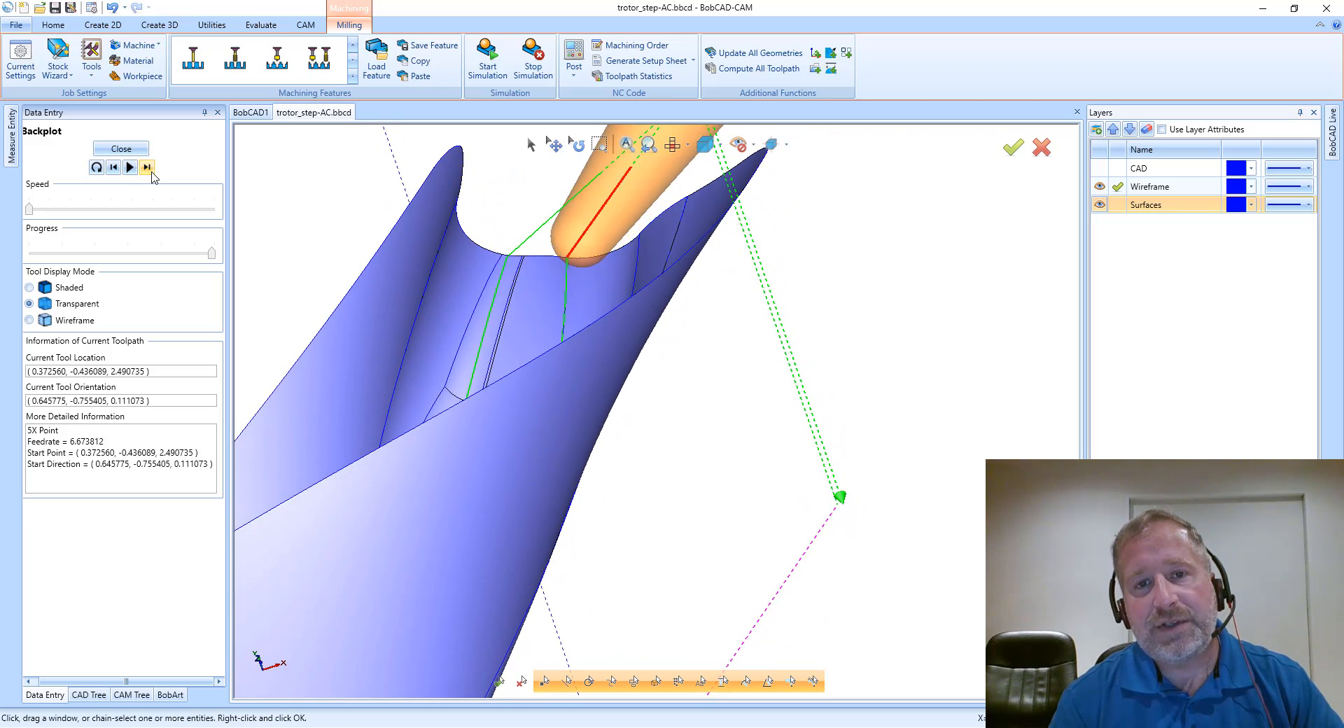
click(152, 172)
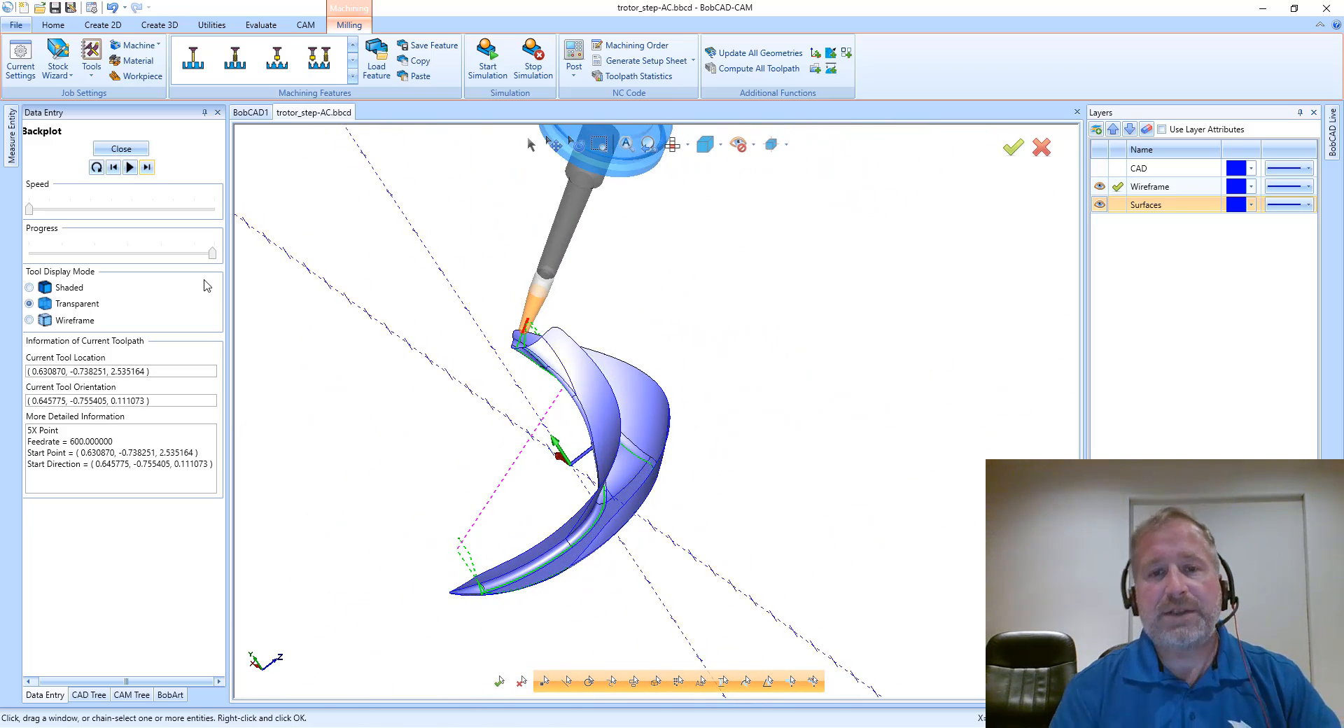
click(121, 148)
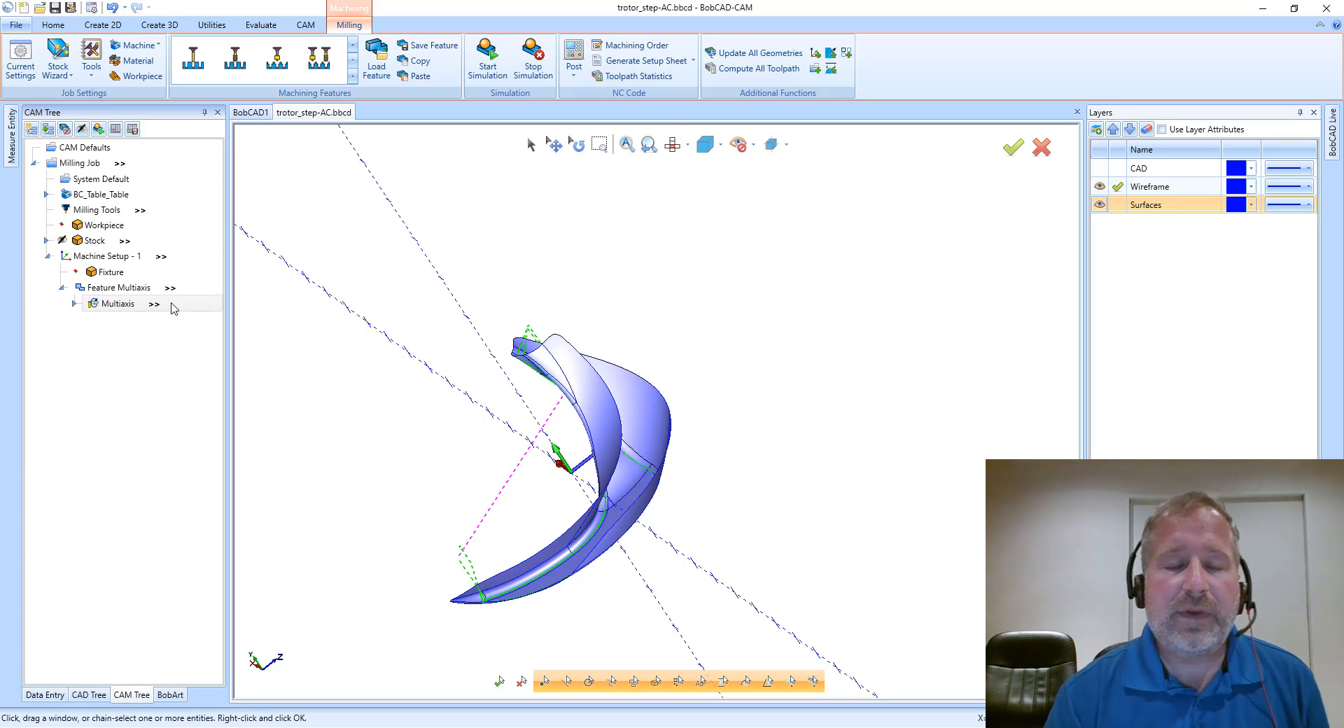
right_click(127, 307)
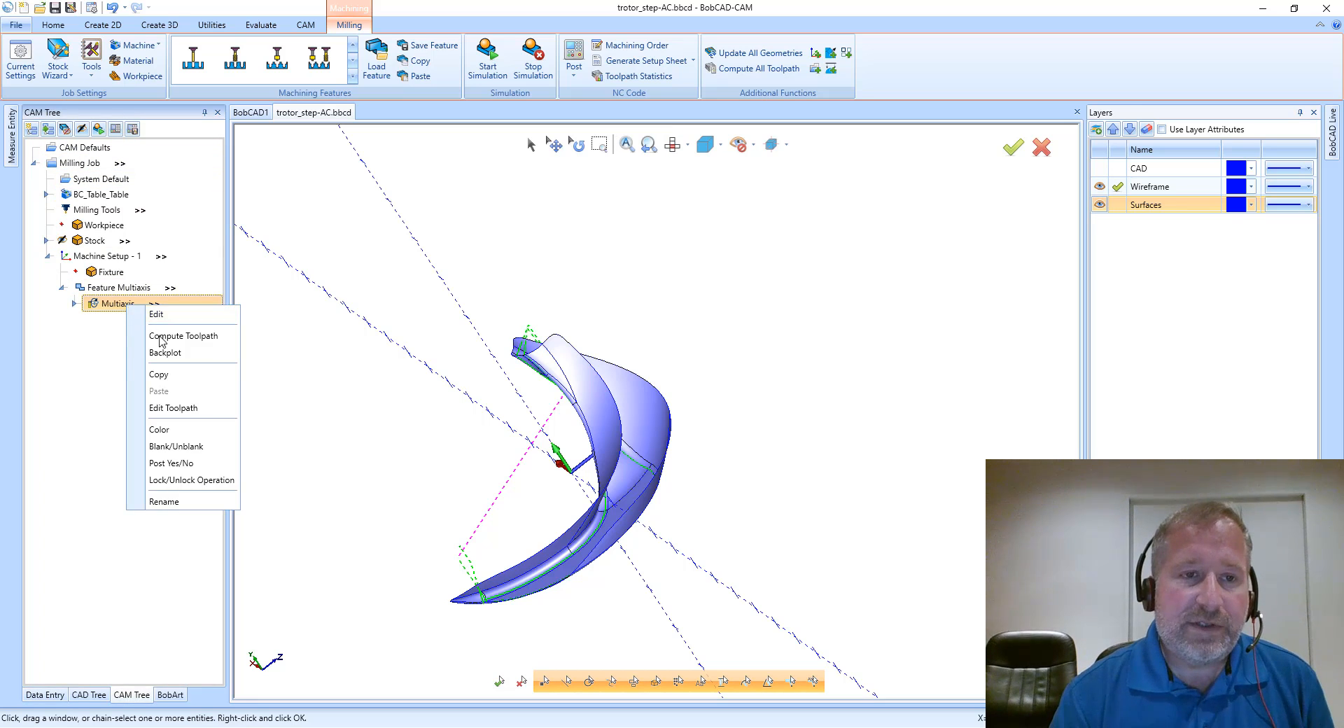
click(166, 353)
click(121, 148)
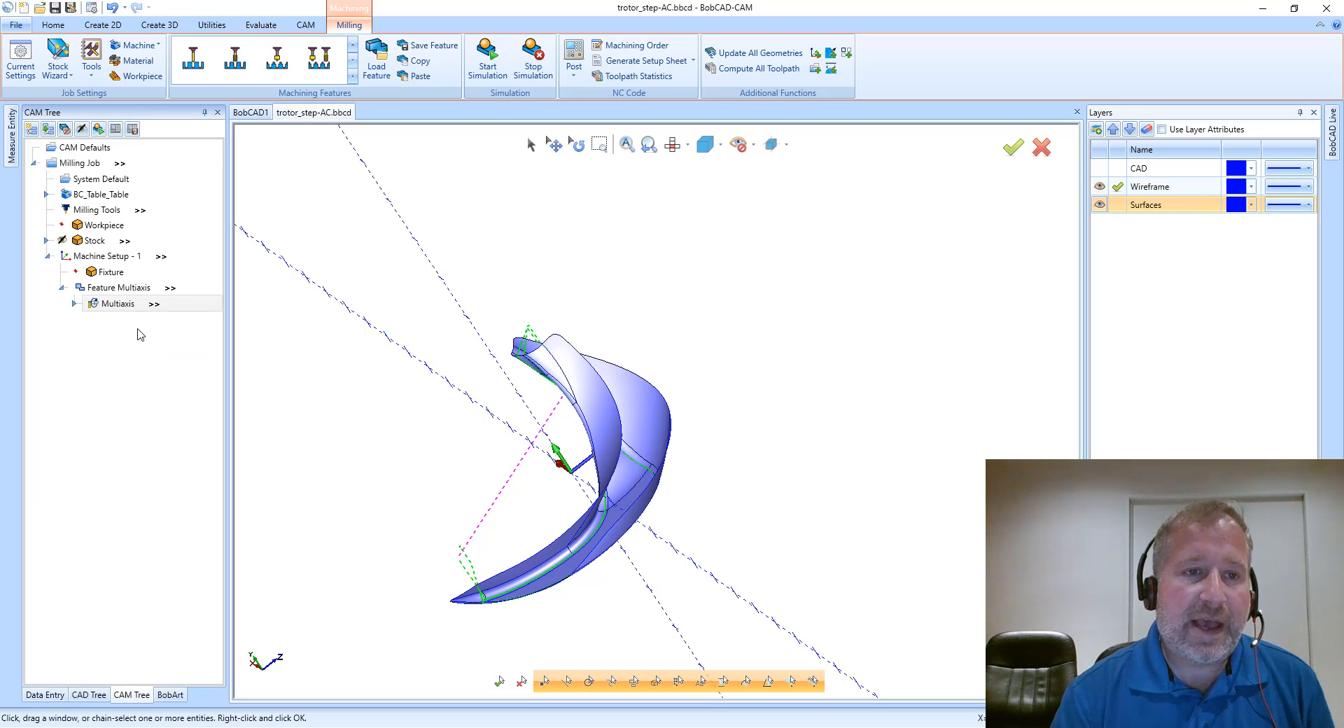
- Edit the multiaxis feature to enable gouge check 1 for flute and shaft with the Tilt tool strategy
right_click(119, 288)
click(408, 310)
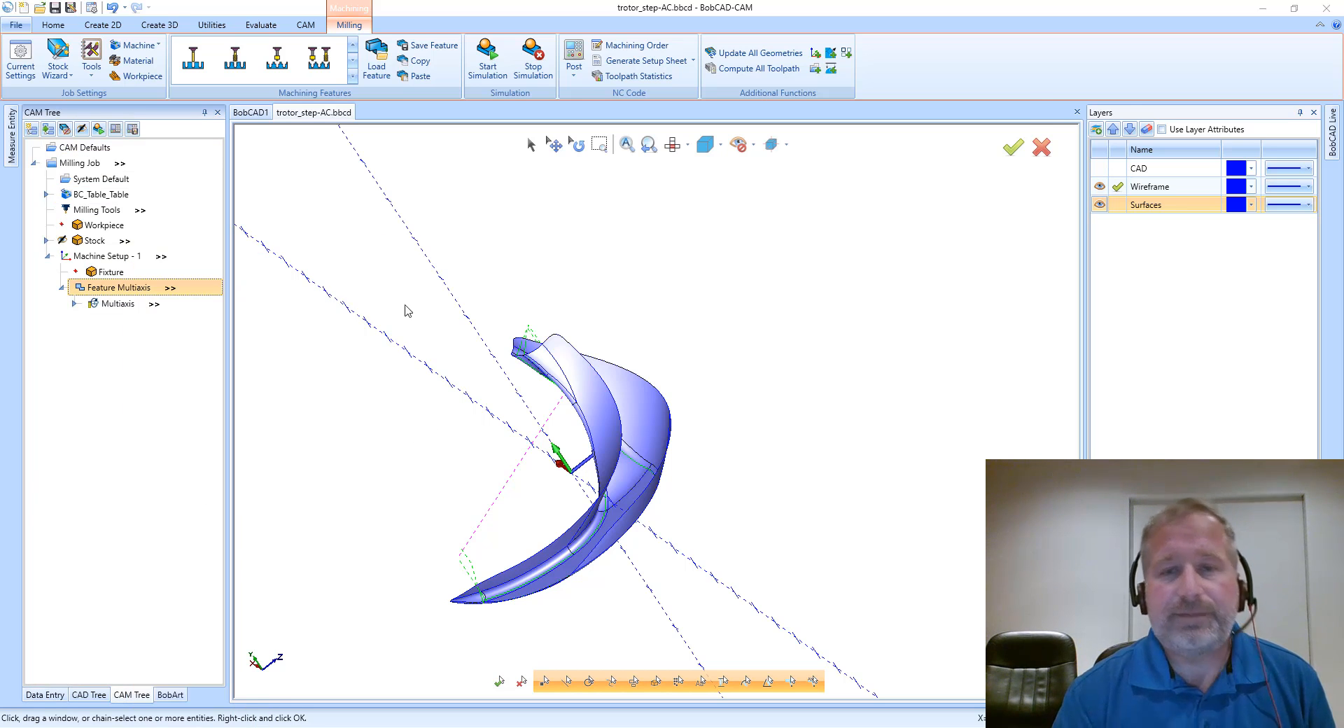
click(393, 196)
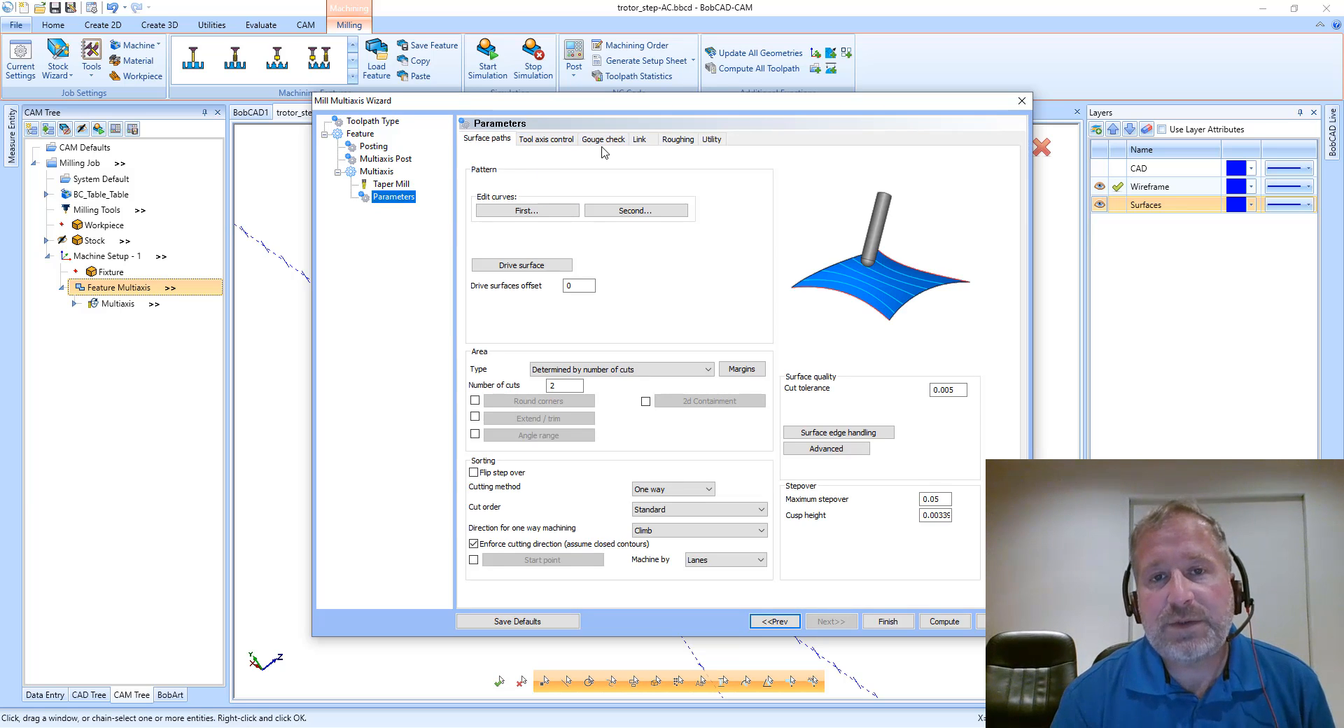
click(604, 140)
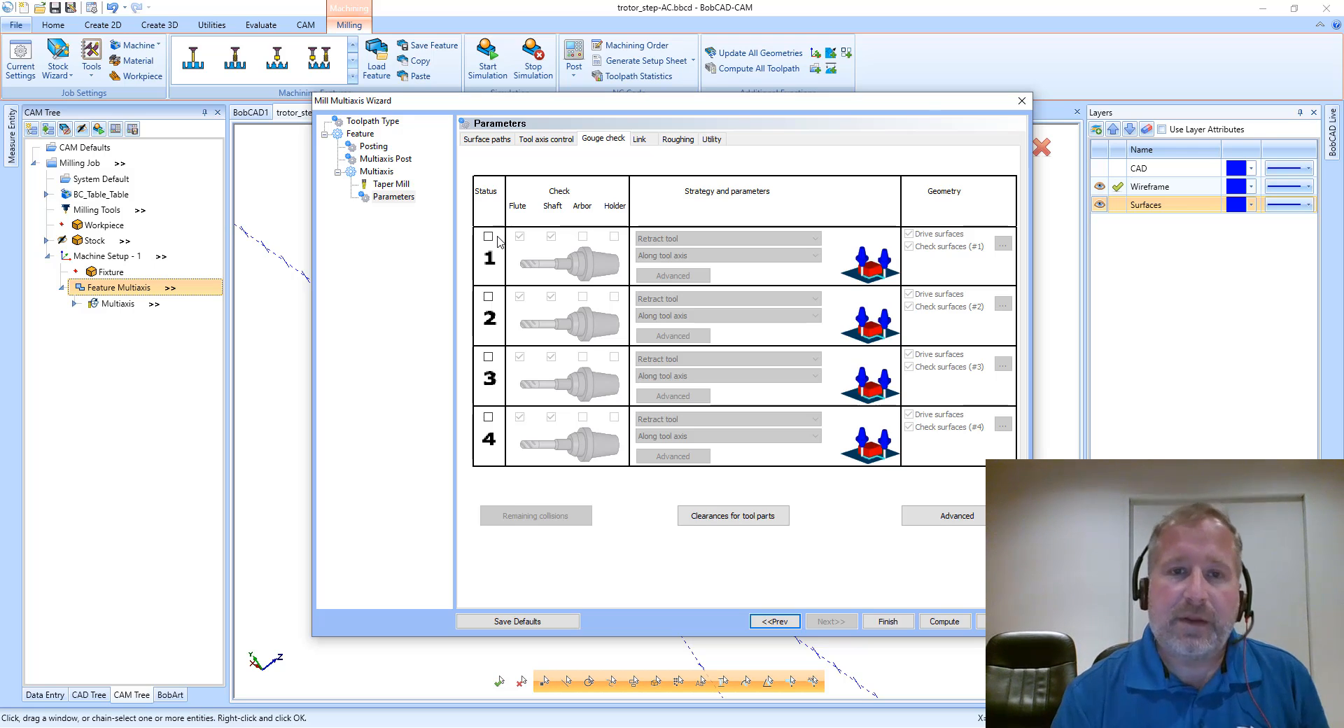
click(488, 237)
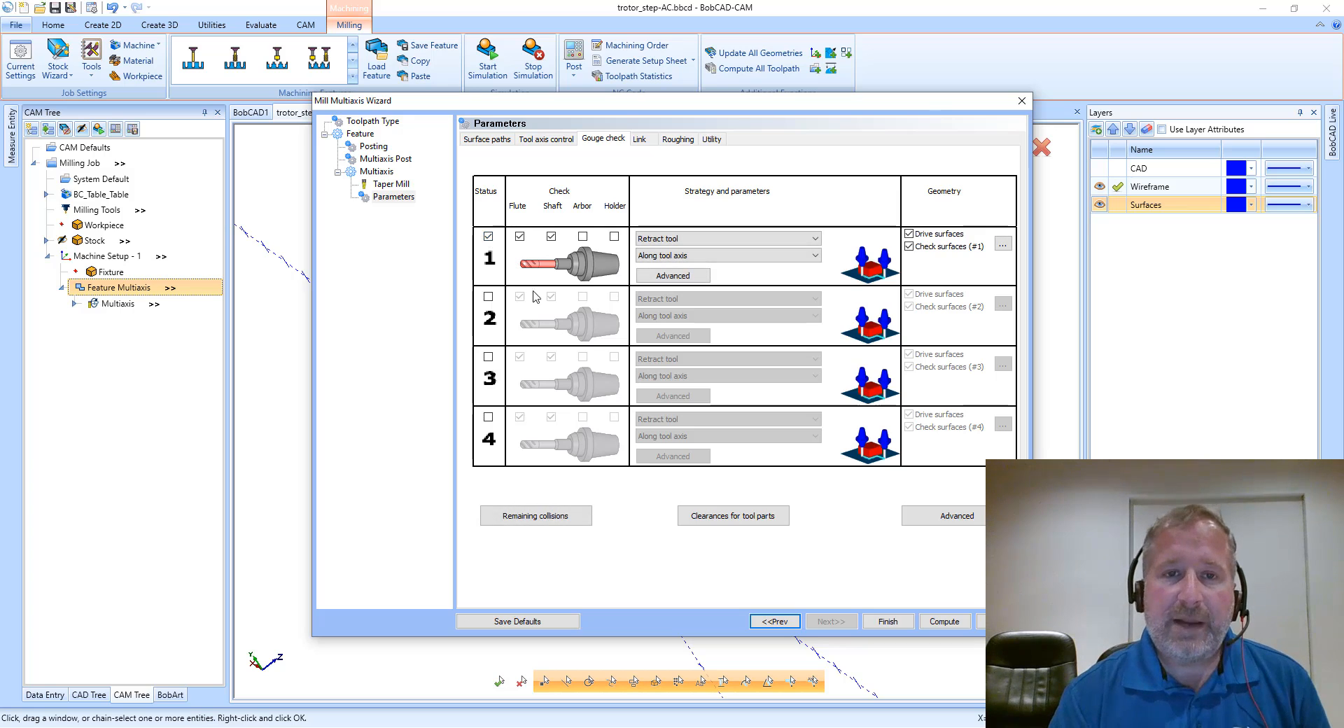
click(678, 239)
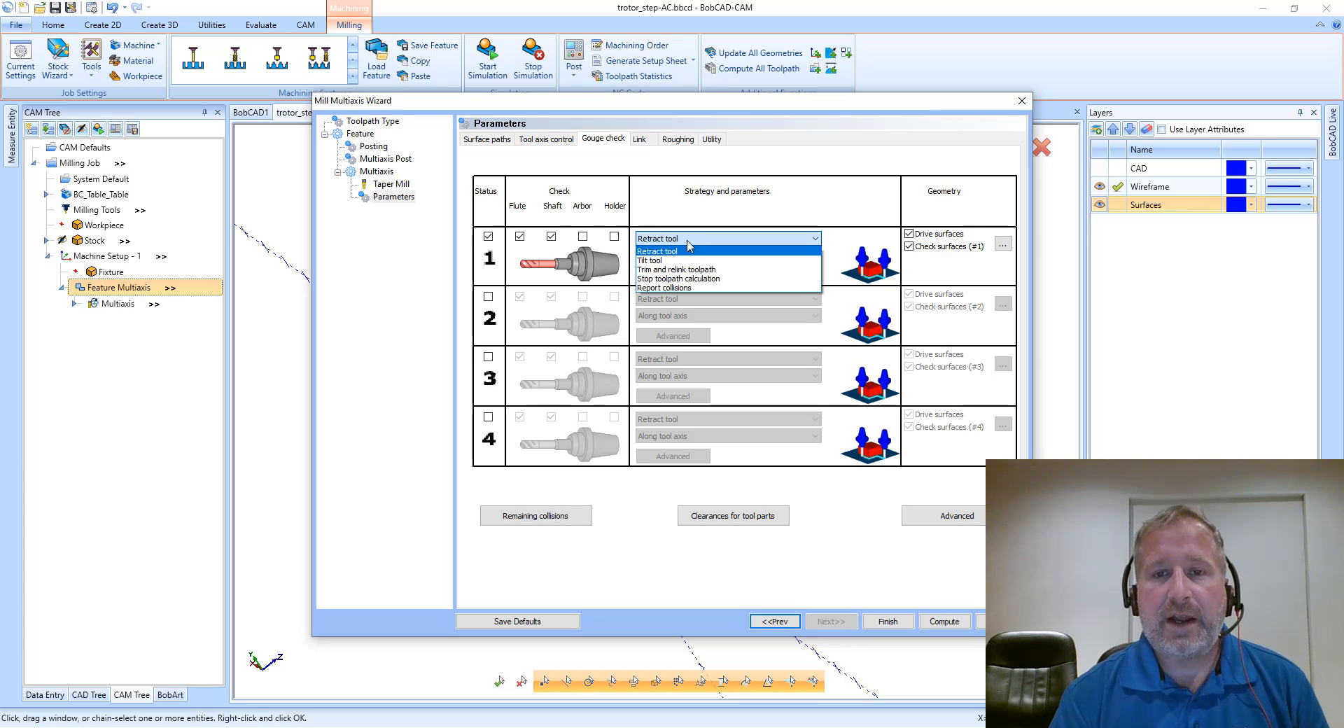
click(688, 261)
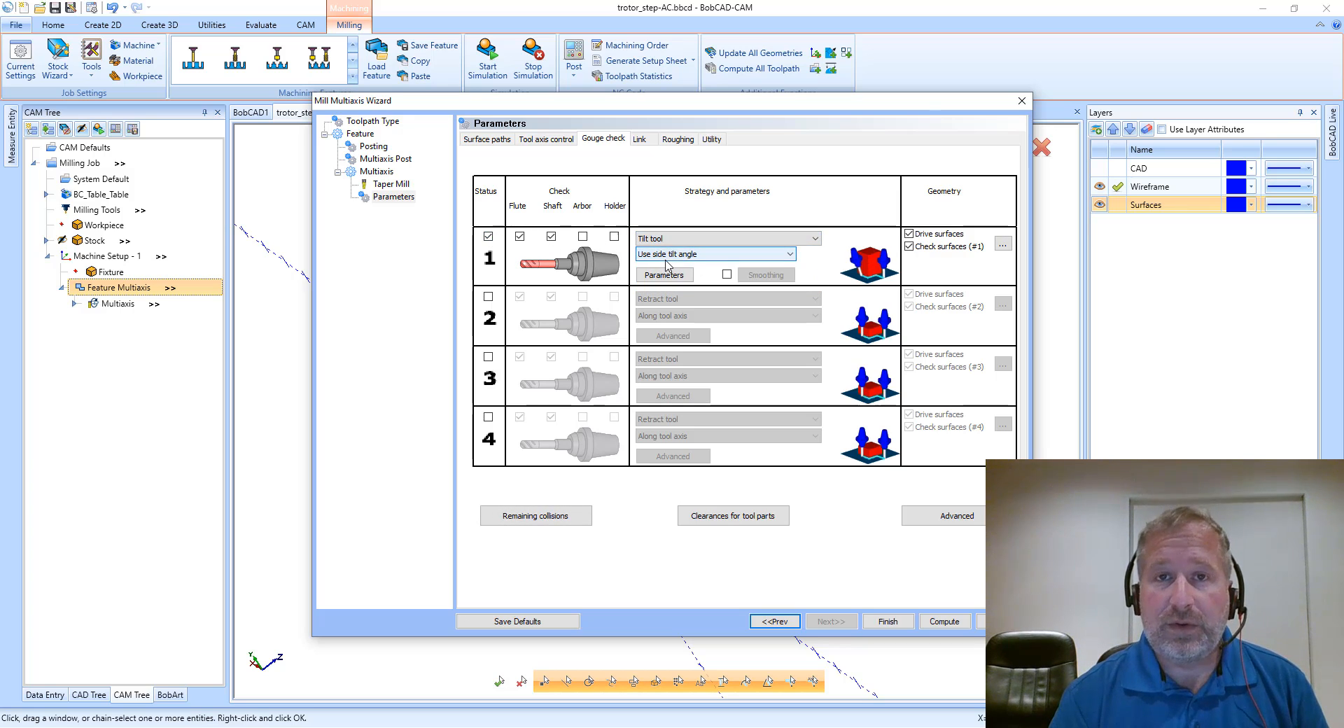
- Set gouge check 1's maximum tilt angle to 30, minimum tilt angle to -30 and clearance angle to 3
click(662, 275)
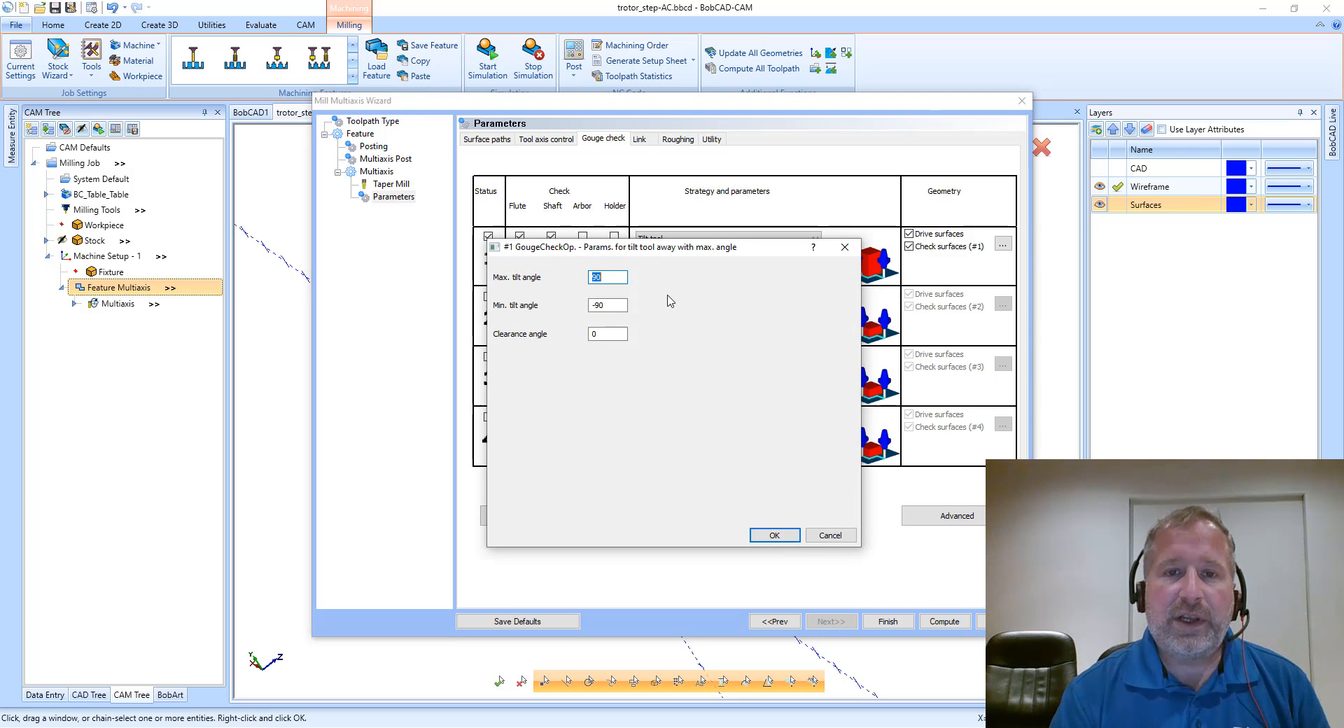
click(617, 276)
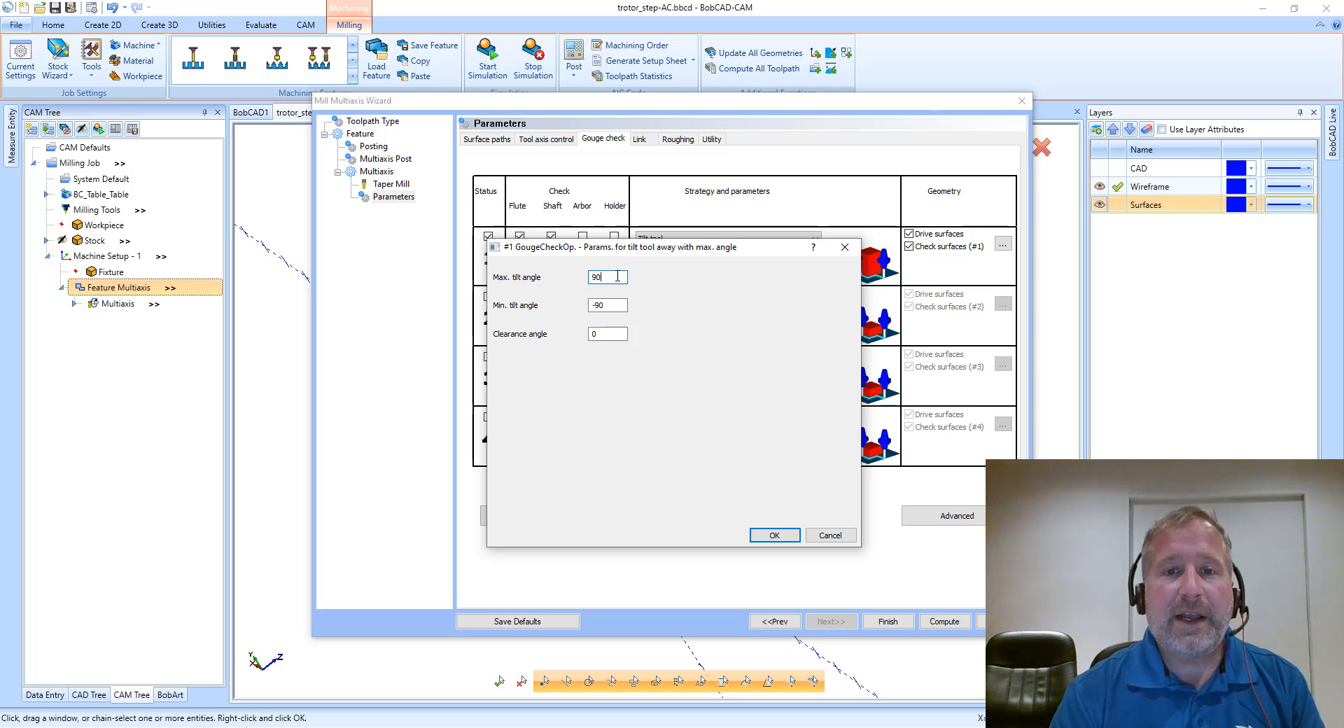
drag(621, 276, 570, 275)
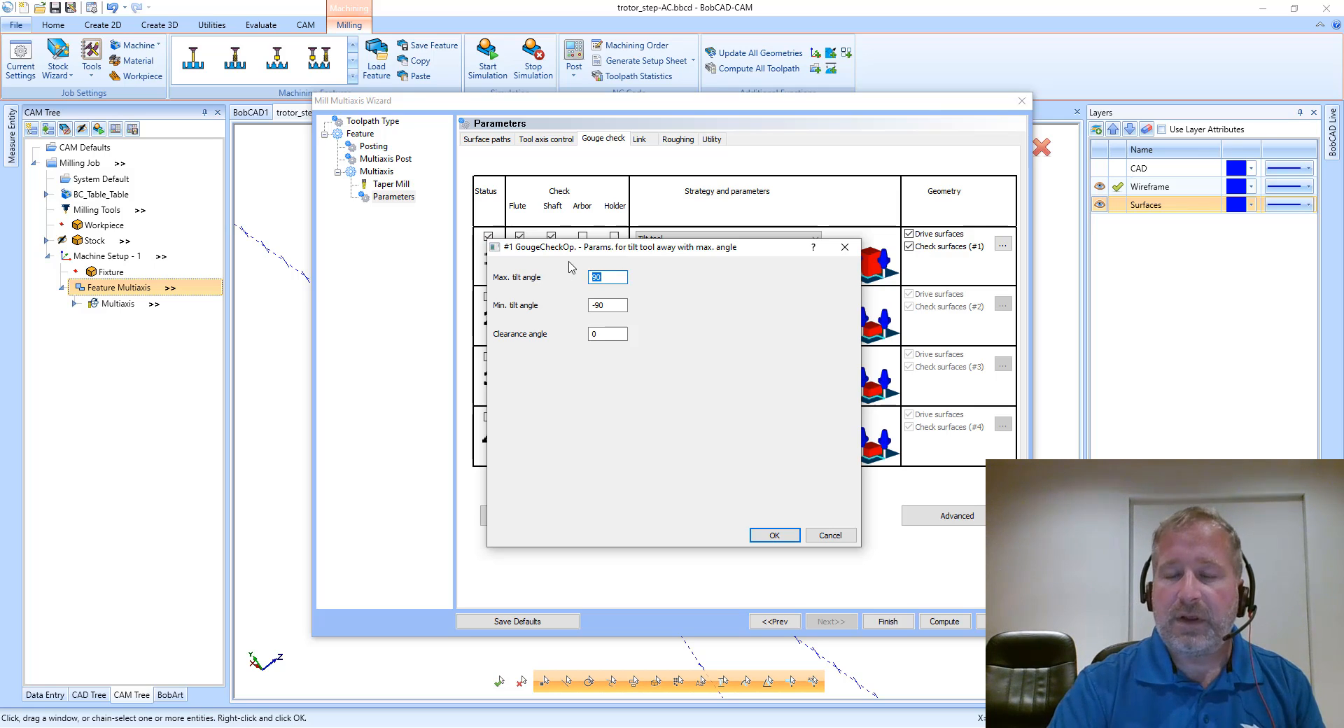
key(Tab)
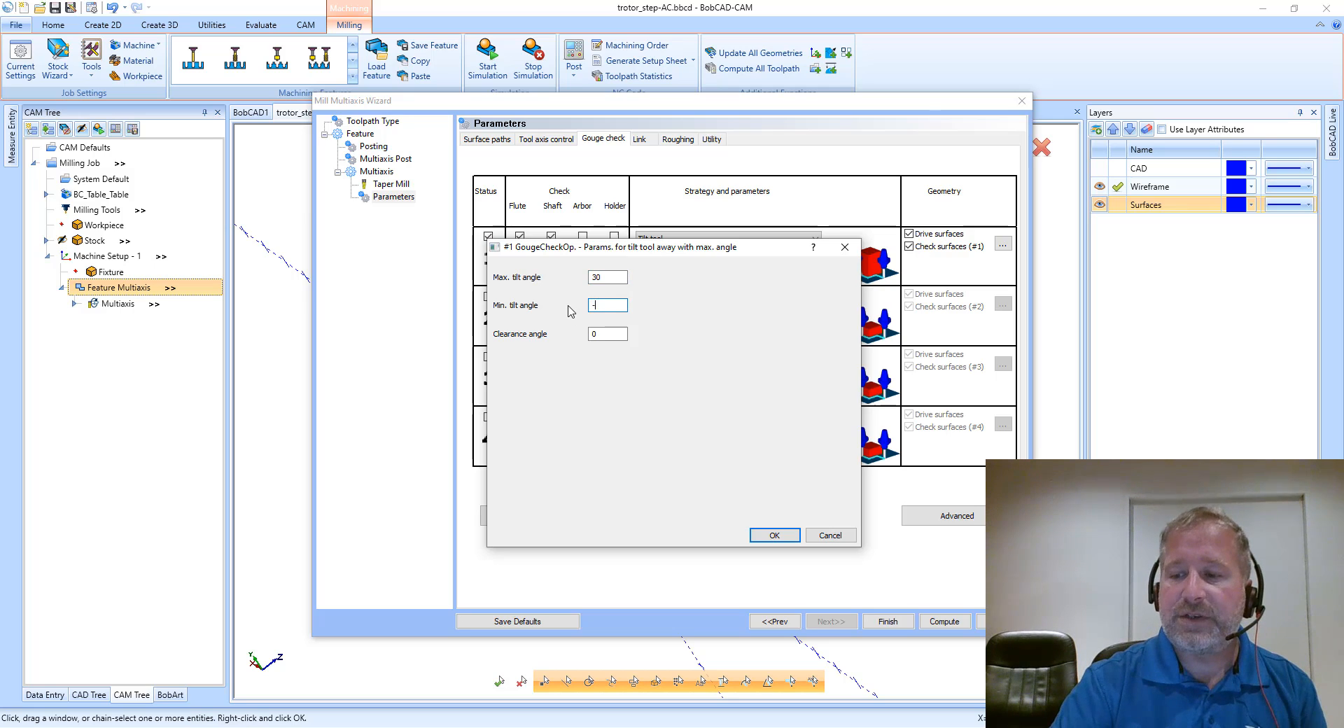
key(Tab)
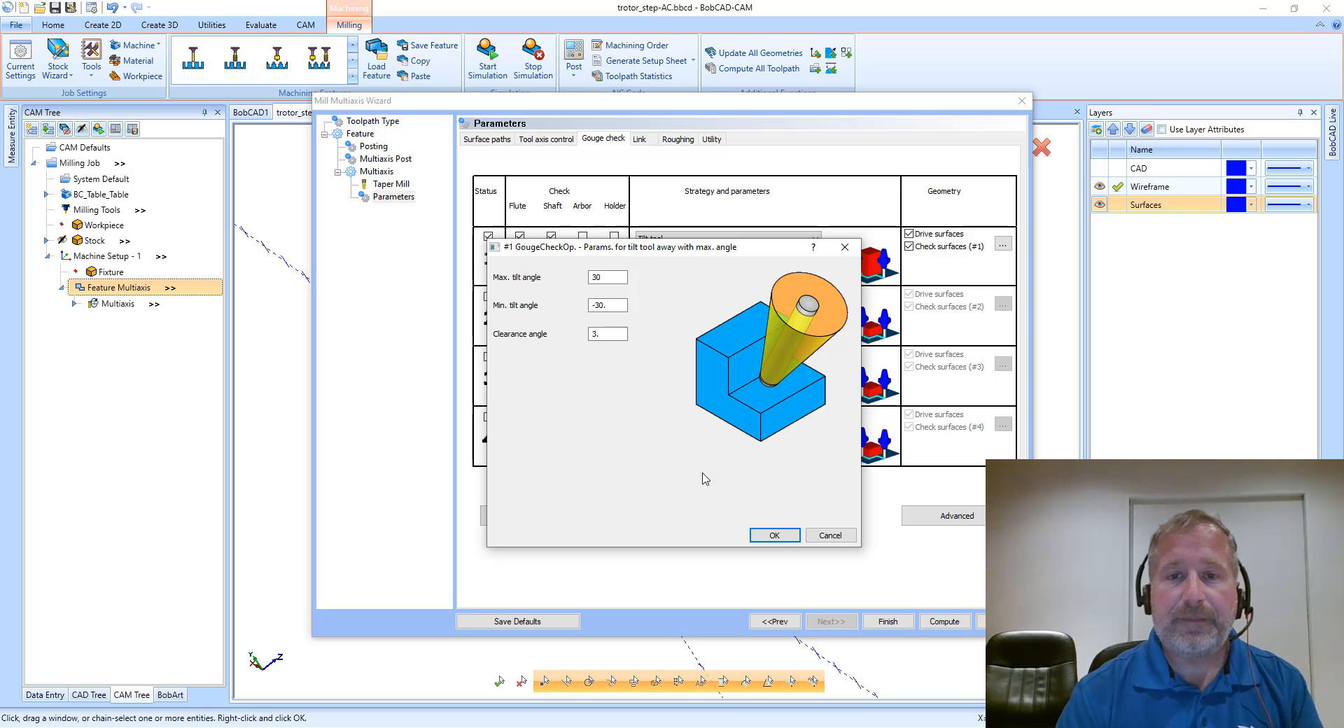
click(774, 536)
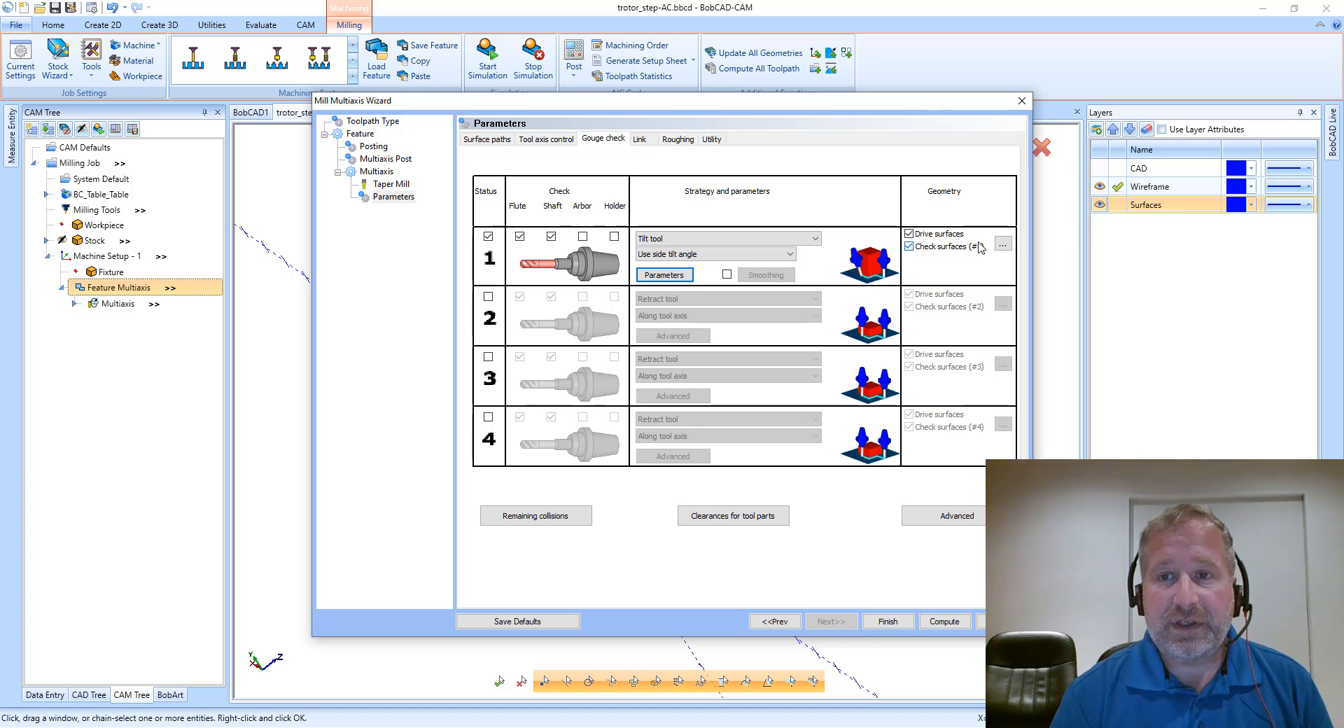
- Assign the blade faces on both sides of the channel as check surfaces for gouge check 1 and compute the toolpath
click(1001, 246)
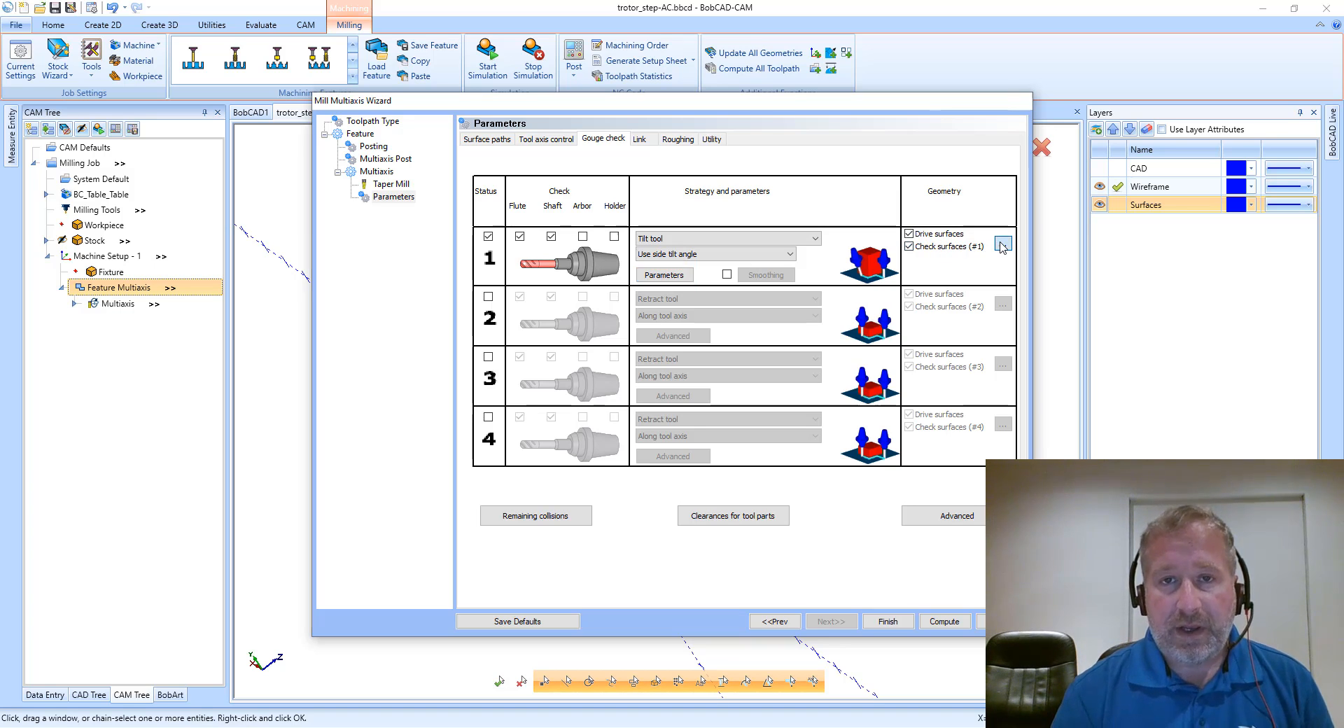
click(612, 300)
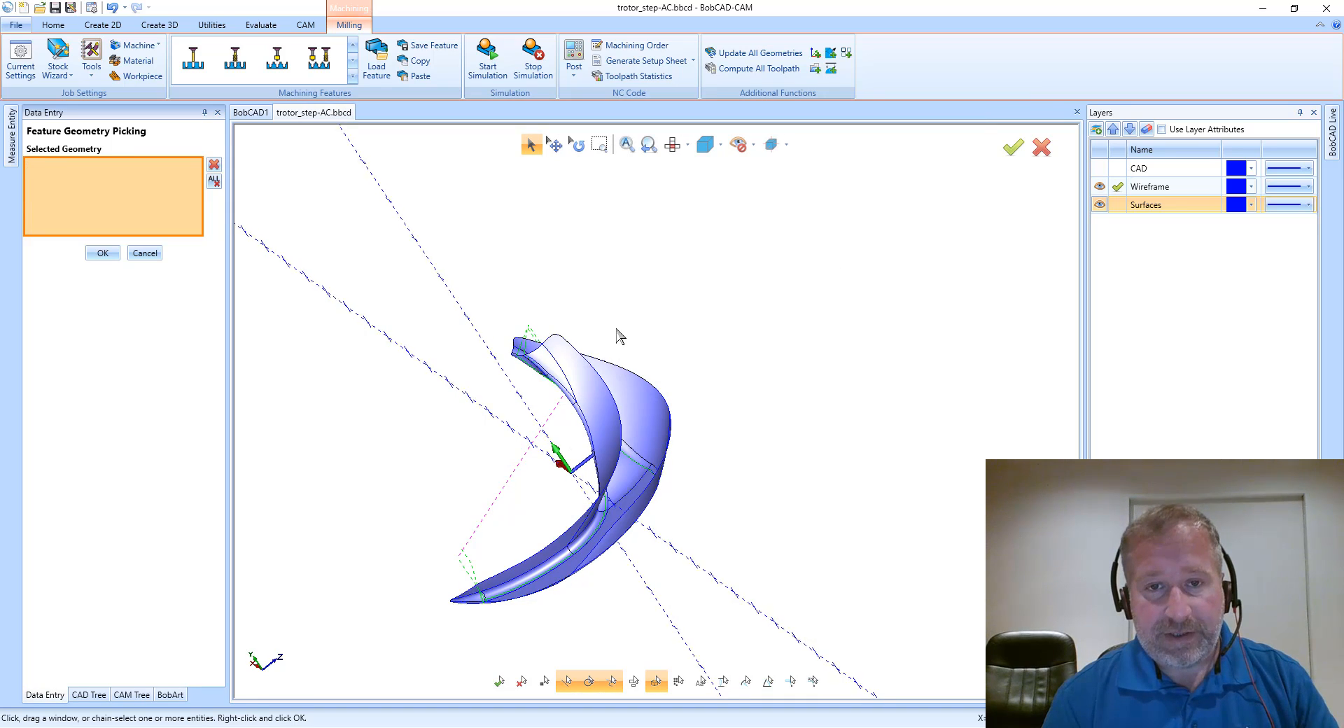
scroll(600, 376, up, 3)
click(559, 386)
click(588, 385)
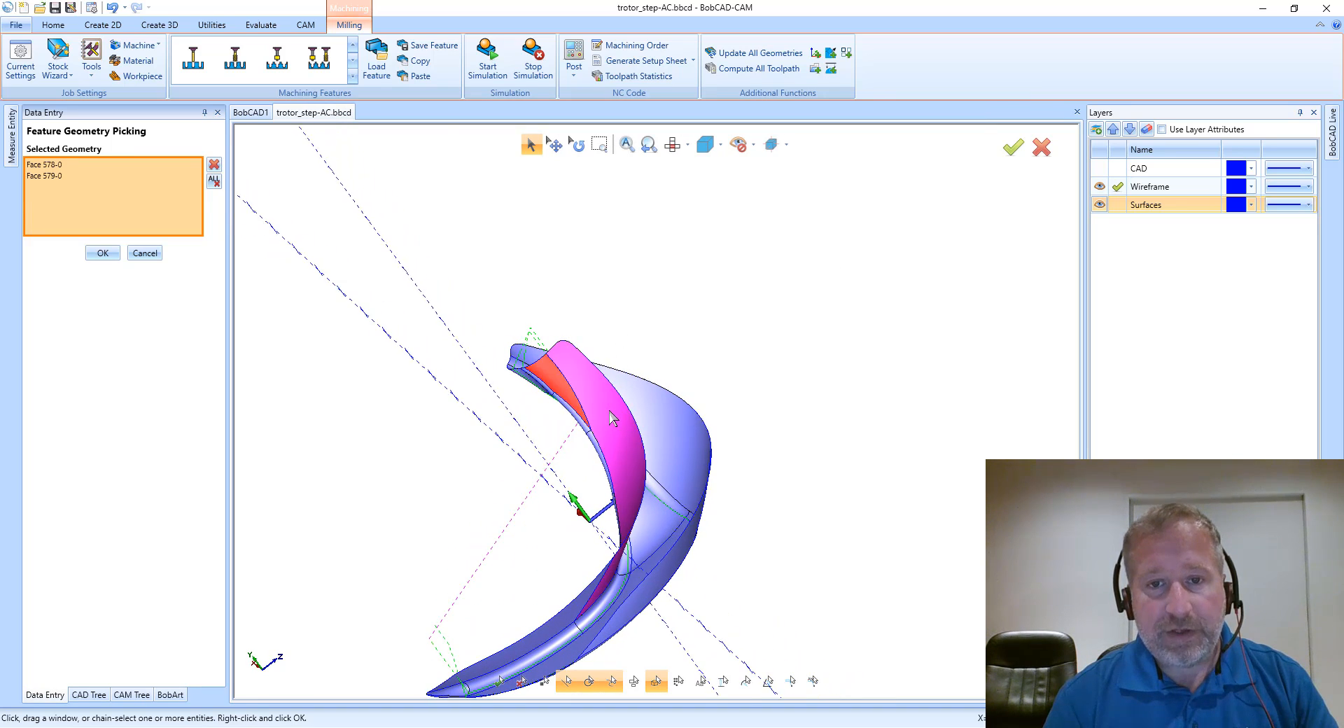
middle_drag(588, 384, 430, 277)
click(644, 404)
click(609, 409)
click(705, 523)
click(648, 638)
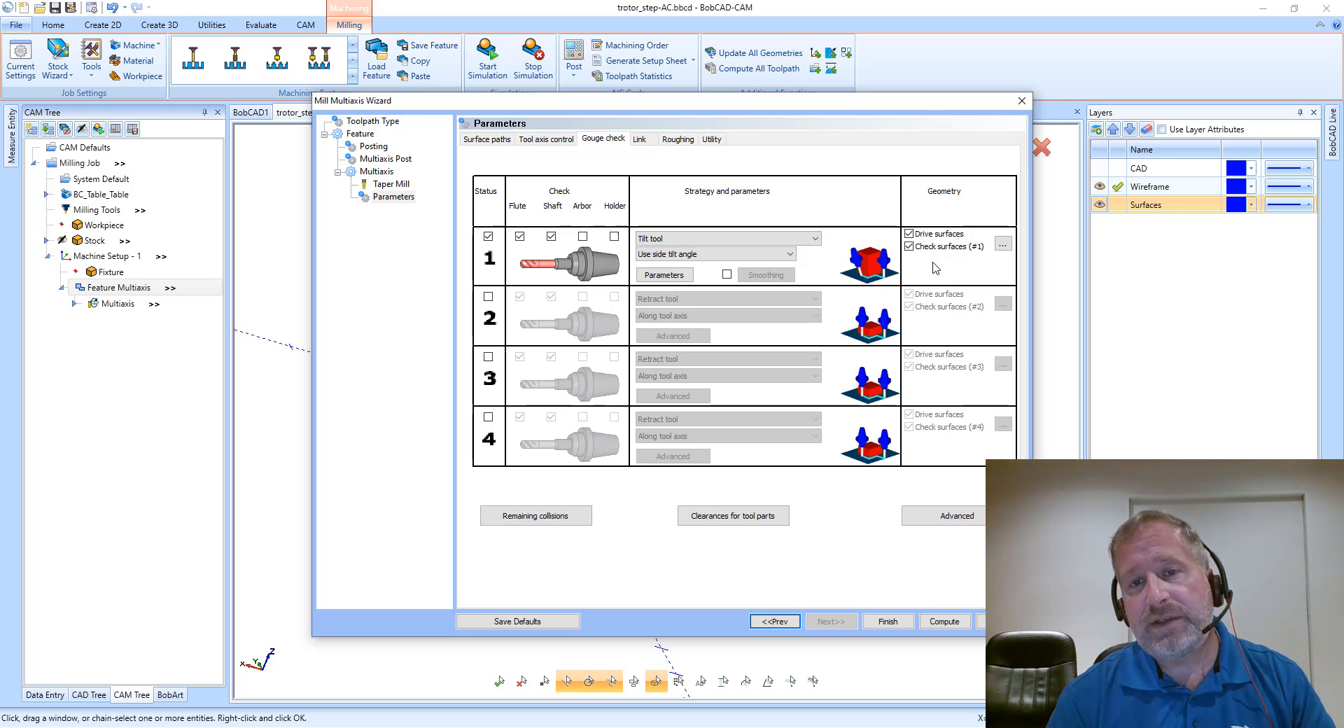
click(944, 621)
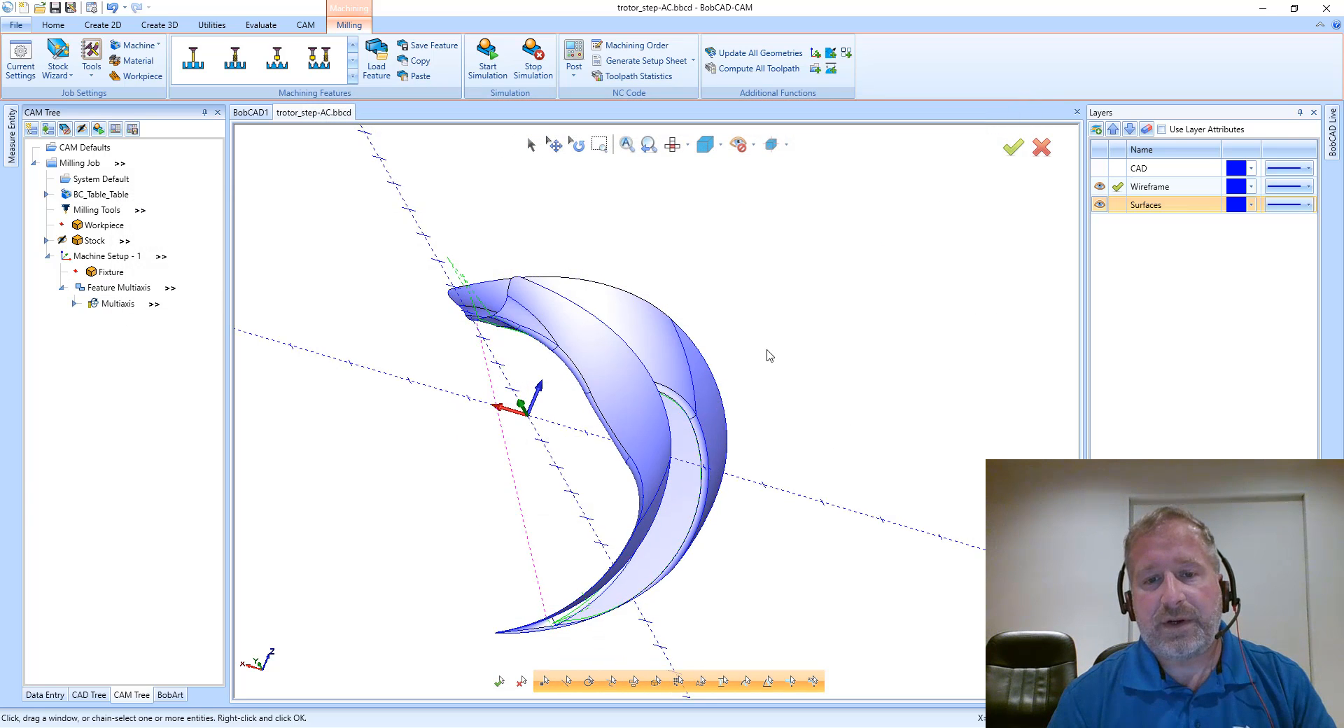
- Backplot the recomputed multiaxis operation through the approach and the start of the first cut, checking how the tool tilts
click(111, 303)
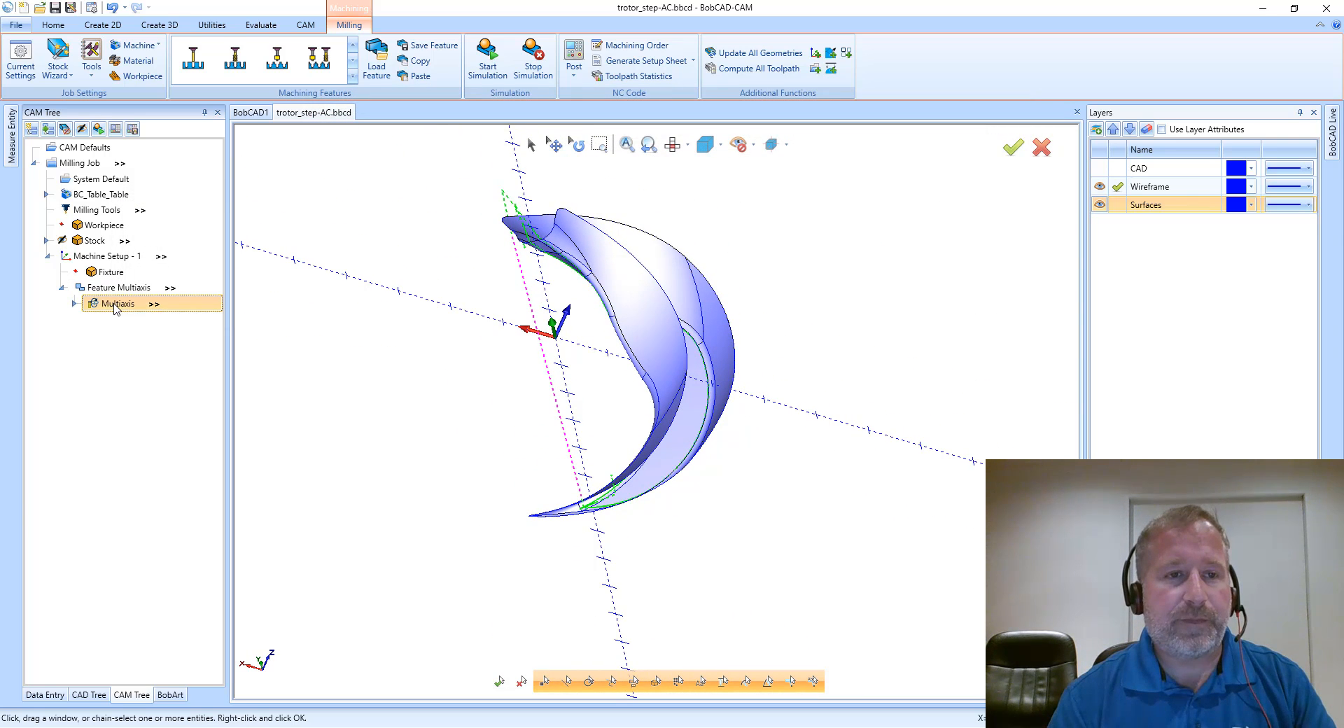
right_click(114, 303)
click(167, 352)
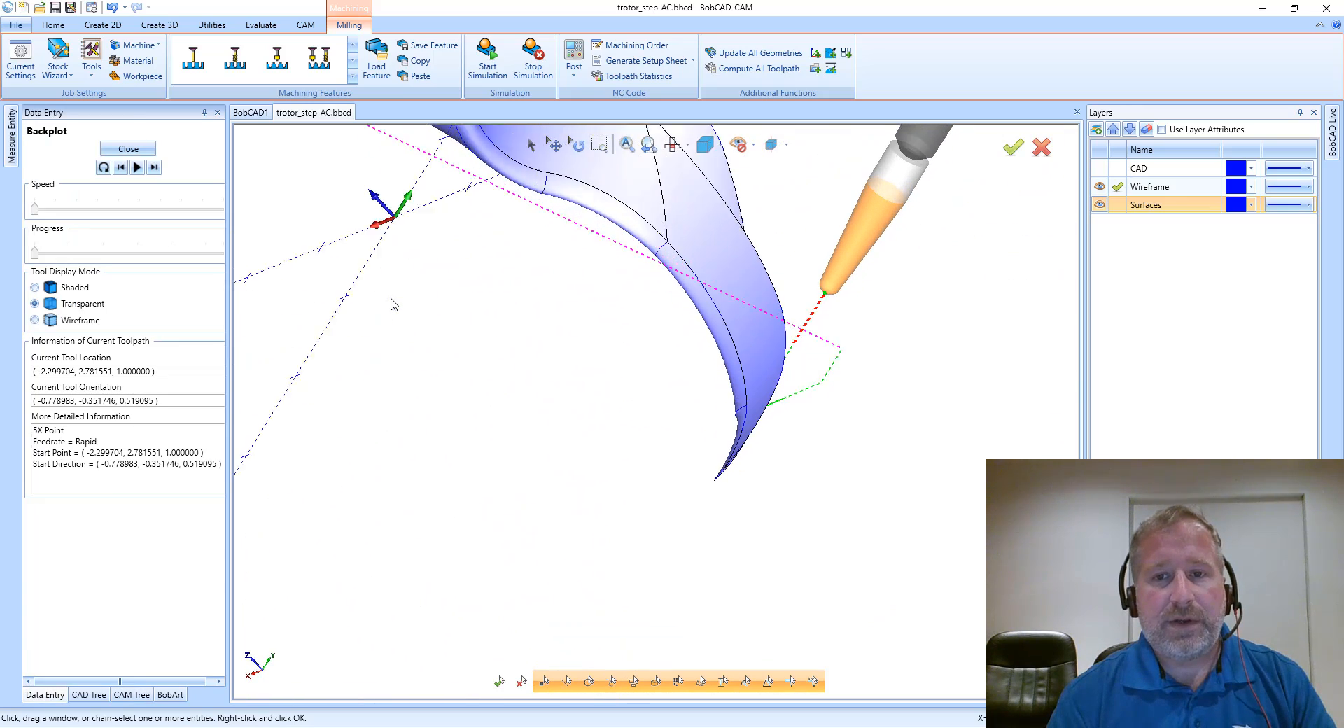
click(155, 167)
click(154, 168)
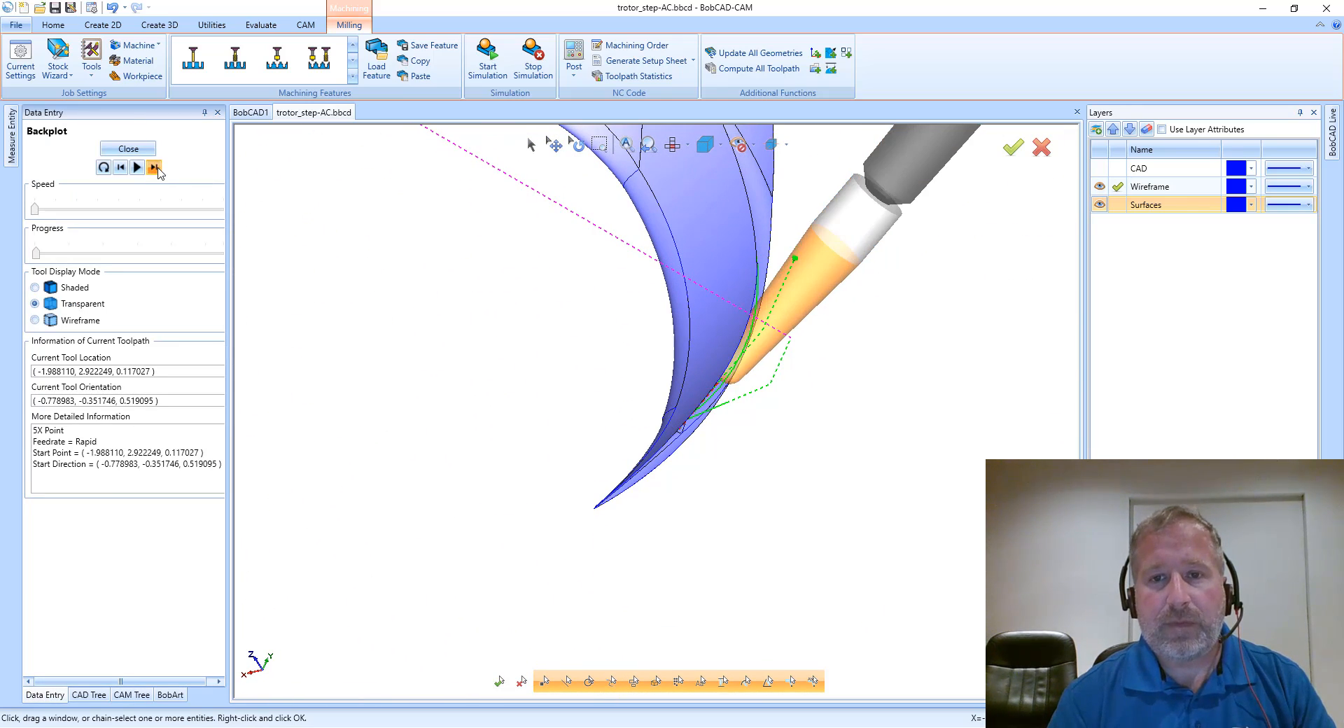
click(155, 167)
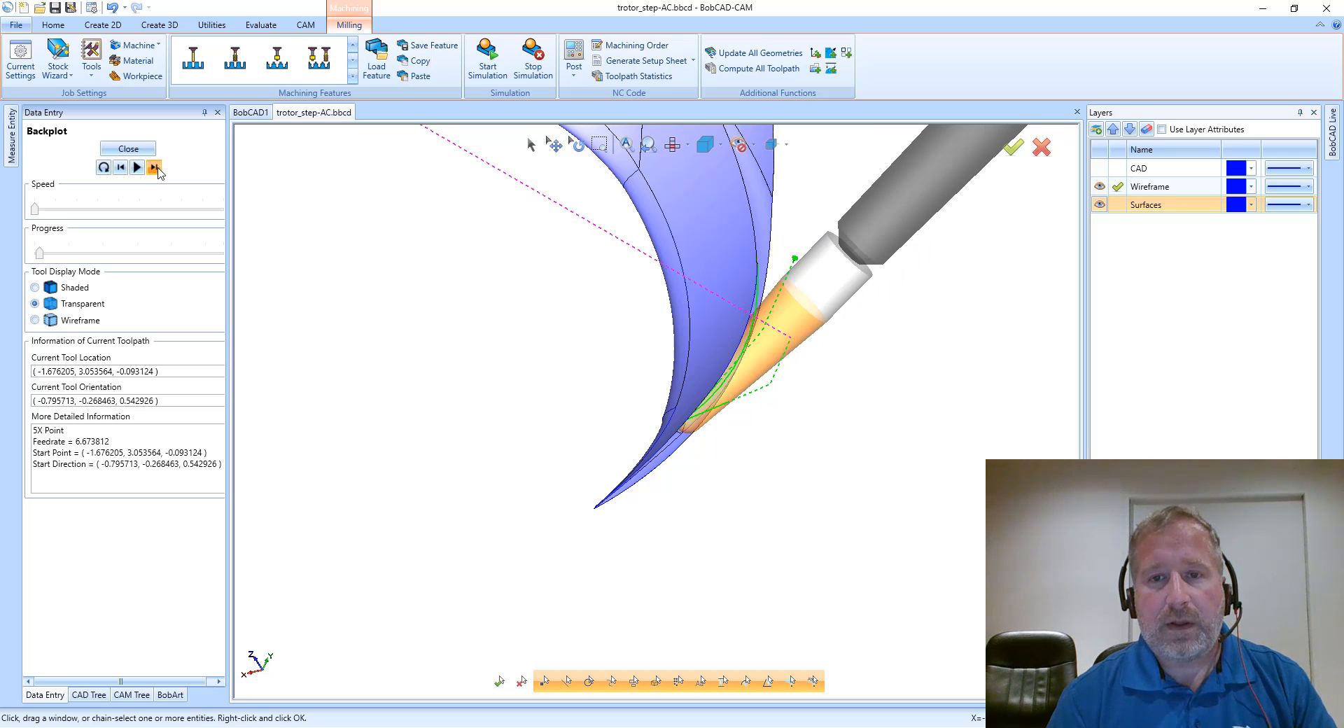
click(154, 167)
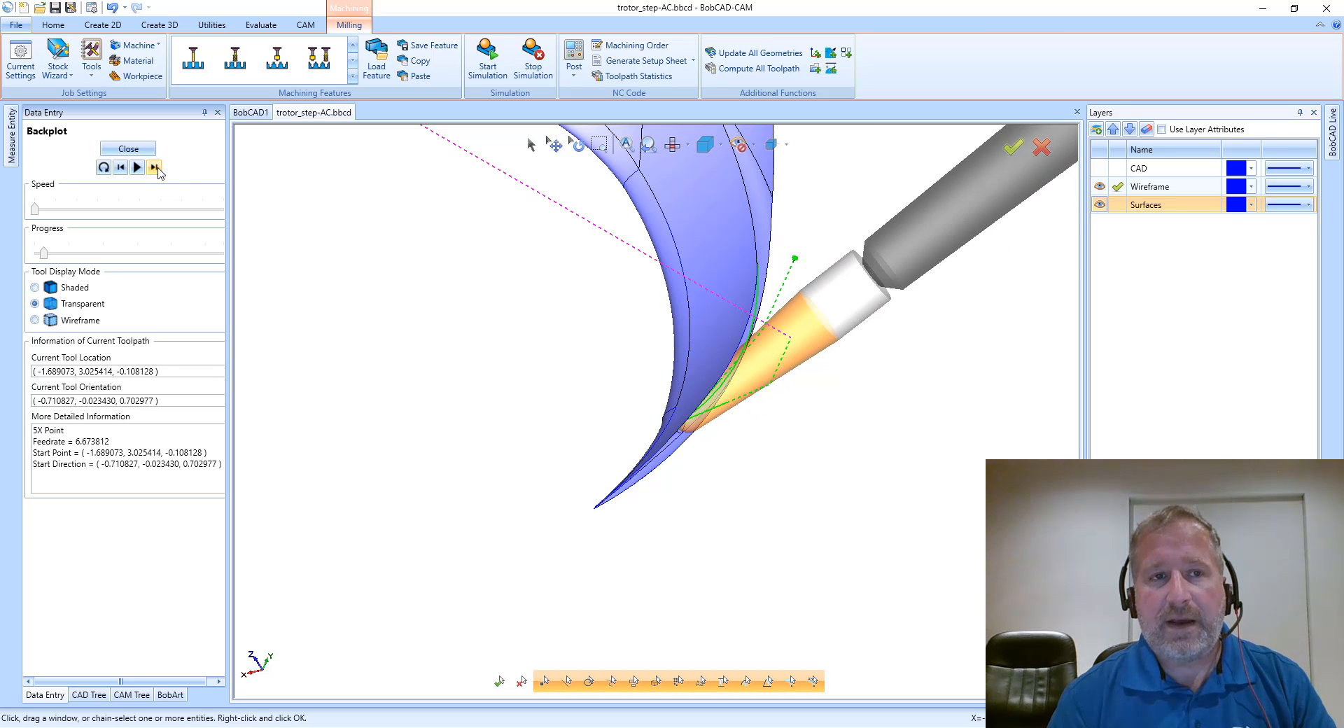
click(155, 168)
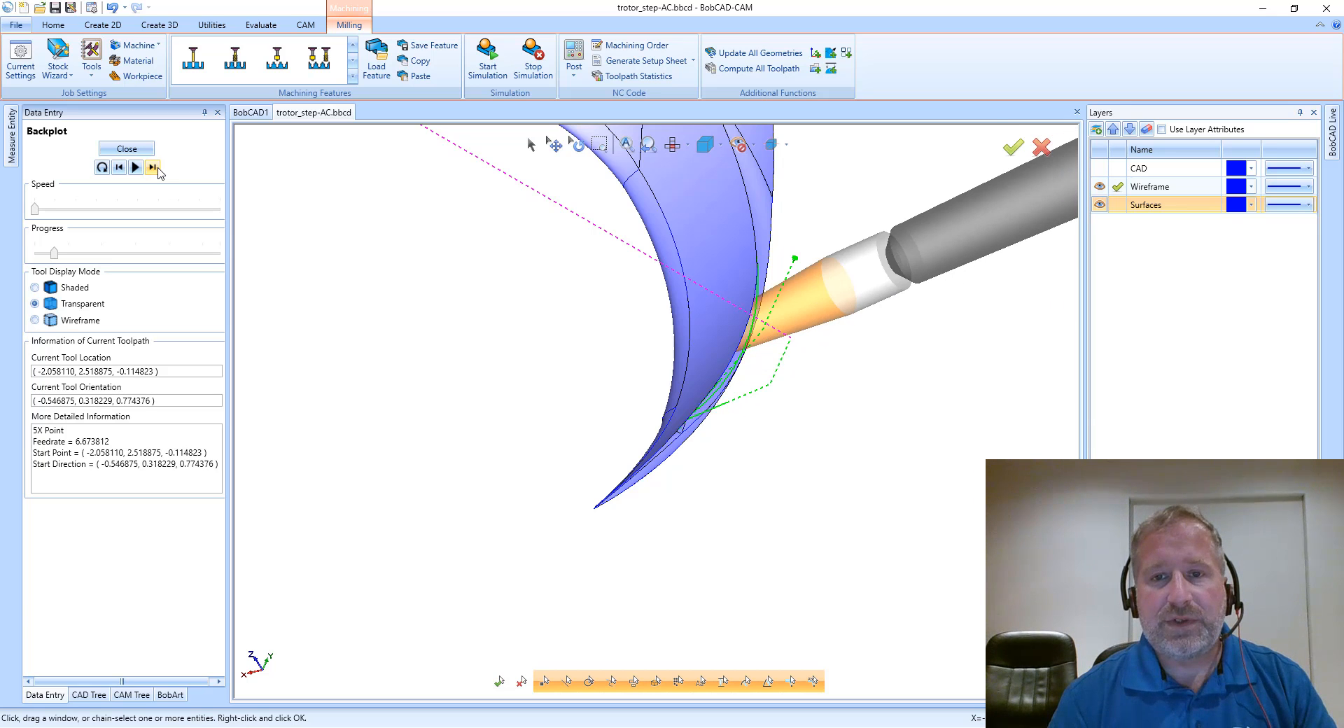
- Advance the backplot along the first cut to the channel bend, checking the tool and holder against both blades
click(155, 167)
click(154, 167)
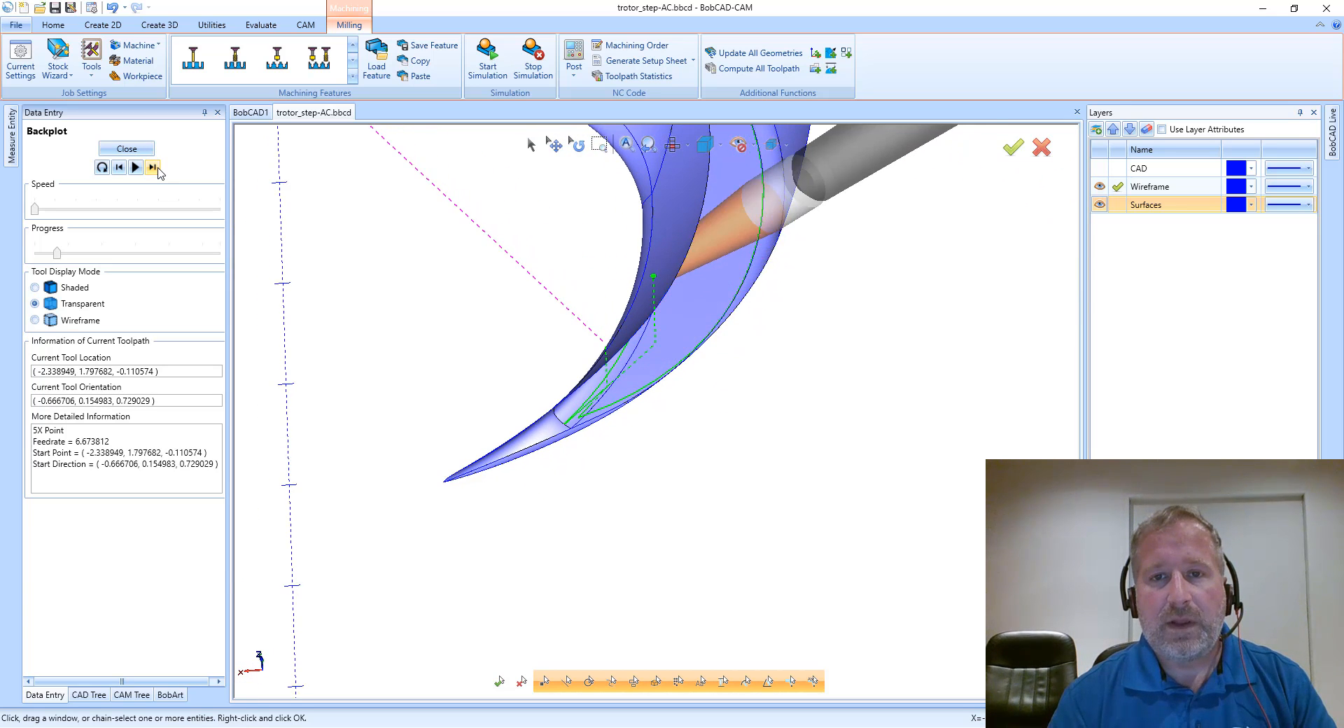
click(154, 167)
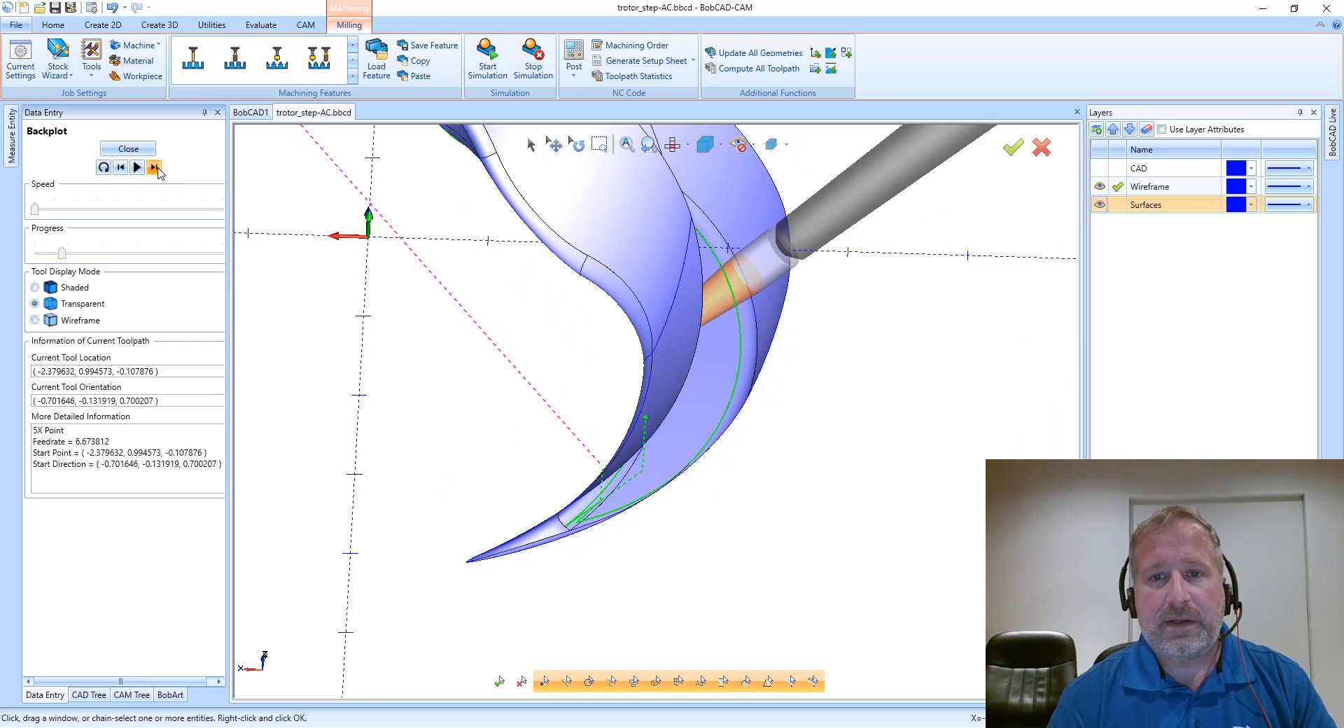
click(155, 167)
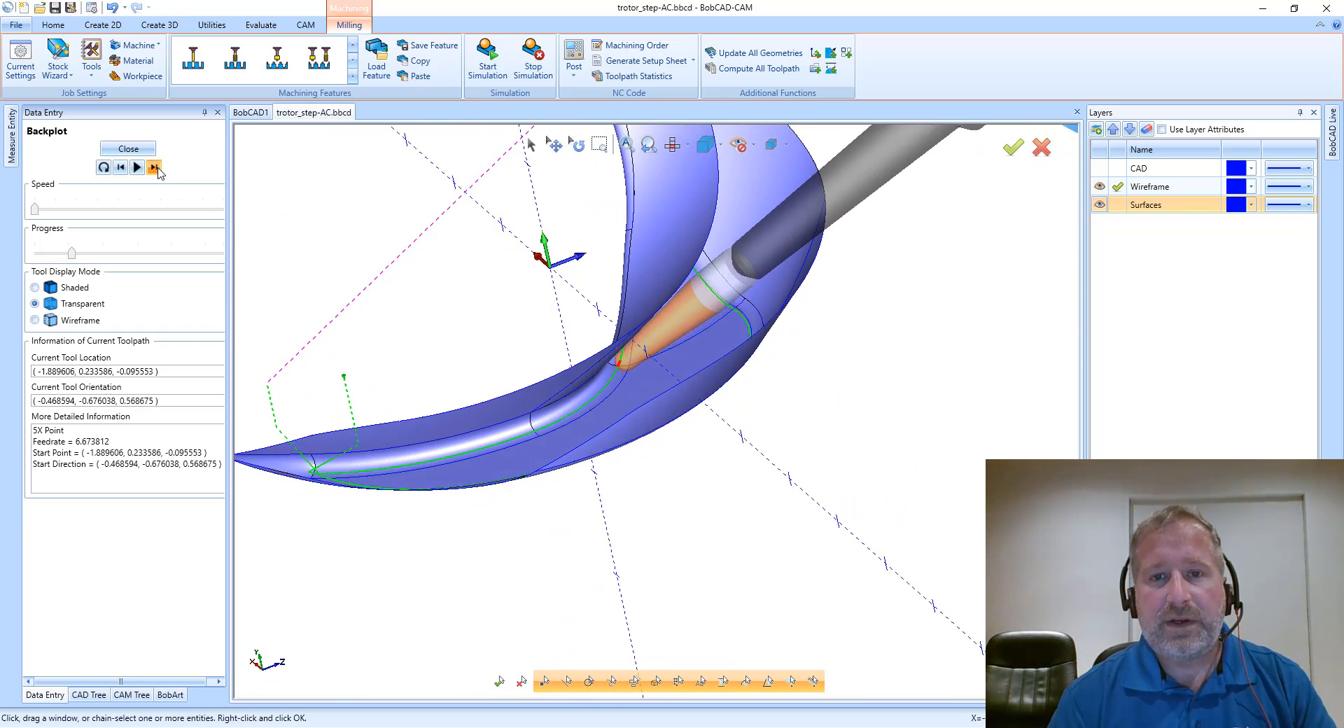
click(155, 167)
click(155, 168)
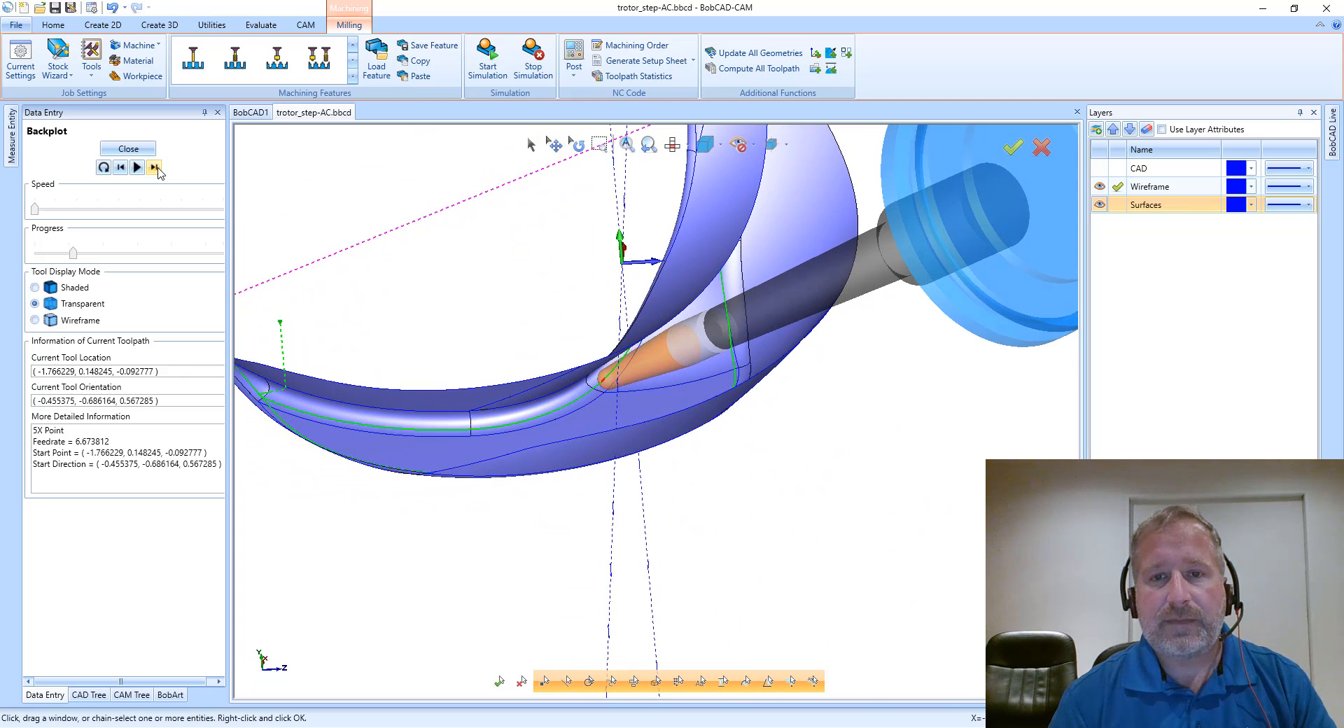
- Step the backplot past the bend, inspect the tool and arbor closely between the blades, and close the backplot
click(154, 167)
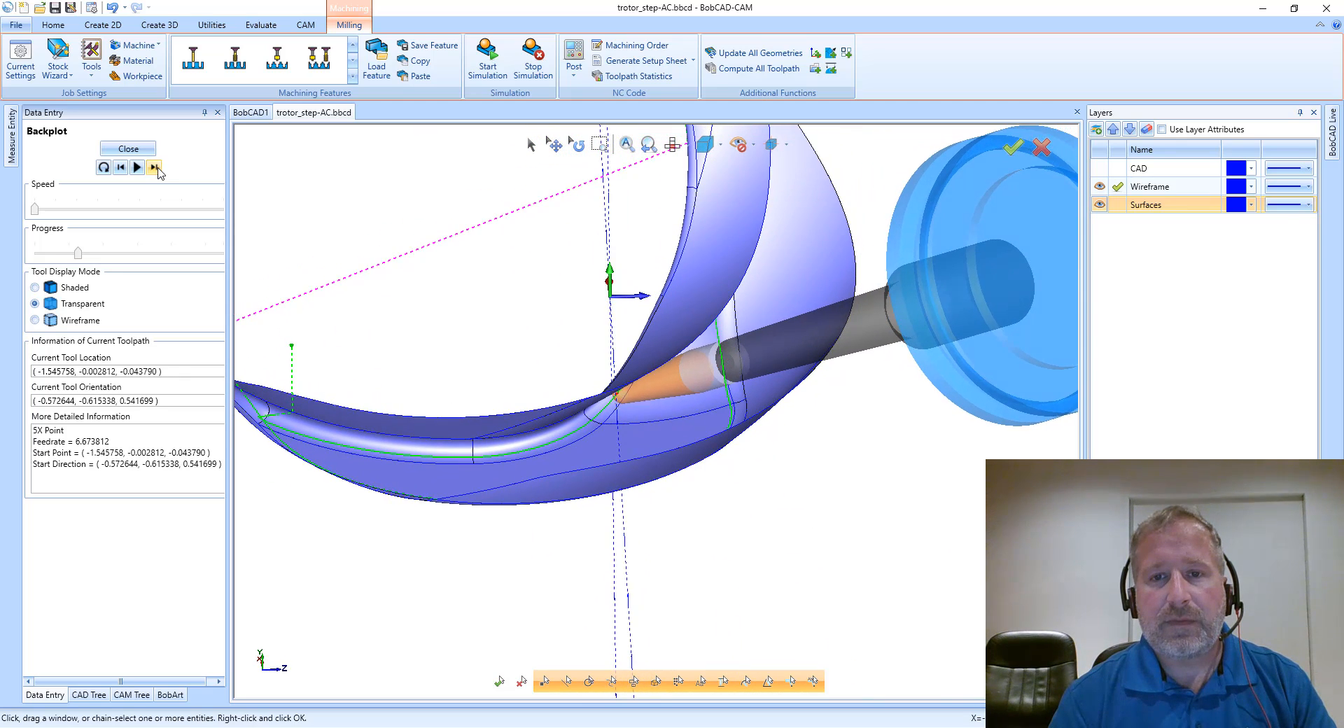
click(155, 167)
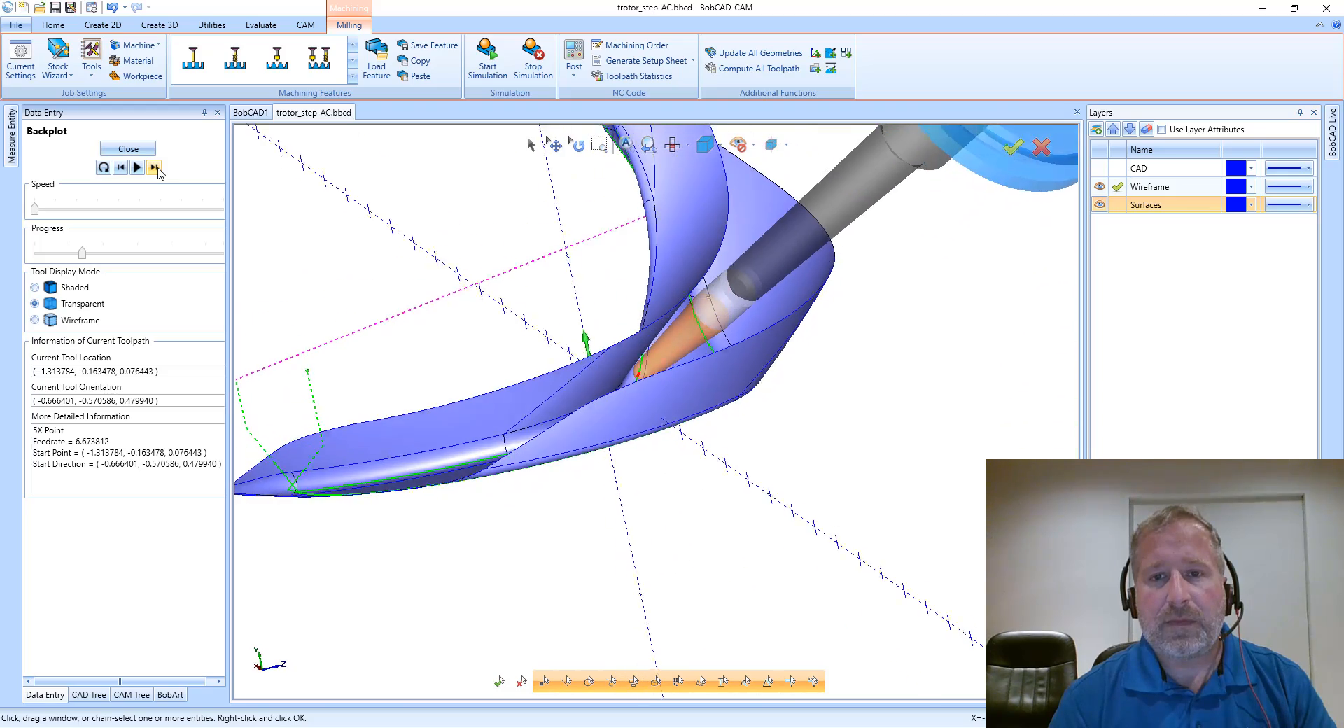
click(155, 167)
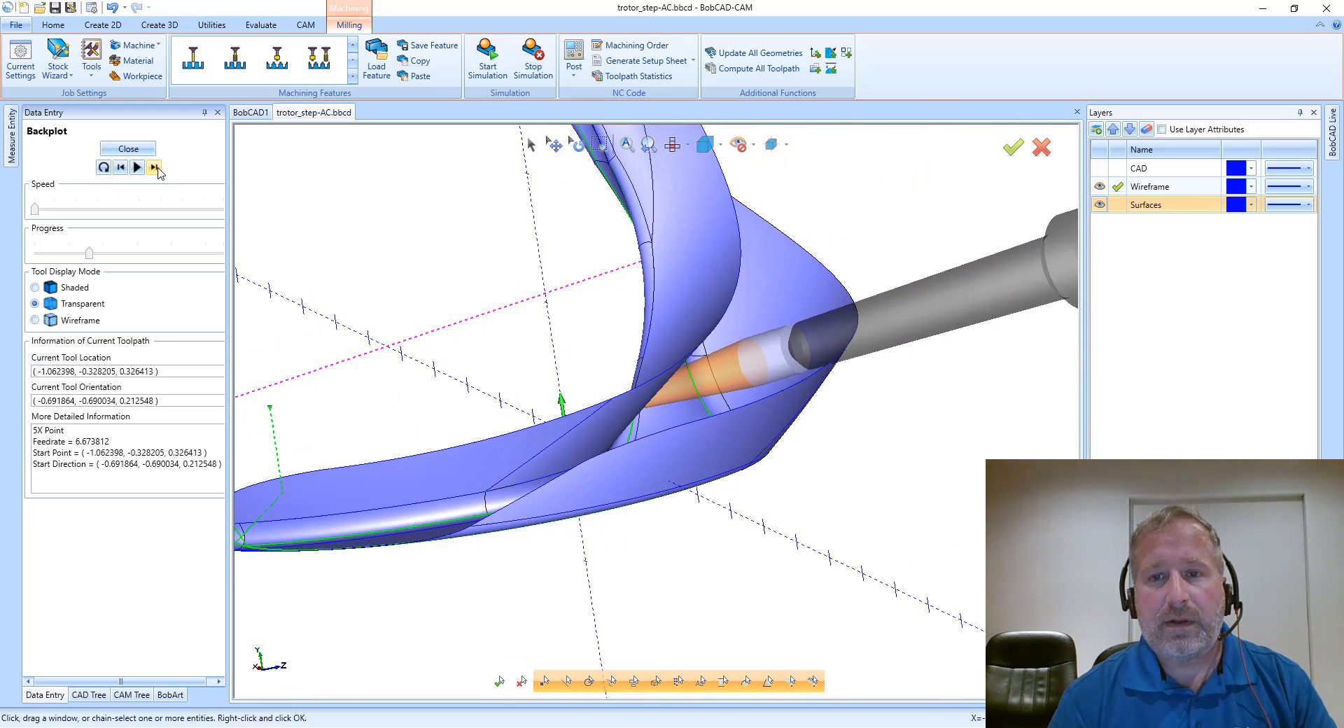
click(156, 167)
click(155, 167)
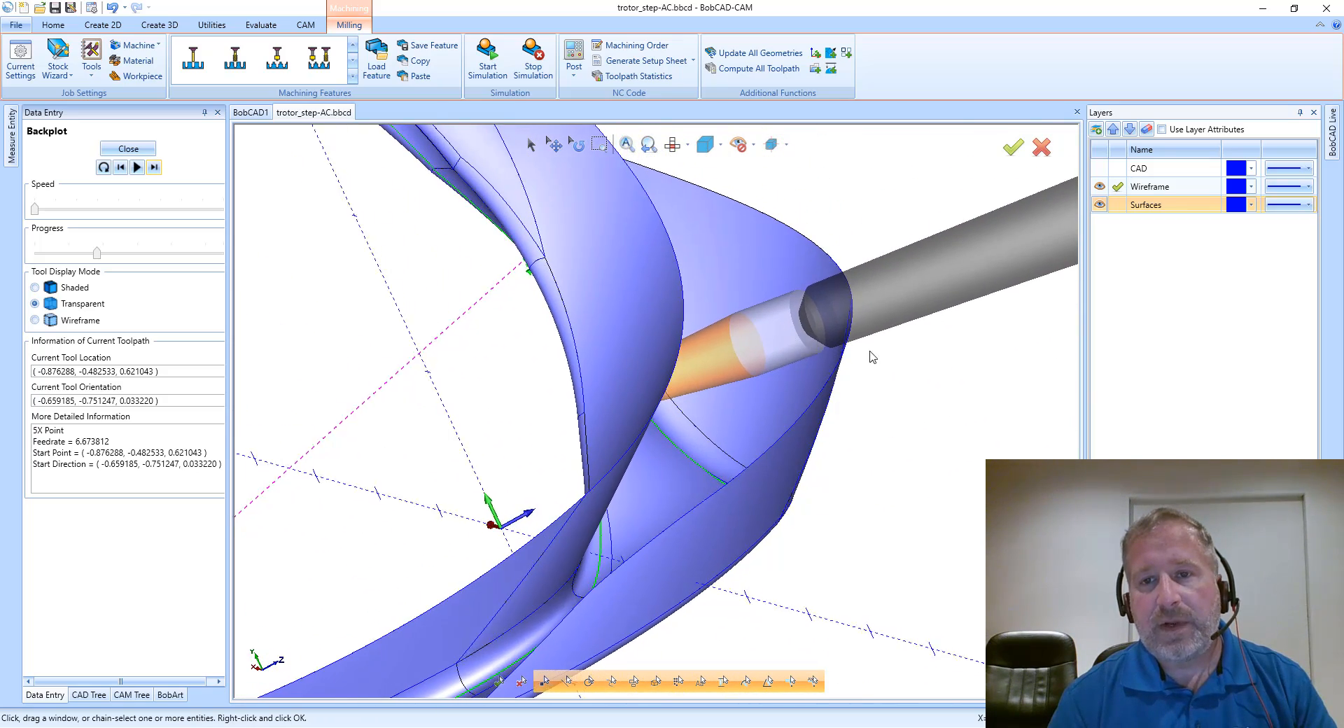
middle_drag(874, 304, 862, 307)
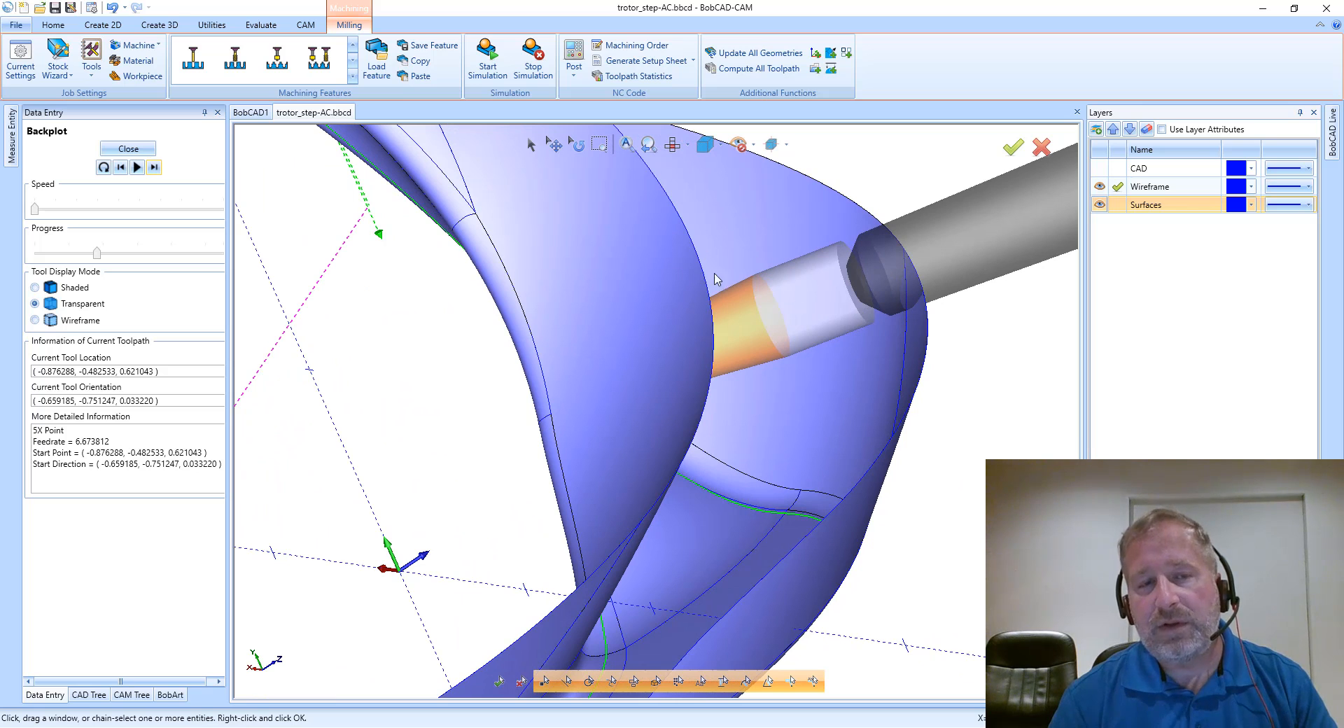
click(132, 151)
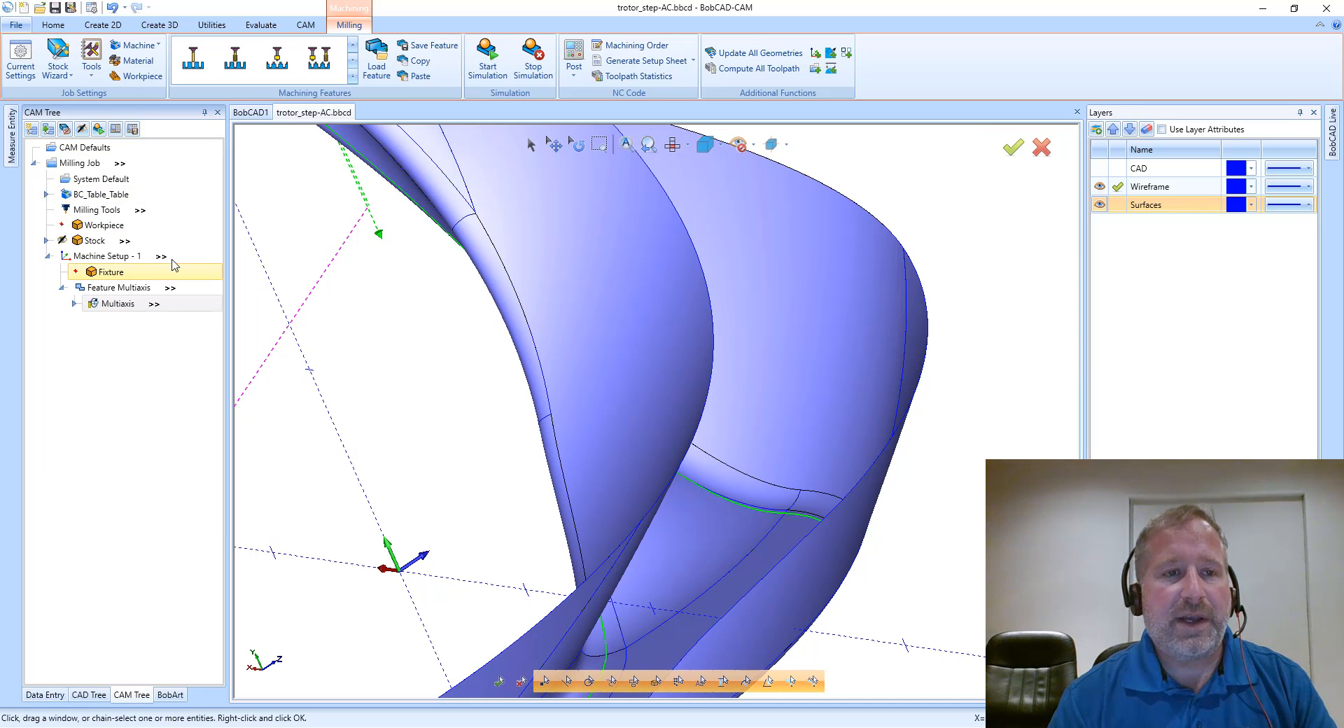
- Include the arbor and holder in gouge check 1 of the multiaxis operation and compute the toolpath
click(131, 302)
right_click(131, 302)
click(150, 310)
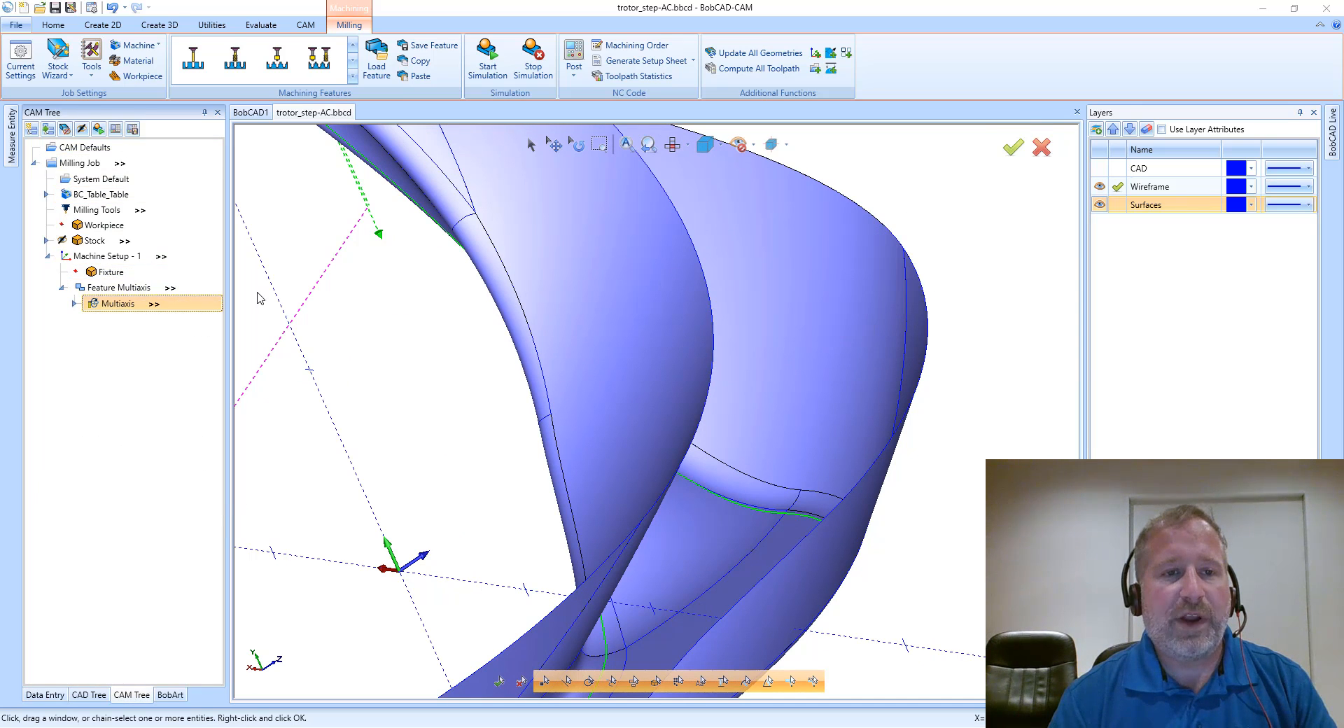
click(388, 200)
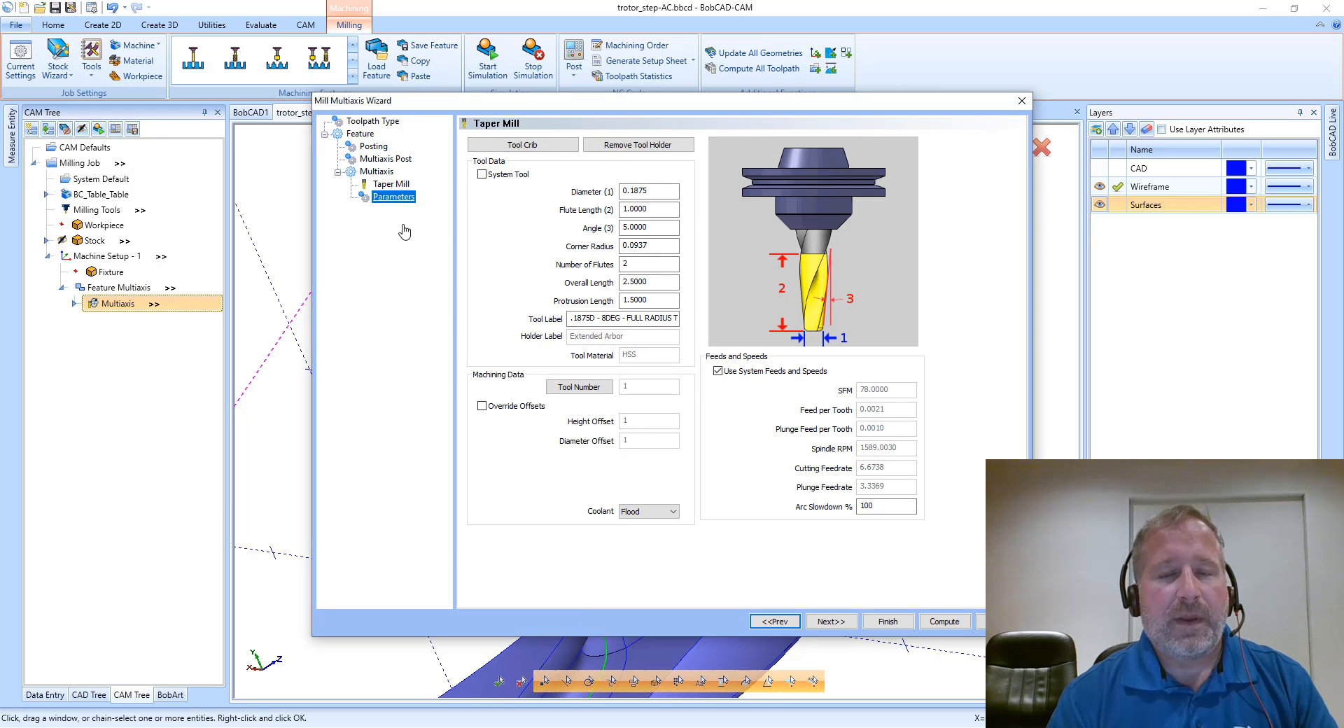
click(606, 140)
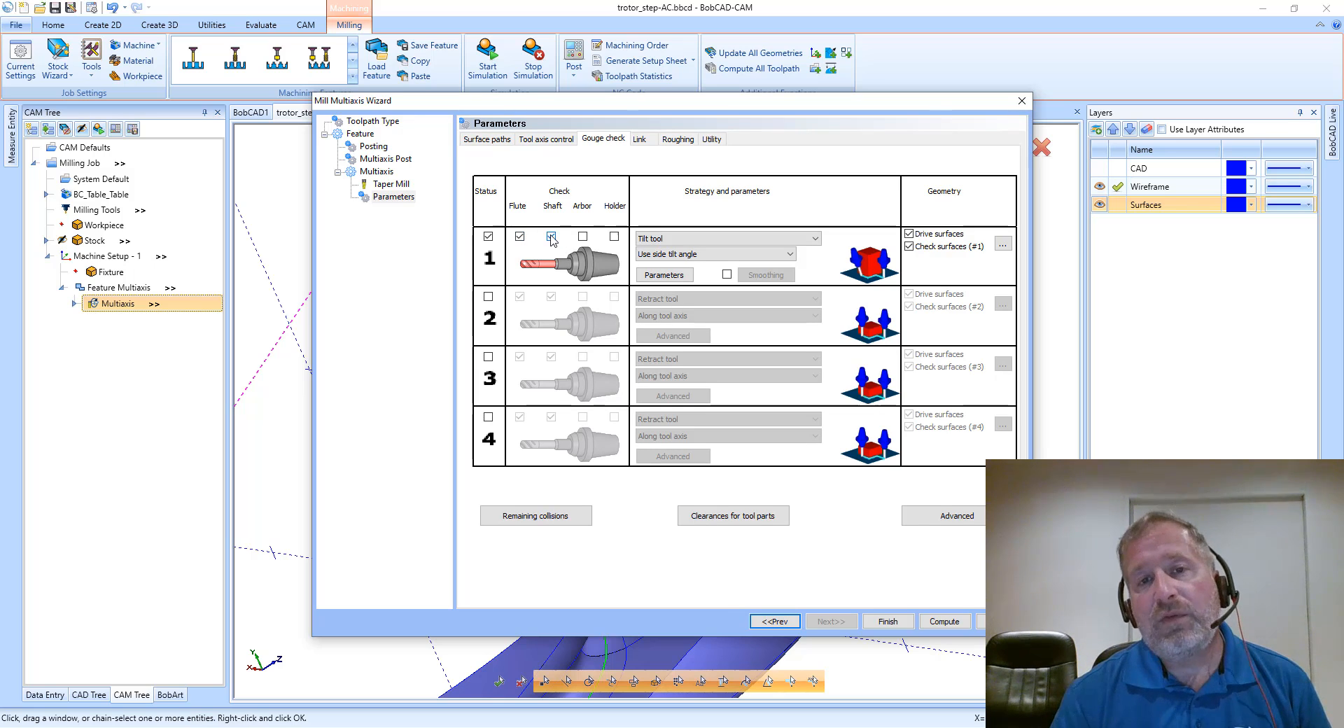
click(583, 237)
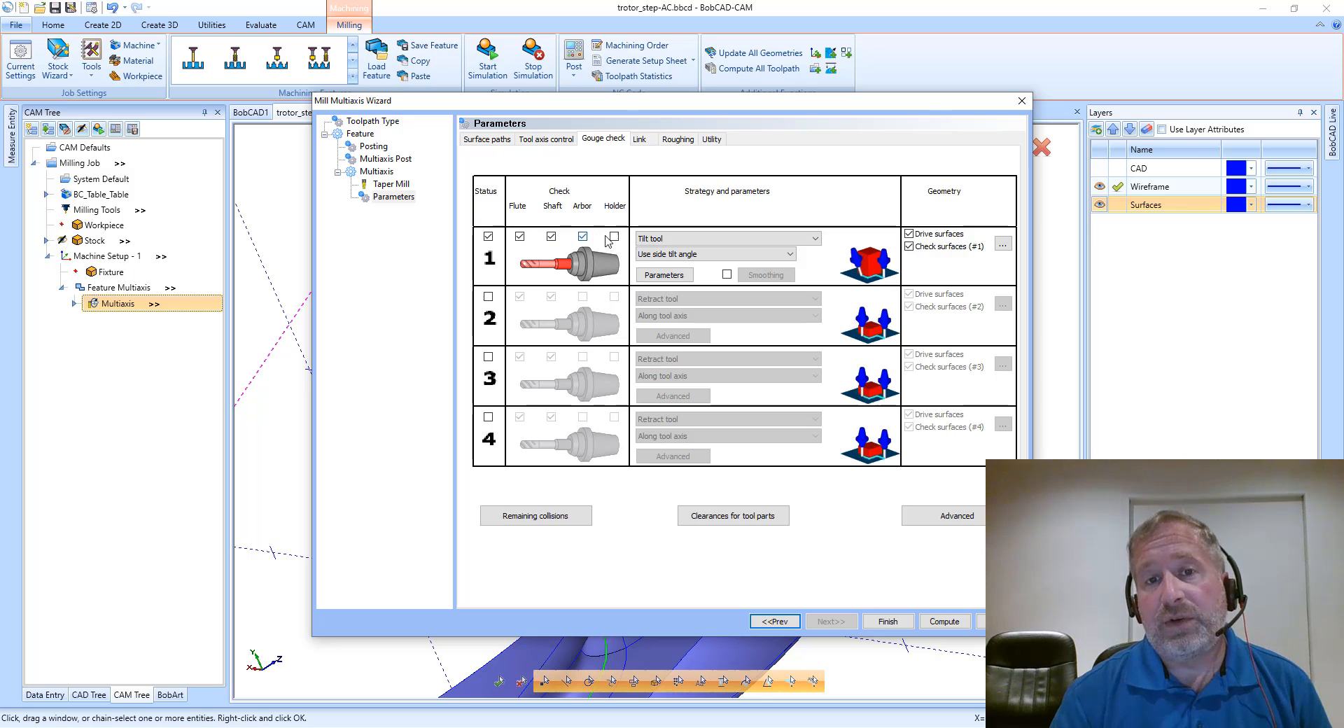
click(614, 237)
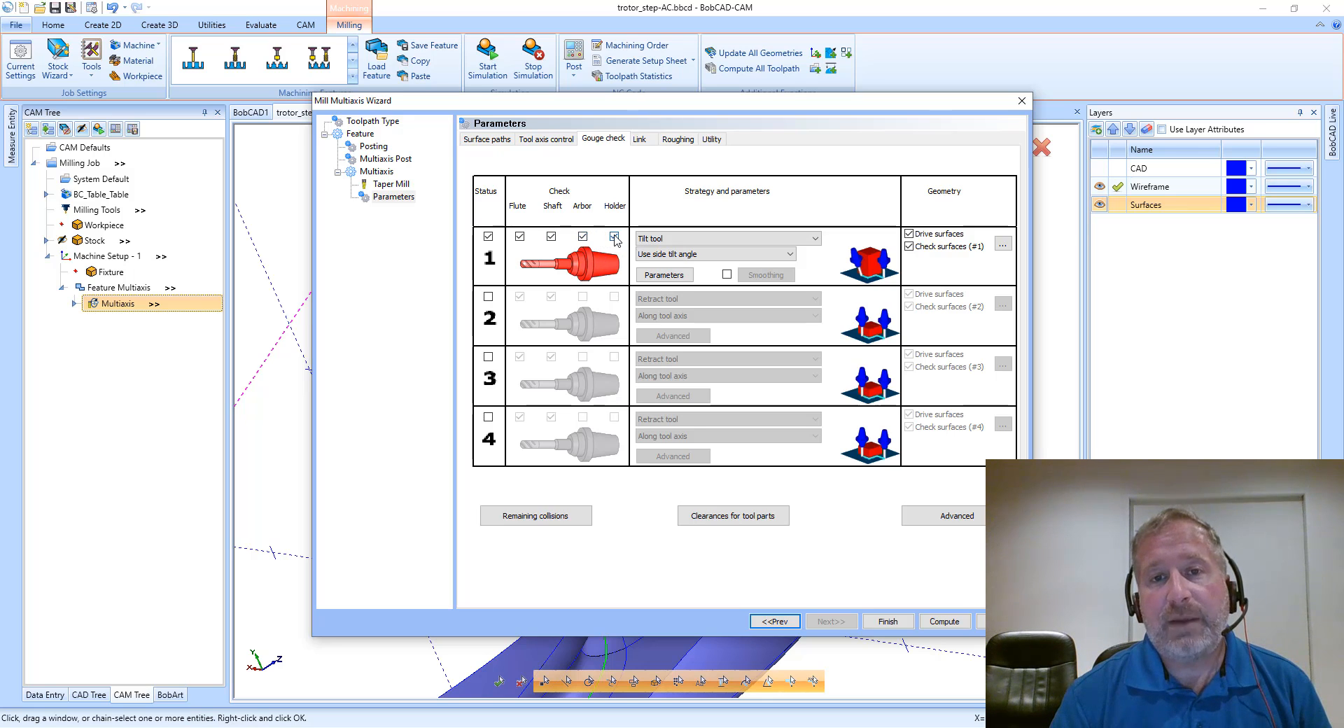
click(960, 622)
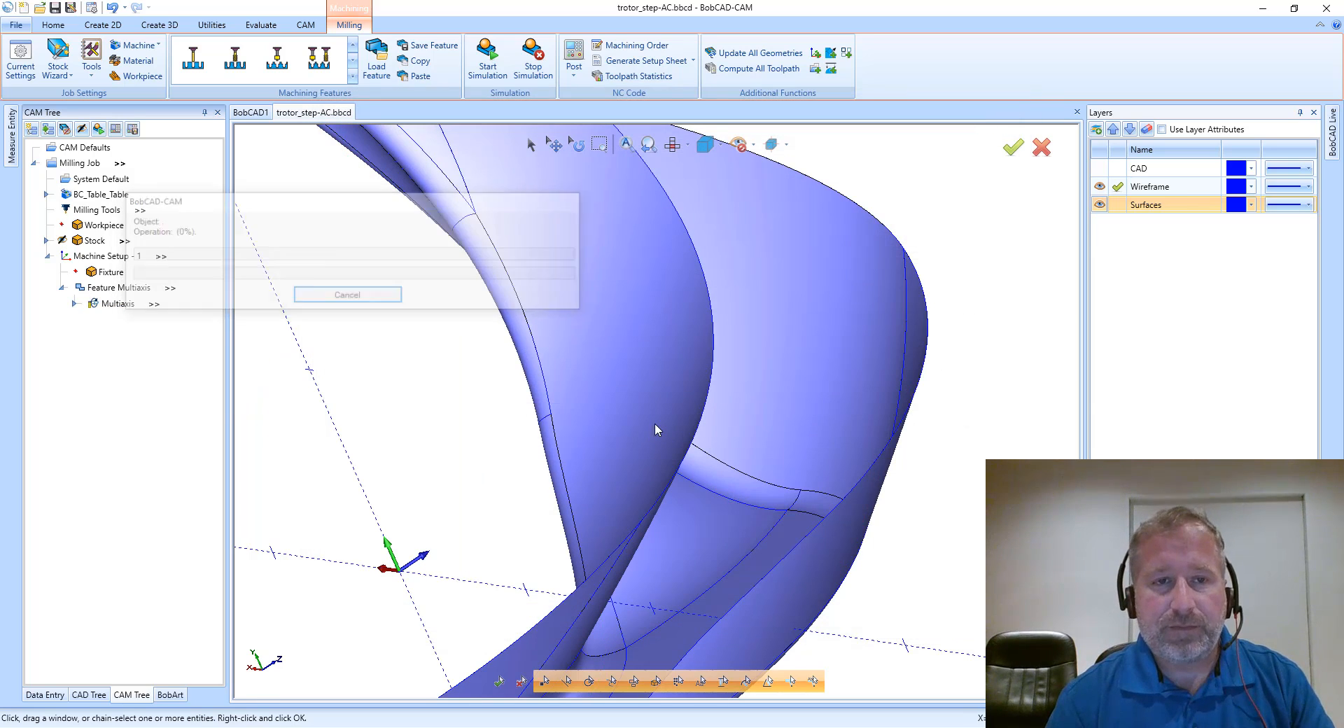
- Backplot the recomputed multiaxis operation through the approach to the start of the first cut, inspecting the tool beside the blade edge
scroll(551, 384, down, 5)
middle_drag(551, 385, 490, 362)
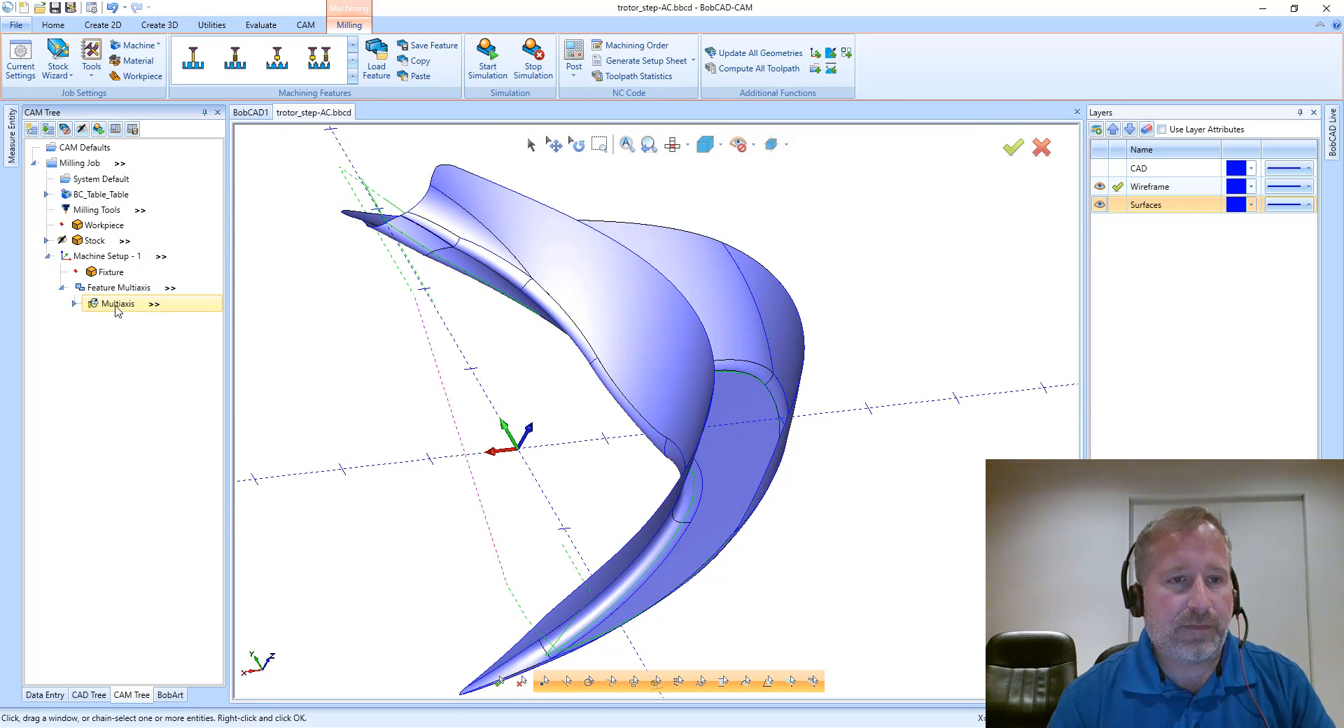
click(119, 306)
right_click(121, 310)
click(147, 353)
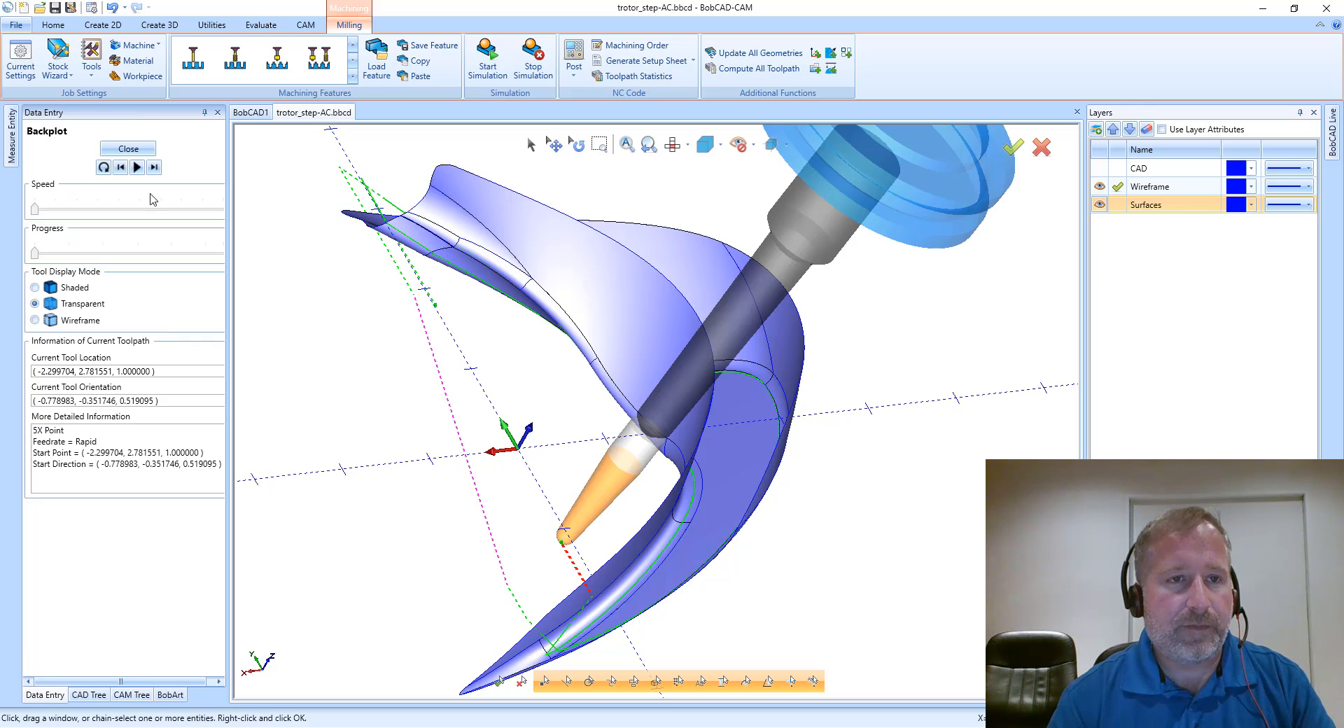
click(154, 168)
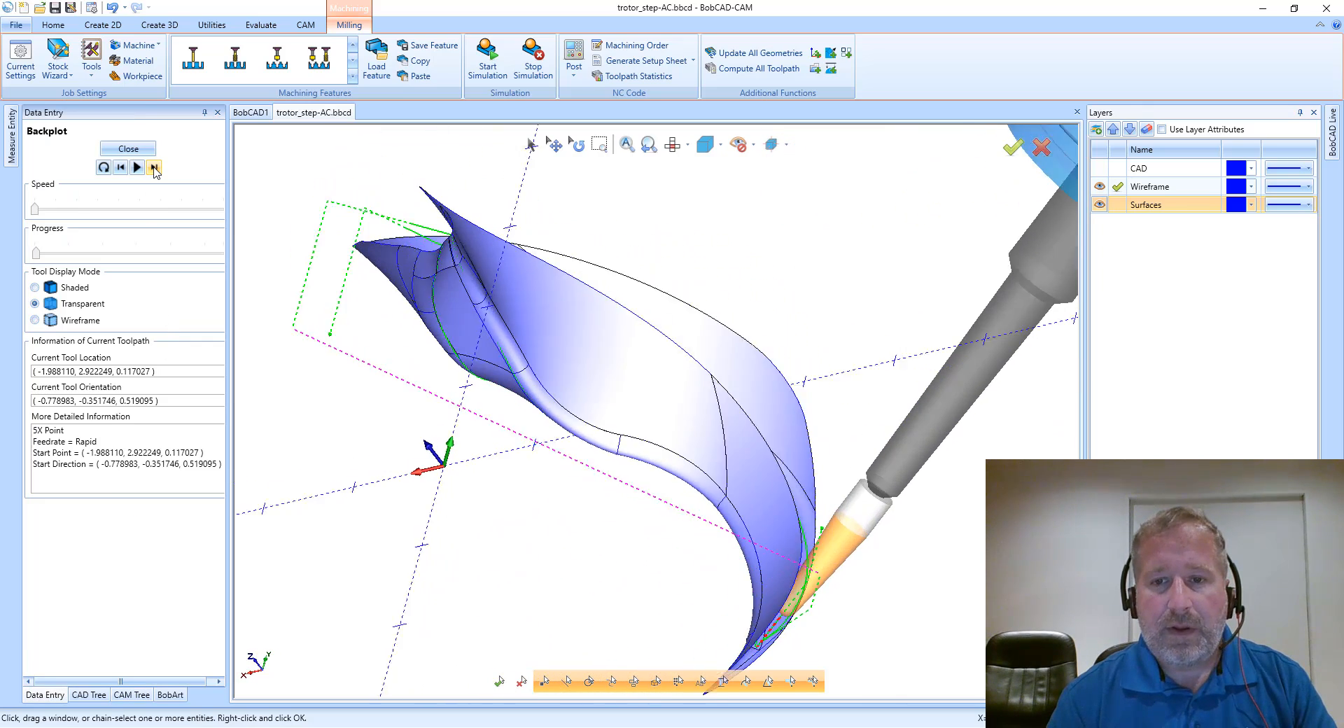
click(154, 169)
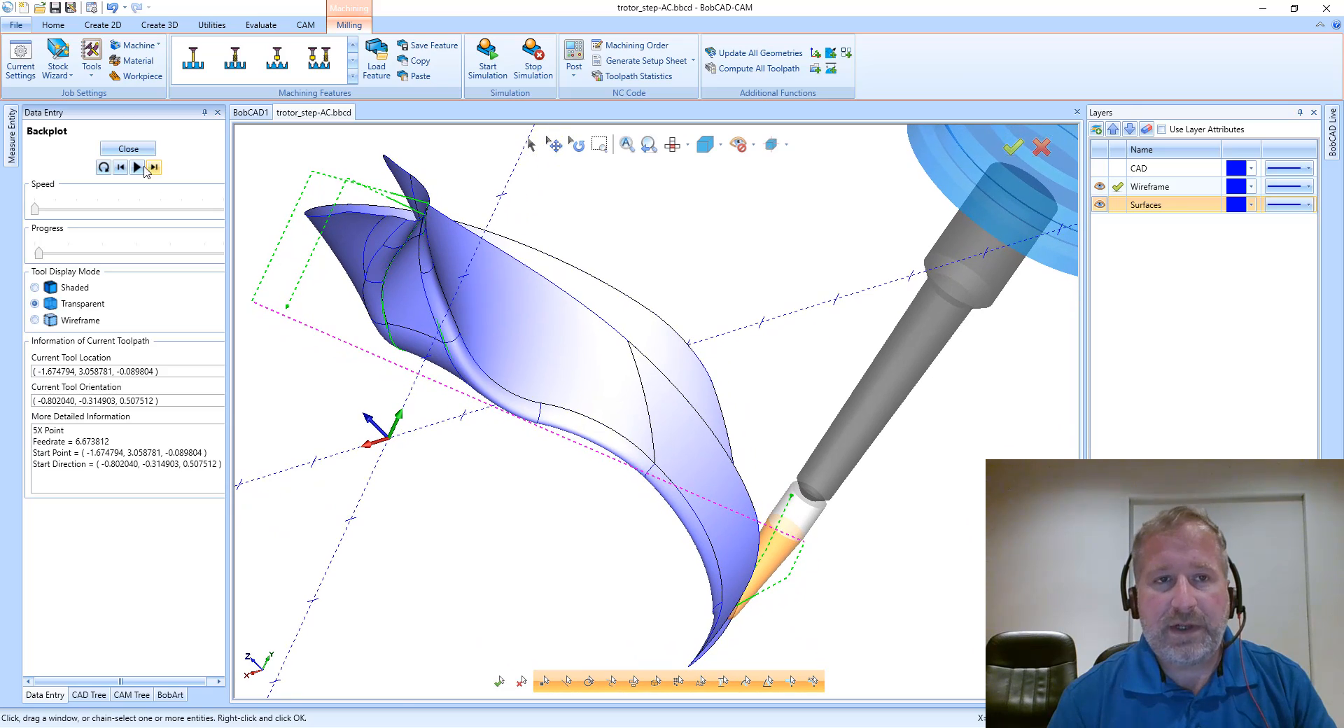
click(120, 169)
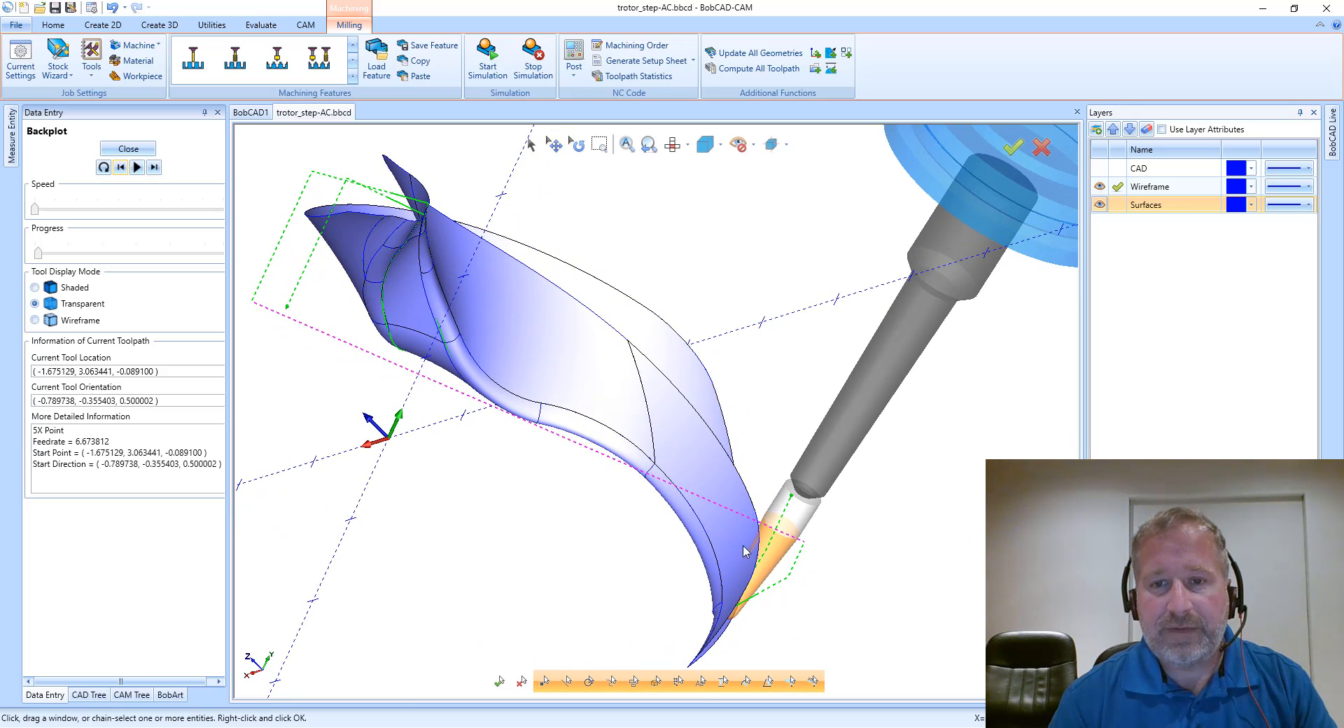
scroll(745, 552, up, 5)
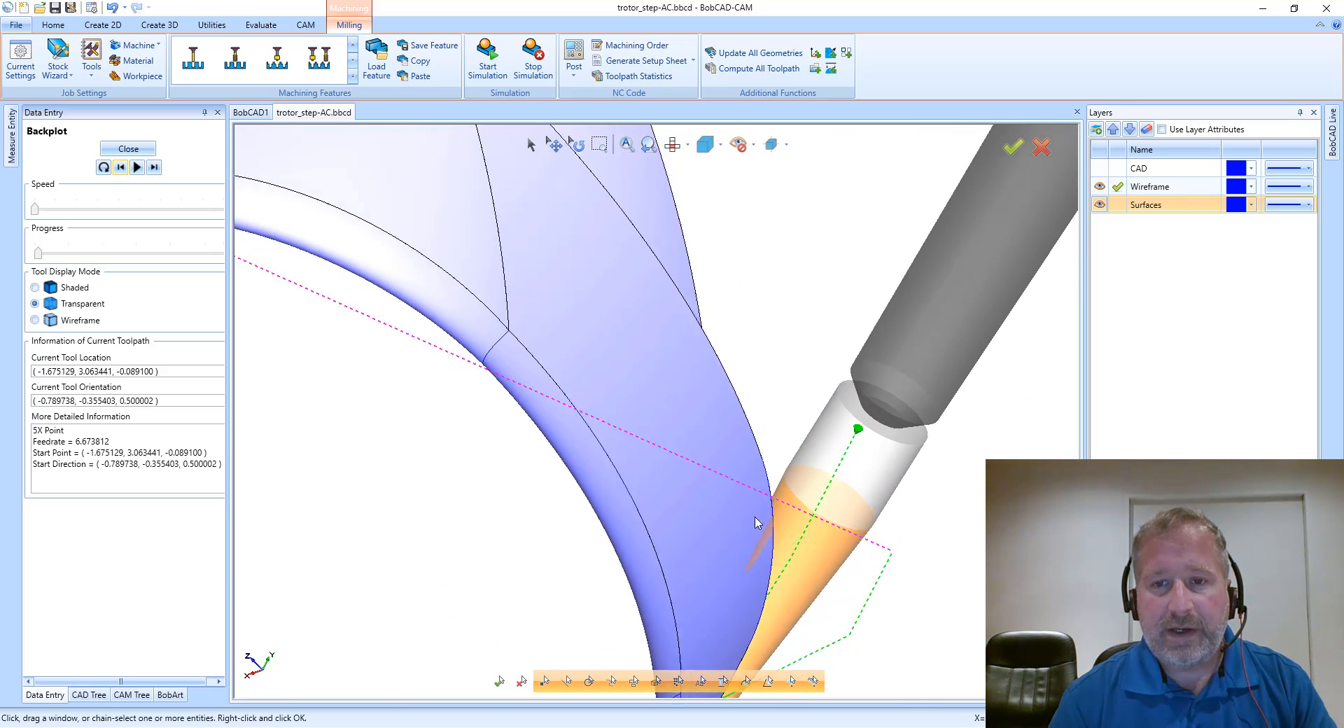
scroll(756, 522, down, 4)
- Step the backplot along the opening stretch of the first cut, checking how the tool tilts as it enters the channel
click(154, 168)
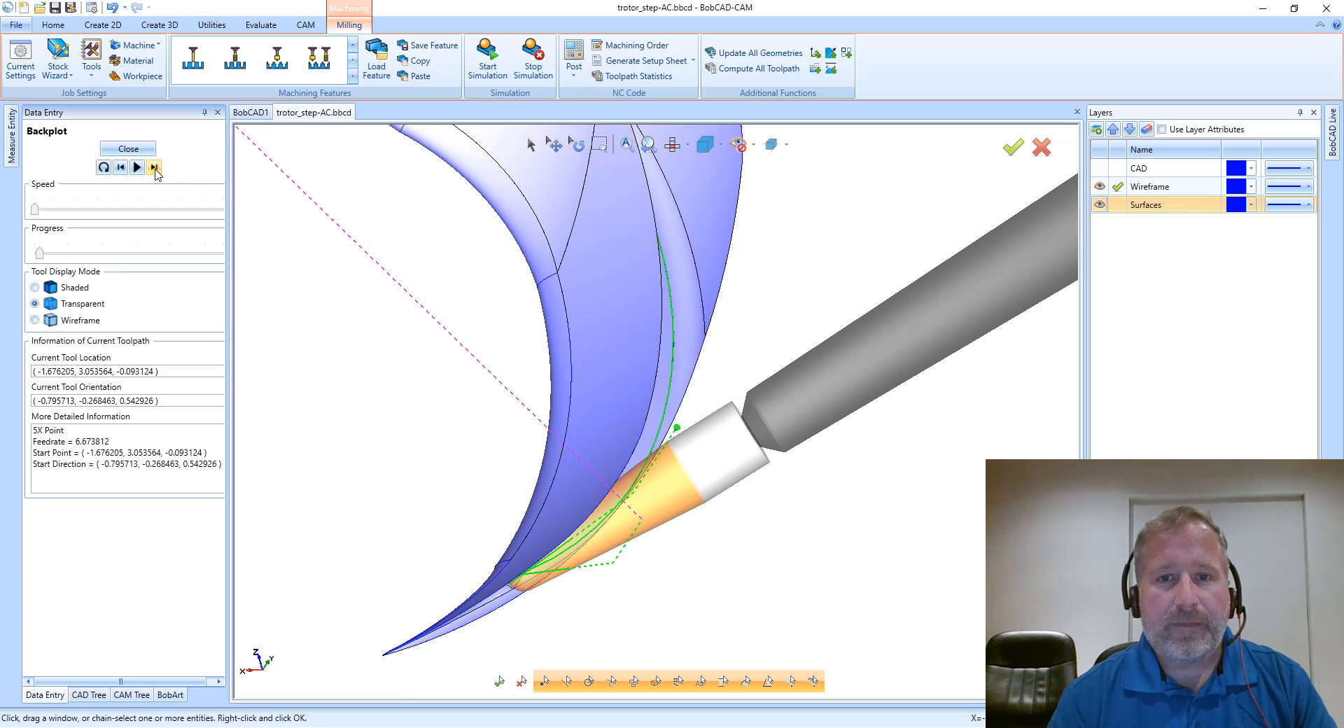
click(155, 170)
click(155, 169)
click(155, 169)
click(155, 170)
click(155, 169)
click(156, 169)
click(155, 170)
click(156, 170)
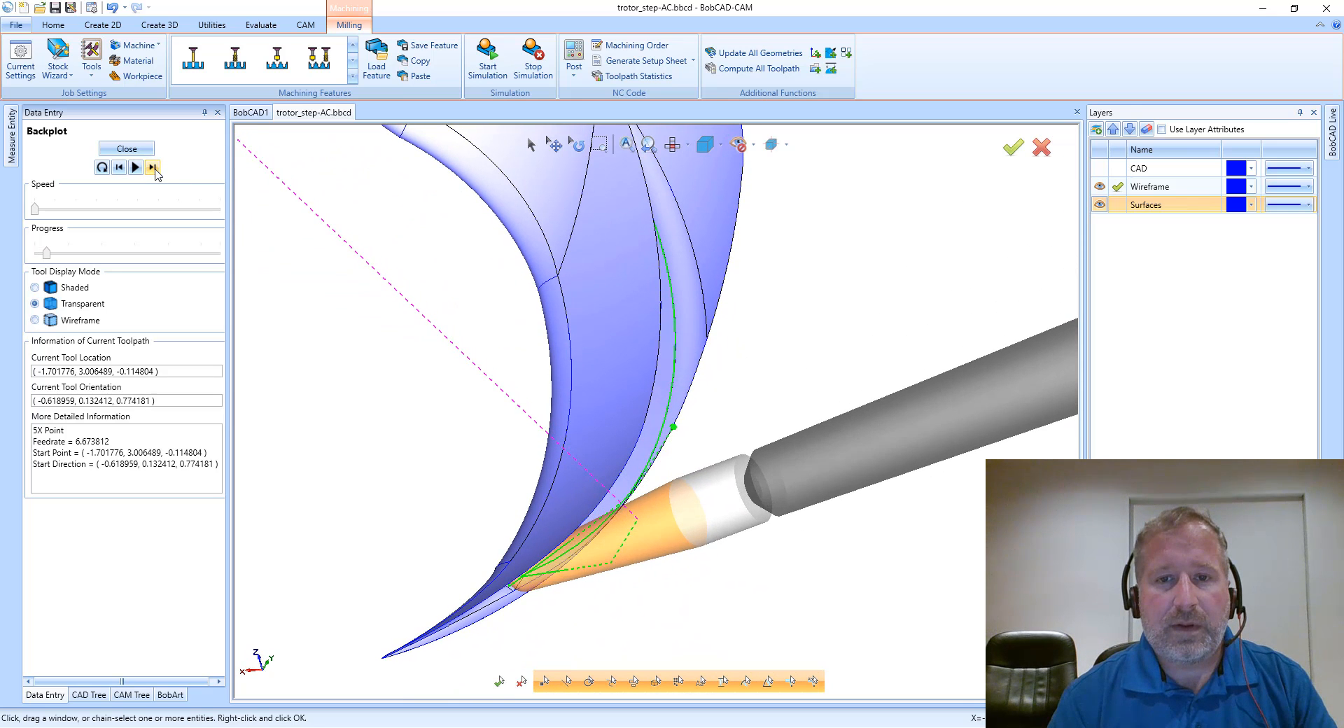
click(154, 168)
click(154, 168)
click(154, 168)
click(154, 168)
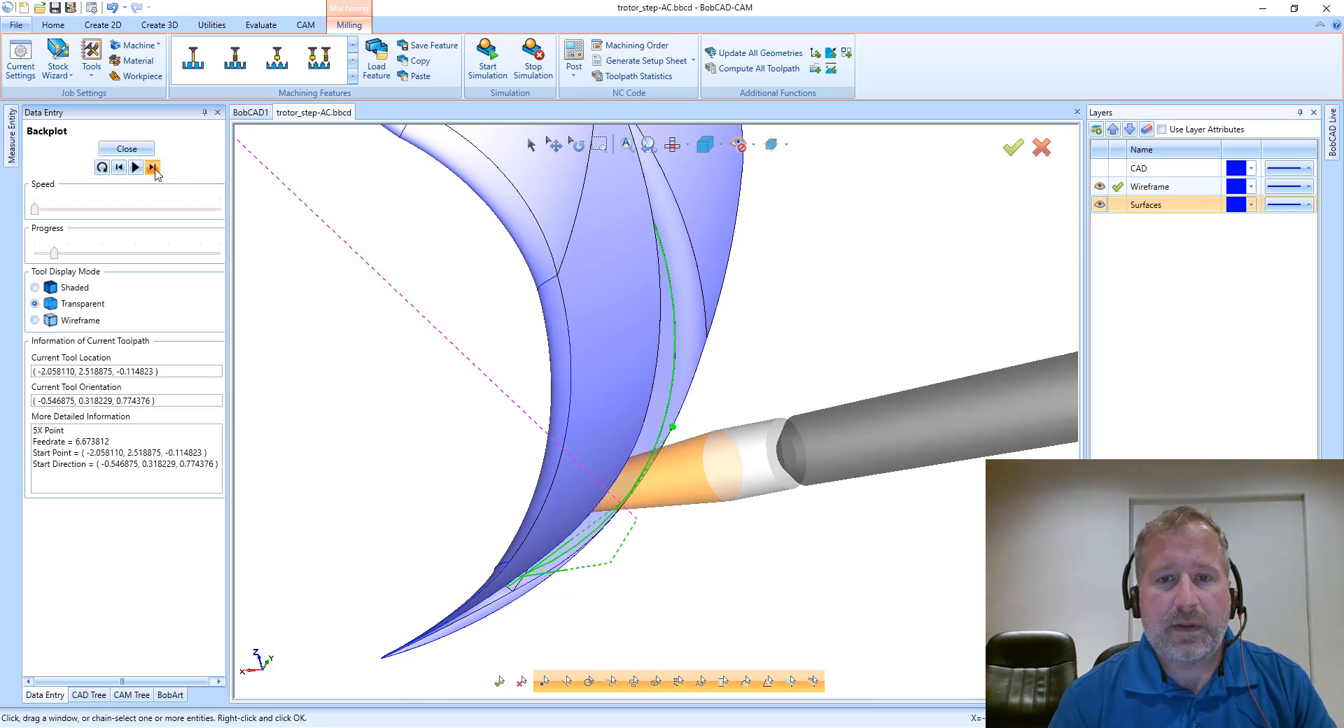
- Advance the backplot into the channel bend, checking the clearance of the flute, shaft and arbor between the blades
click(154, 168)
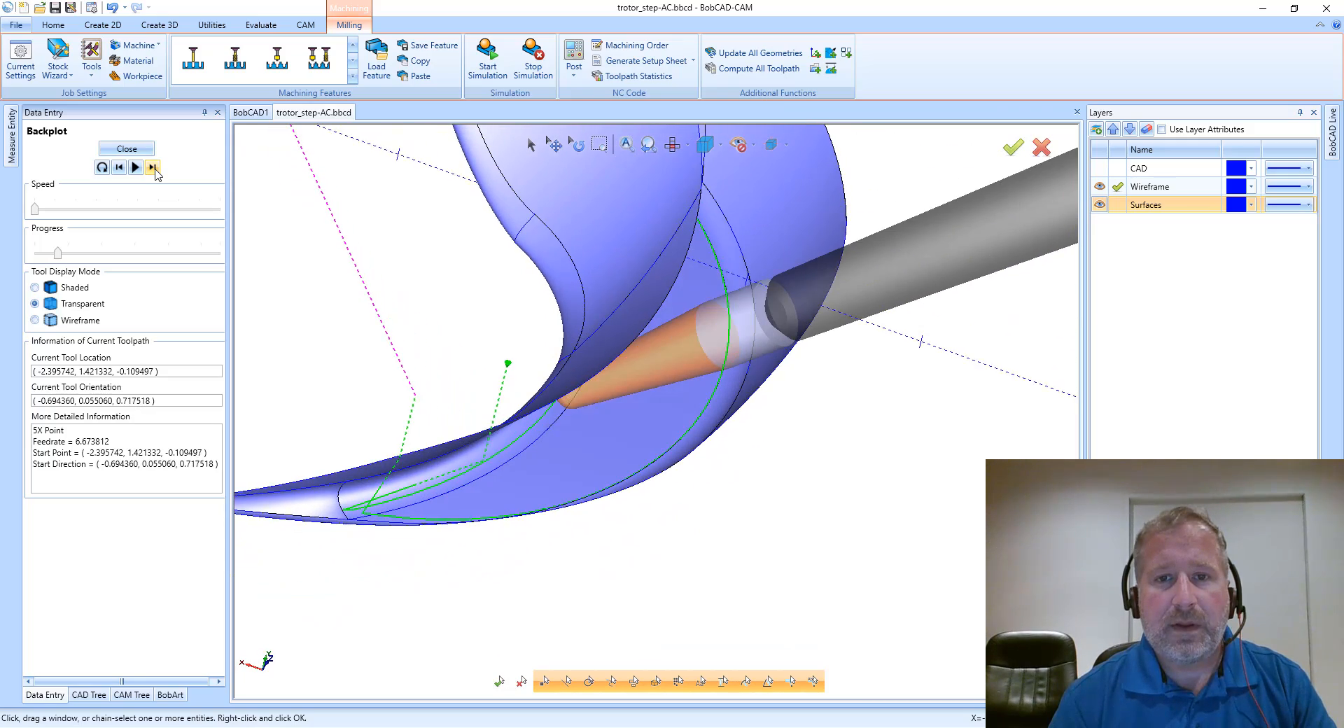
click(152, 168)
click(153, 168)
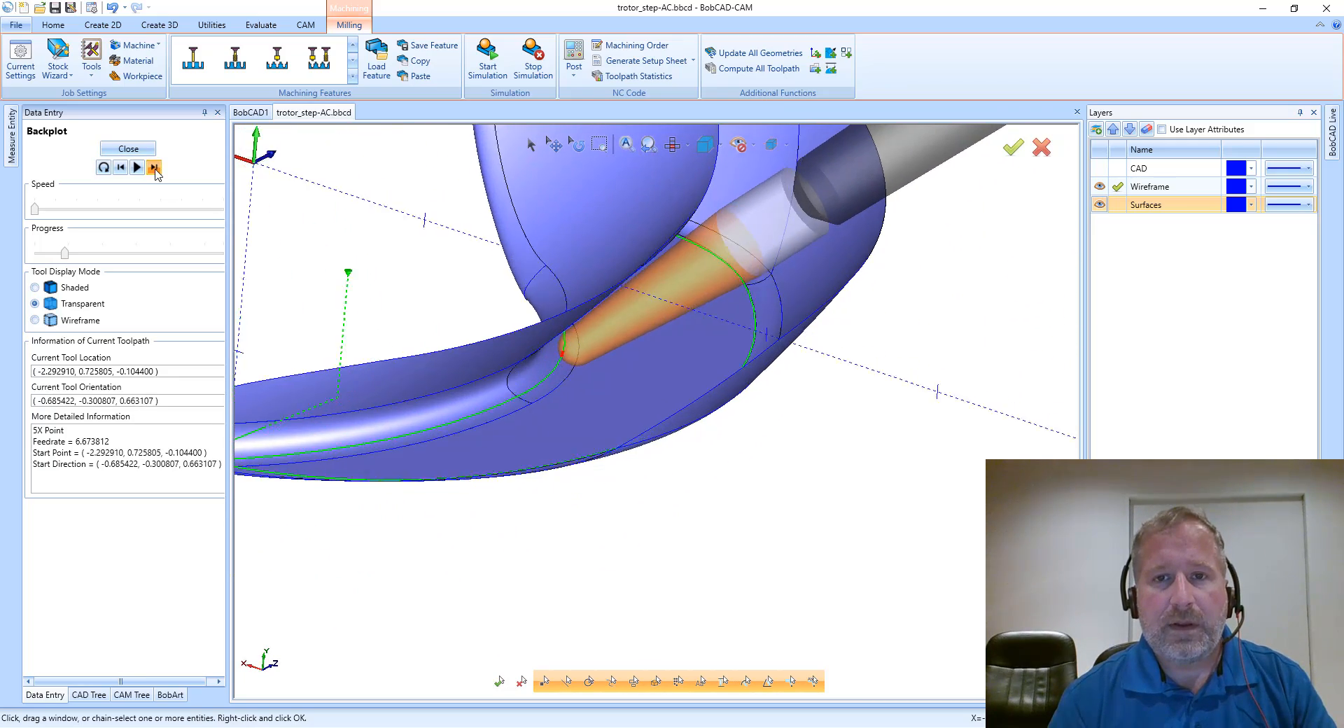
click(154, 168)
click(154, 168)
click(154, 168)
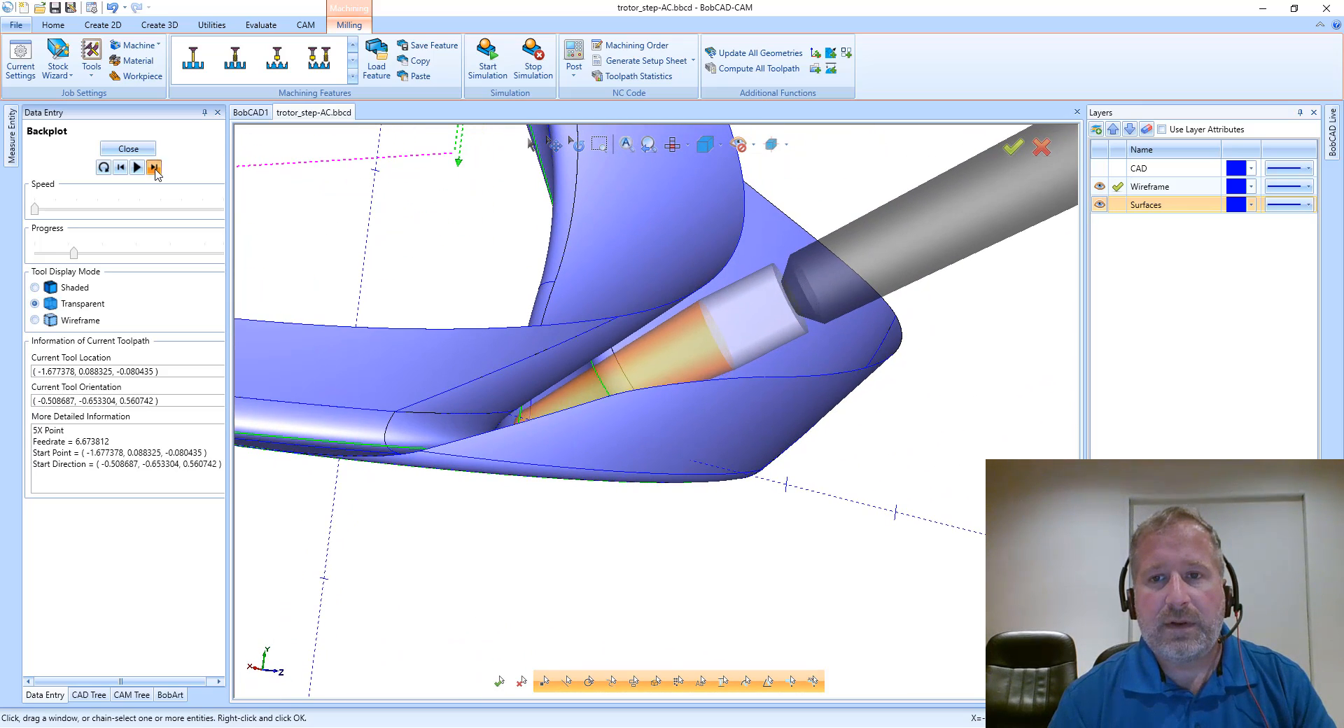
click(154, 168)
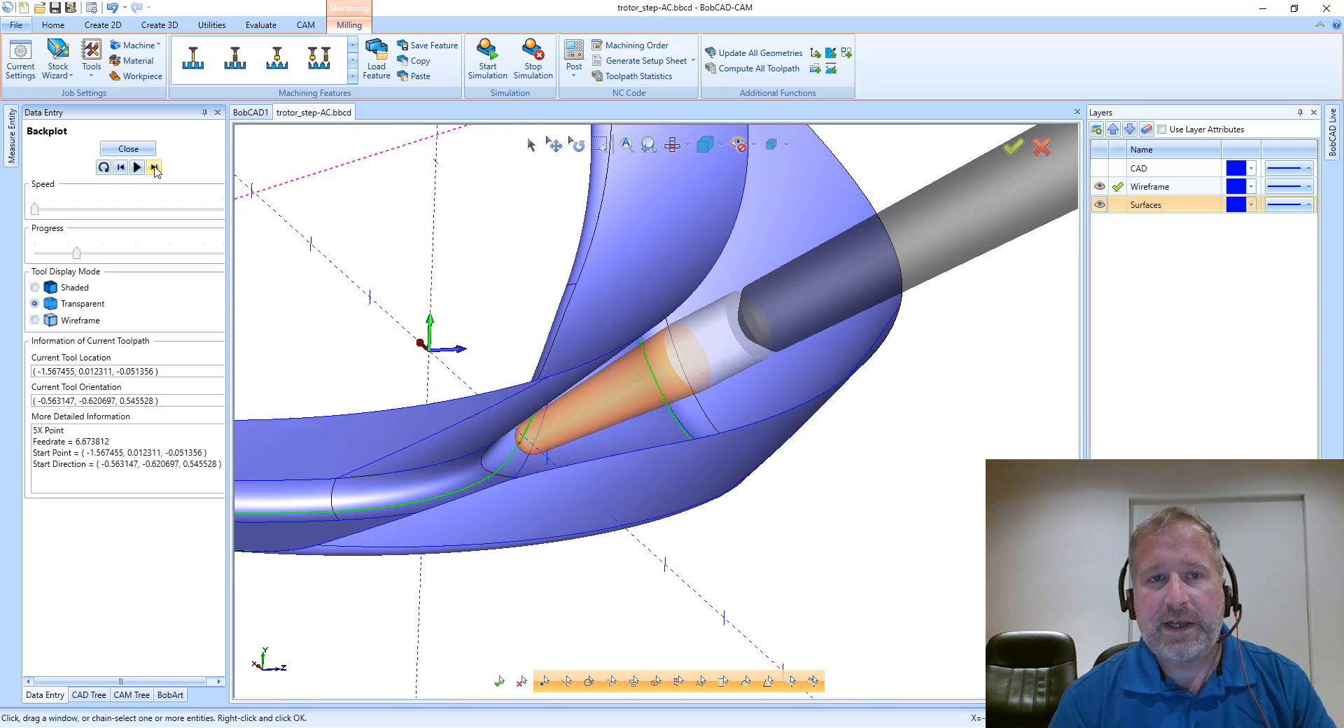
- Continue the backplot past the bend toward the far end of the channel, checking the arbor and holder against both blades
click(154, 168)
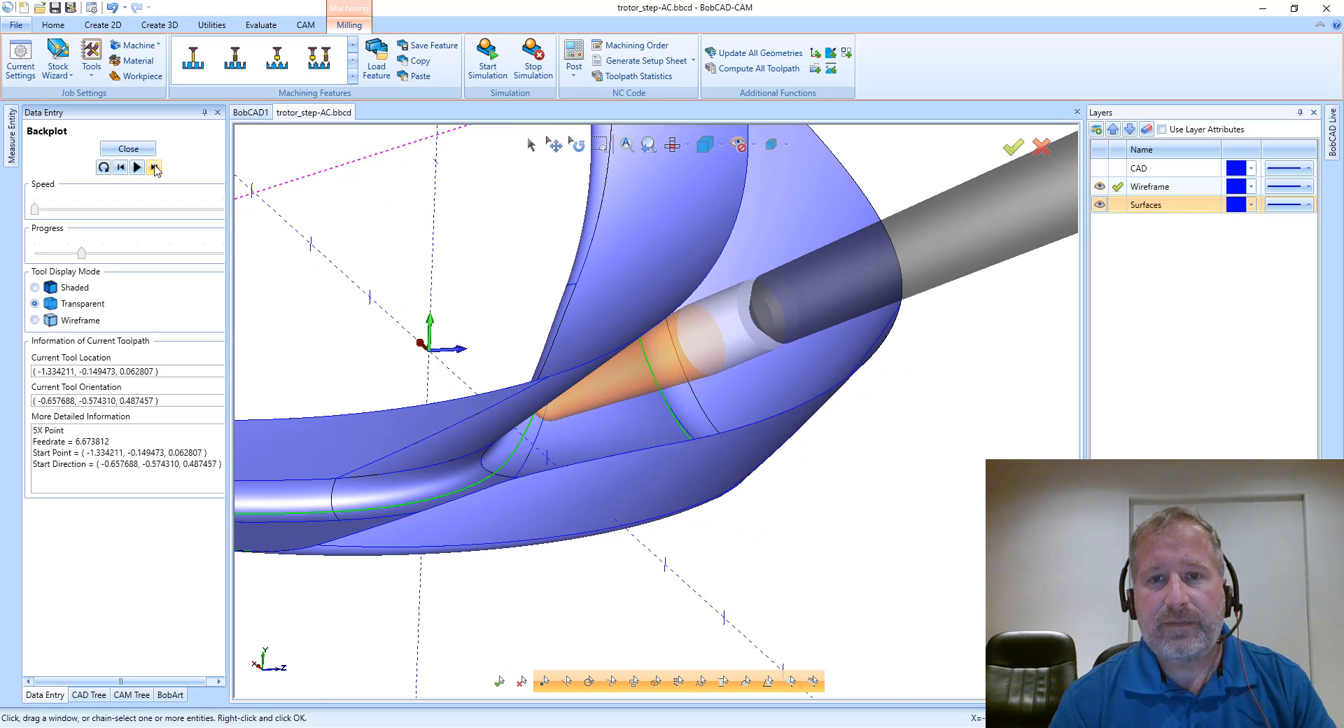
click(154, 168)
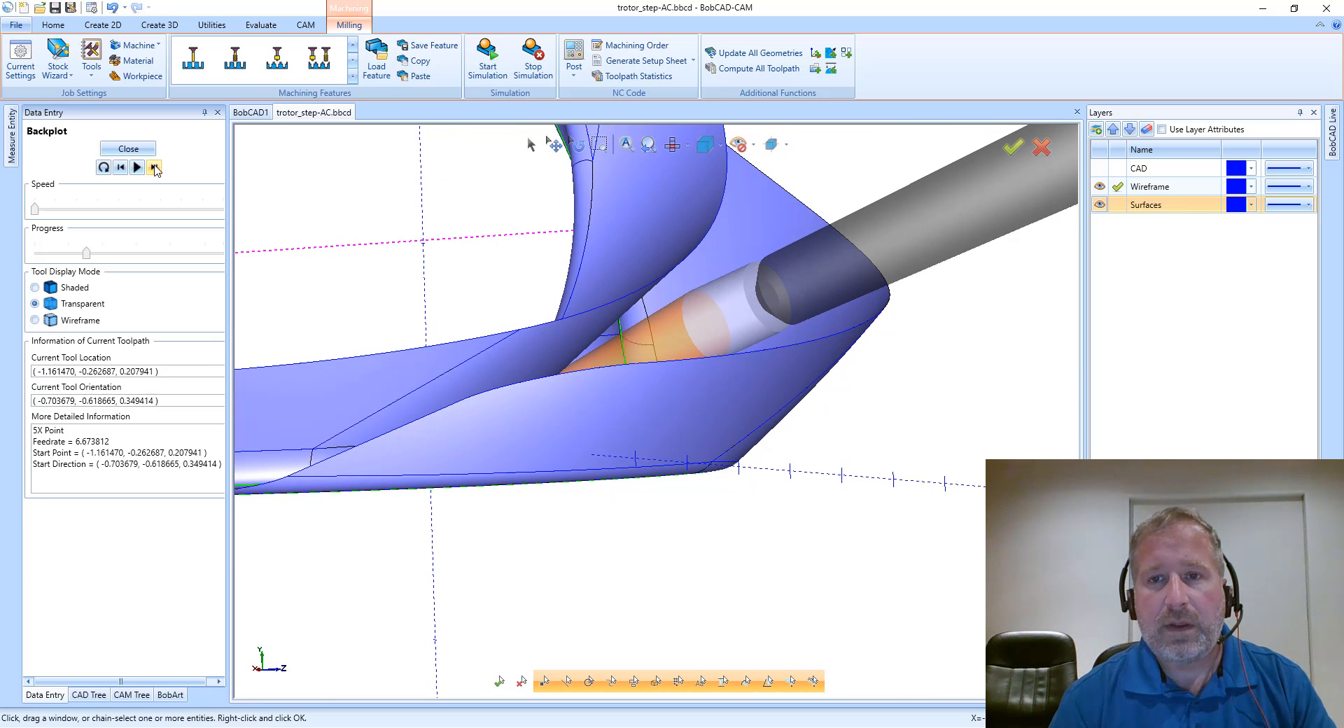
click(154, 168)
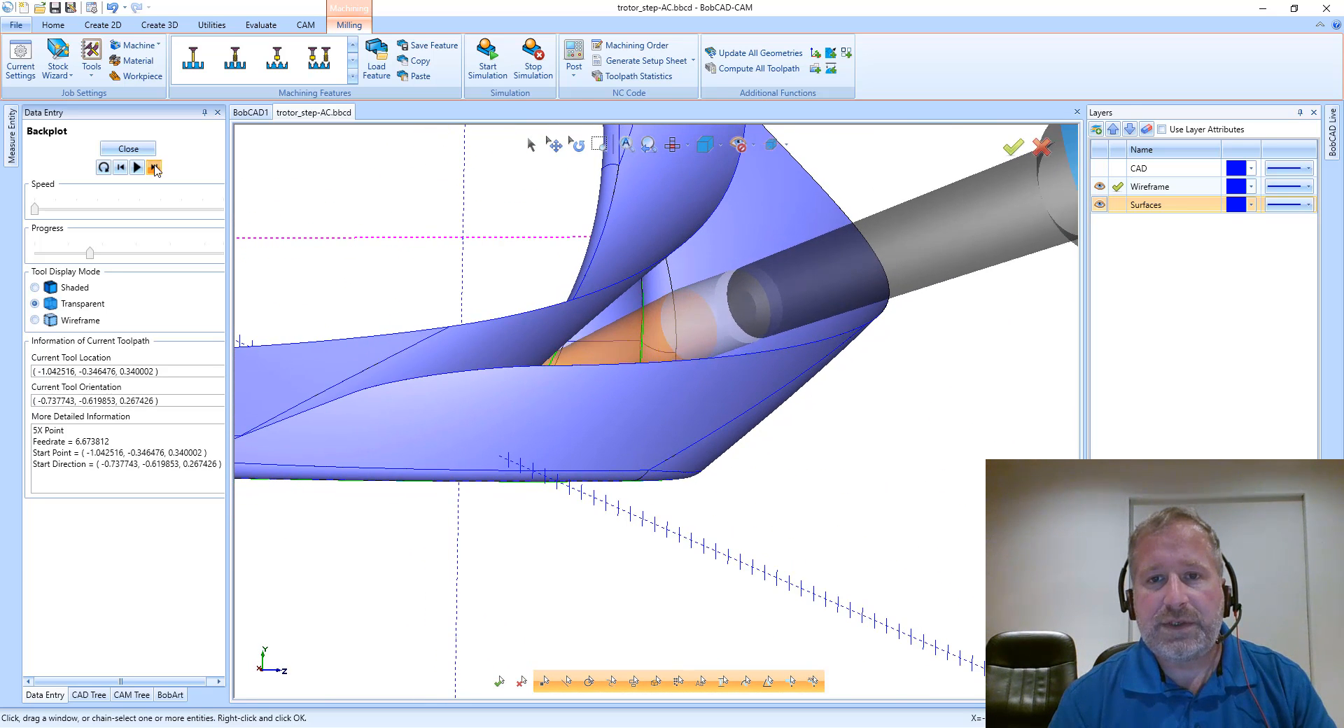
click(154, 168)
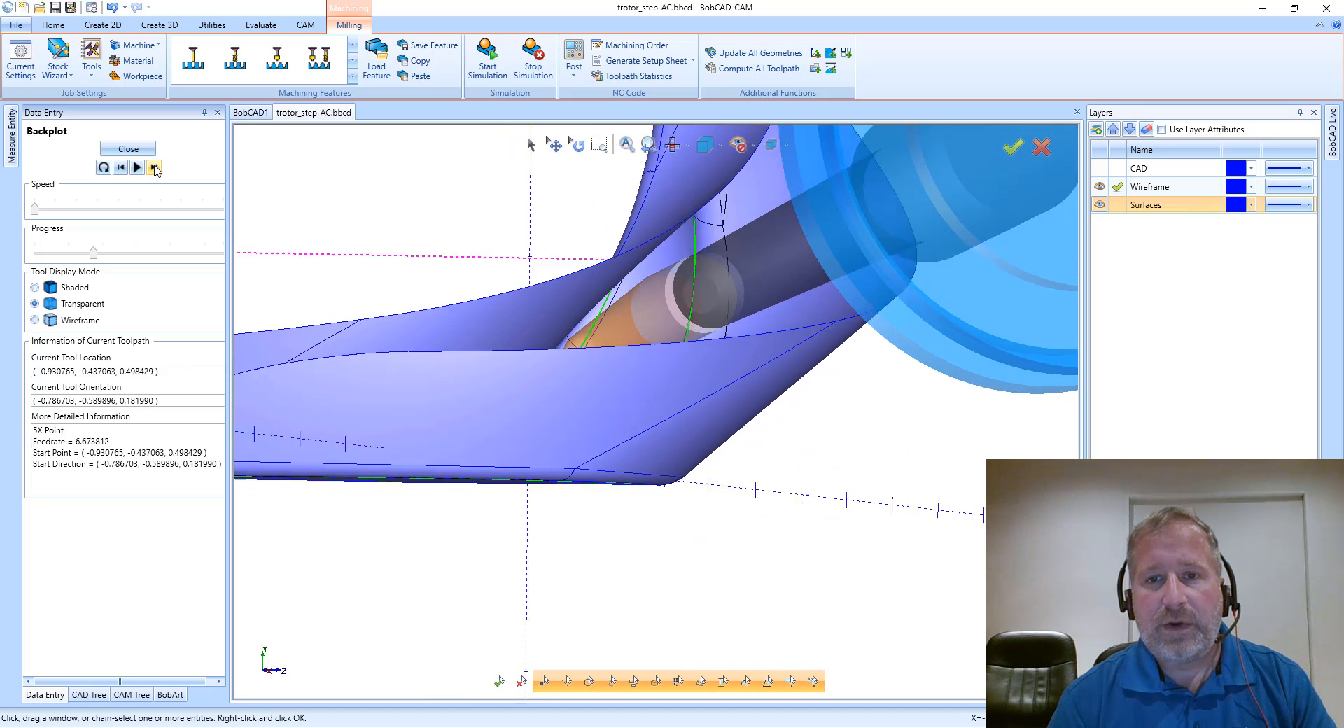
click(154, 168)
click(154, 168)
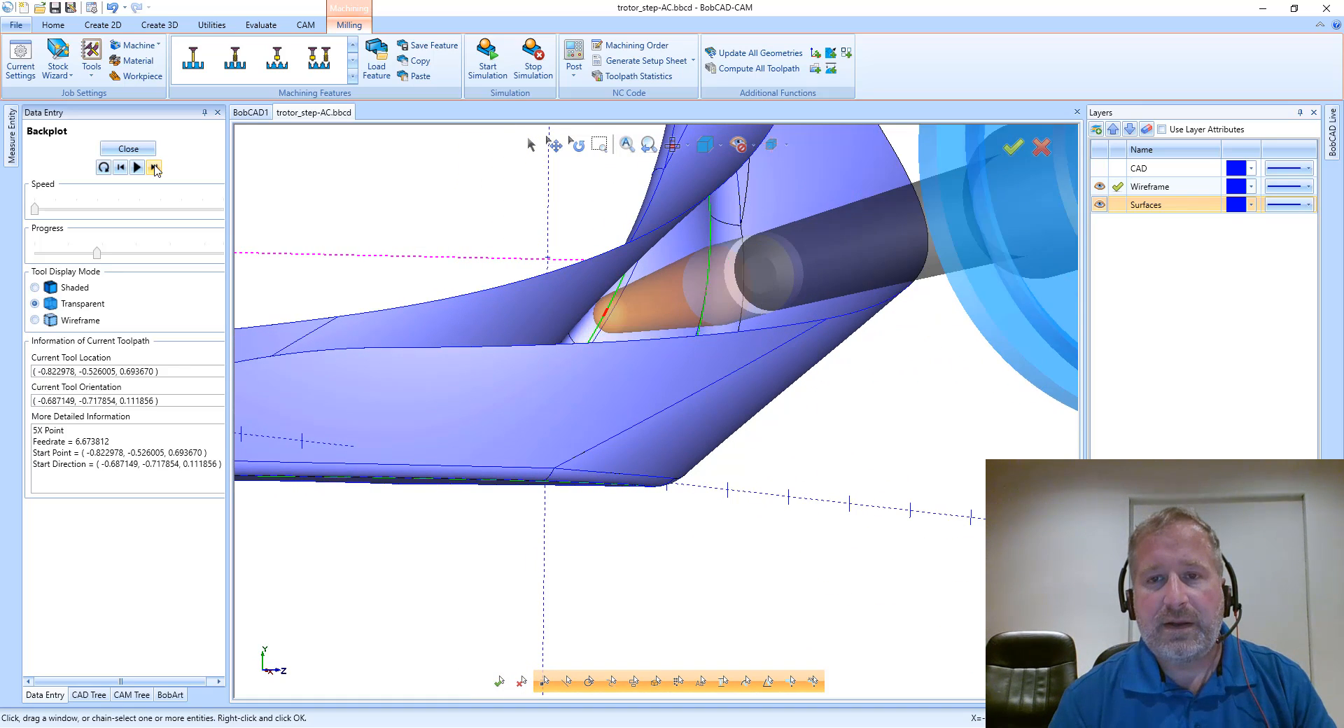
click(154, 168)
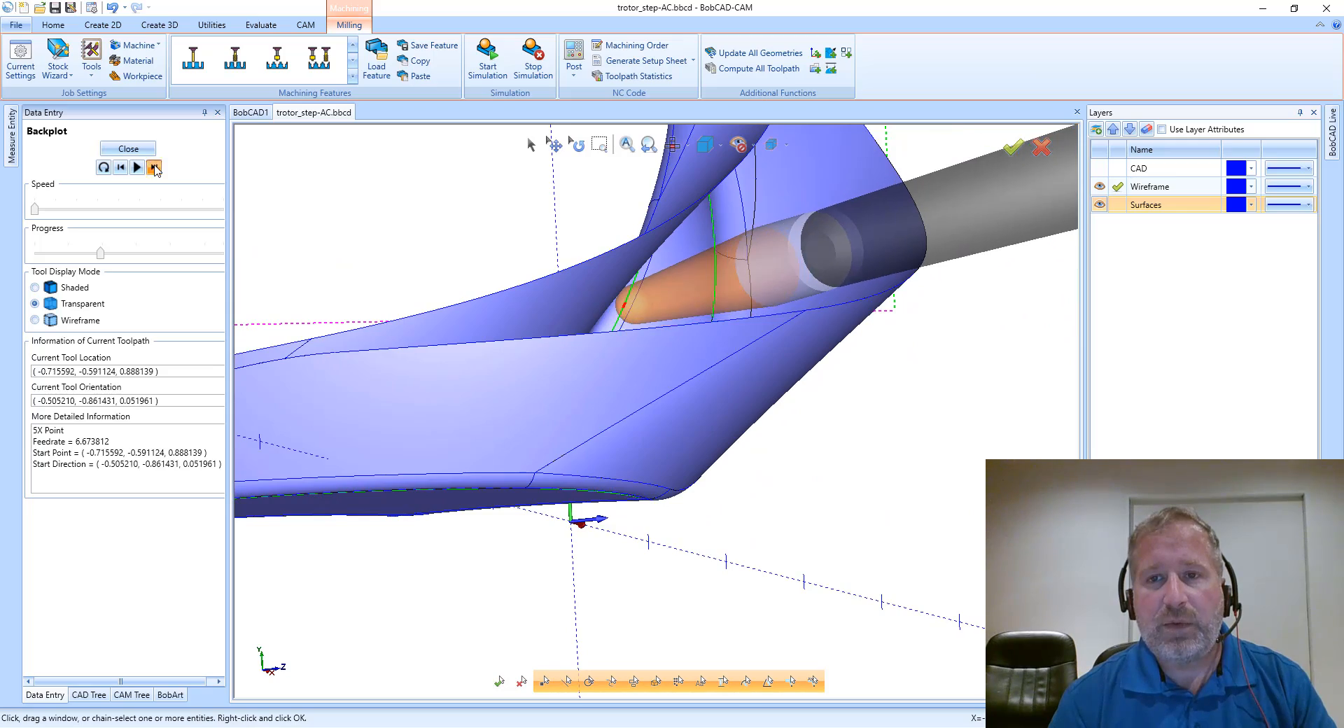
click(154, 168)
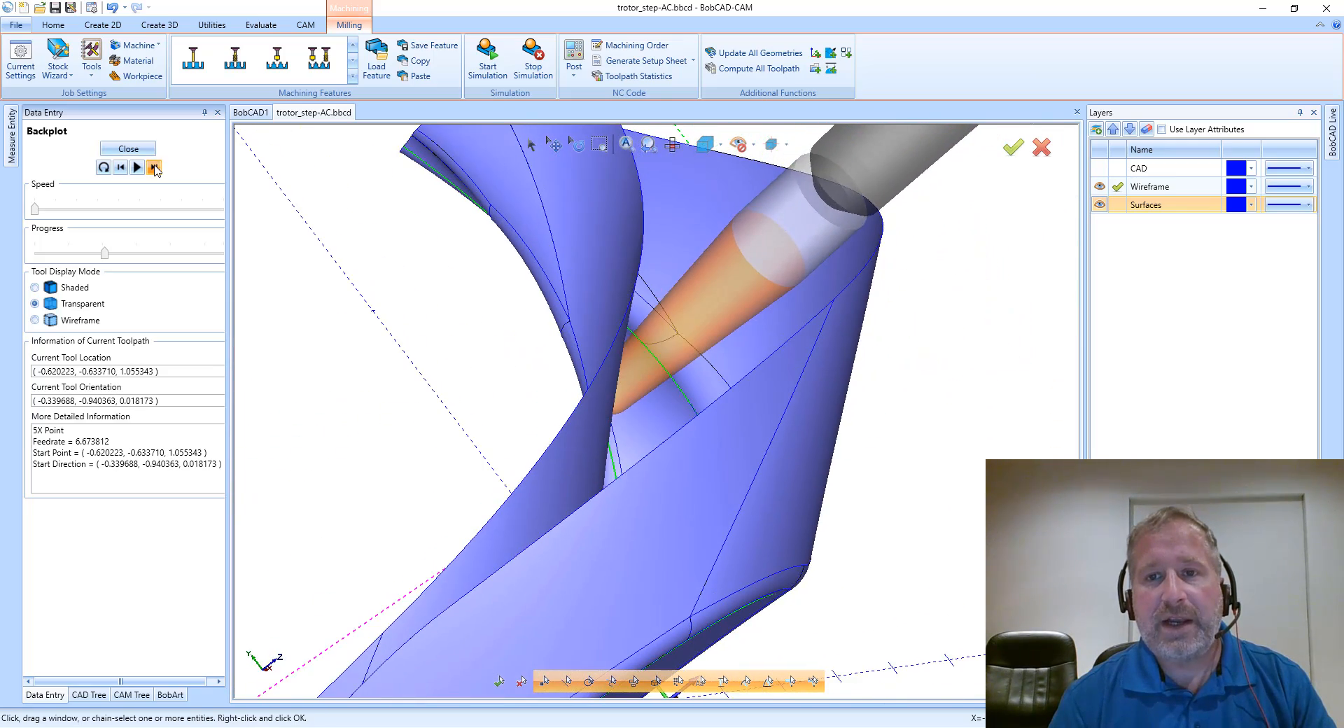
click(155, 169)
click(156, 168)
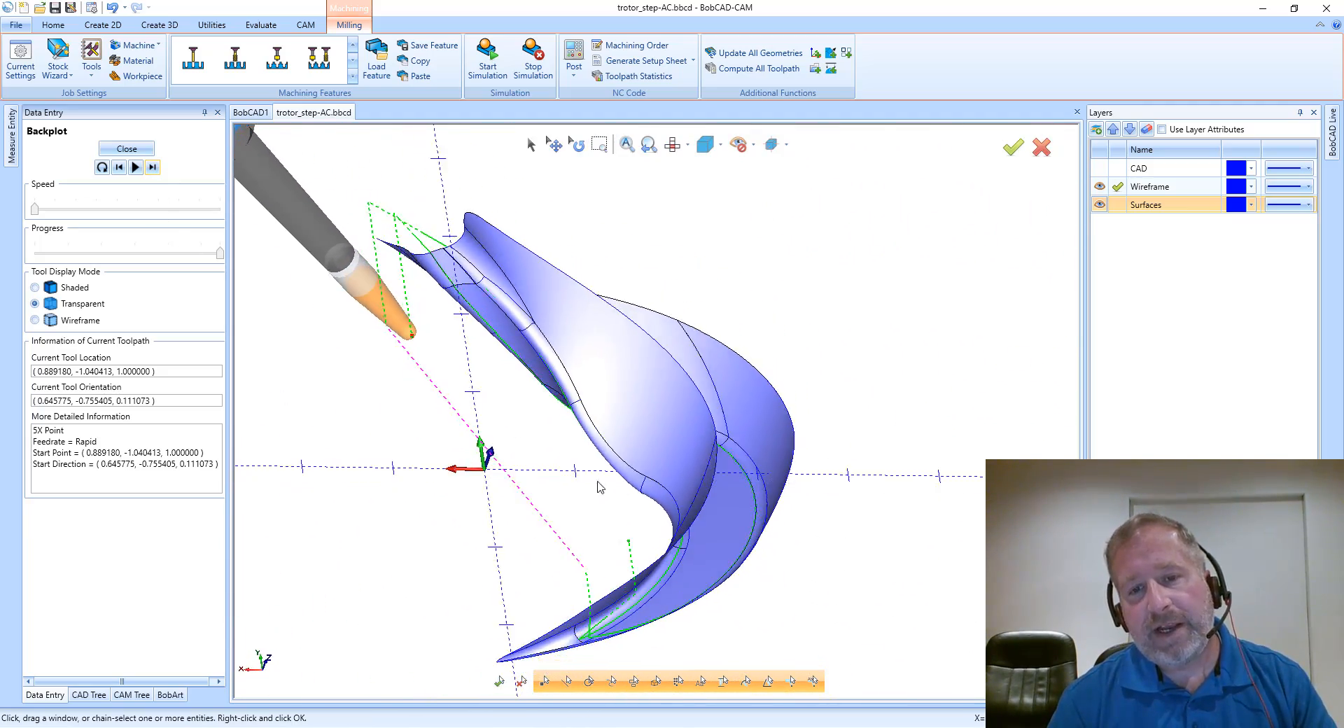
- Inspect the toolpath's entry moves at the narrow end of the channel and close the backplot
scroll(650, 570, up, 5)
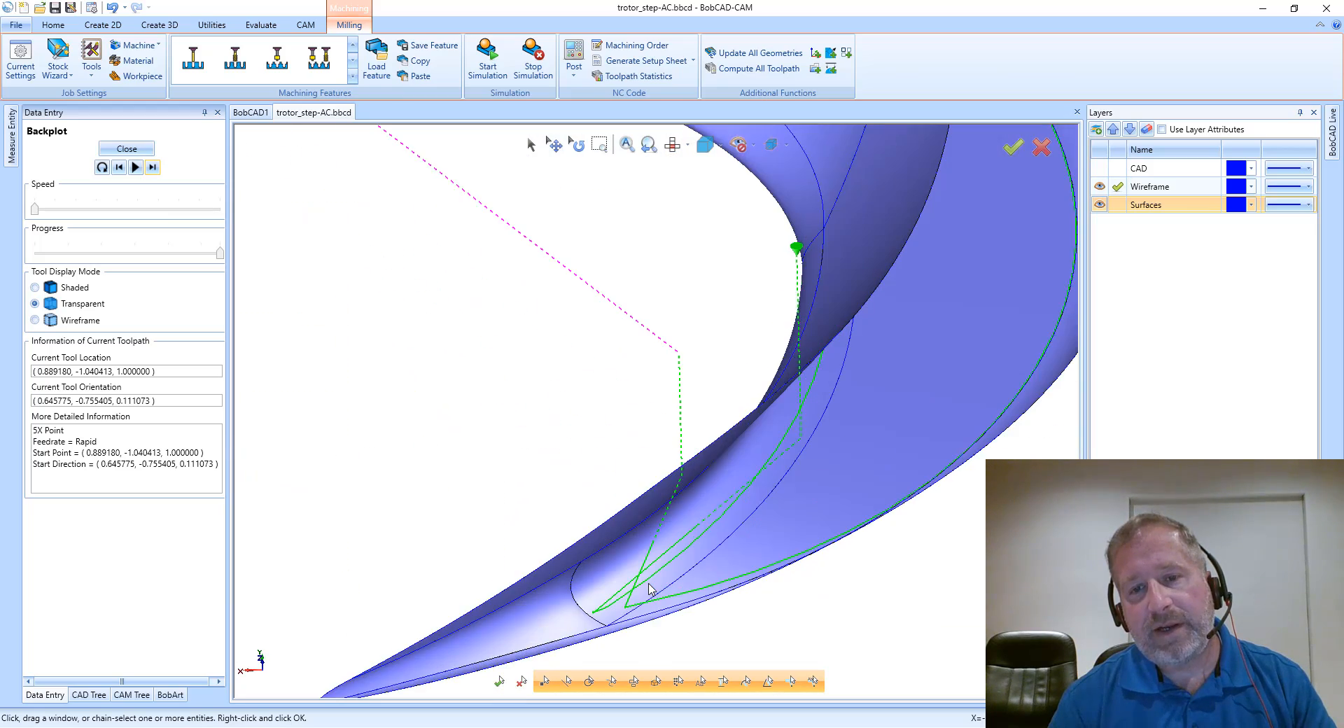
scroll(649, 586, down, 4)
mouse_move(648, 584)
middle_down()
mouse_move(788, 524)
mouse_move(746, 607)
mouse_move(639, 600)
middle_up()
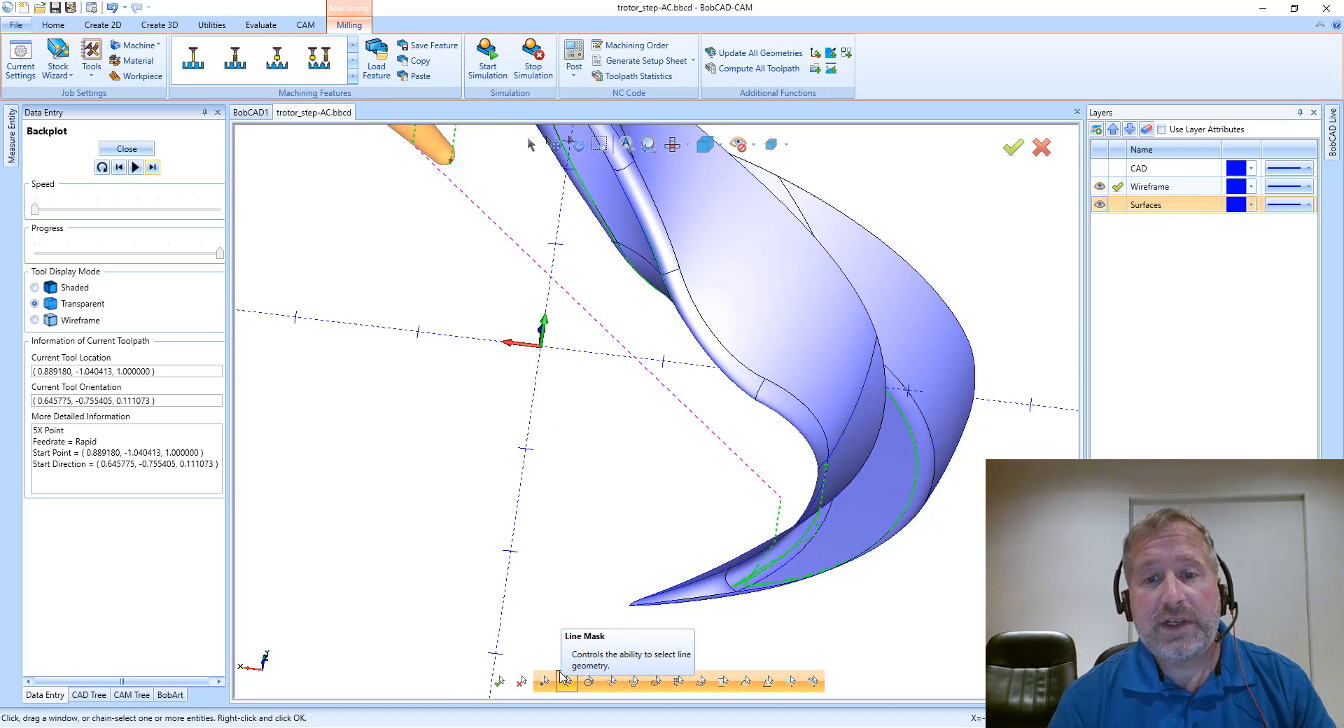
middle_drag(549, 683, 567, 647)
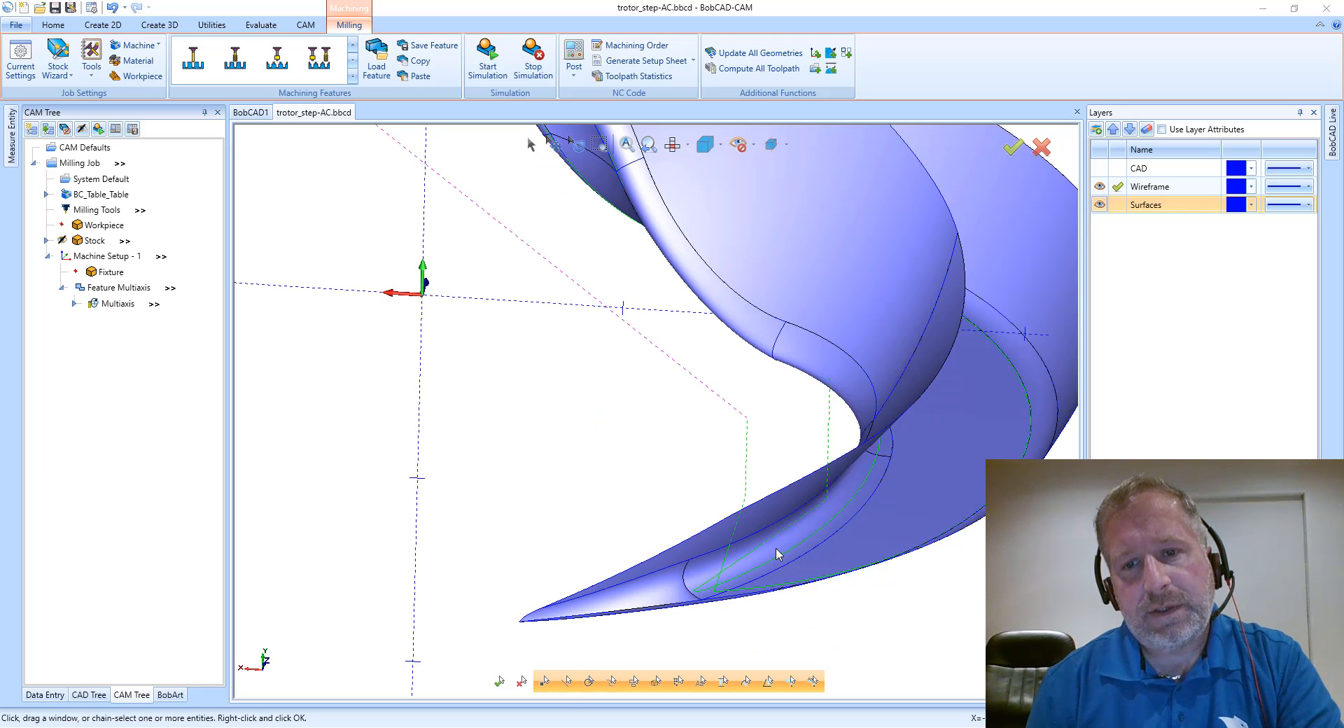
- Backplot the operation again to the plunge at the channel entry, inspect the tool against the blade, and close the backplot
right_click(136, 303)
click(183, 355)
click(154, 167)
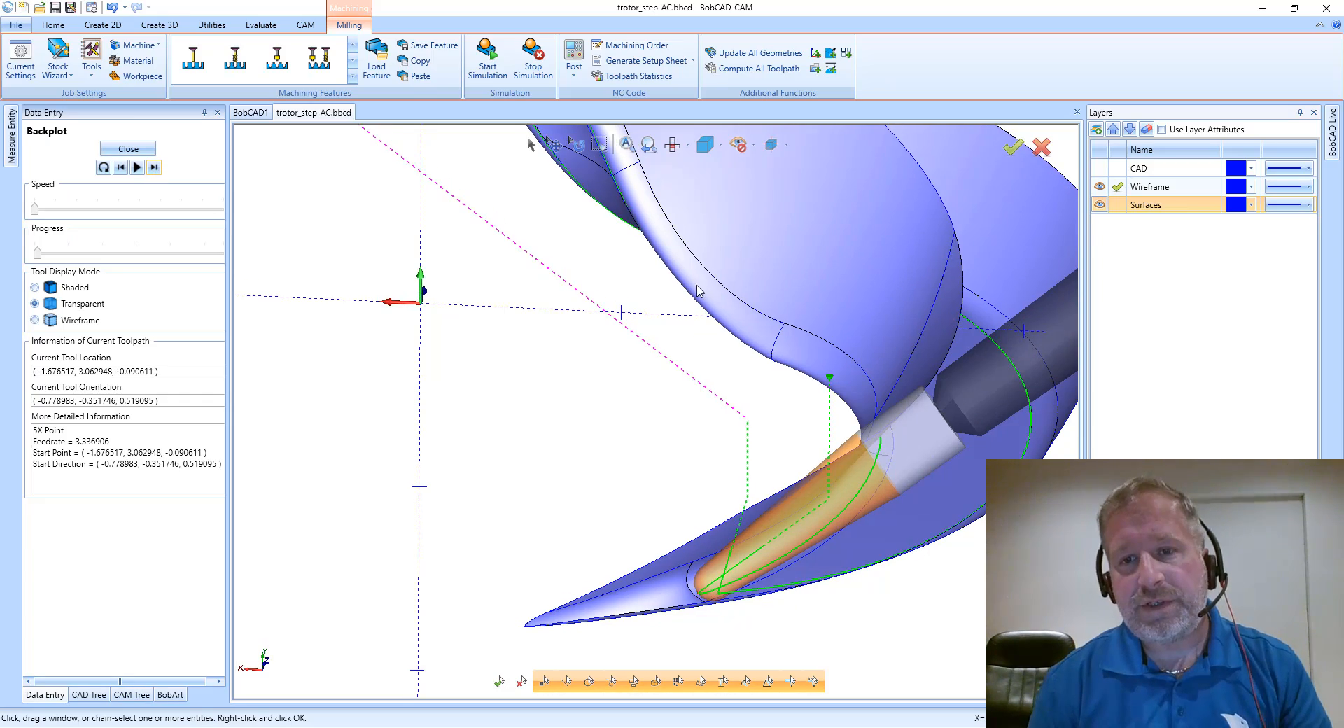
middle_drag(875, 420, 731, 354)
click(112, 153)
- Reopen the Multiaxis operation and review the tilt angle limits and clearance angle of gouge check 1, leaving them as set
click(118, 303)
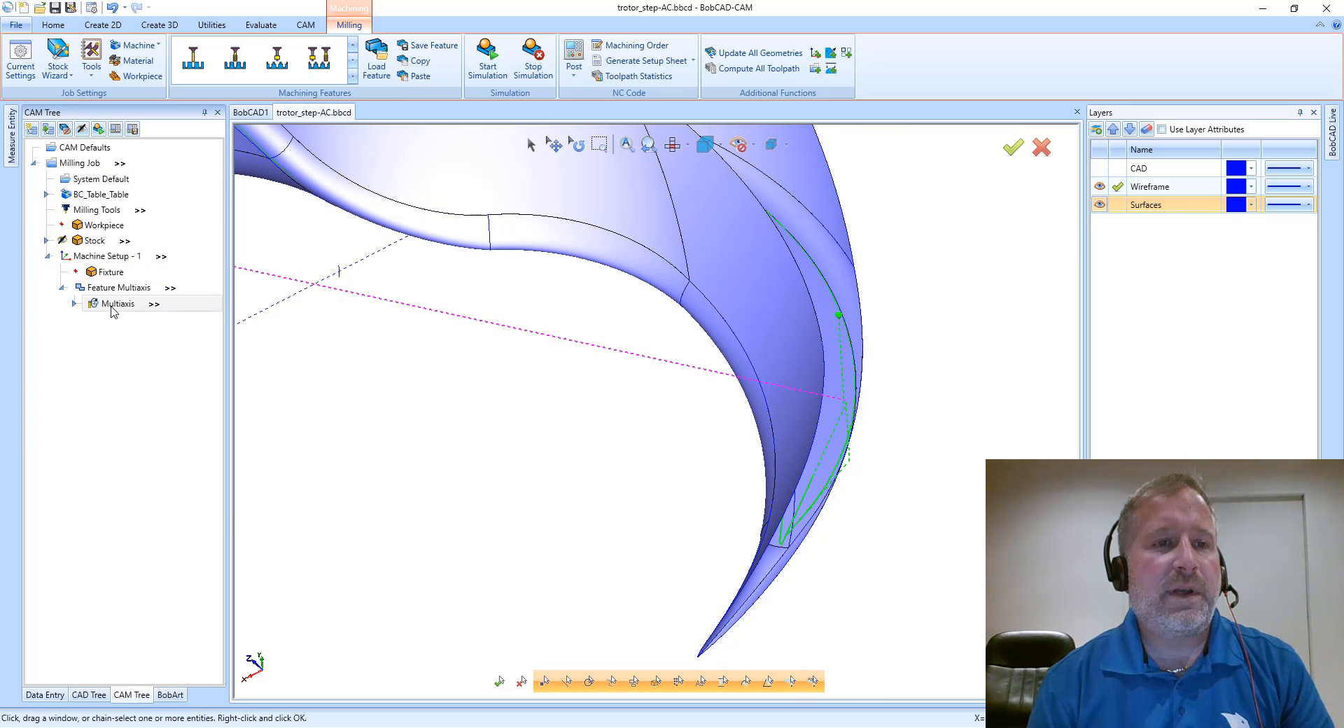
right_click(115, 308)
click(143, 320)
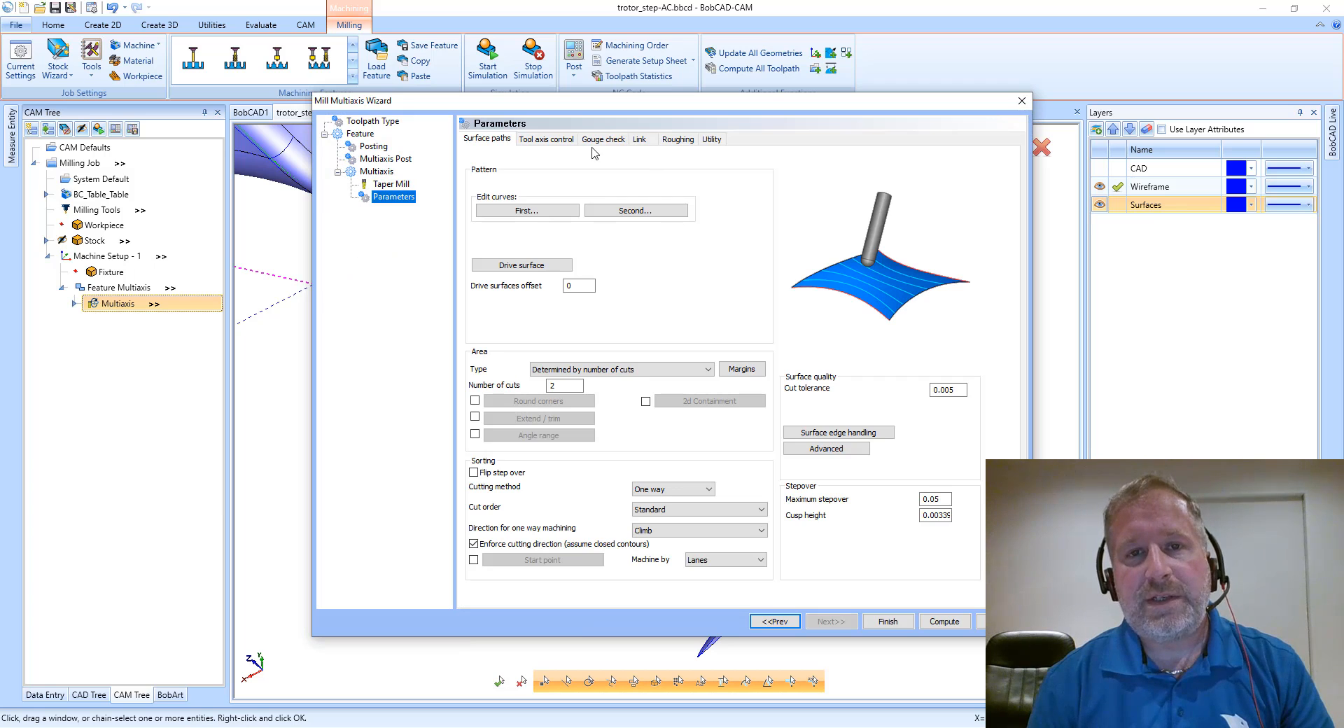
click(602, 139)
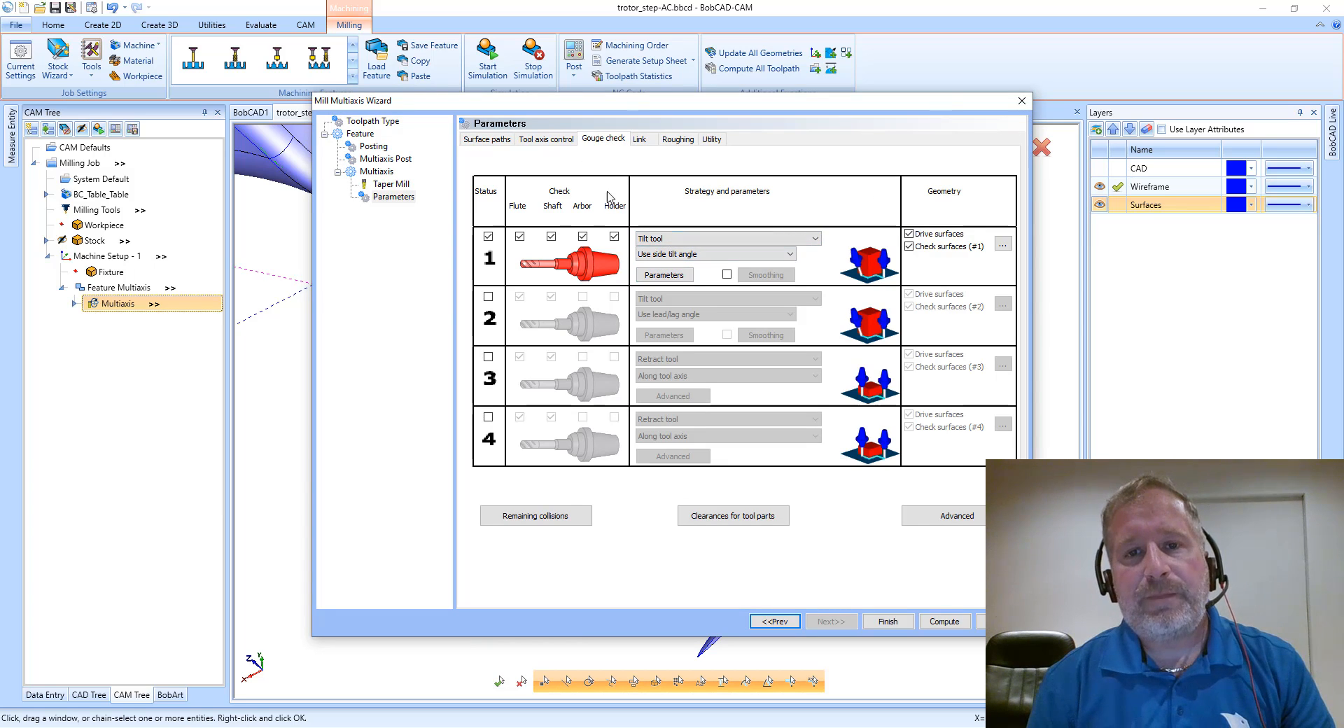
click(651, 276)
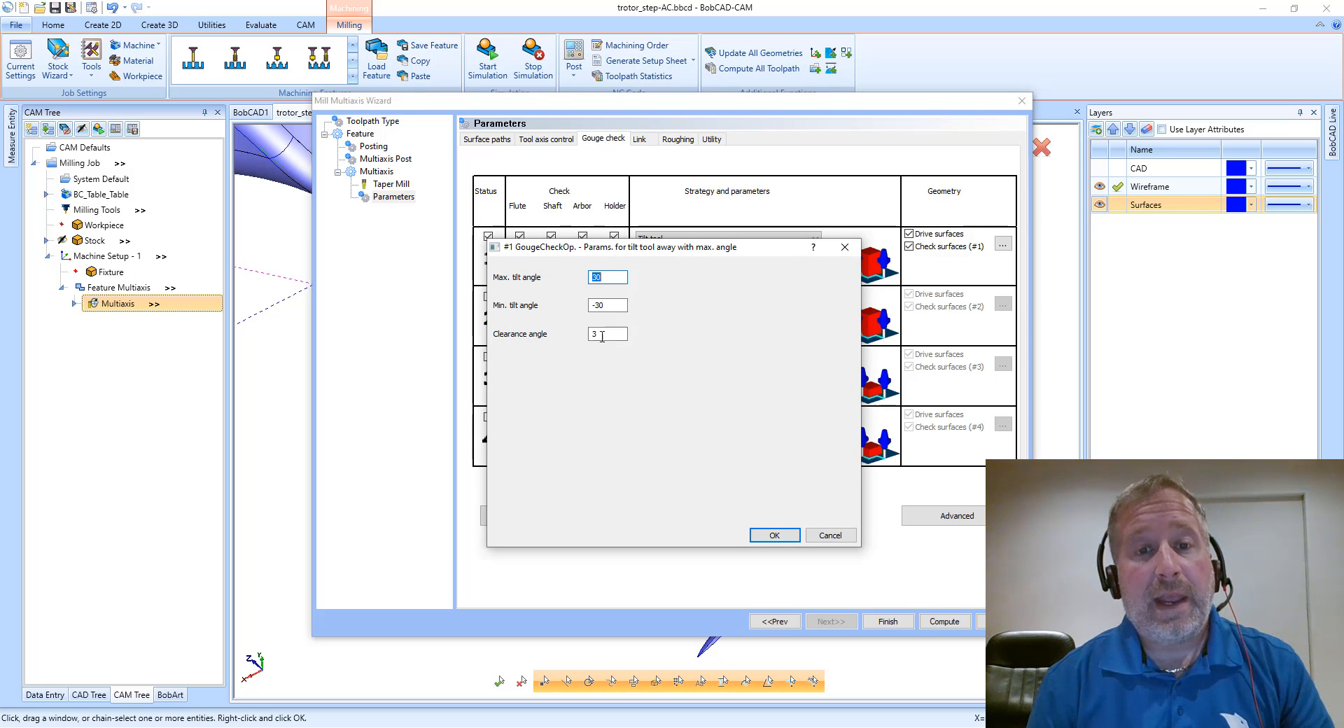
click(601, 334)
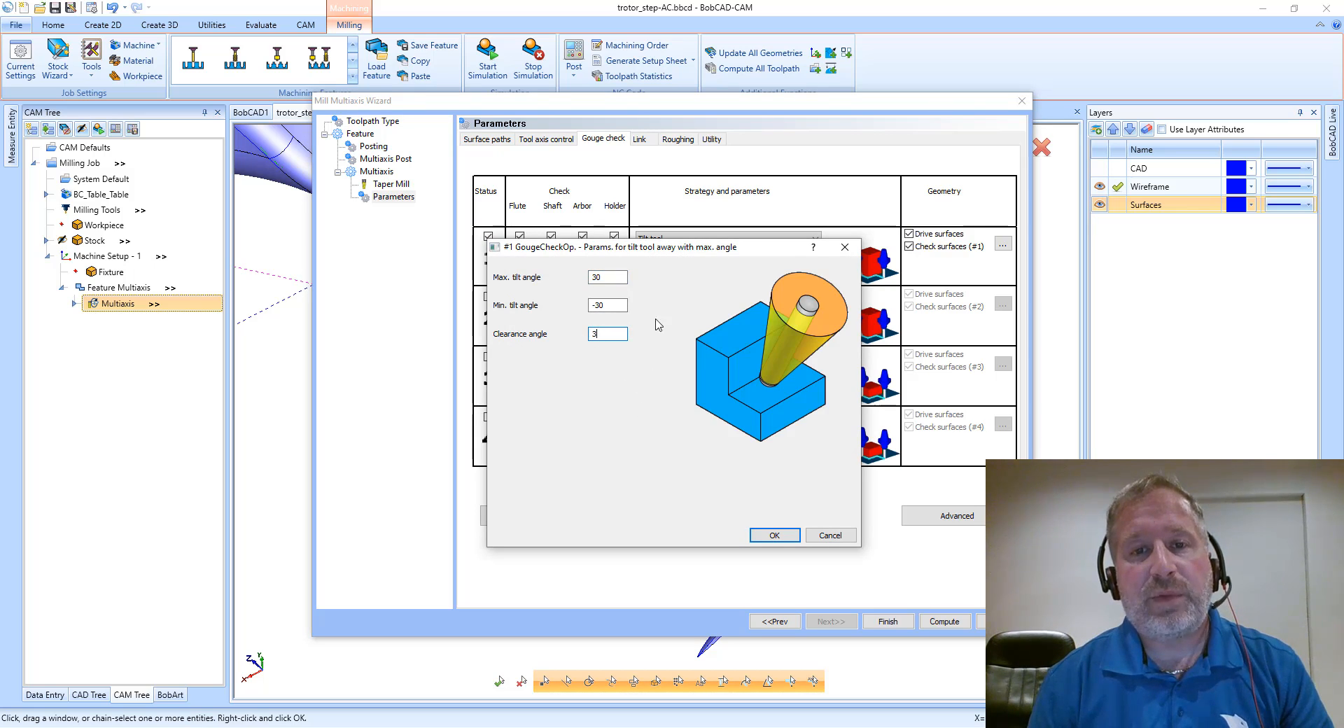
click(828, 535)
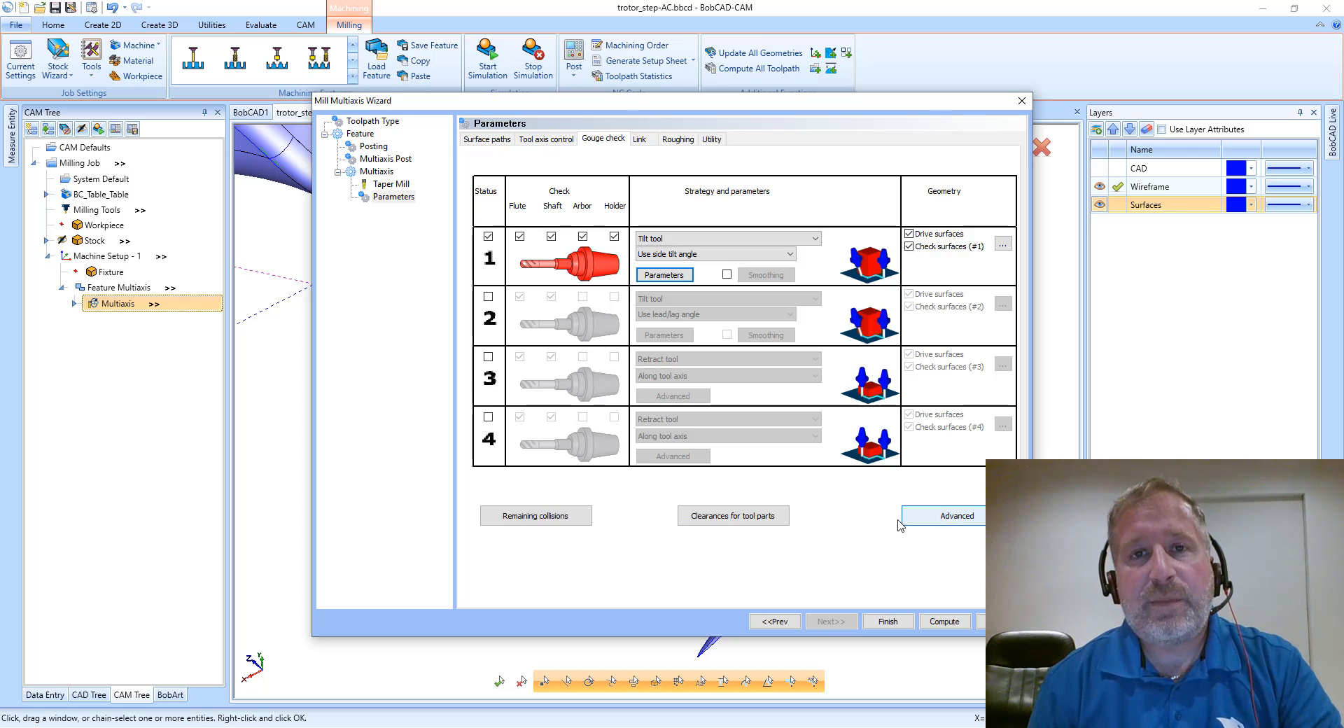
- Set the angular clearance for the tool parts to 3 in the gouge check settings and recompute the toolpath
click(730, 517)
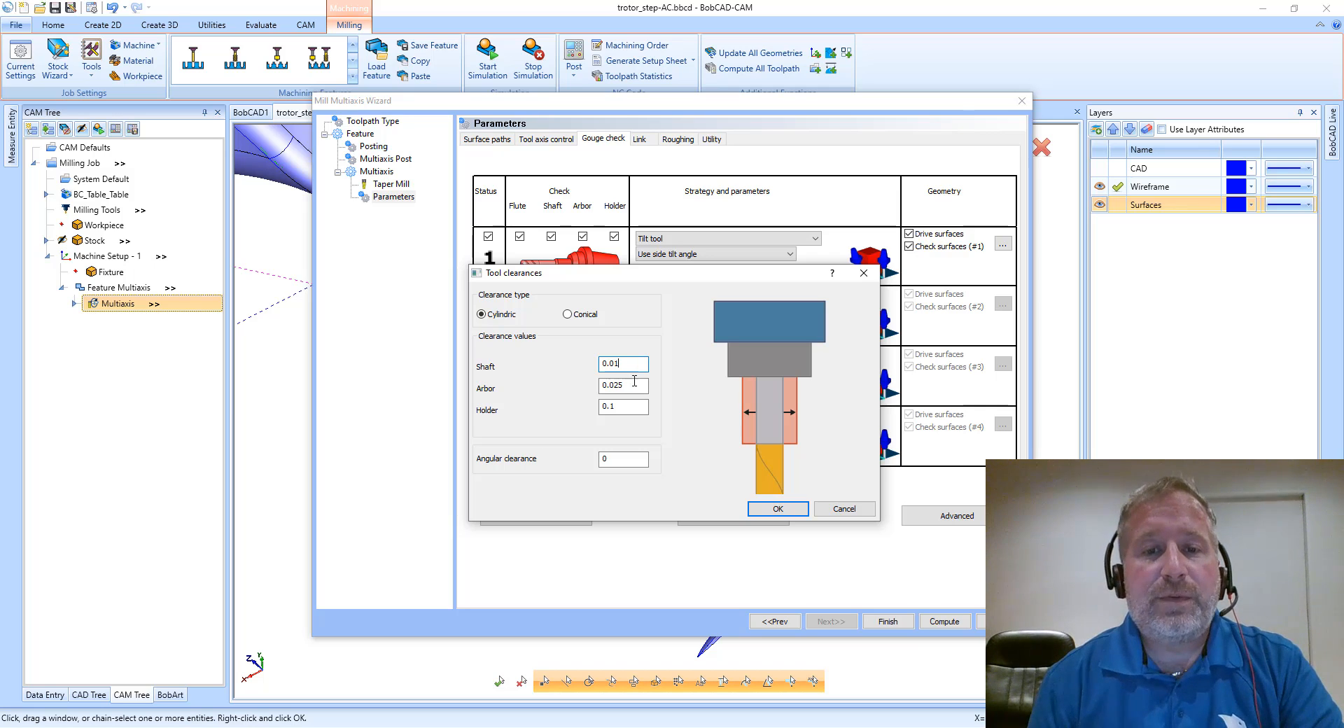
click(616, 459)
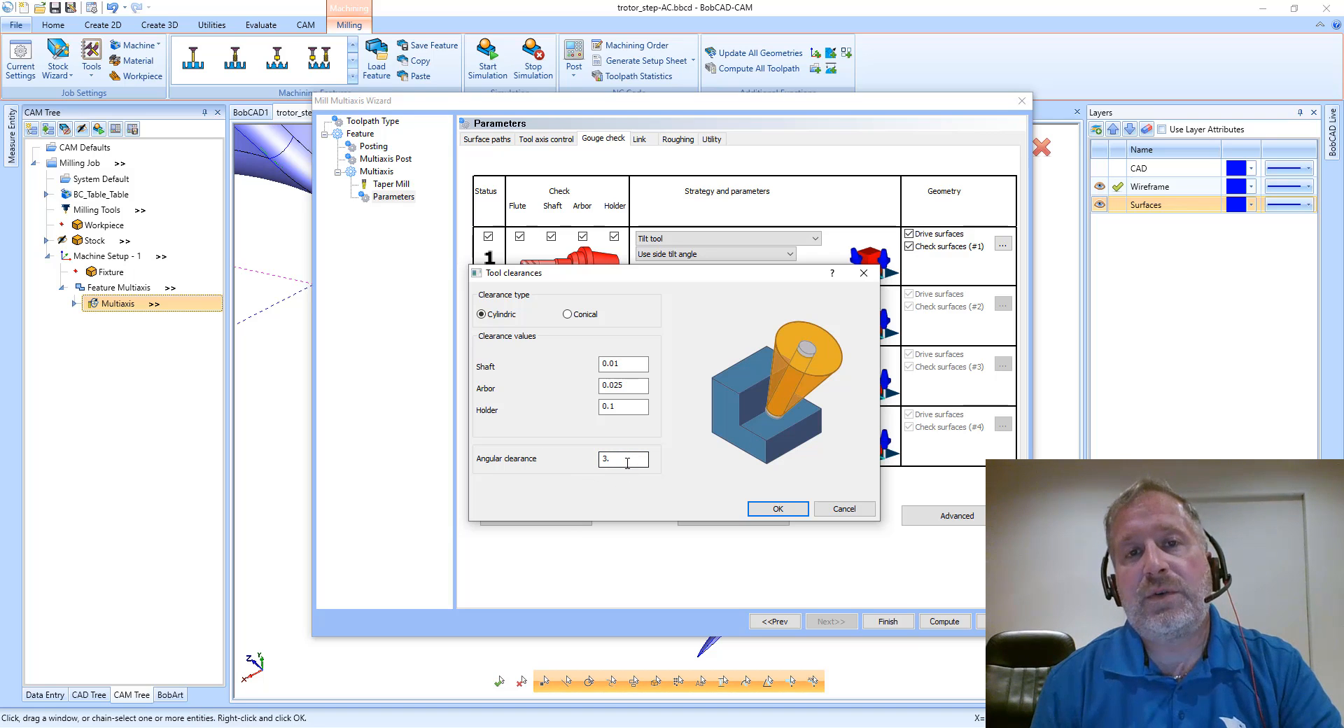
click(778, 509)
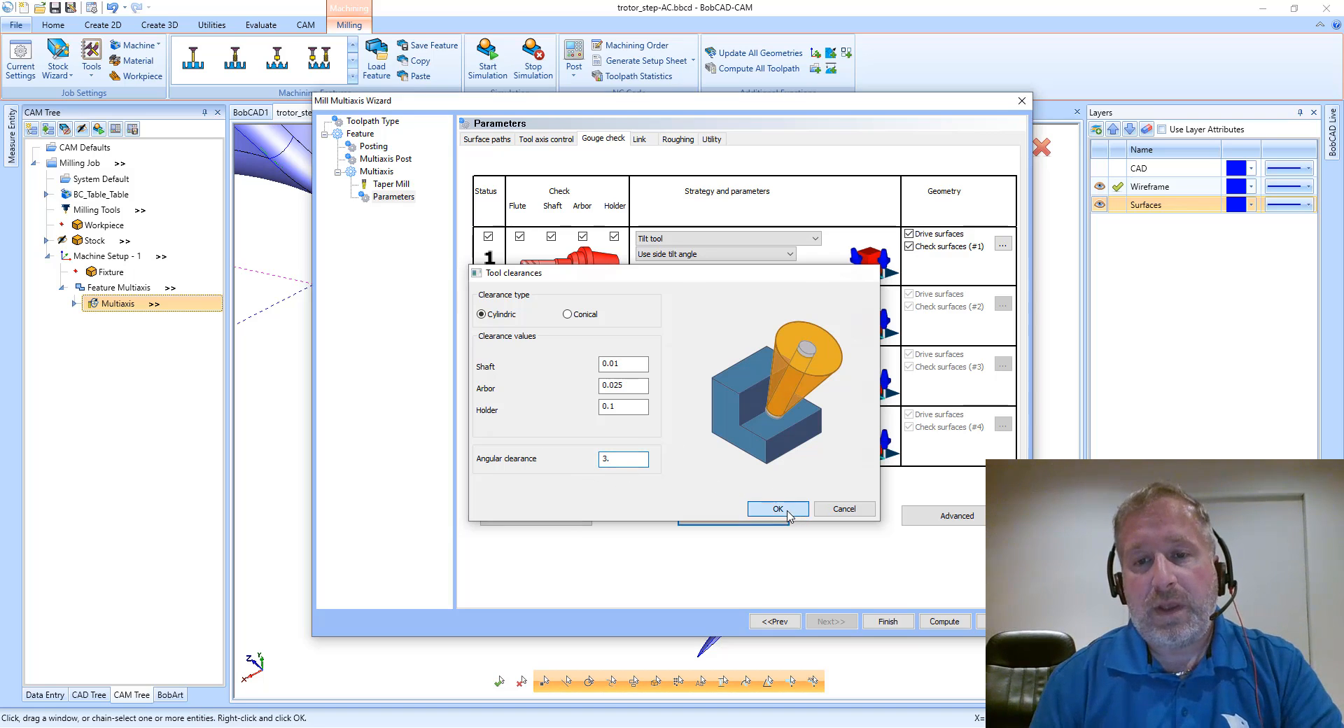
click(941, 621)
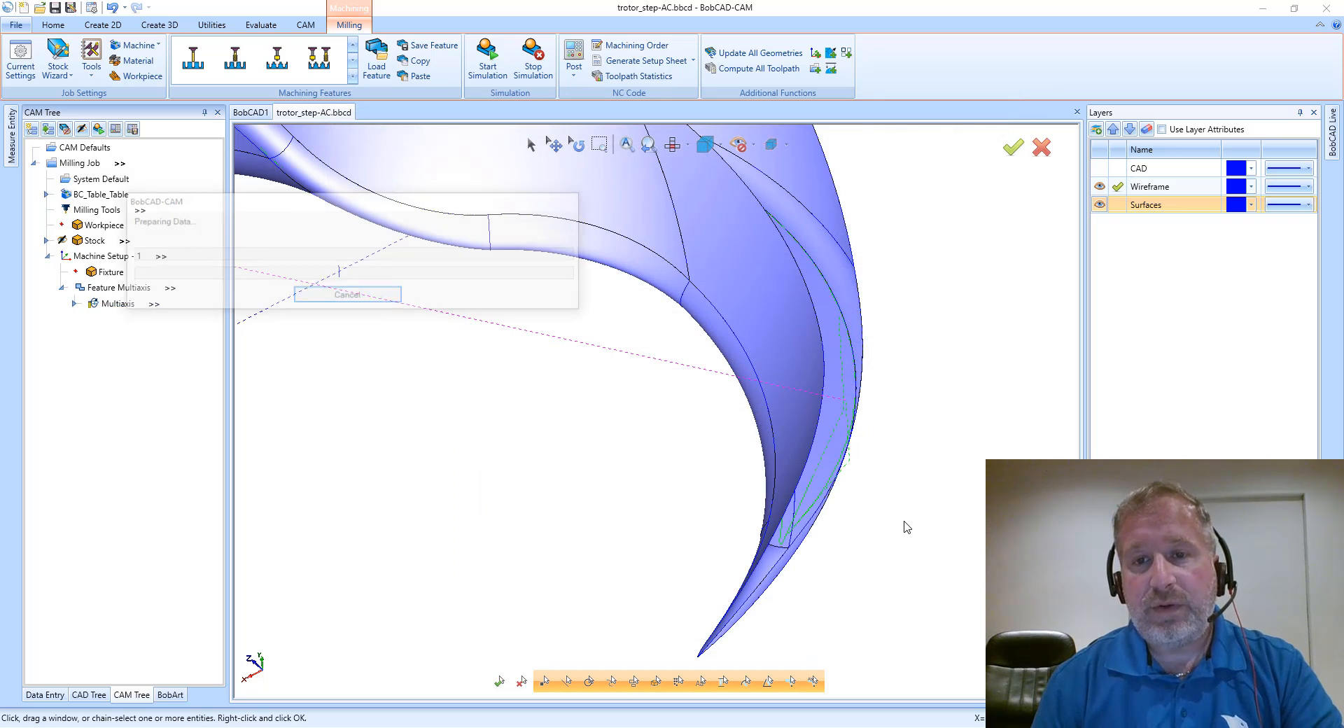
- Backplot the recomputed operation to the plunge at the channel entry and inspect the tool against the blade
middle_drag(900, 528, 881, 507)
click(124, 303)
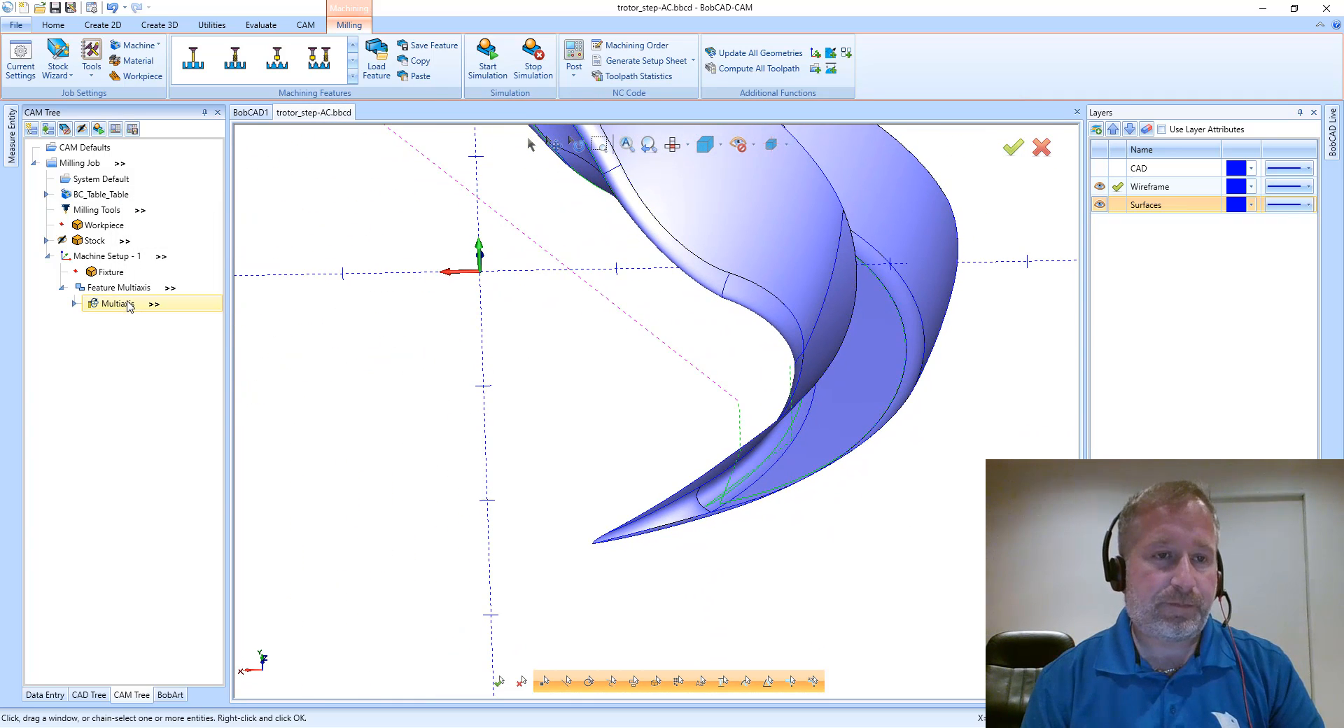
right_click(128, 303)
click(166, 349)
middle_drag(510, 389, 277, 189)
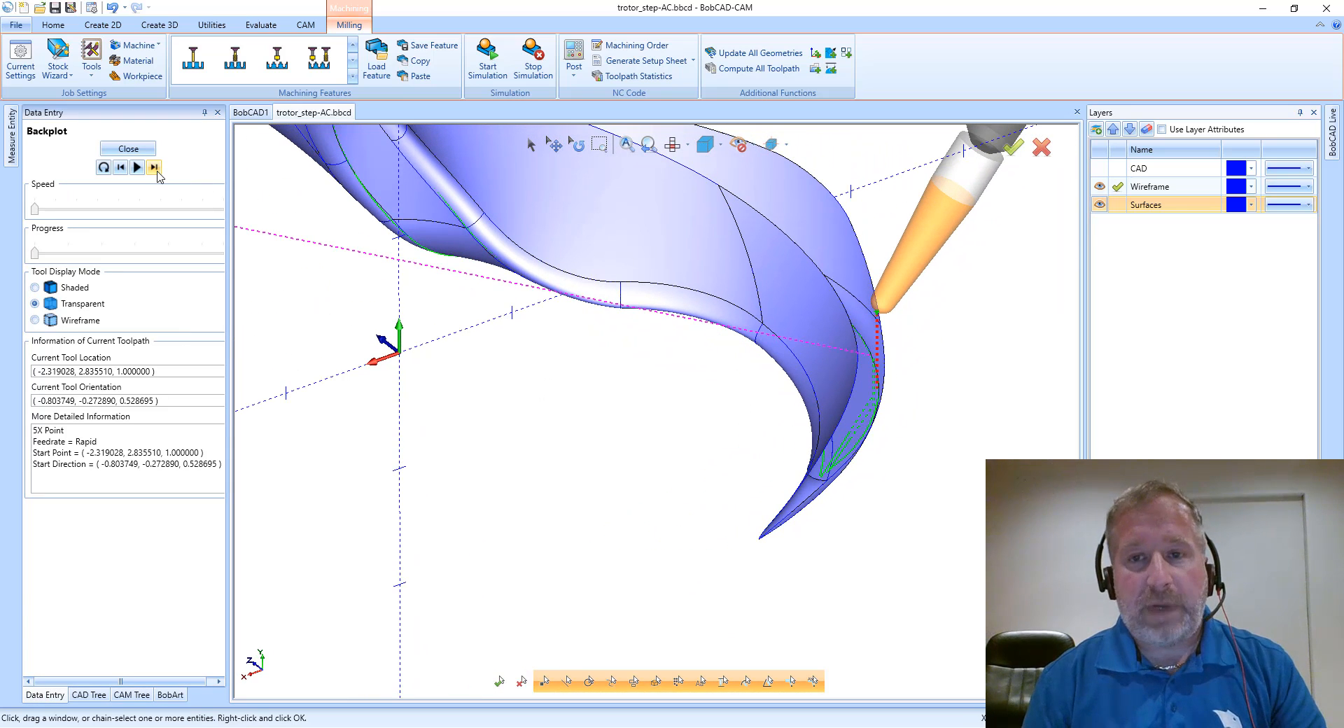
click(153, 166)
click(153, 167)
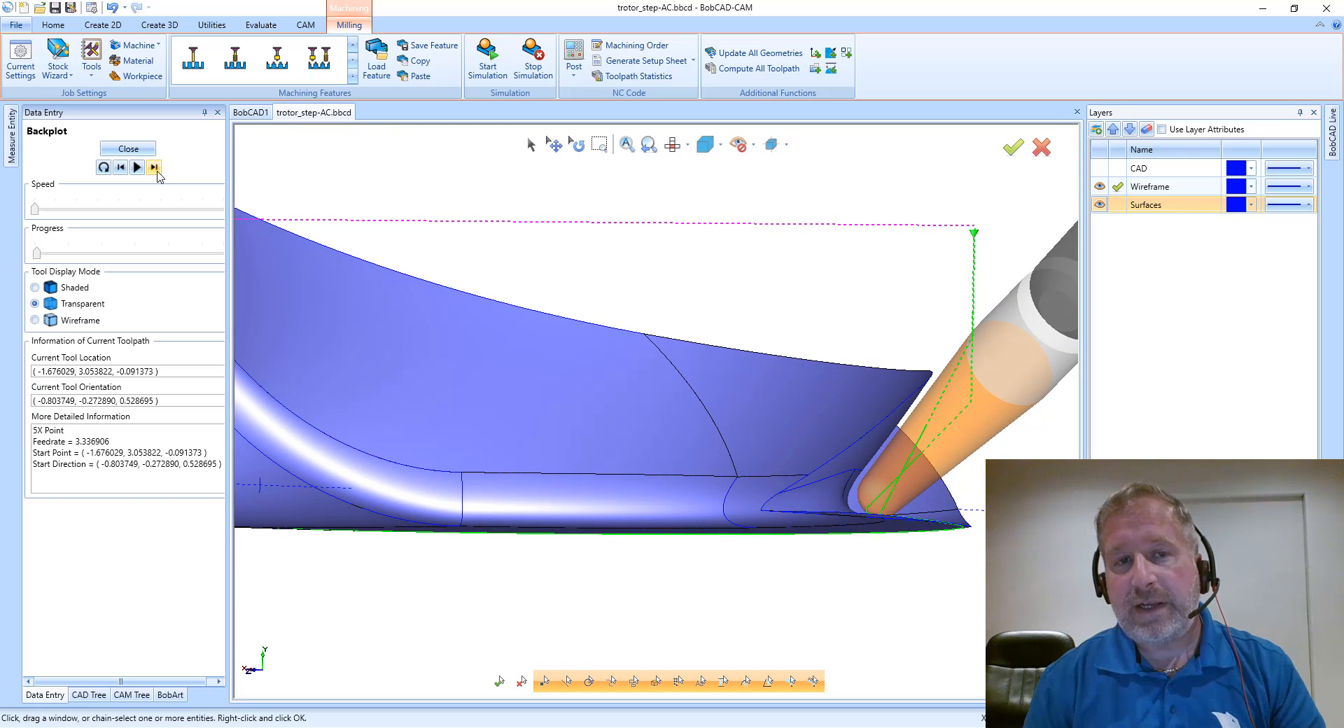
- Advance the backplot along the first cut, checking how the tool tilts away from the blade at the channel entry
click(155, 168)
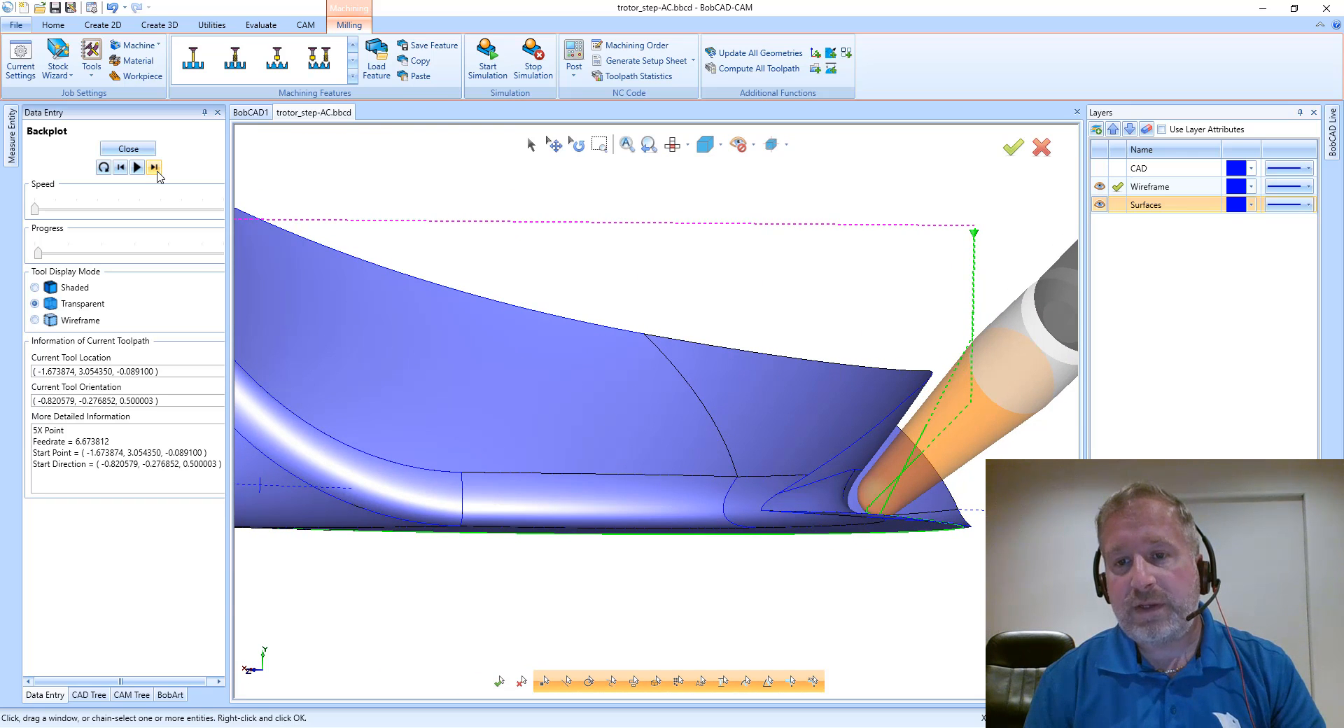
click(155, 168)
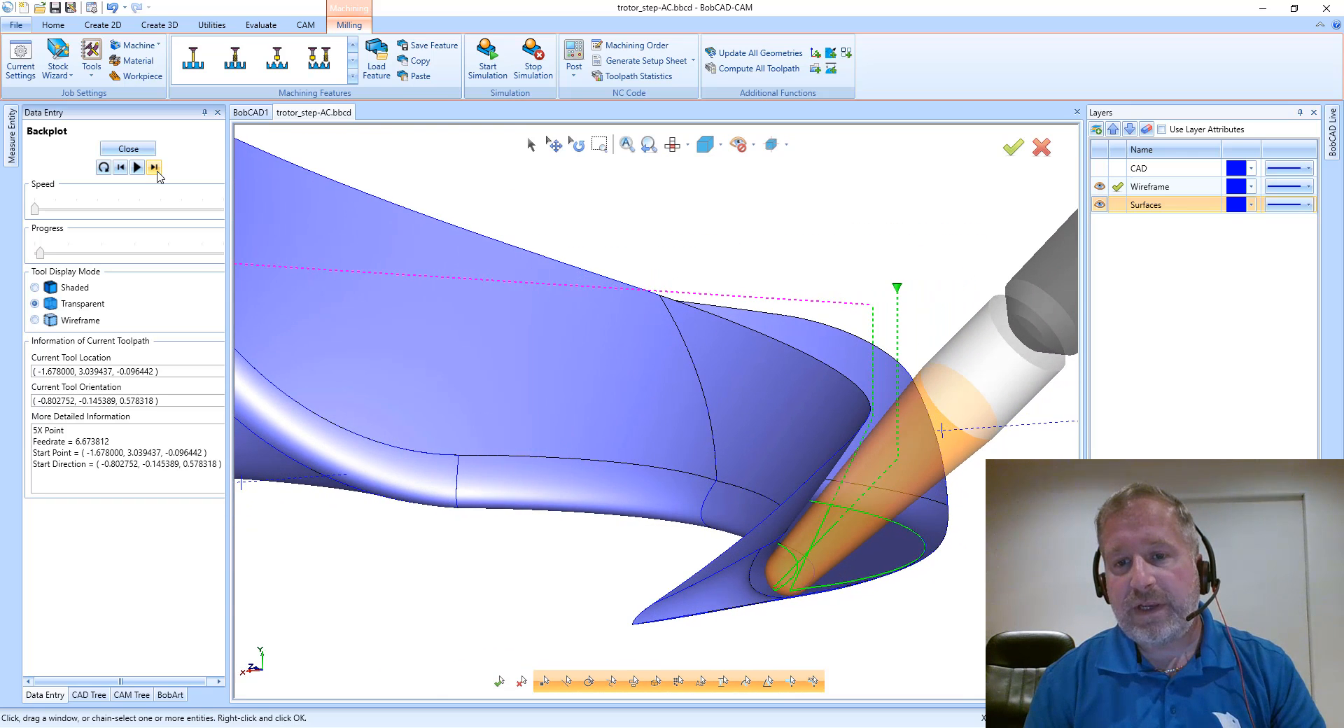
click(154, 168)
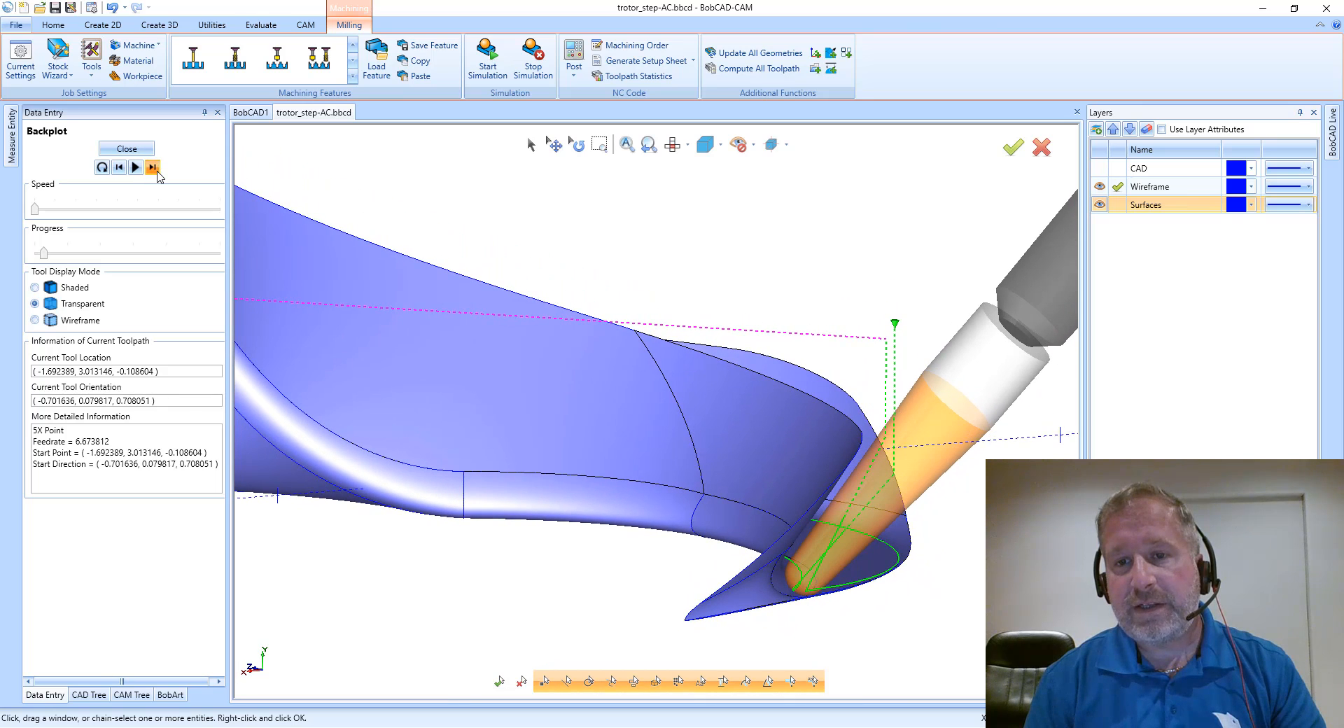
click(155, 168)
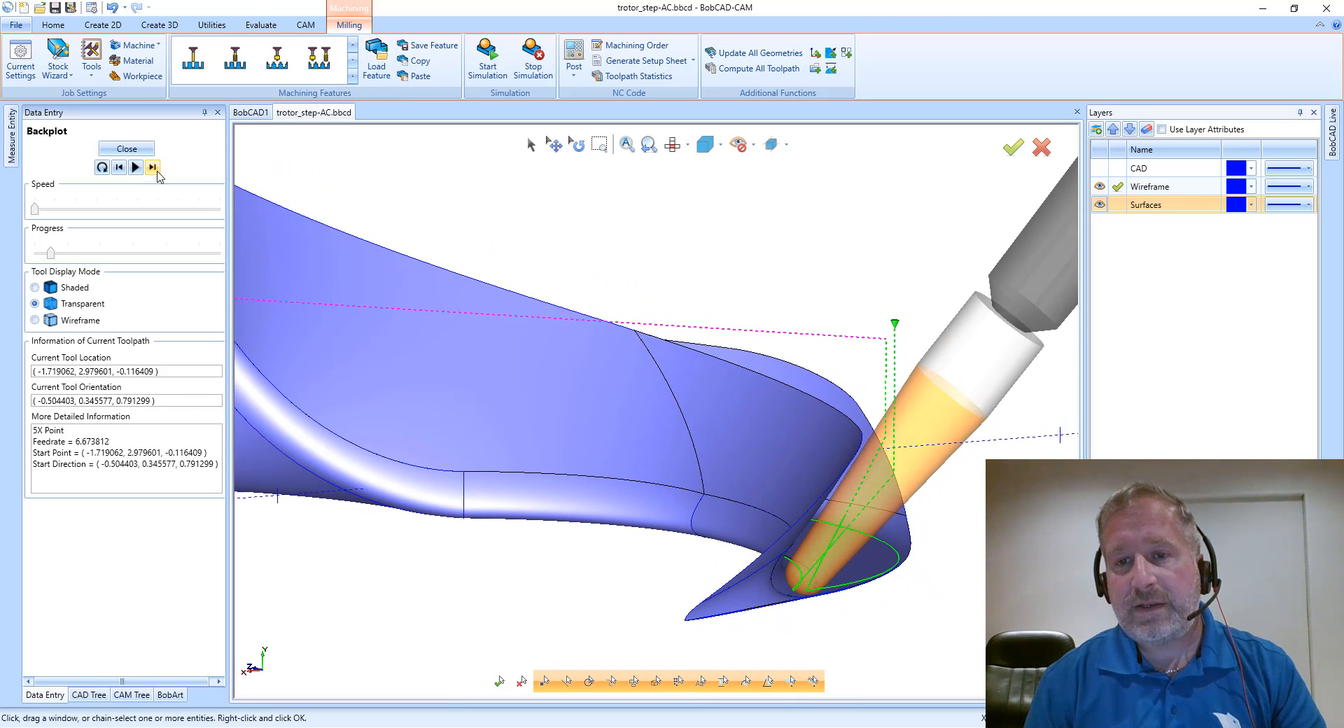
click(154, 168)
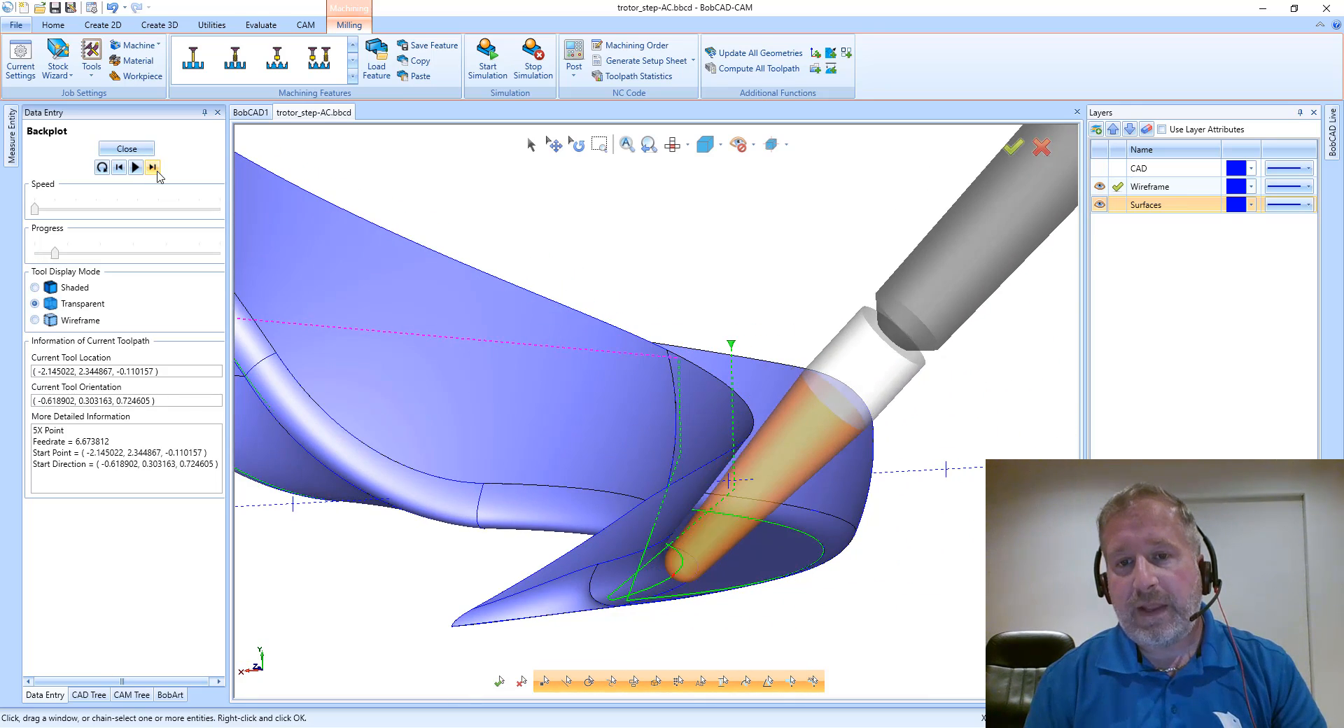
click(155, 168)
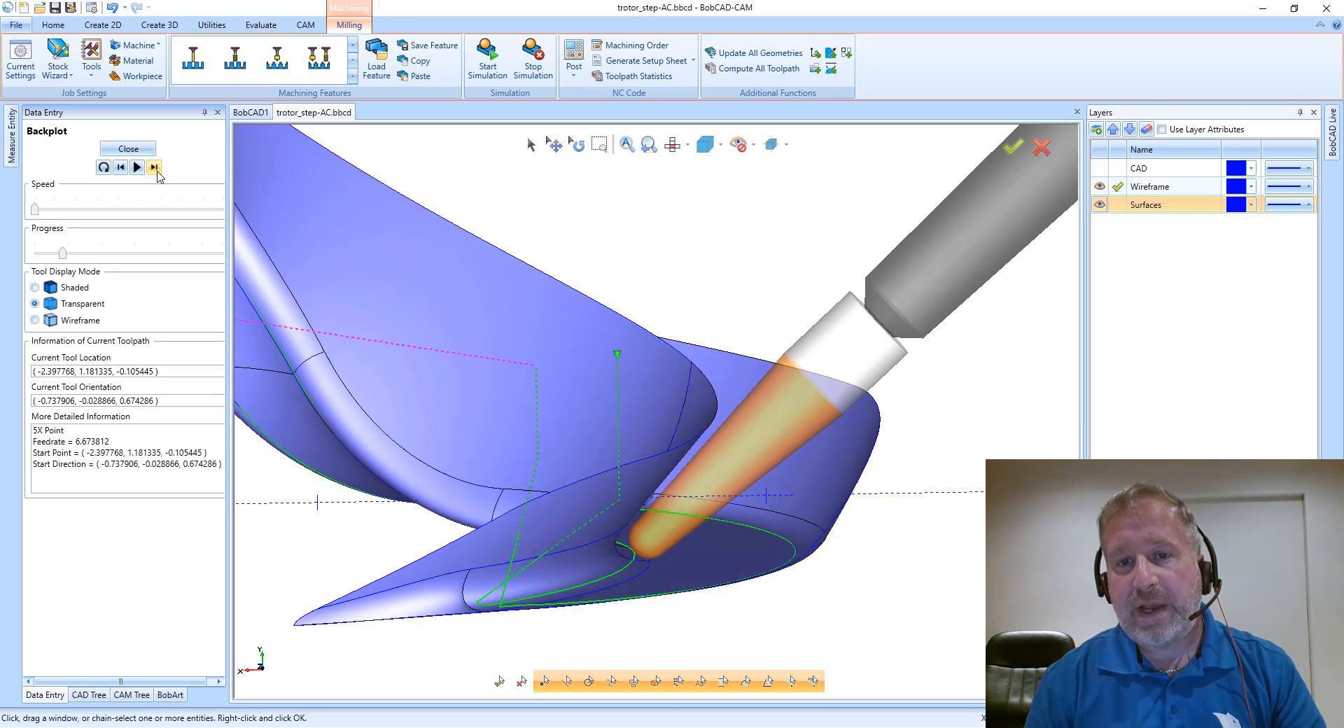
click(155, 168)
- Move the backplot ahead to the second cut and follow it around the channel bend, checking the arbor between the blades
drag(69, 259, 74, 259)
drag(73, 258, 138, 252)
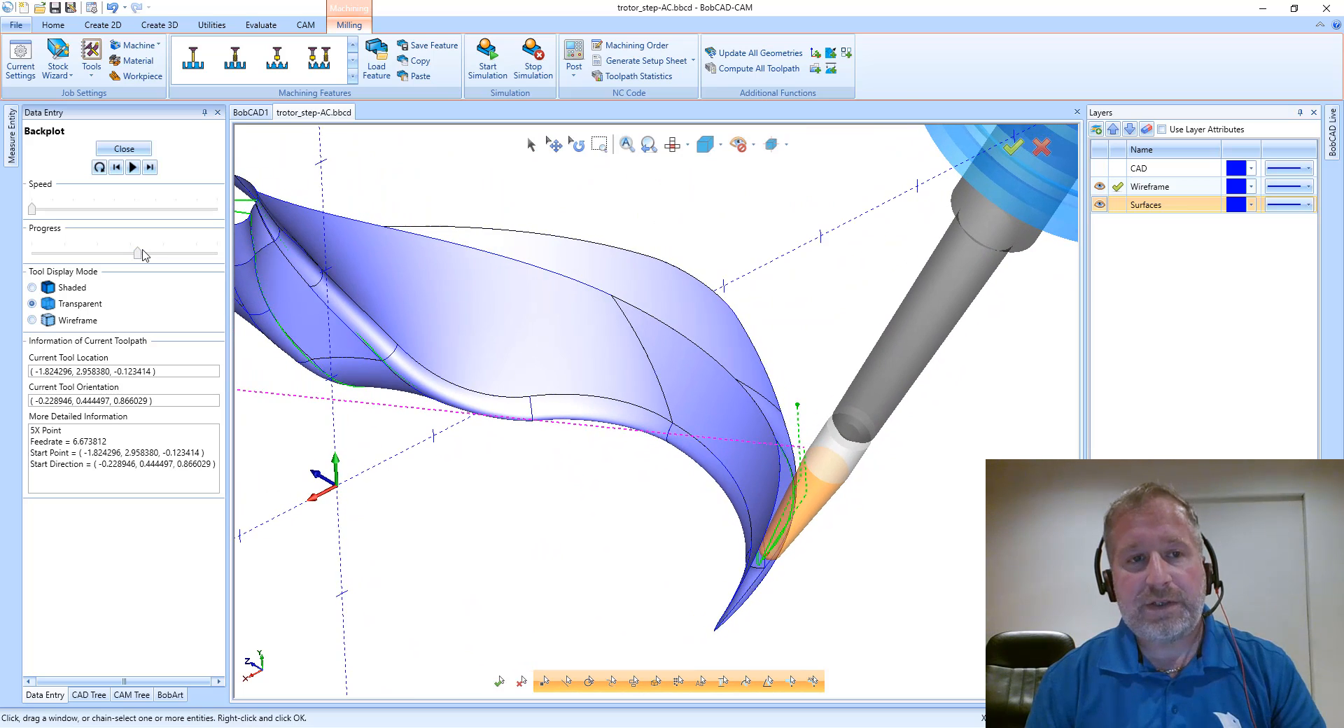
drag(143, 258, 154, 258)
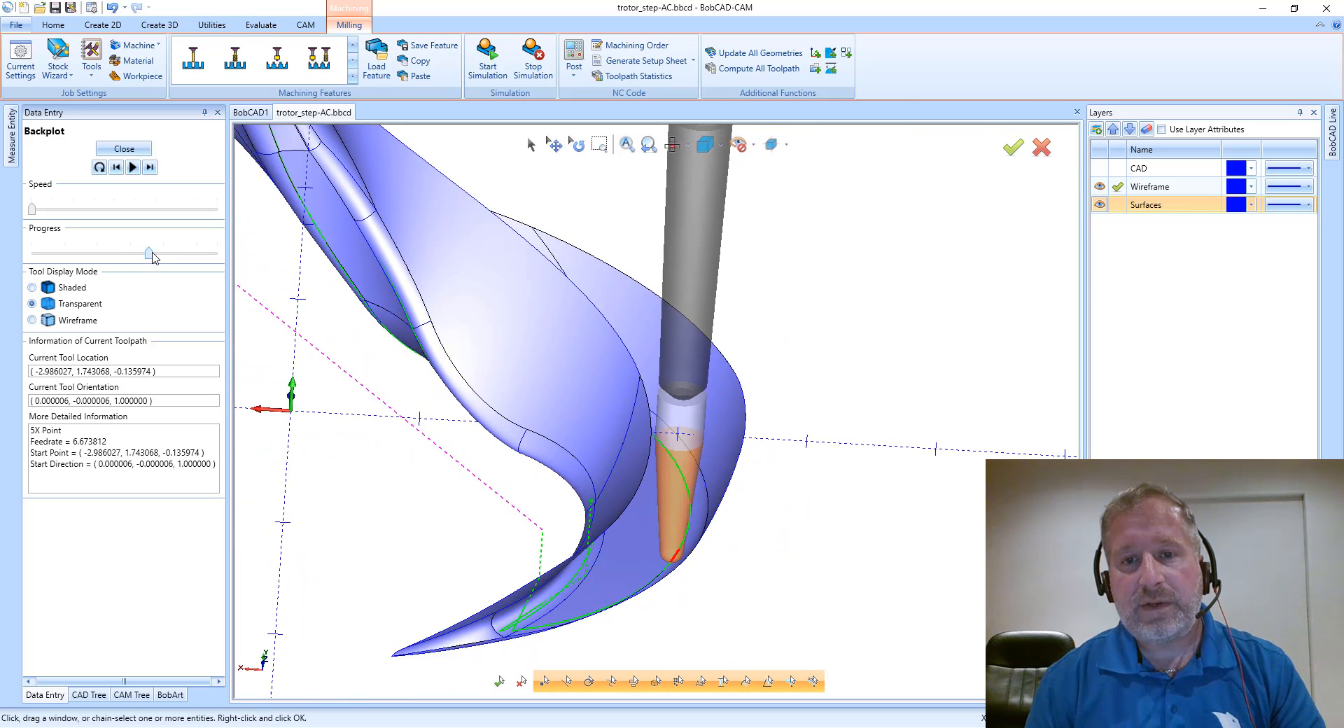
drag(153, 255, 163, 257)
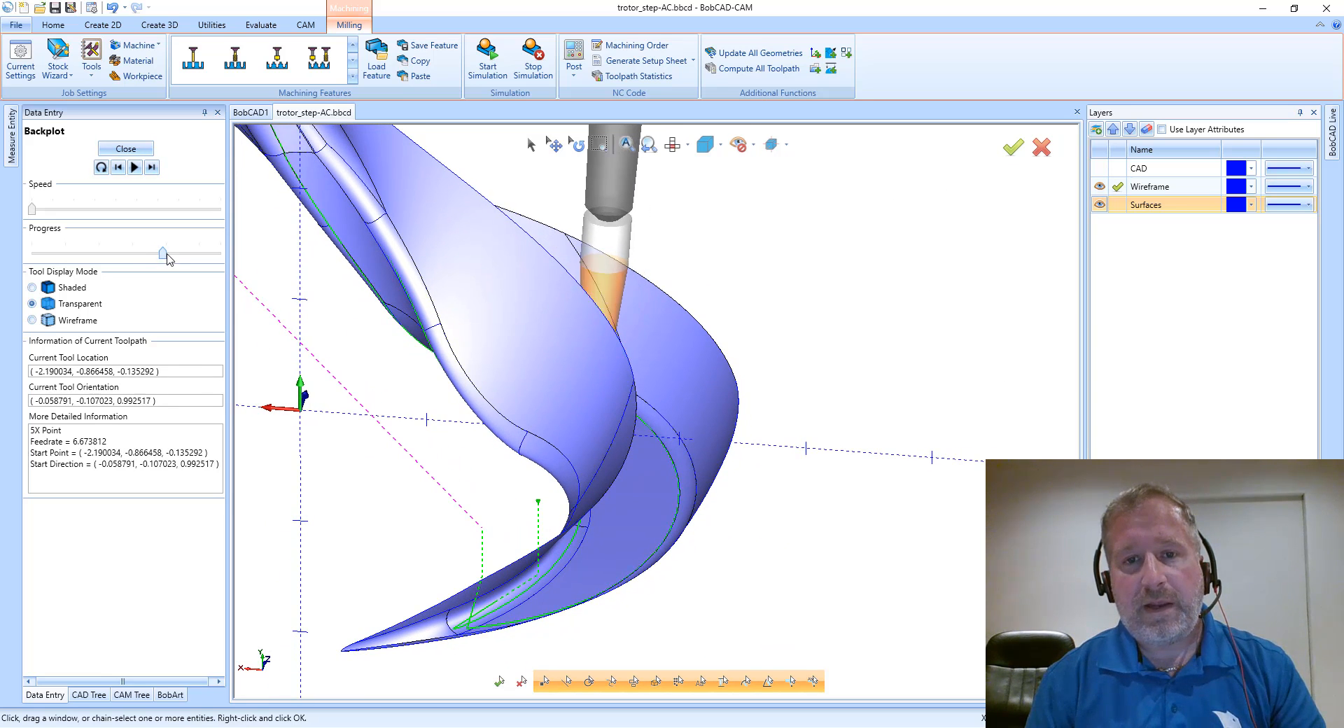
drag(165, 259, 160, 258)
- Advance the backplot past the bend on the second cut, checking the shaft, arbor and holder against both blades
click(151, 168)
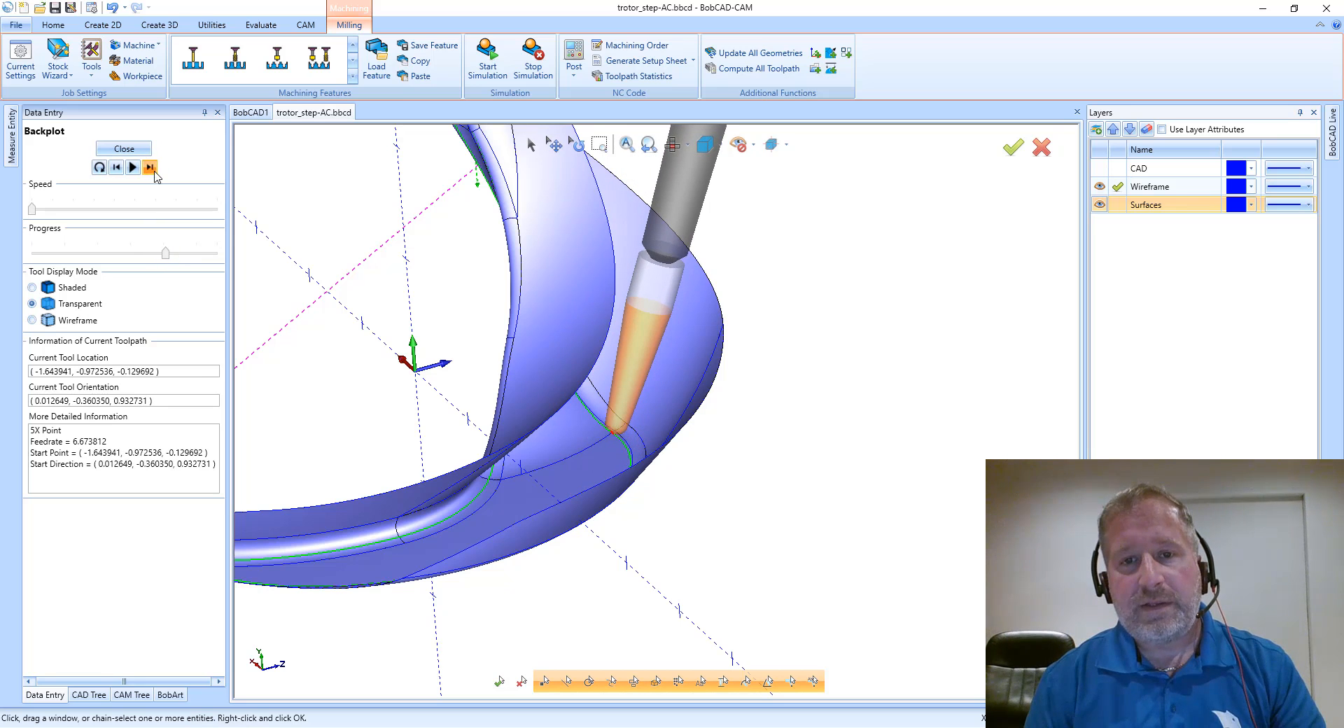
click(155, 172)
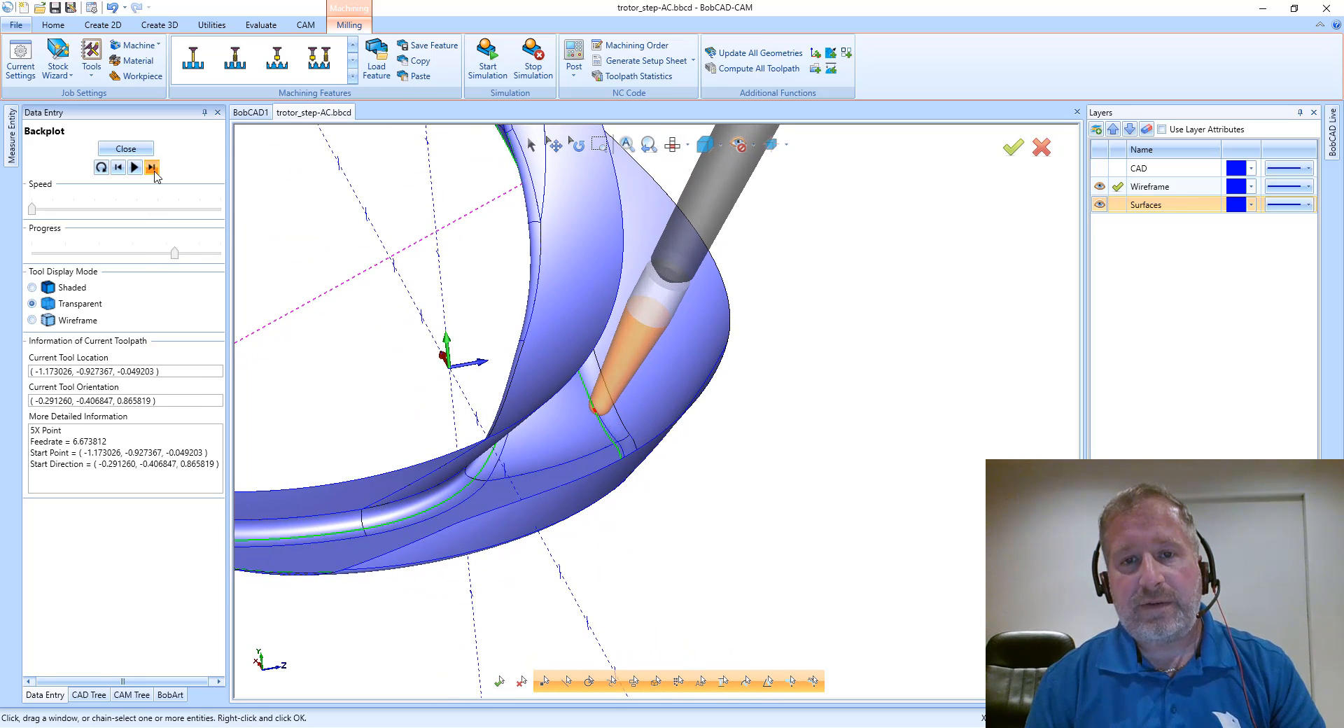
click(155, 172)
click(155, 172)
click(154, 171)
click(154, 172)
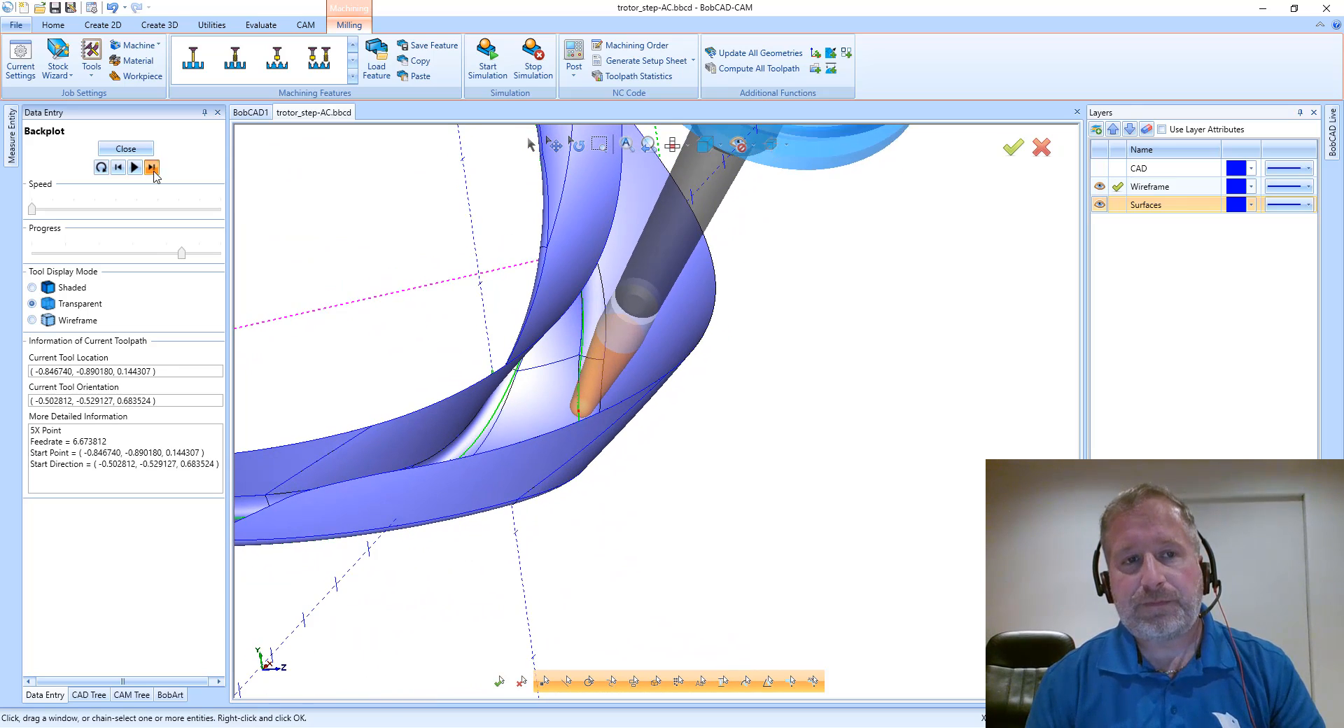
click(154, 172)
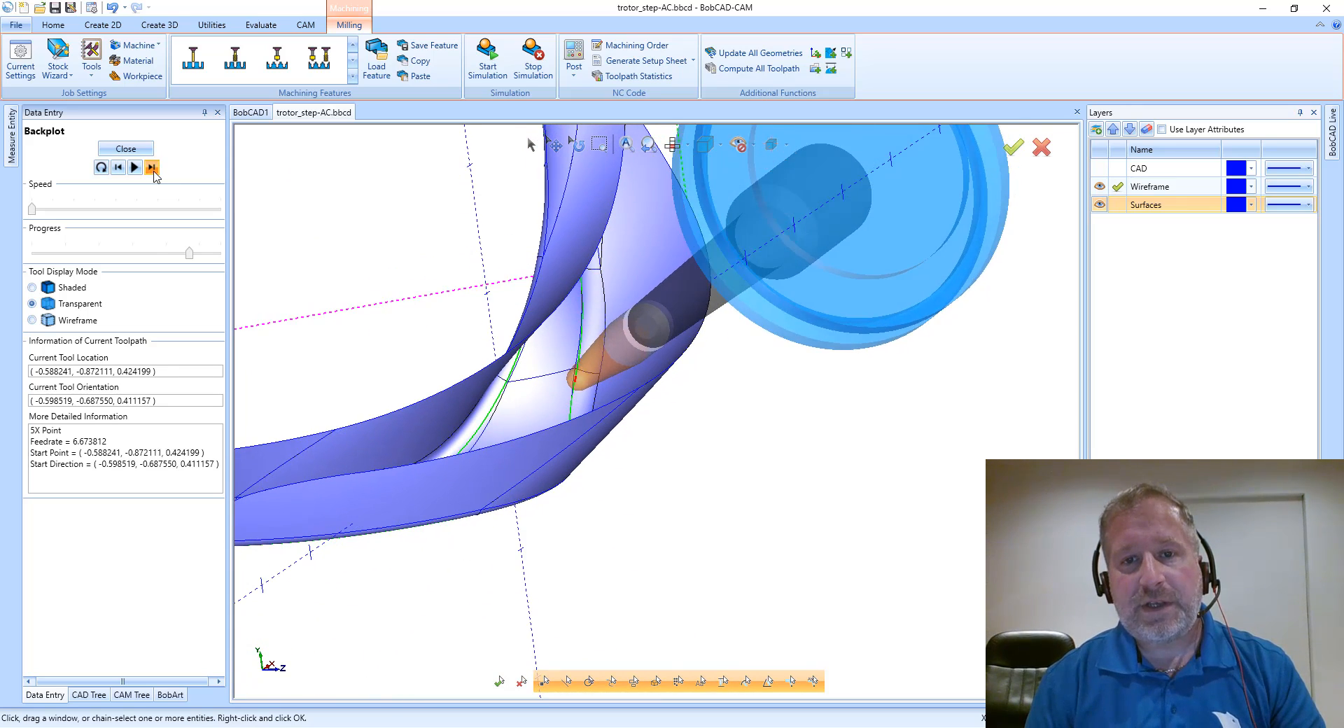
- Follow the backplot up the far end of the channel to the final retract, checking blade clearance, and close it
click(154, 172)
click(154, 171)
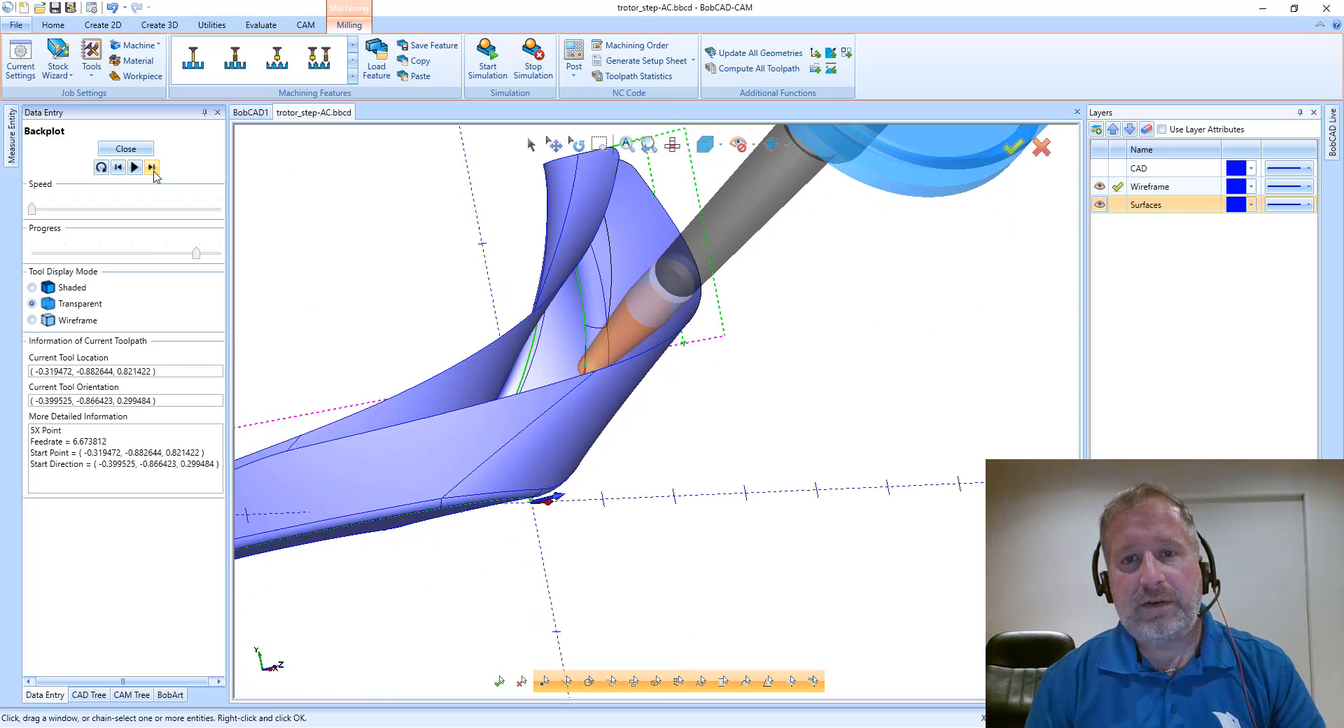
click(154, 172)
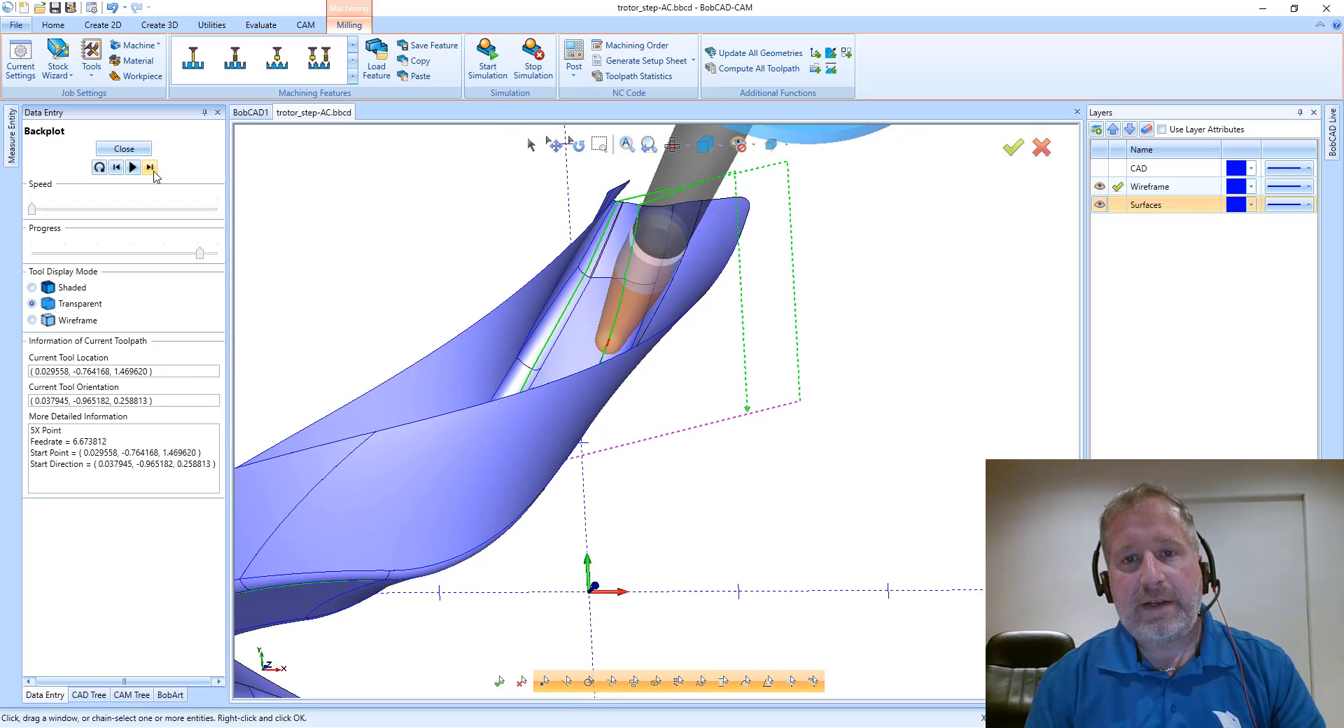
click(150, 168)
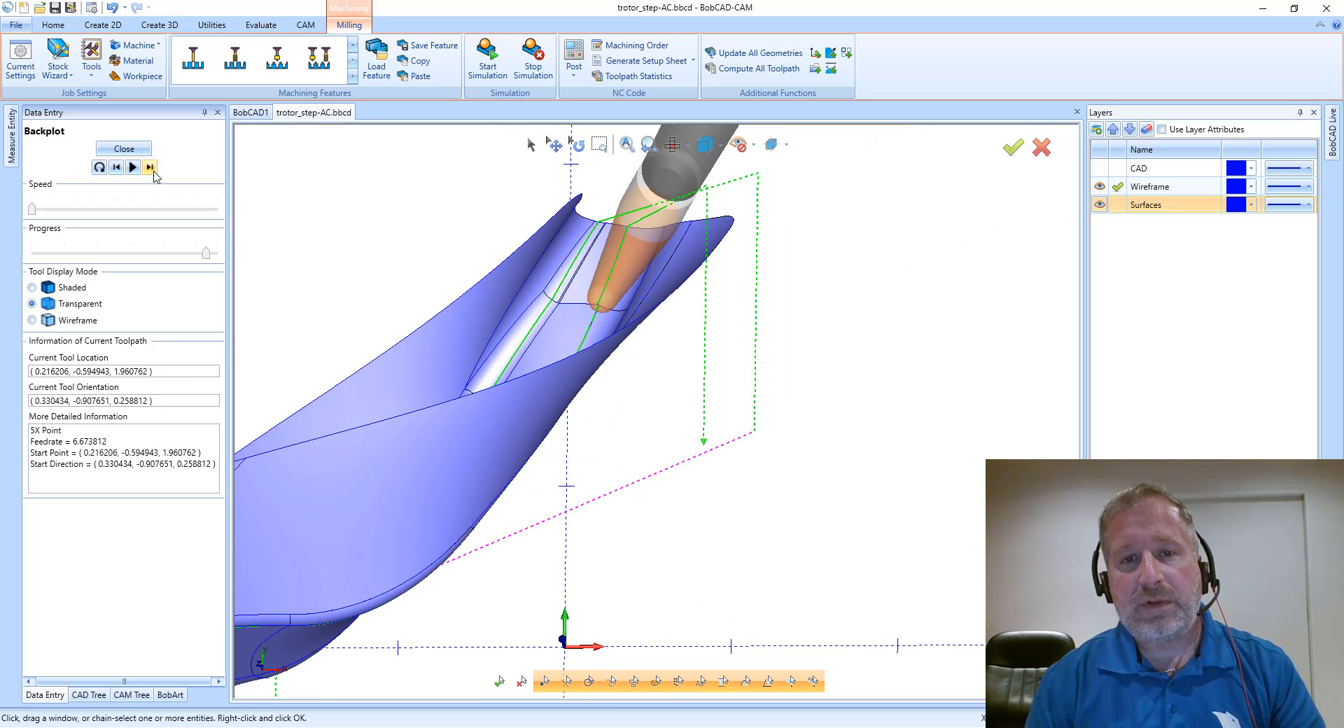
click(150, 168)
click(150, 168)
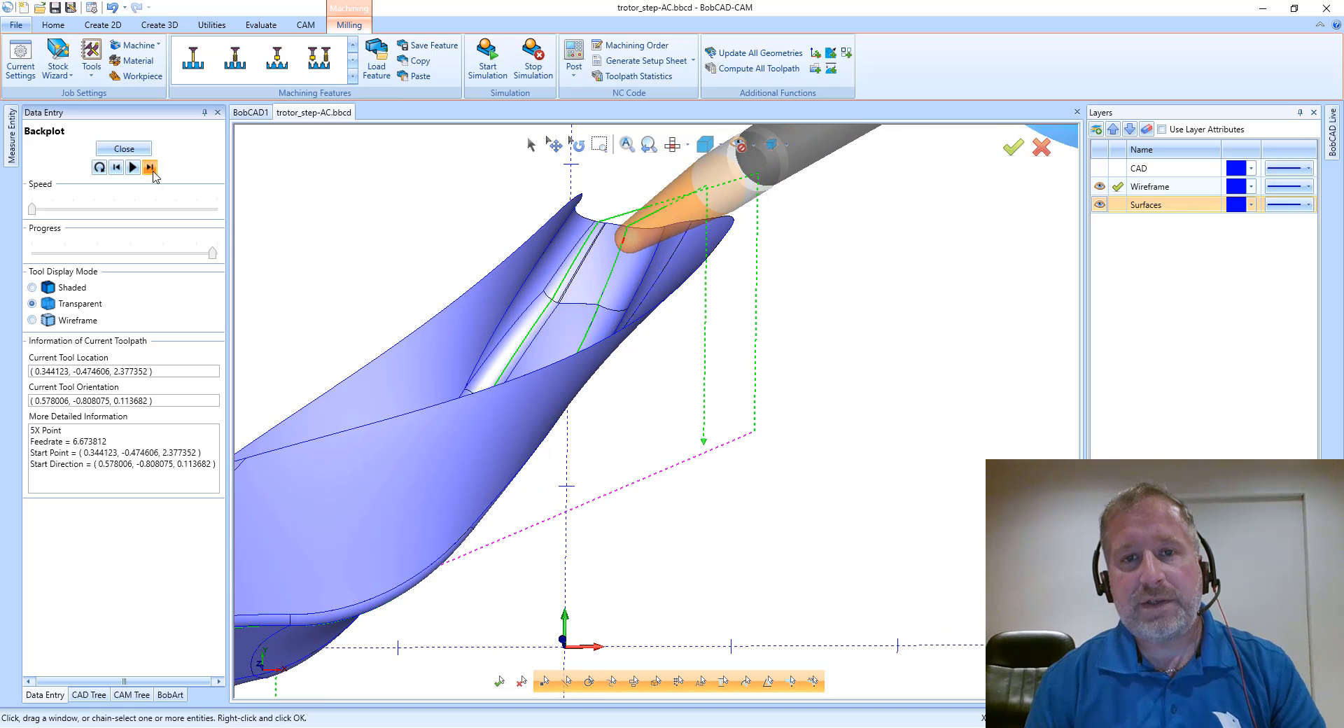
click(149, 168)
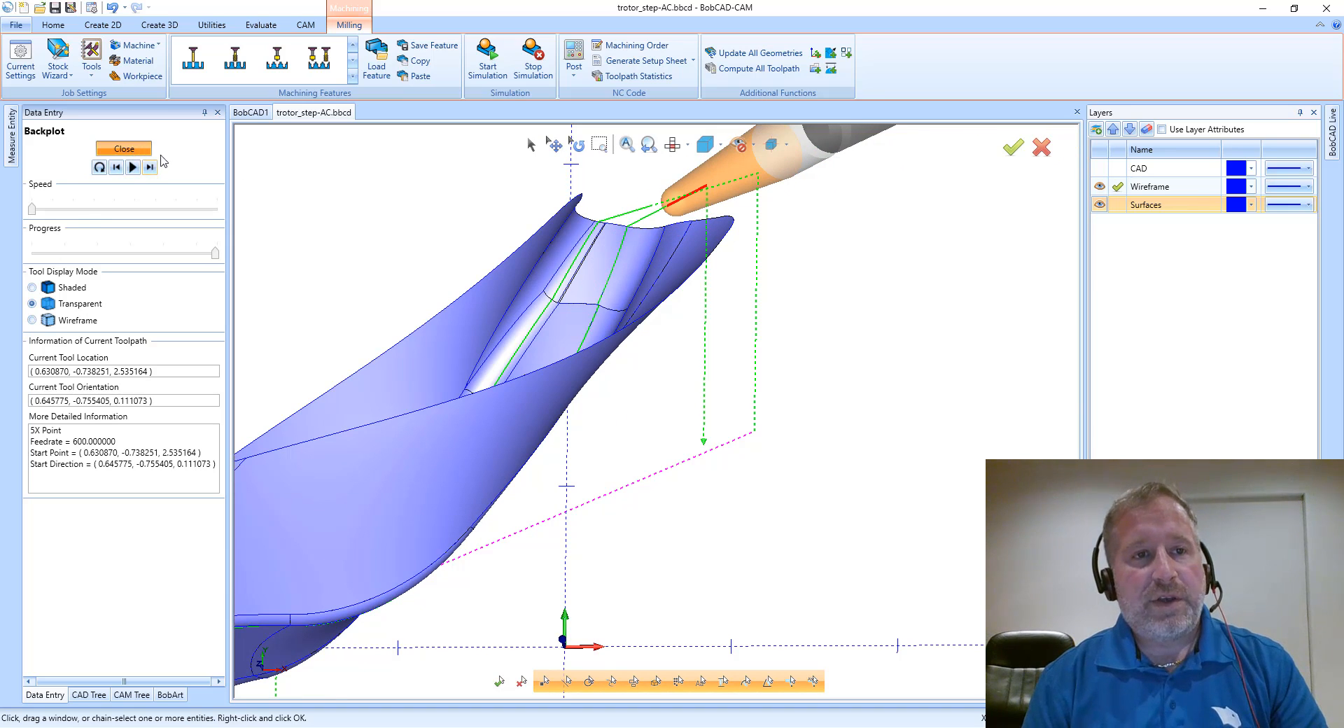
click(124, 148)
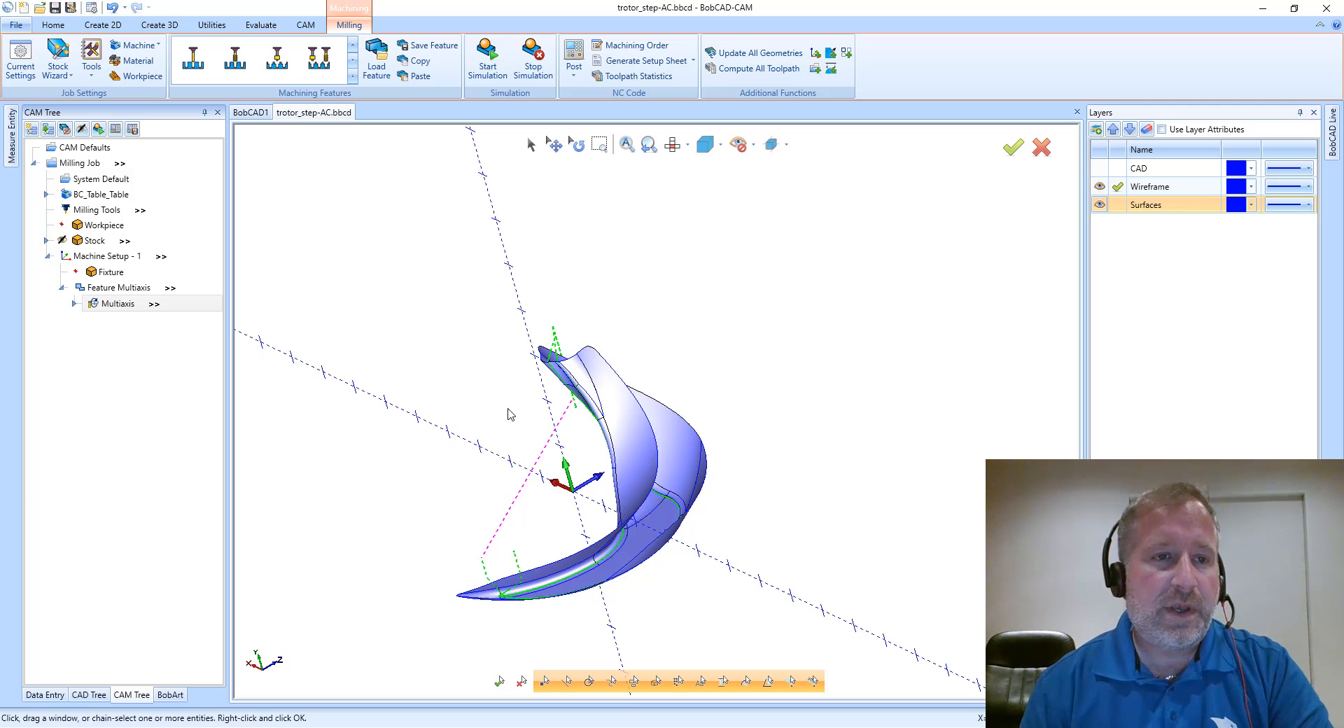
- Reopen the Multiaxis operation's surface path parameters and set the number of cuts to 20
right_click(116, 306)
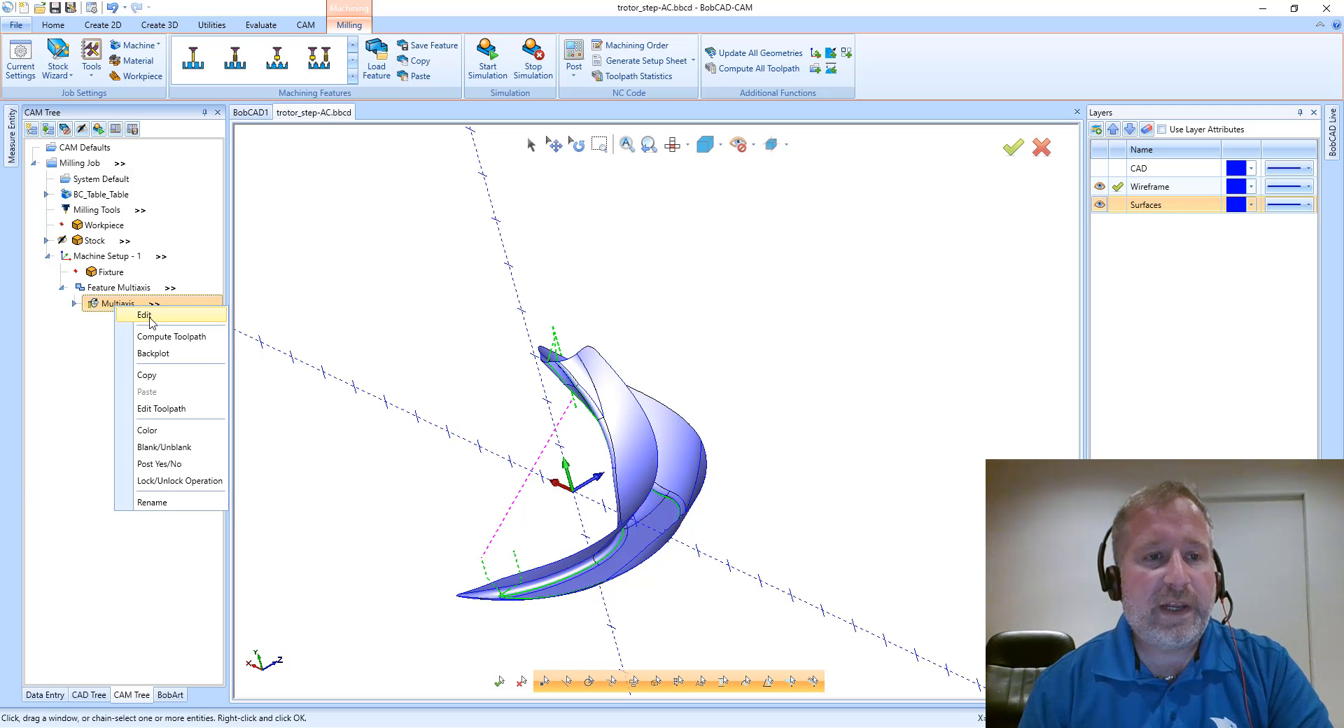
click(145, 315)
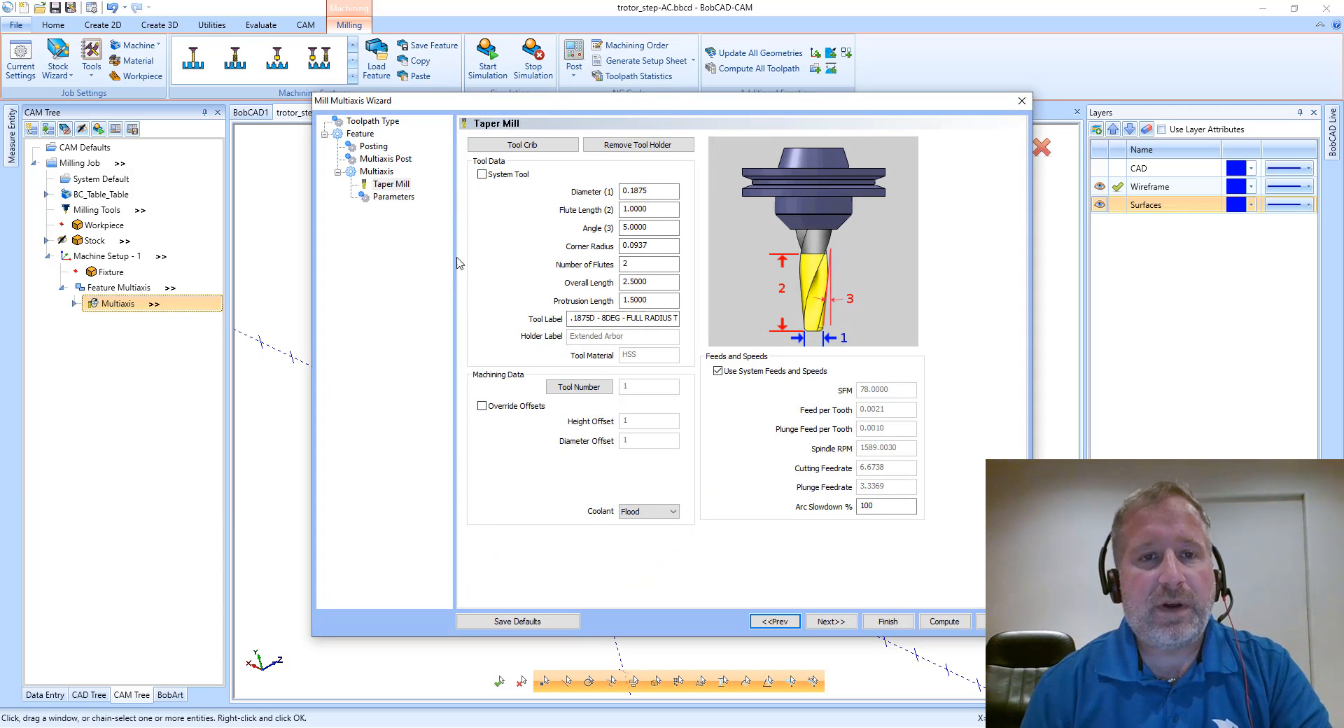
click(394, 197)
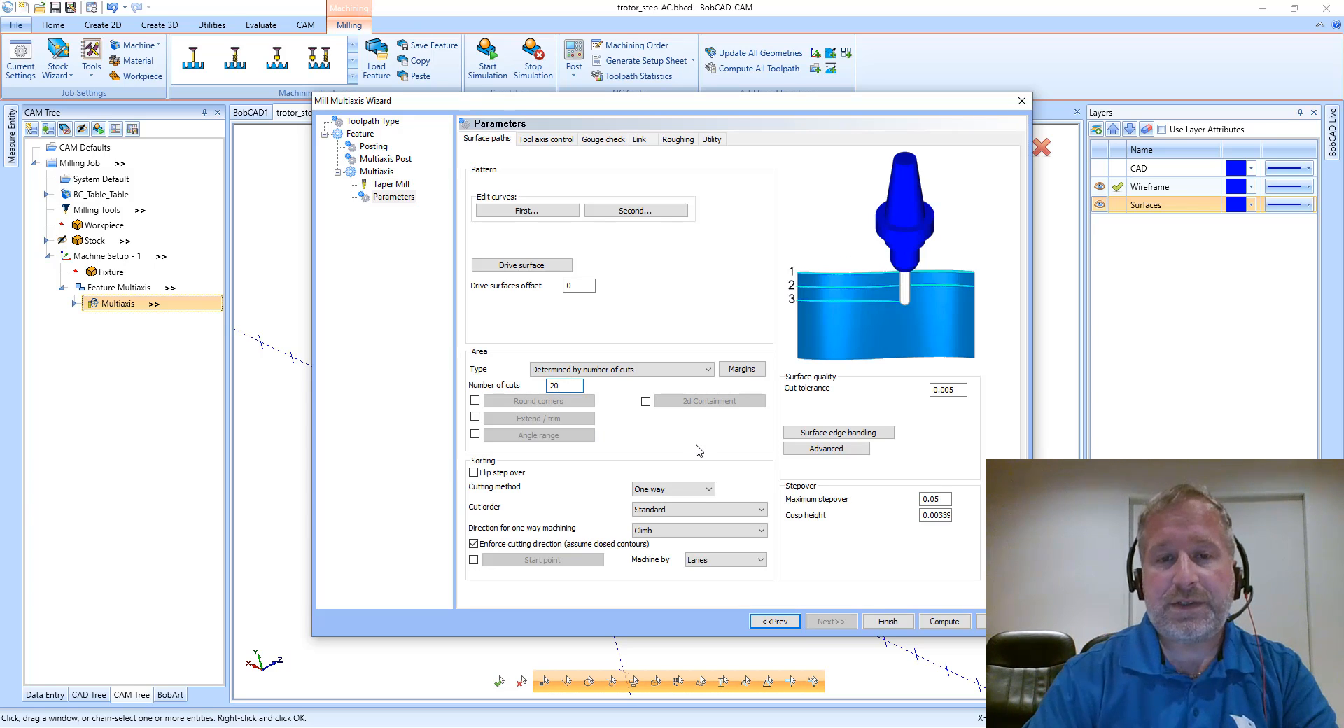
- Compute the Multiaxis toolpath with the new number of cuts and inspect the passes along the channel floor
click(955, 622)
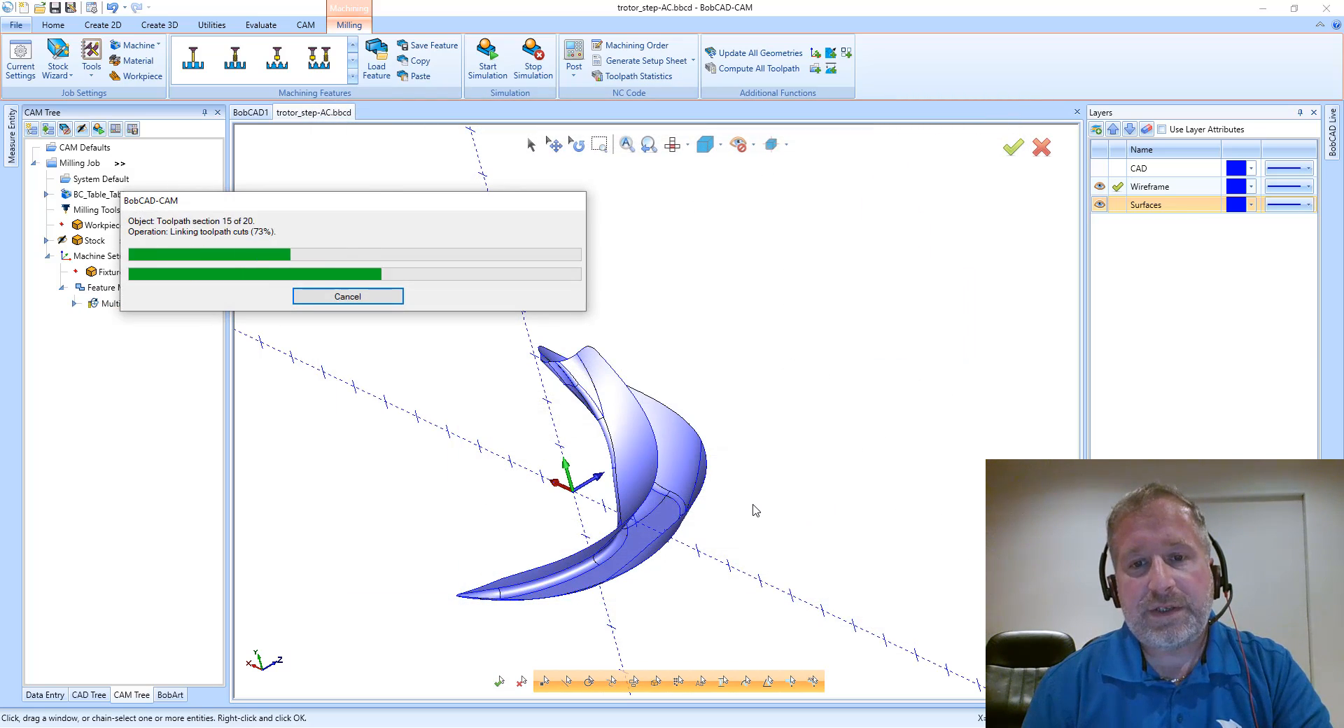
middle_drag(752, 495, 672, 486)
scroll(707, 489, up, 2)
scroll(690, 495, up, 4)
middle_drag(566, 454, 474, 366)
scroll(688, 294, down, 4)
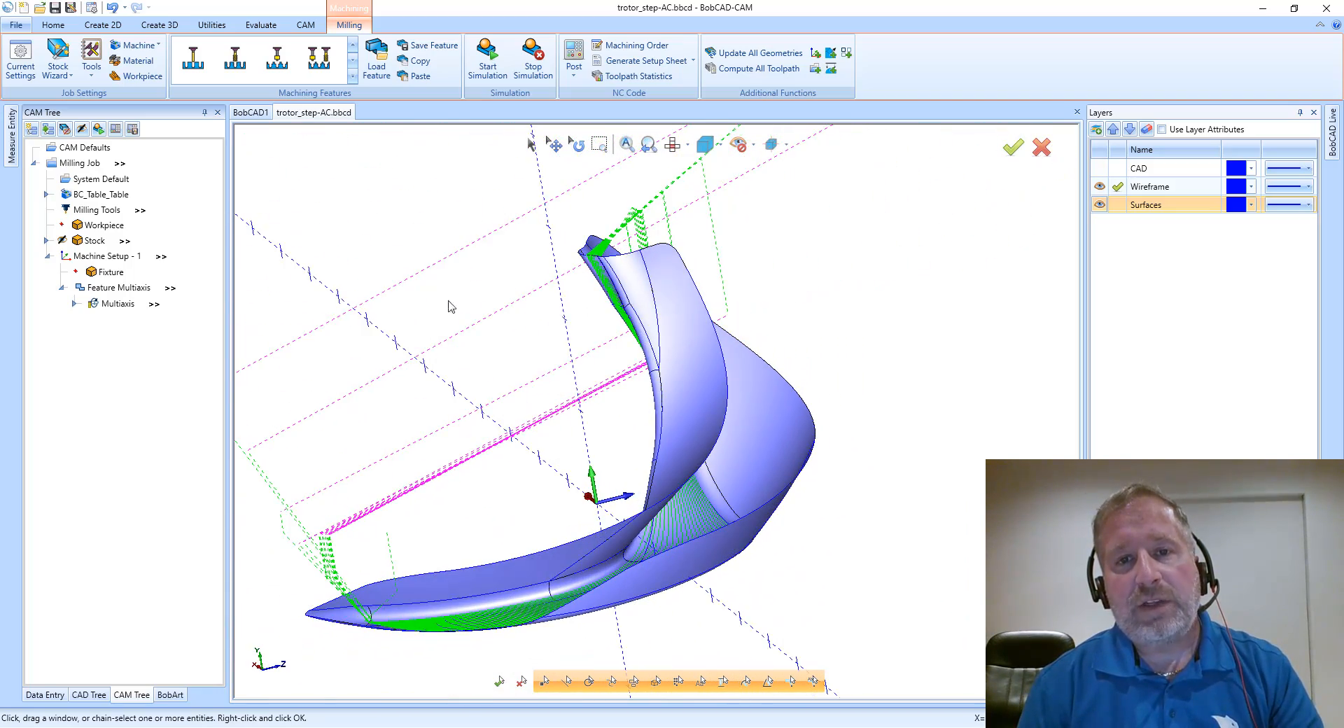
middle_drag(448, 306, 630, 273)
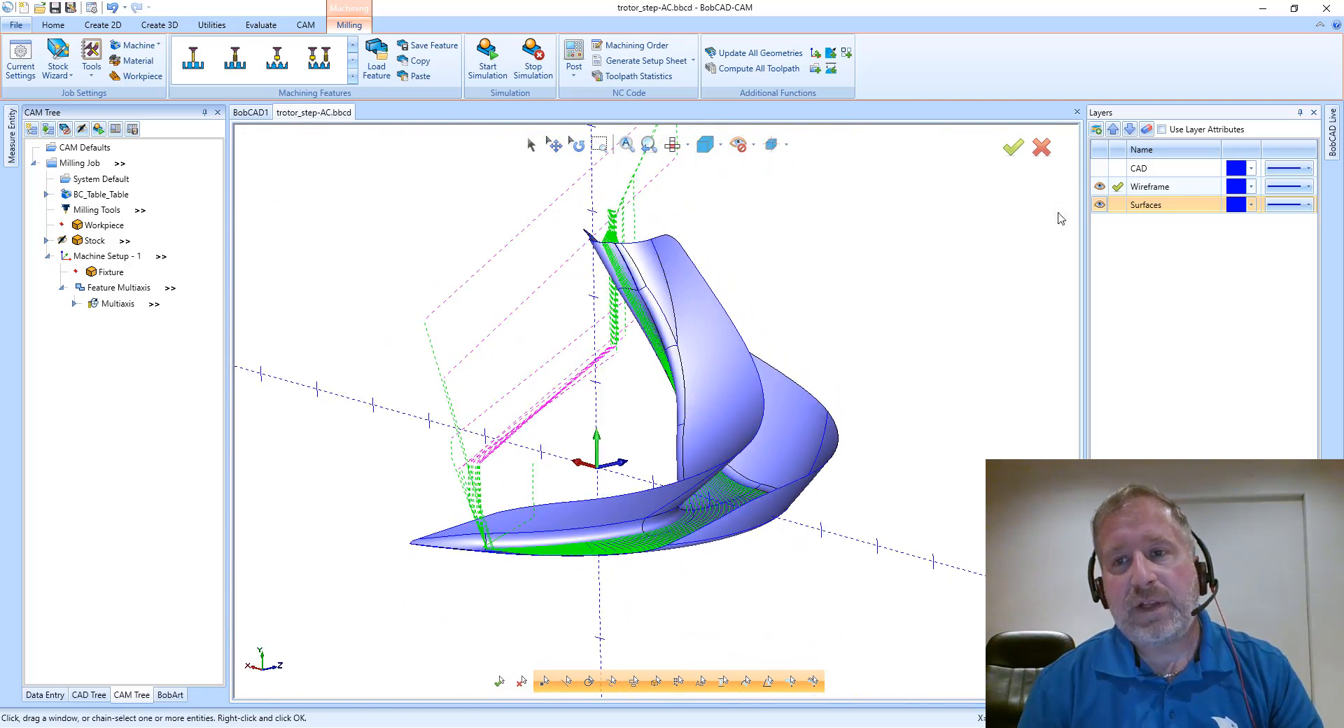
- Show the CAD layer and check the toolpath's link and retract moves against the full impeller
click(1100, 168)
middle_drag(751, 341, 749, 327)
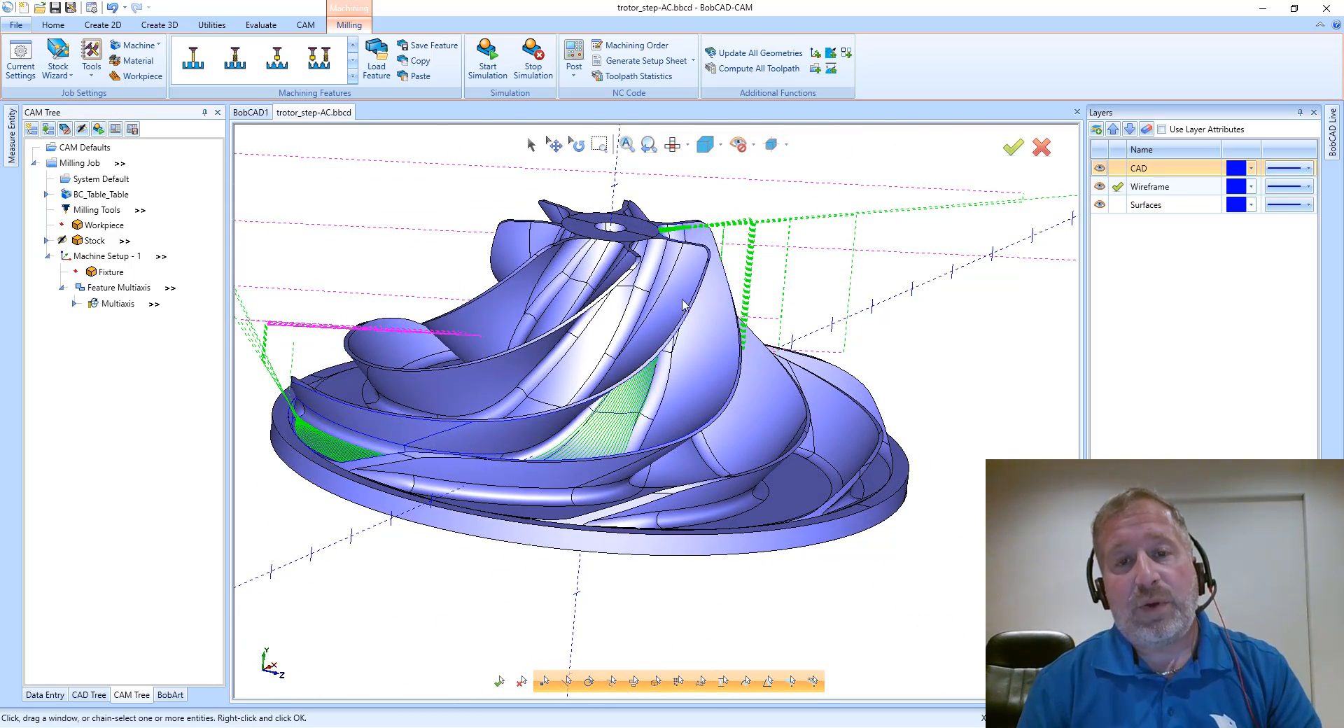
middle_drag(688, 294, 316, 350)
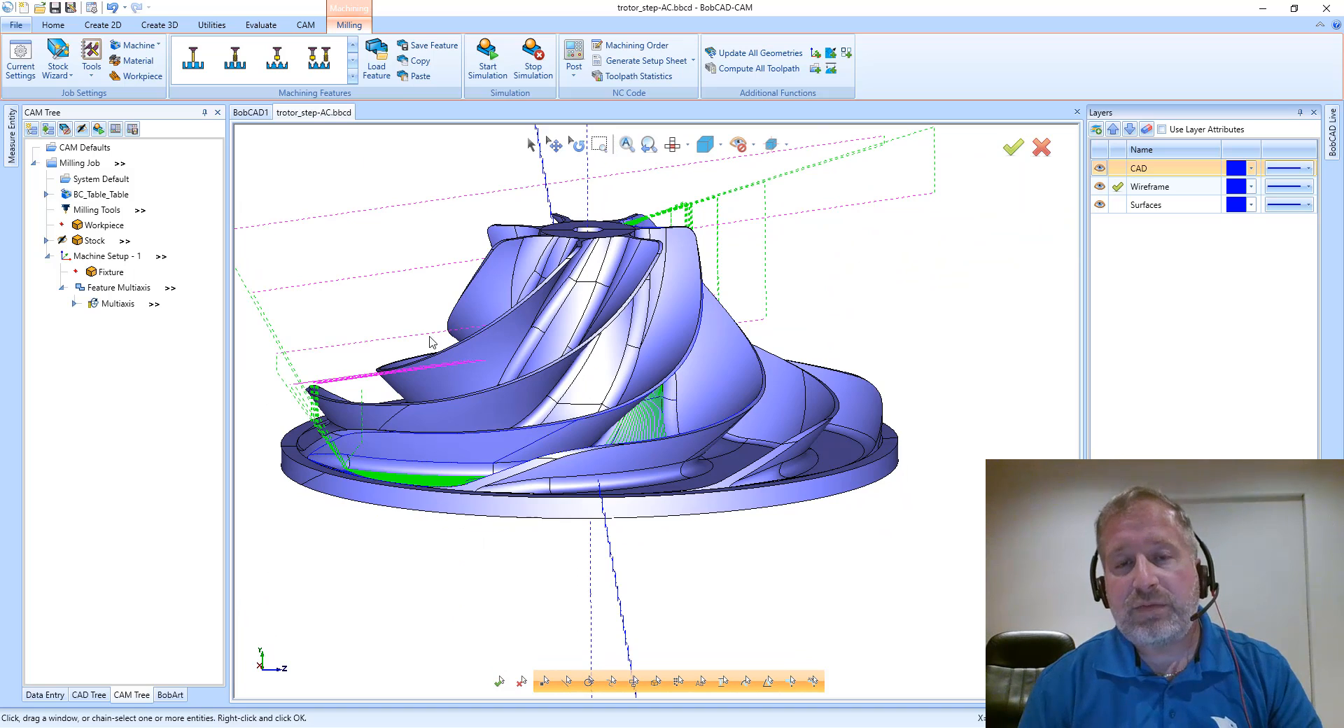
middle_drag(431, 342, 210, 352)
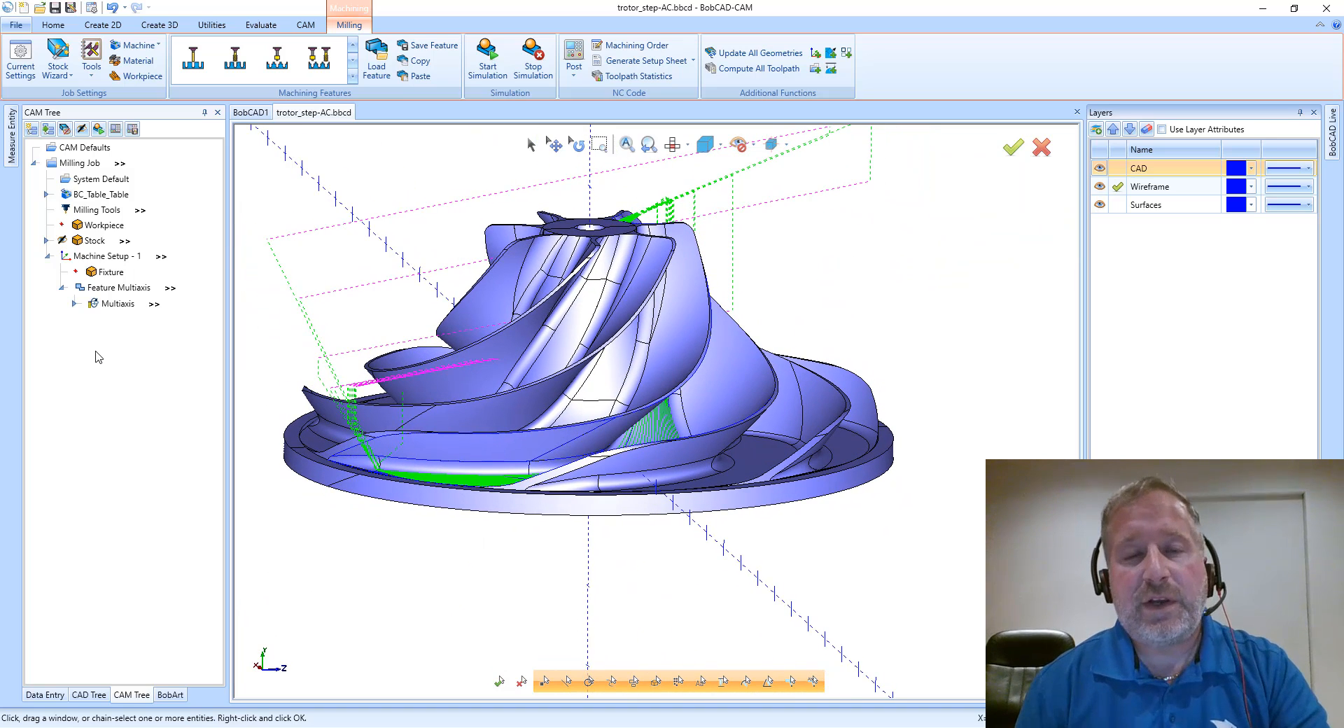
- Set the Multiaxis link retracts to a sphere clearance area with a user-defined position and a radius of 4
right_click(112, 310)
click(142, 315)
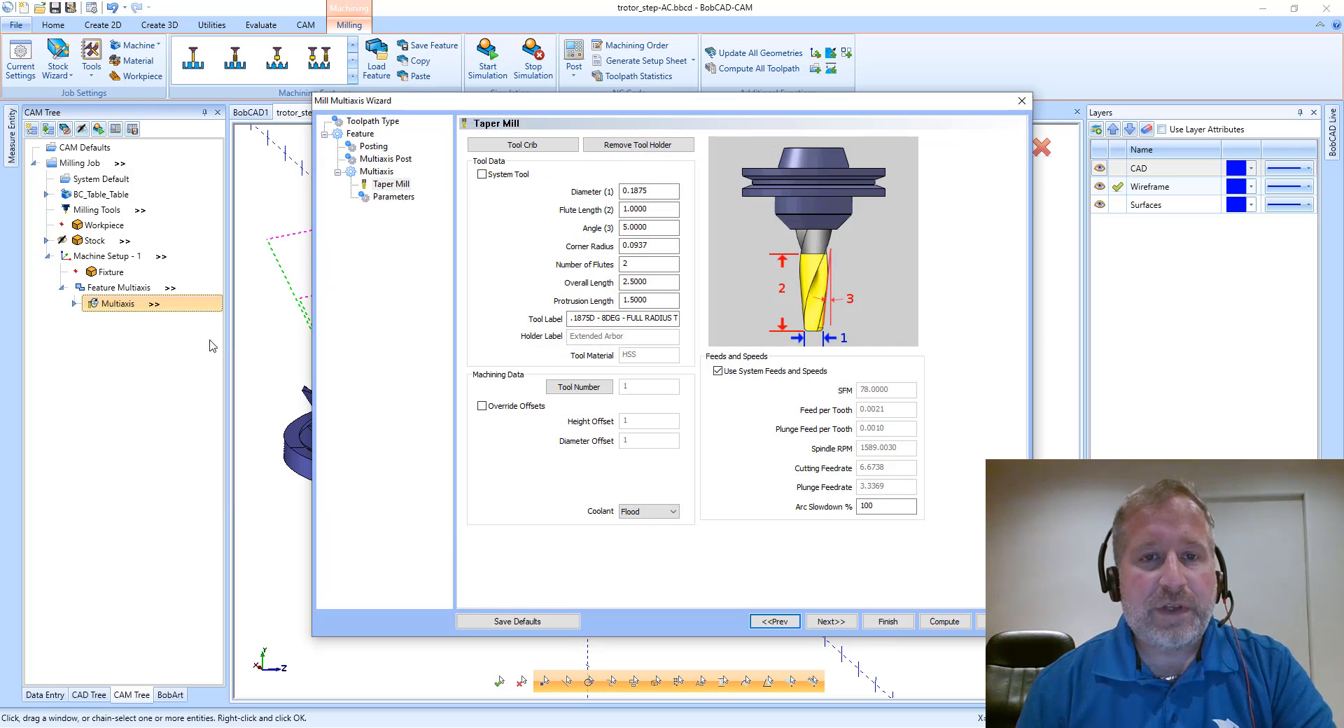
click(395, 199)
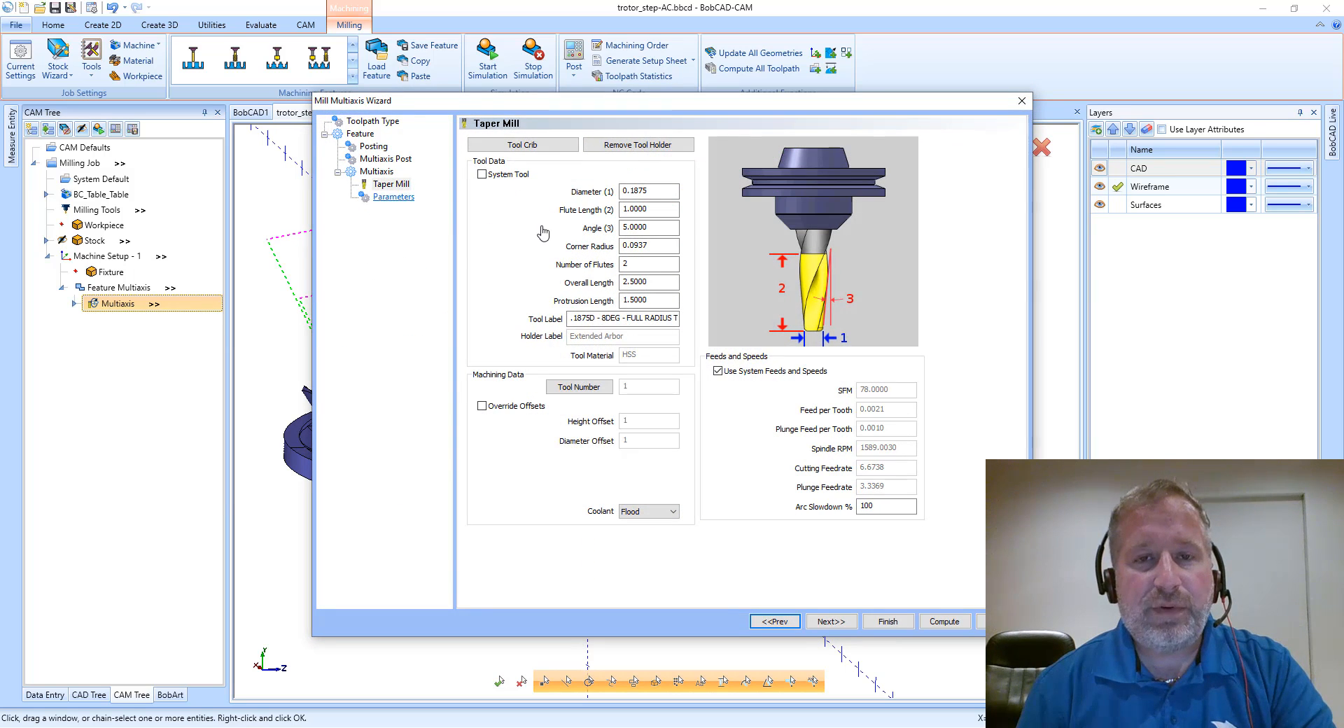
click(639, 139)
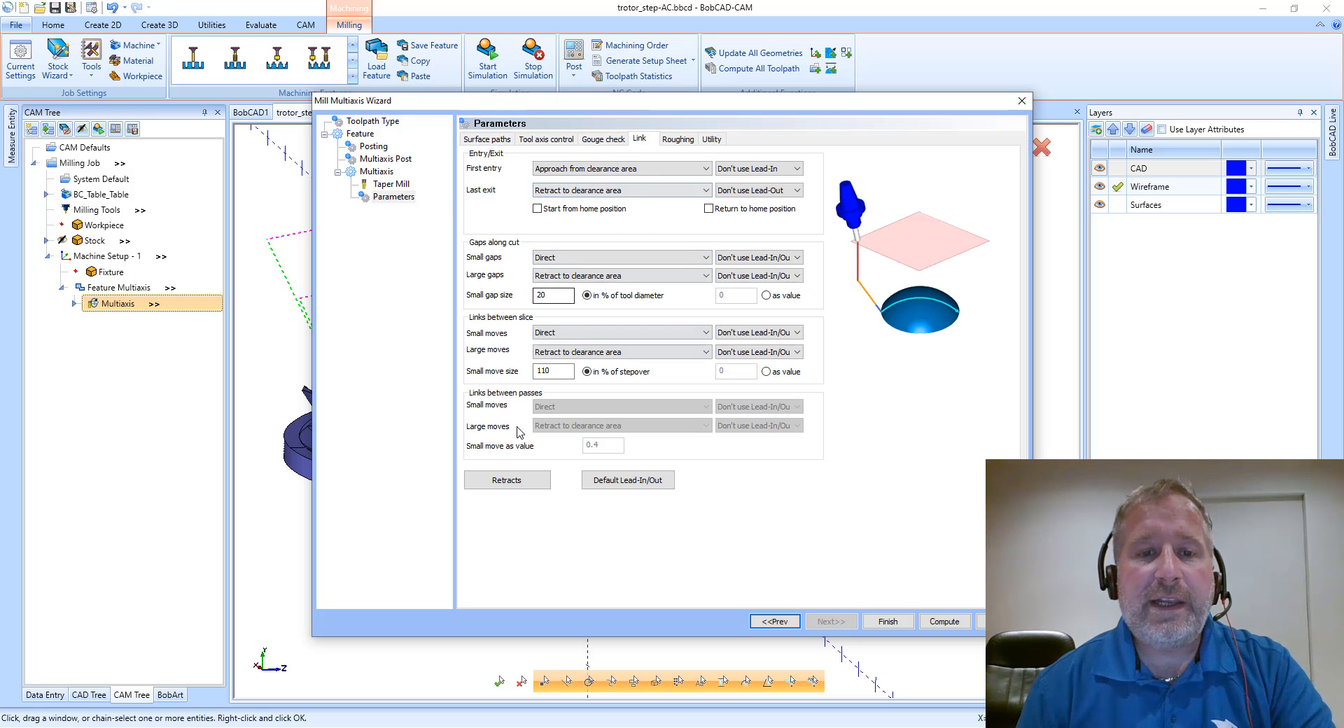
click(507, 480)
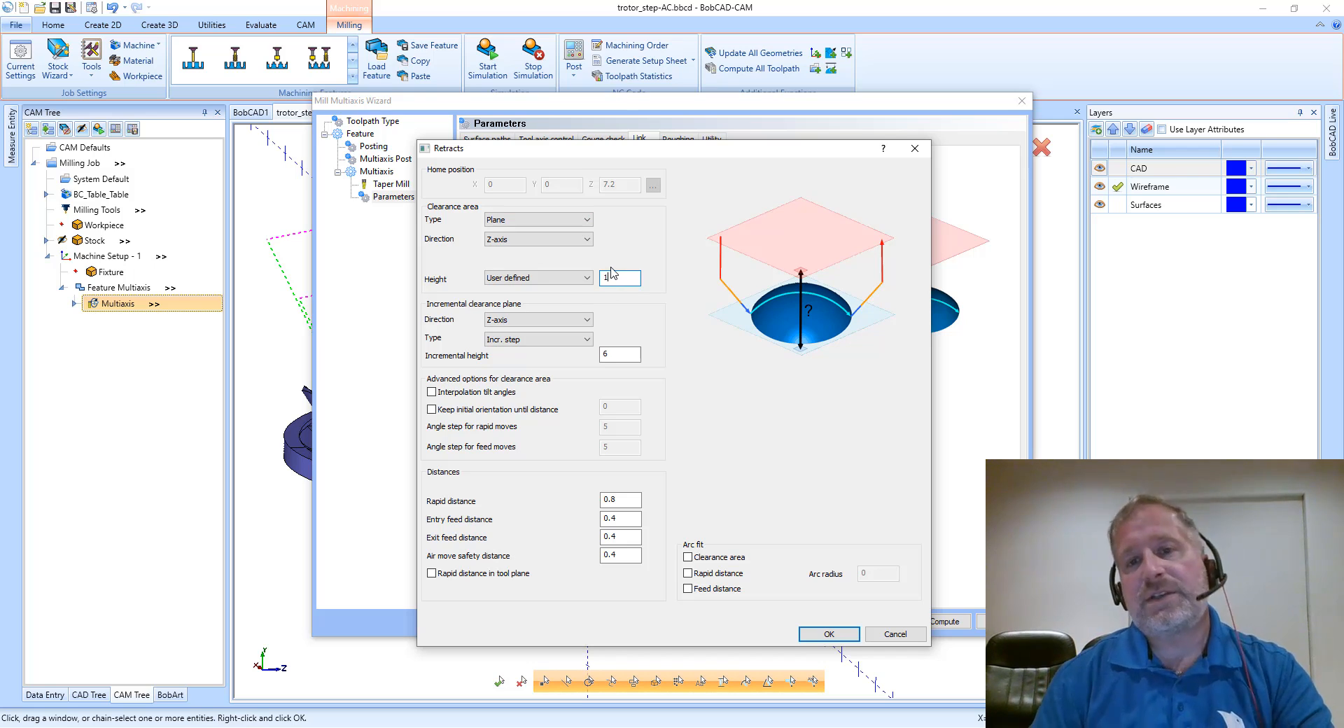
click(564, 220)
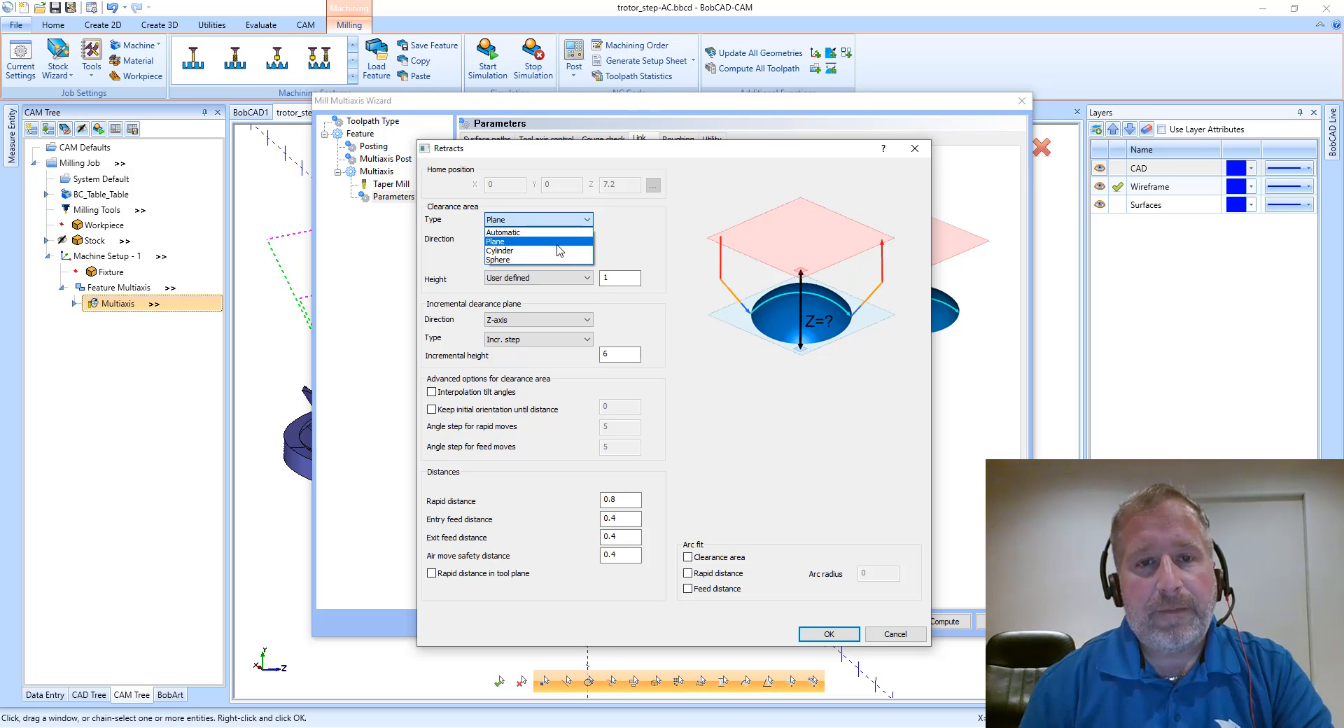
click(559, 260)
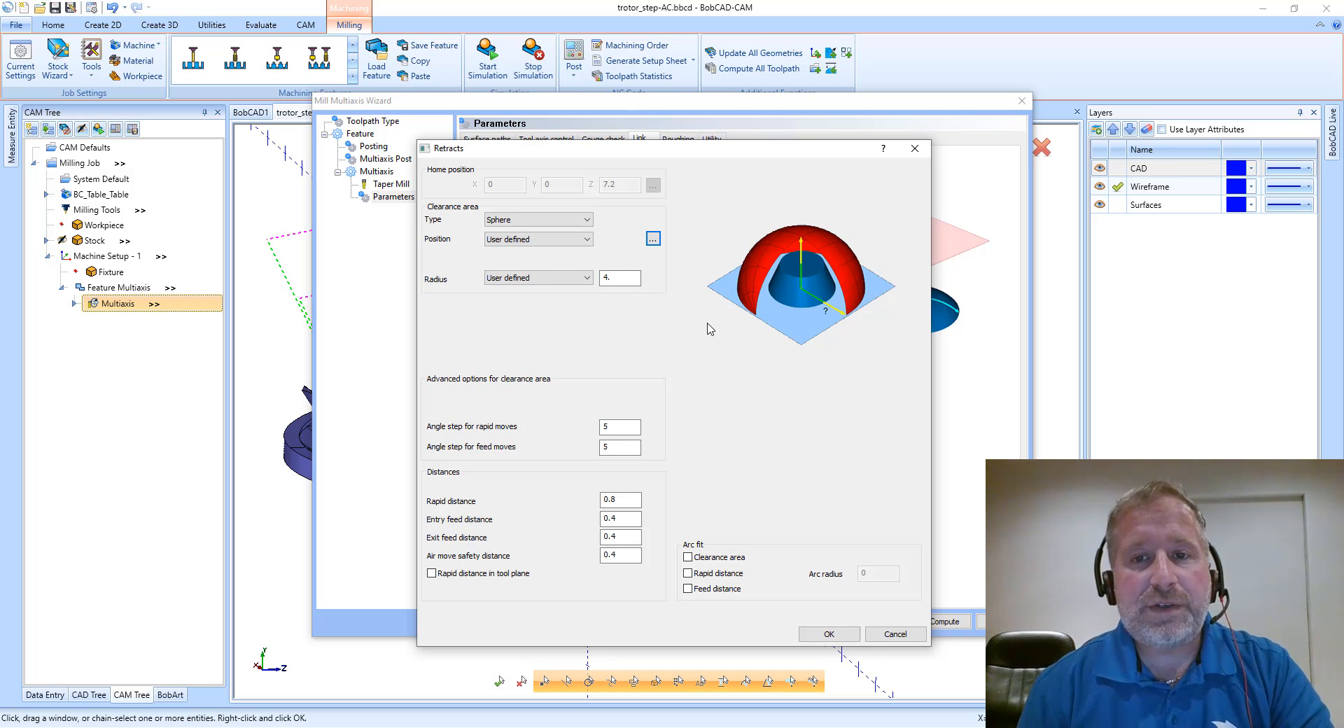
click(828, 634)
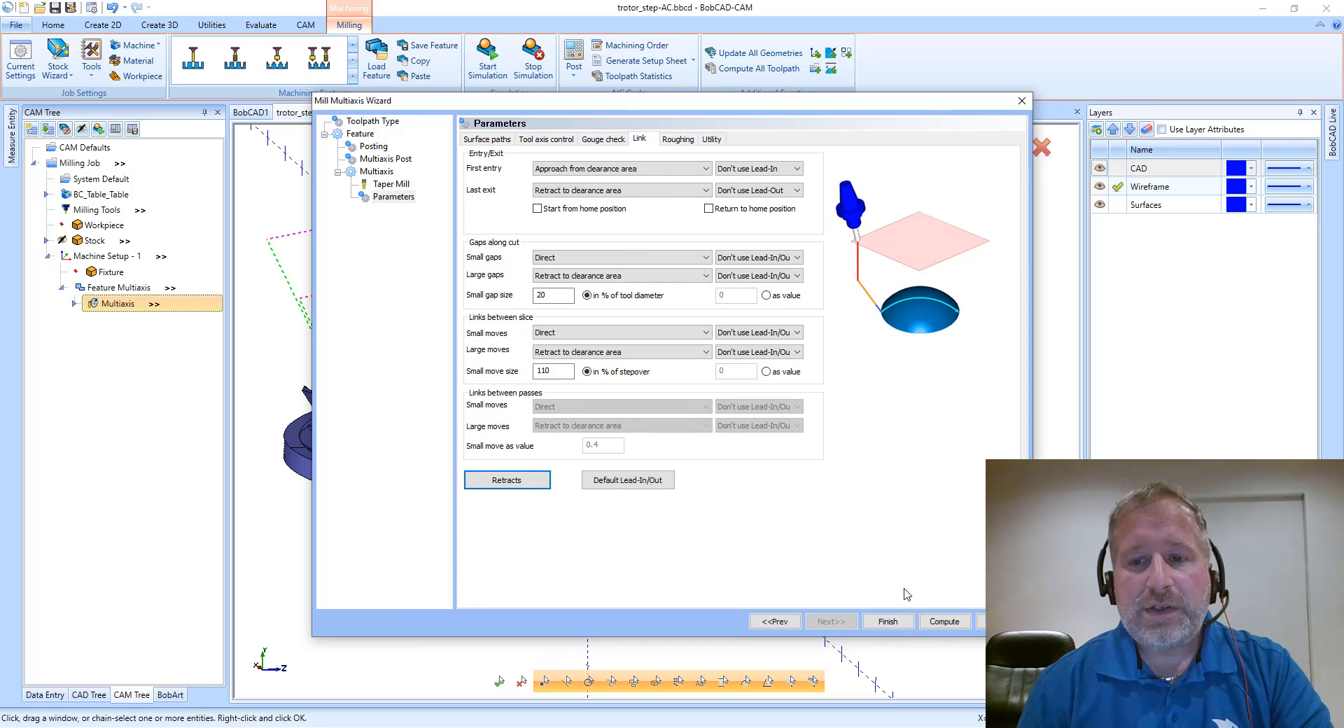
- Recompute the Multiaxis toolpath and inspect its retract moves around the impeller
click(941, 623)
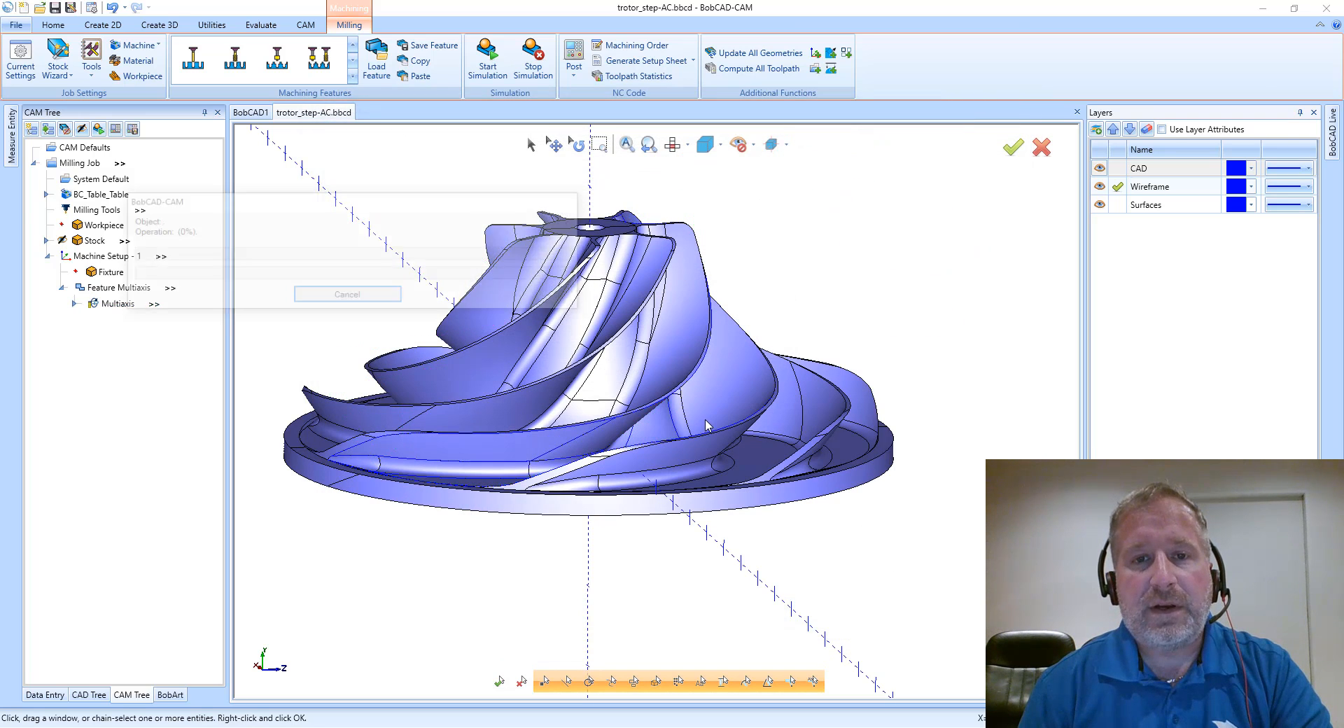
middle_drag(703, 406, 685, 175)
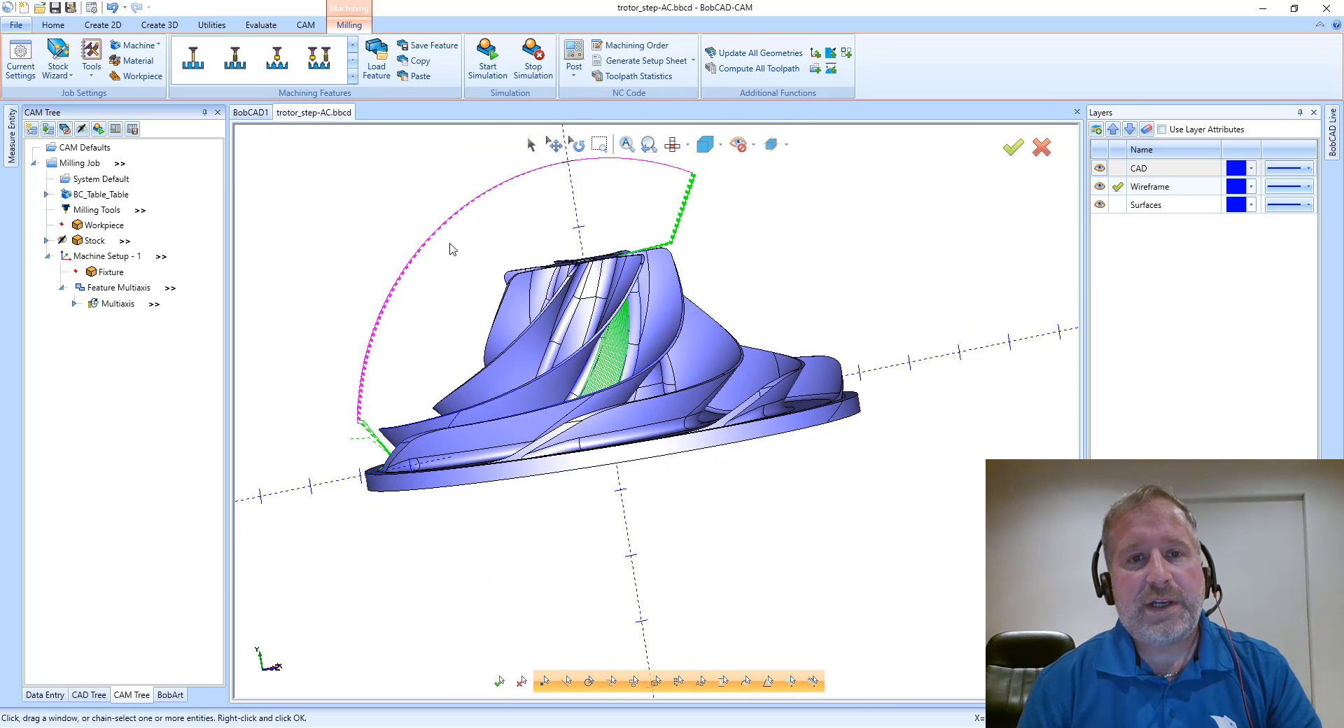
middle_drag(396, 355, 432, 311)
- Backplot the Multiaxis operation, advance the tool into the channel, and play the motion at a slightly higher speed
right_click(109, 305)
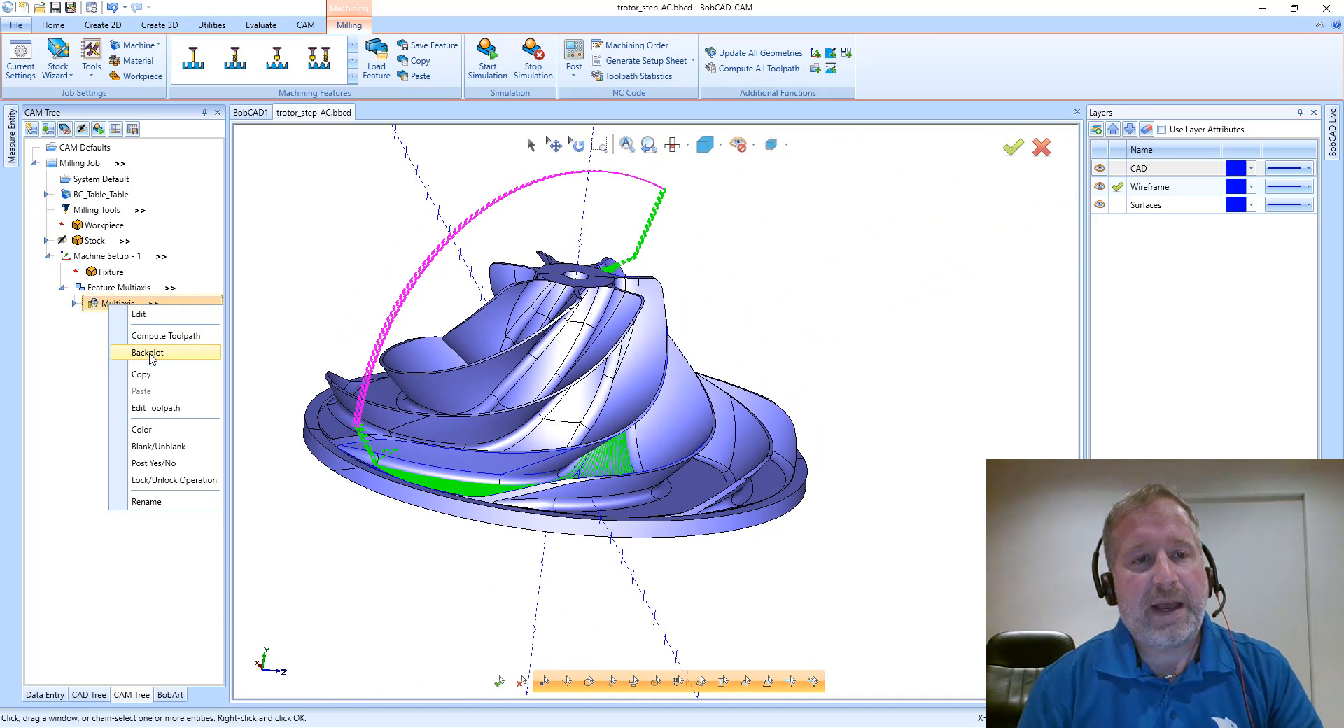
click(146, 352)
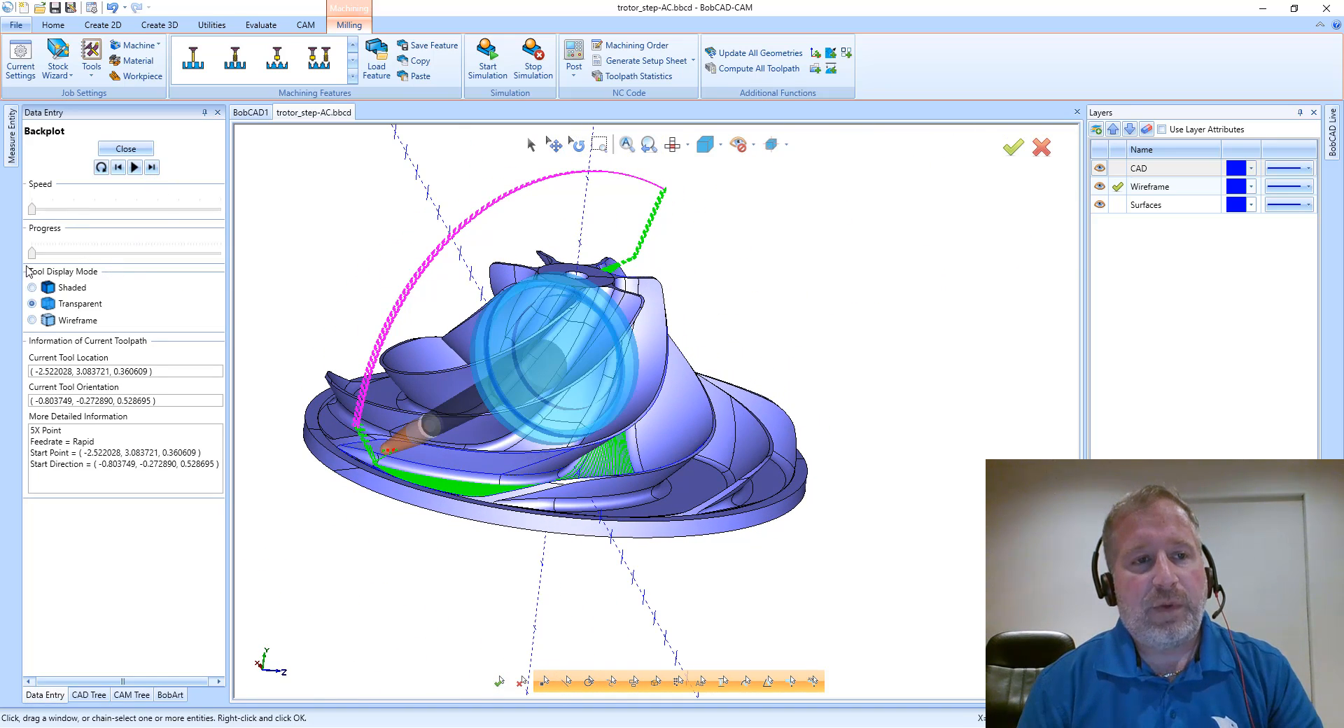
drag(32, 258, 36, 258)
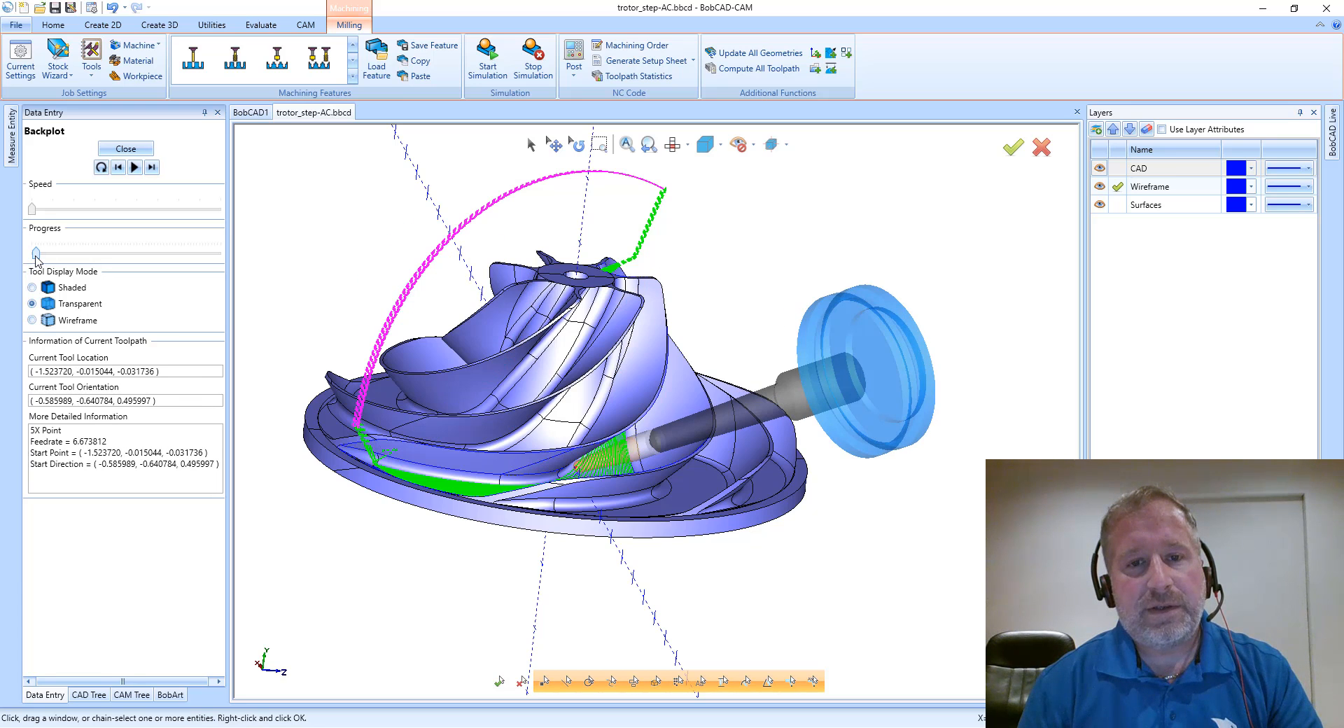
click(152, 168)
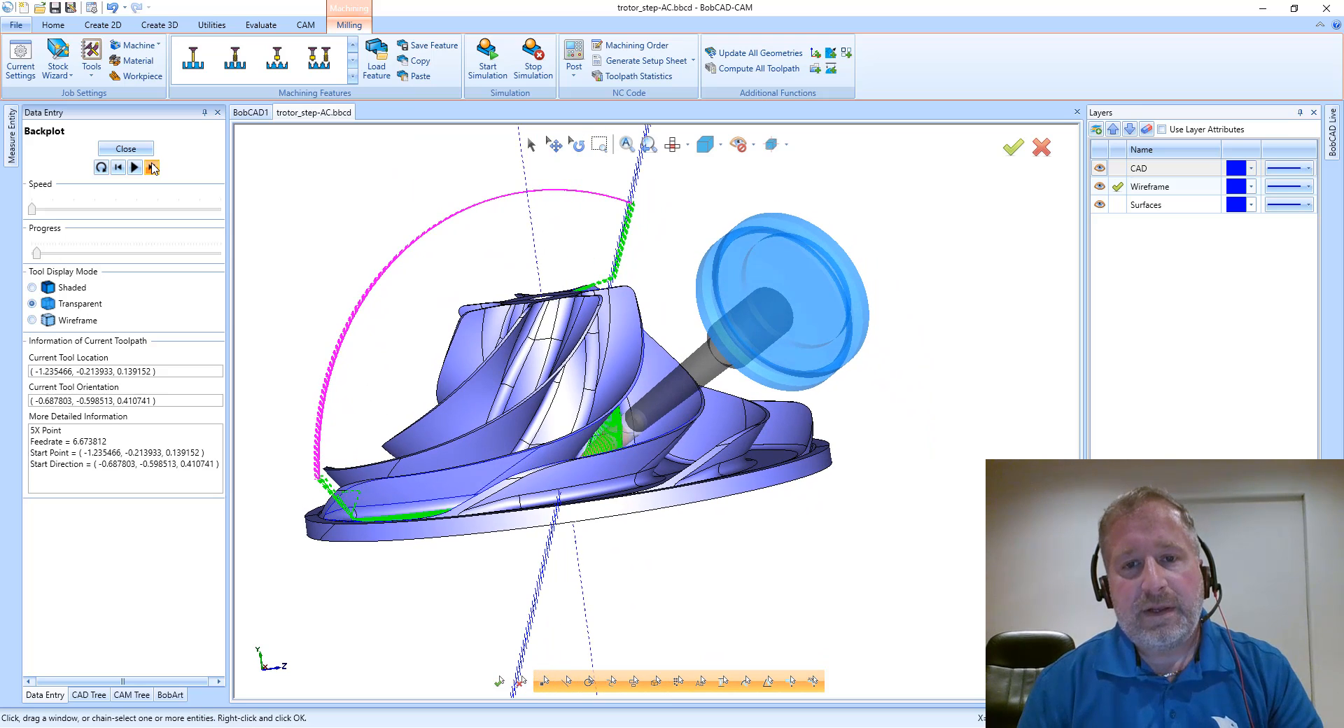
click(152, 167)
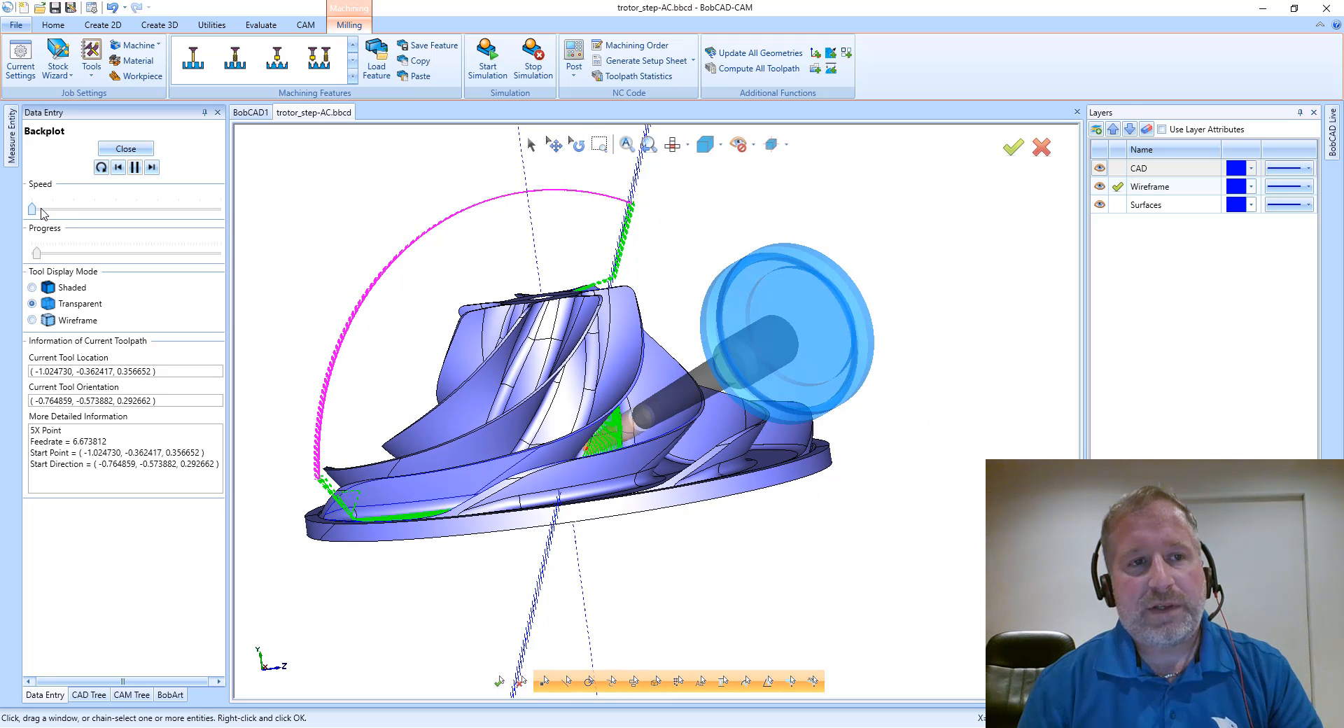
drag(32, 209, 51, 208)
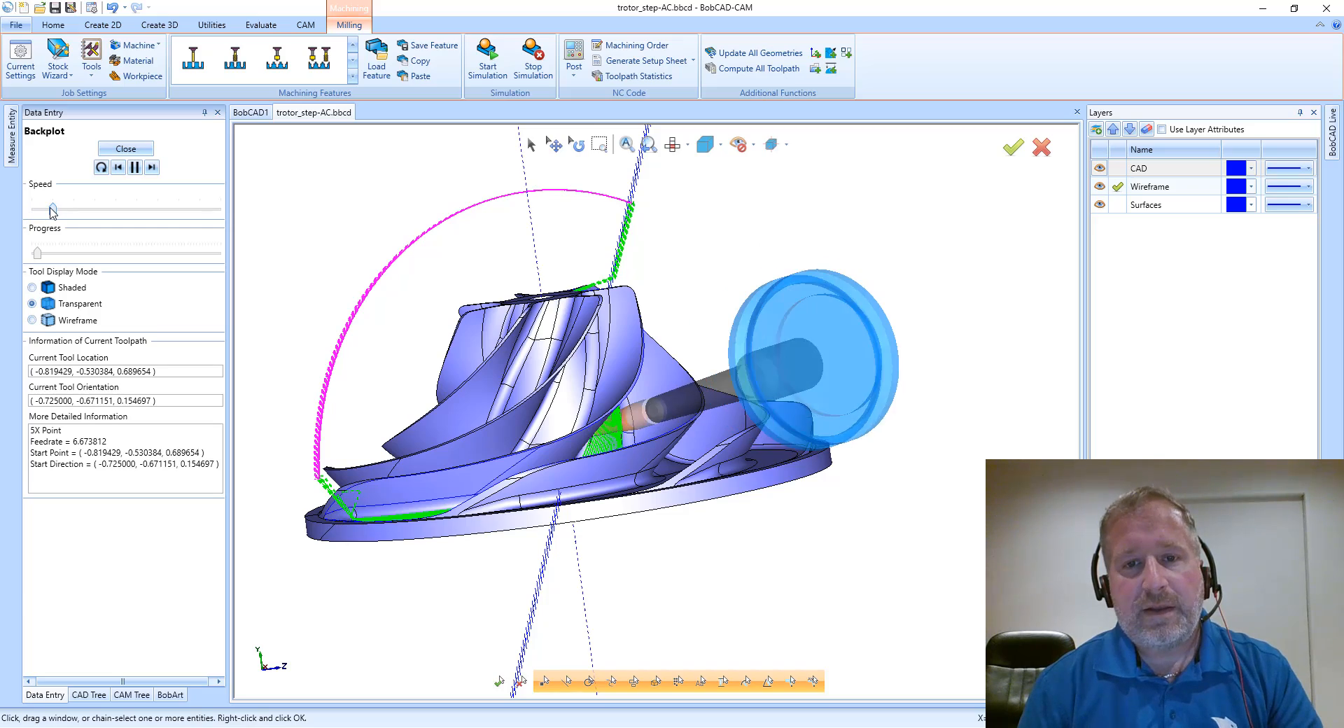